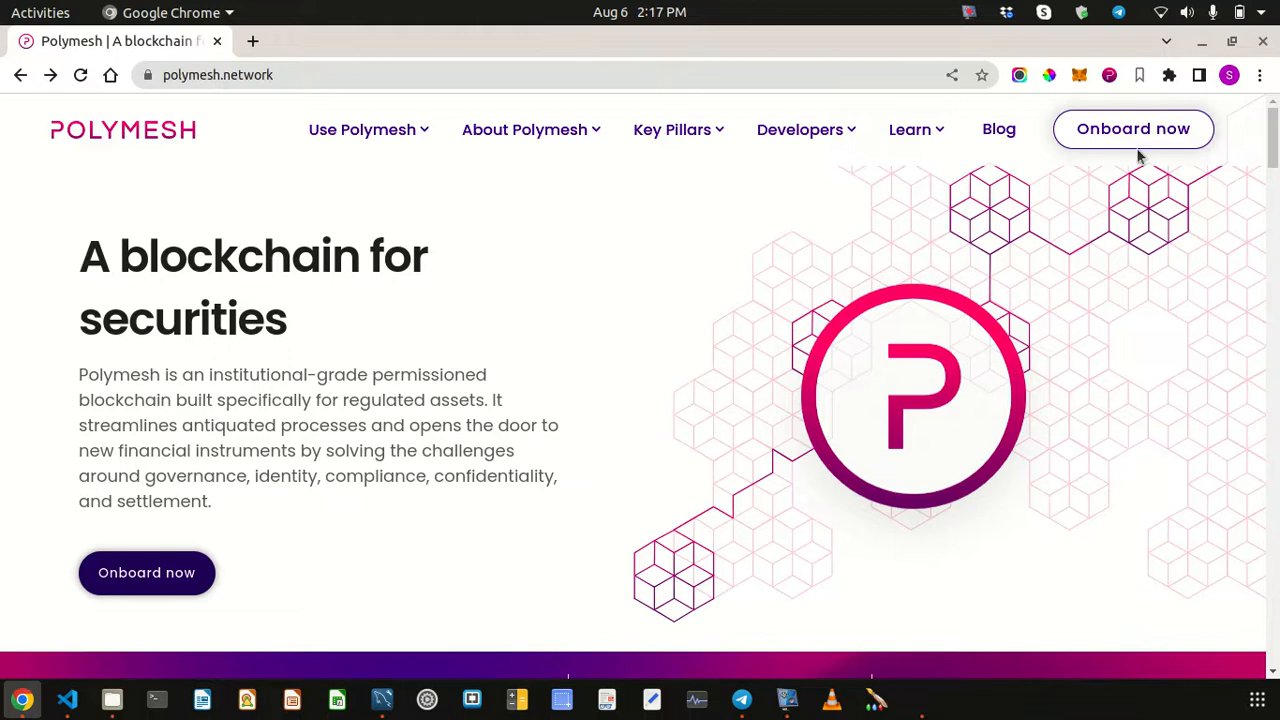
- Open the Polymesh Wallet extension and browse its Testnet accounts list
{"action": "left_click", "coordinate": [1108, 76]}
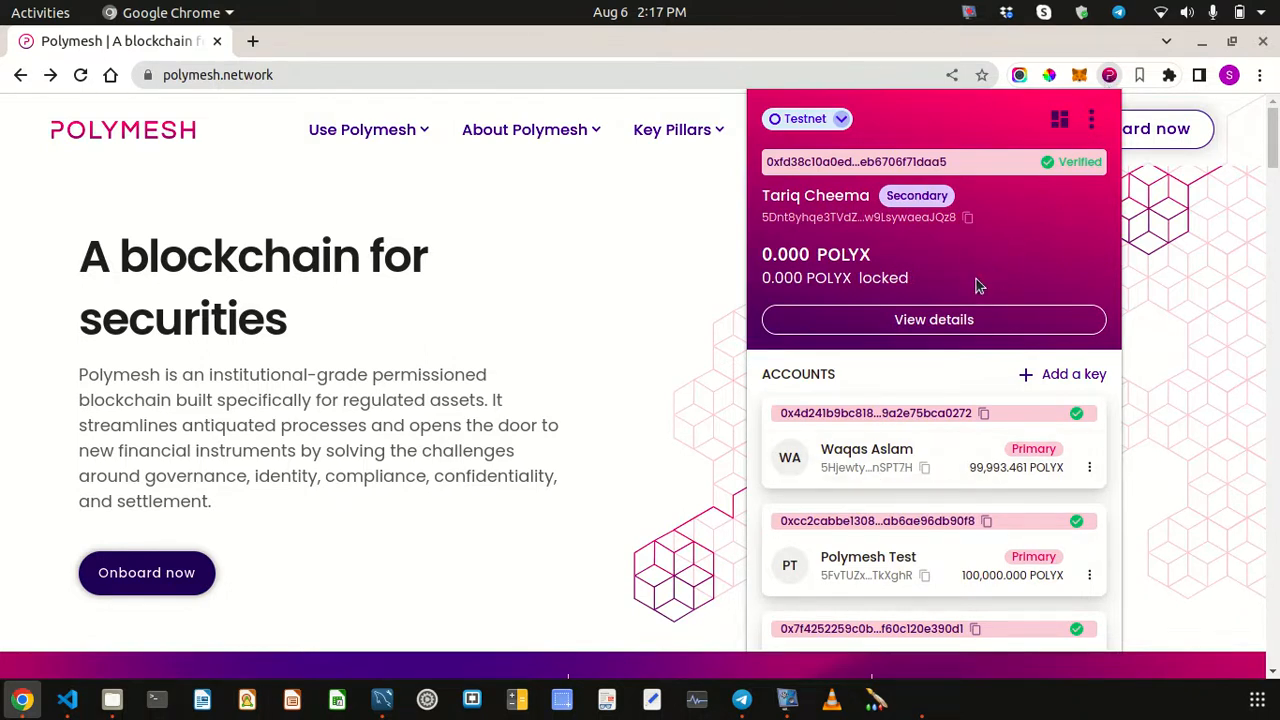
{"action": "scroll", "coordinate": [900, 485], "scroll_direction": "down", "scroll_amount": 3}
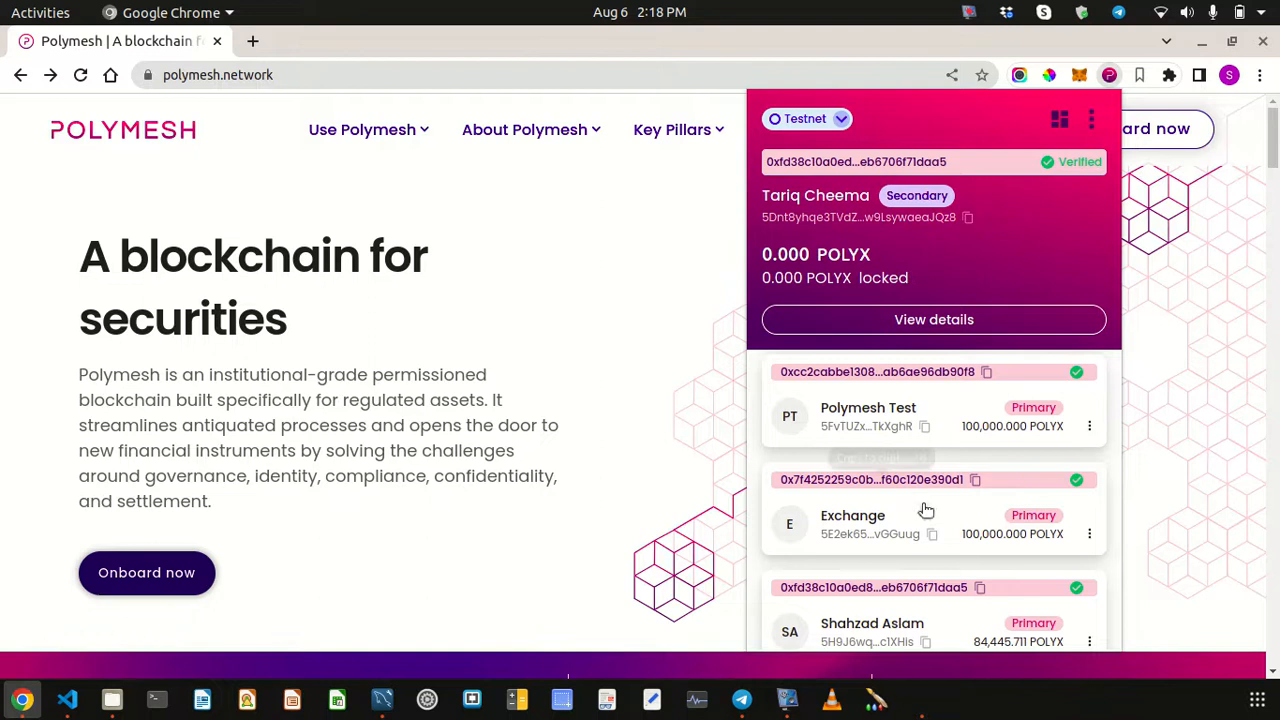
{"action": "scroll", "coordinate": [937, 535], "scroll_direction": "down", "scroll_amount": 2}
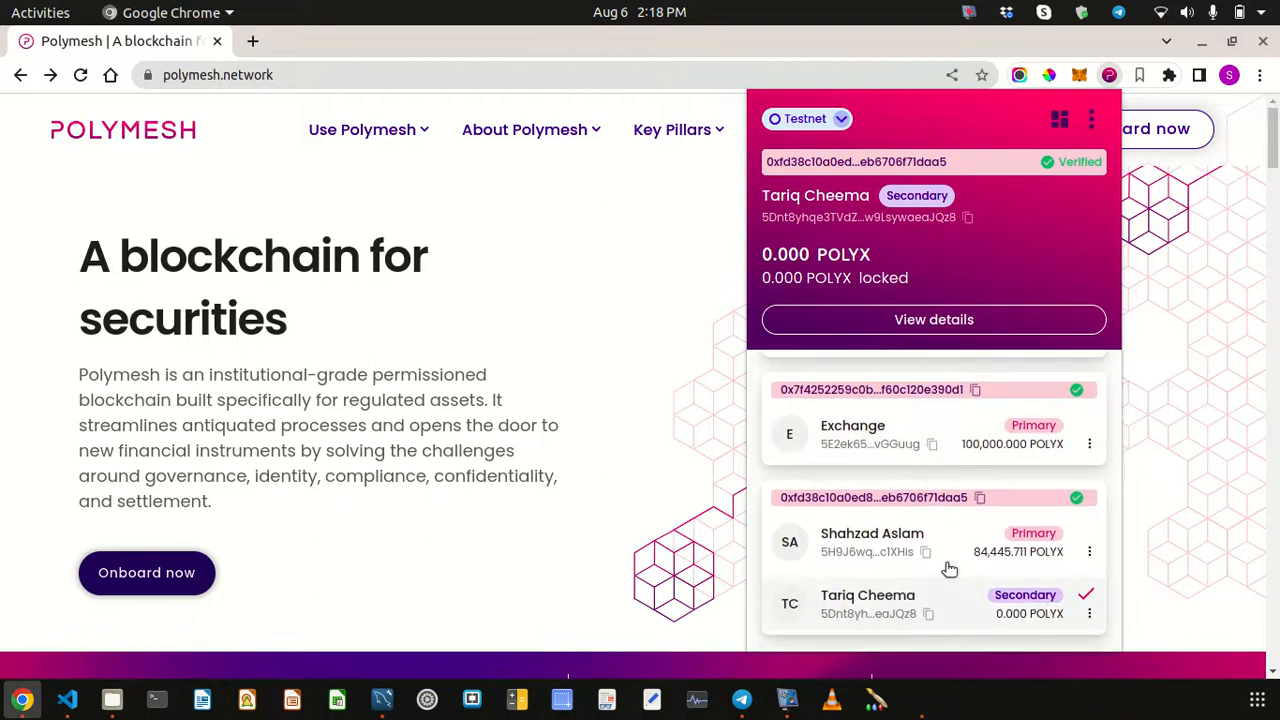
{"action": "scroll", "coordinate": [951, 508], "scroll_direction": "up", "scroll_amount": 5}
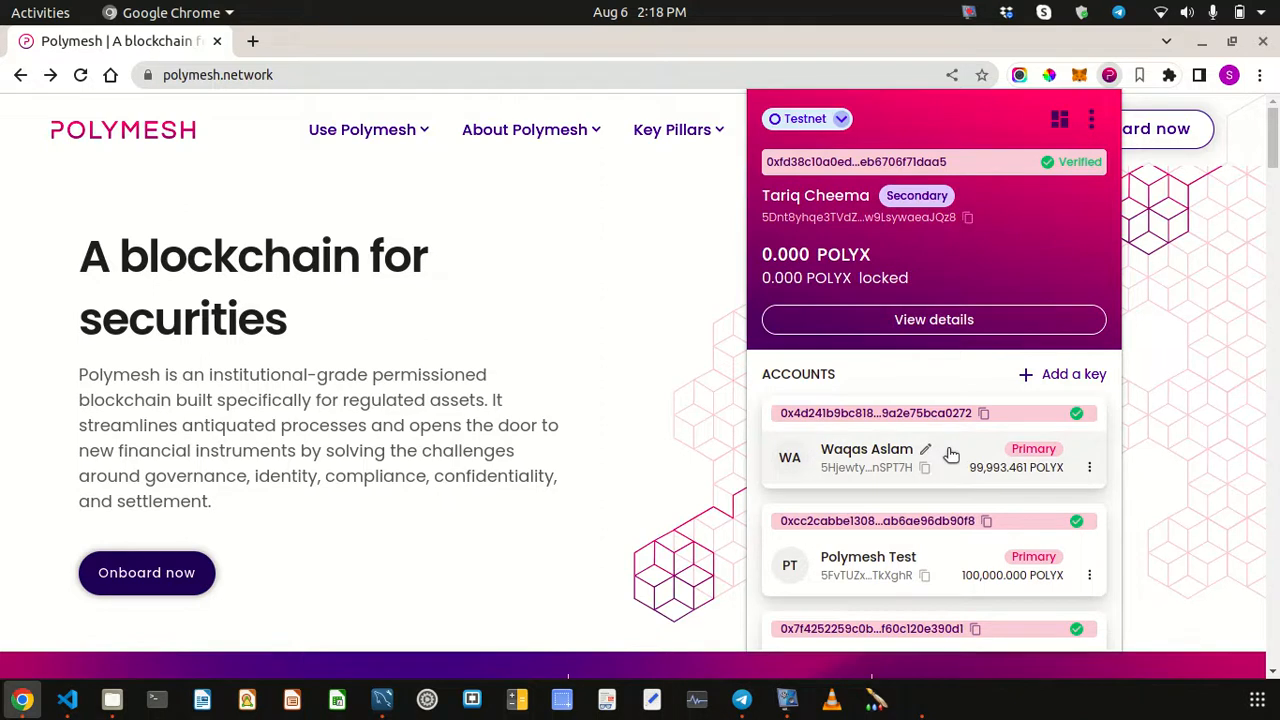
{"action": "scroll", "coordinate": [928, 513], "scroll_direction": "down", "scroll_amount": 3}
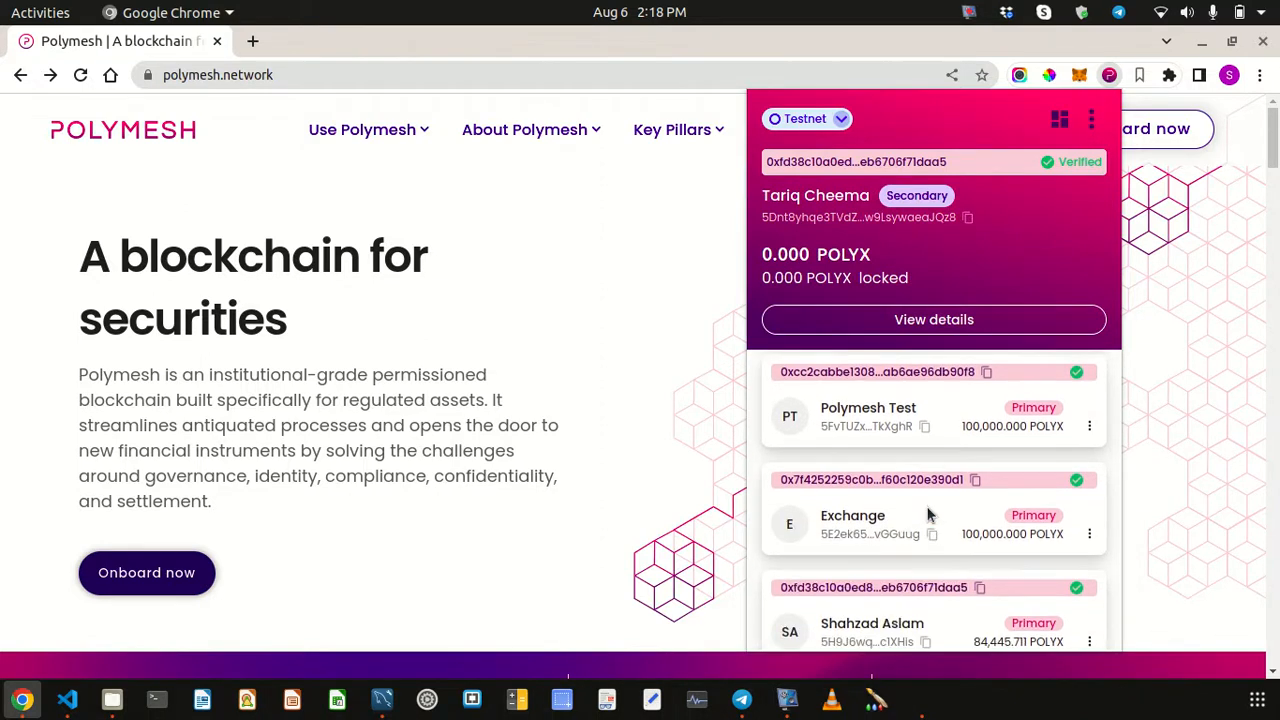
{"action": "scroll", "coordinate": [950, 570], "scroll_direction": "down", "scroll_amount": 1}
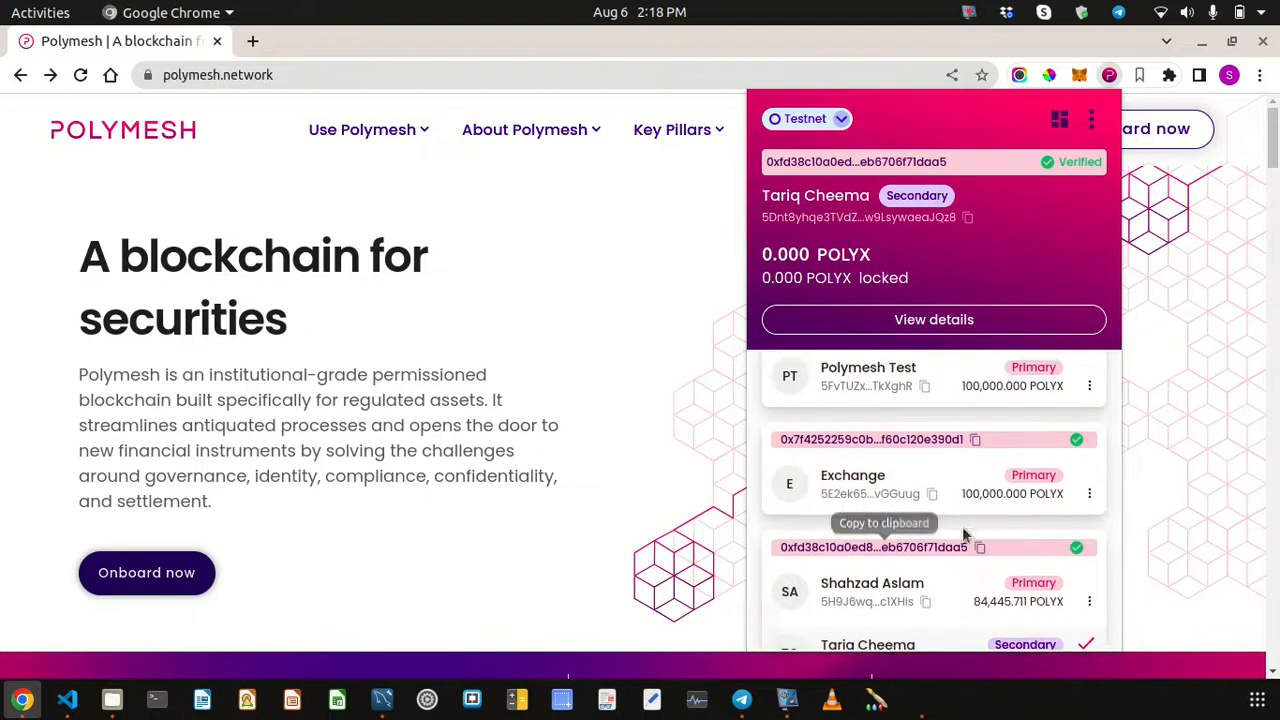
{"action": "scroll", "coordinate": [975, 477], "scroll_direction": "up", "scroll_amount": 3}
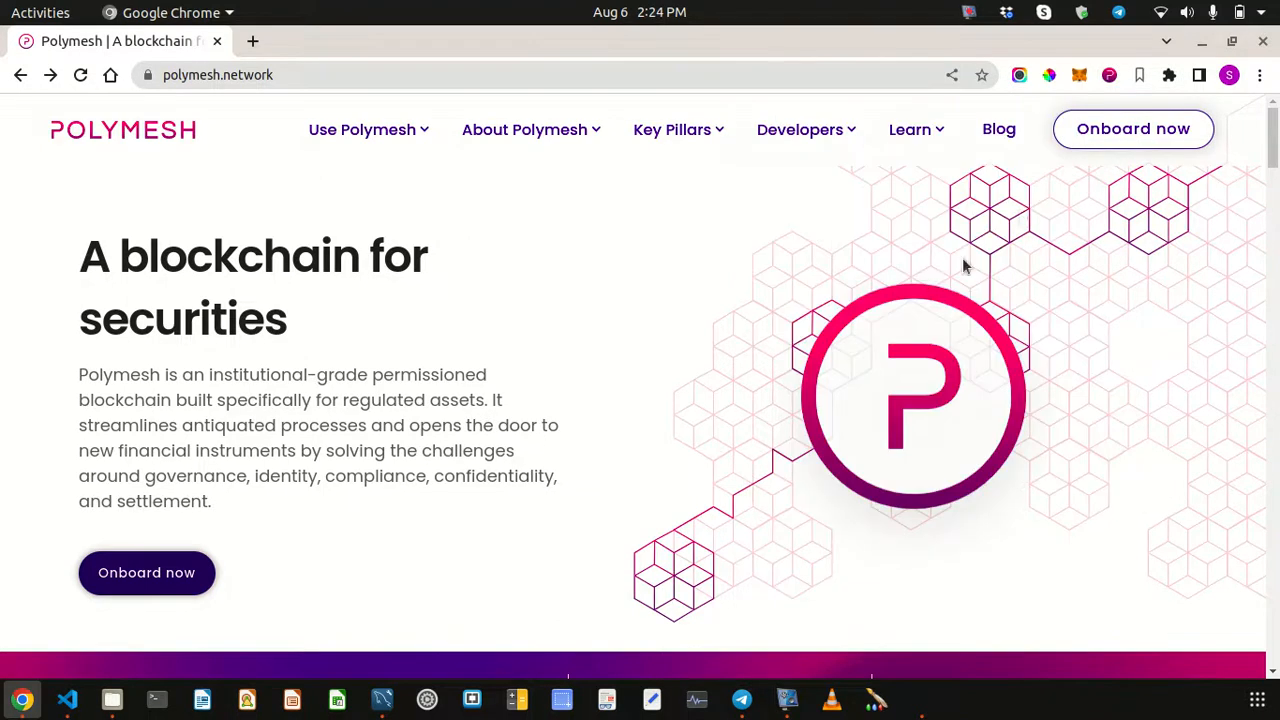
{"action": "left_click", "coordinate": [1110, 77]}
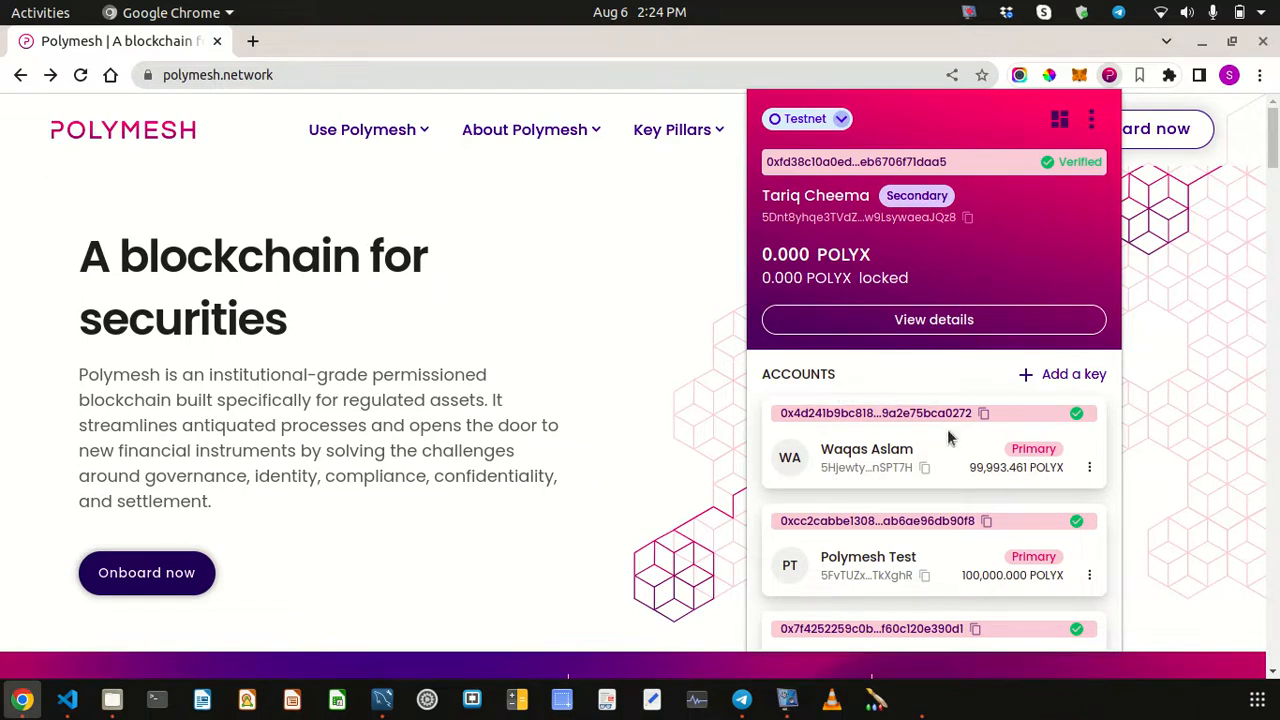
{"action": "scroll", "coordinate": [945, 455], "scroll_direction": "down", "scroll_amount": 3}
{"action": "scroll", "coordinate": [948, 465], "scroll_direction": "up", "scroll_amount": 3}
- Open the Polymesh Dashboard from the wallet and connect it, showing a 0 POLYX balance
{"action": "left_click", "coordinate": [1012, 122]}
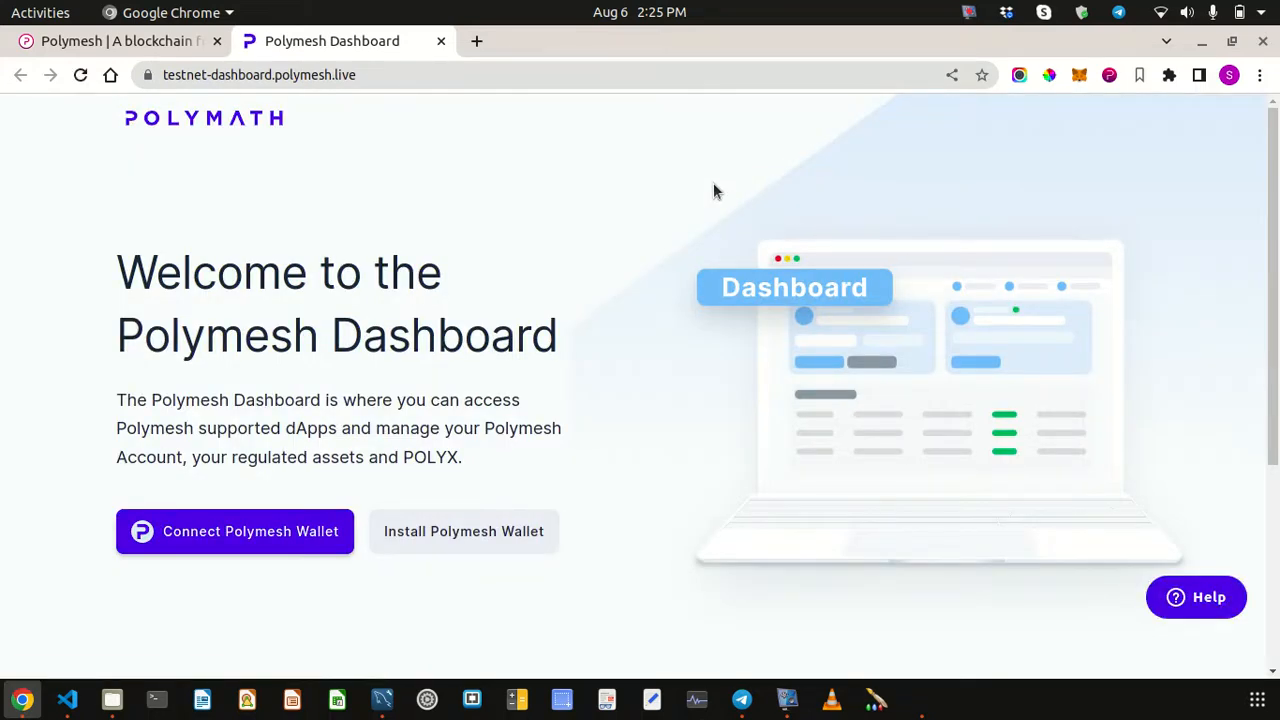
{"action": "left_click", "coordinate": [228, 533]}
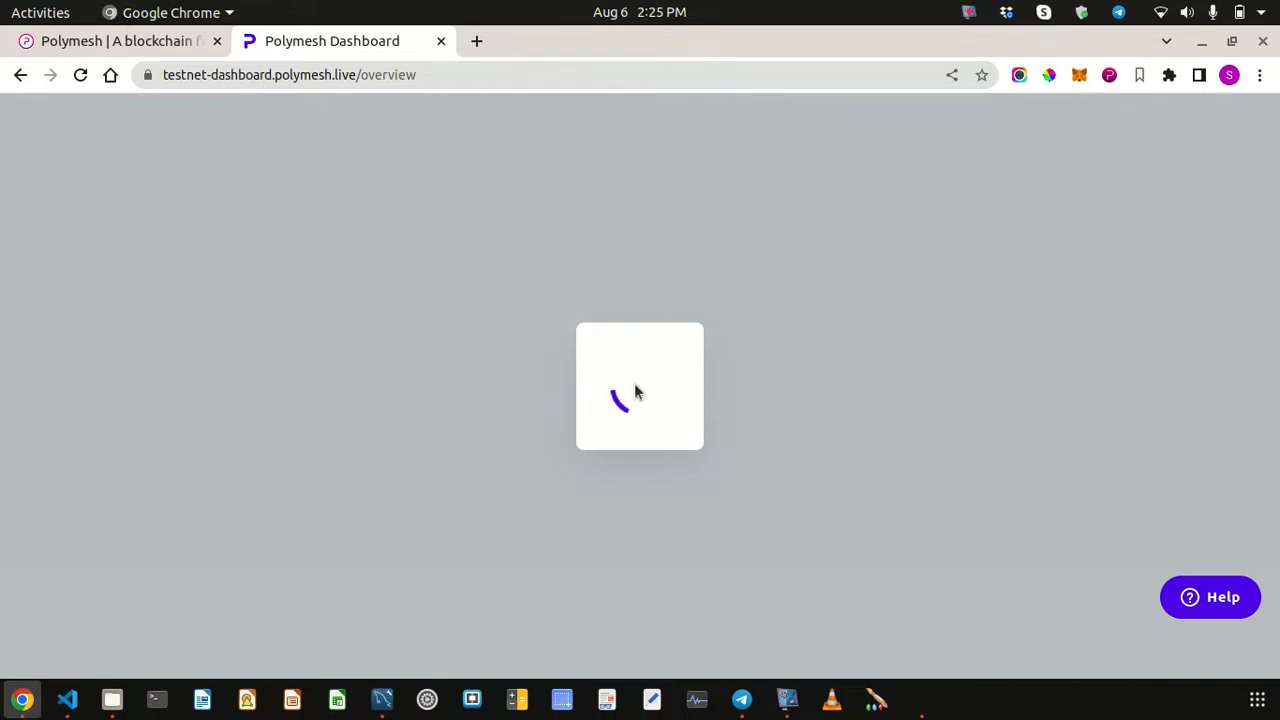
{"action": "left_click", "coordinate": [1109, 76]}
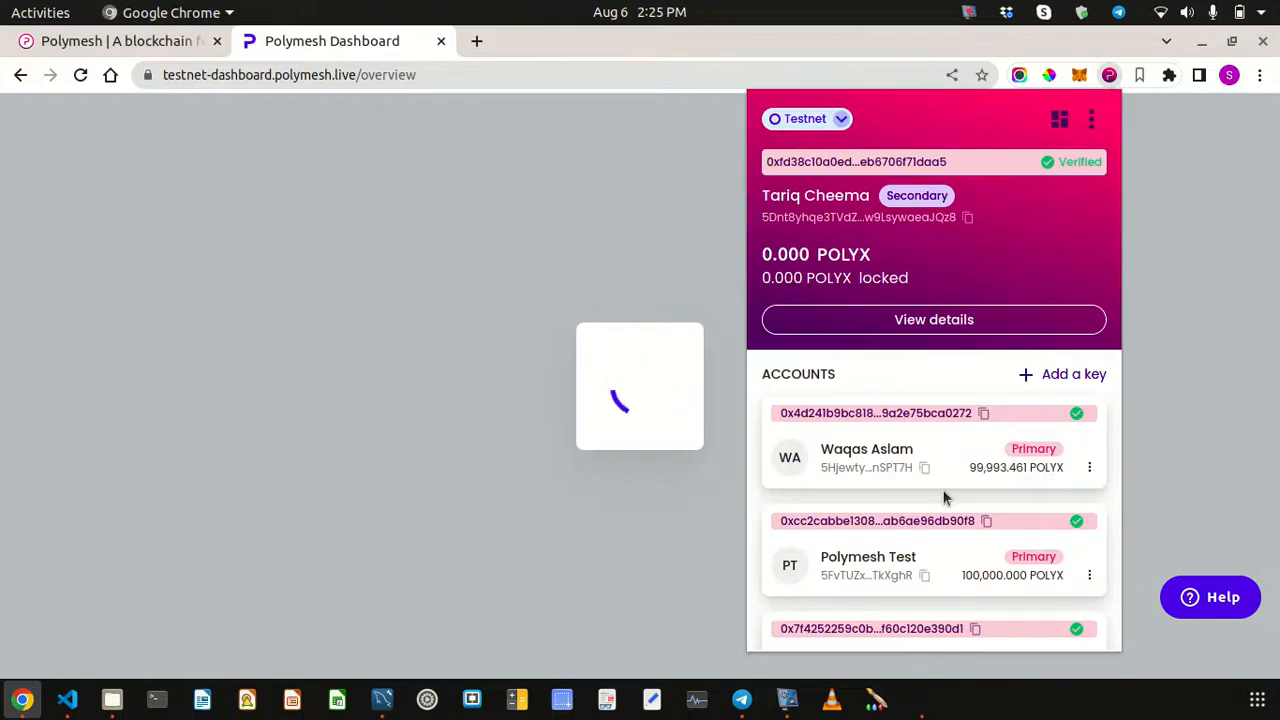
{"action": "scroll", "coordinate": [942, 489], "scroll_direction": "down", "scroll_amount": 2}
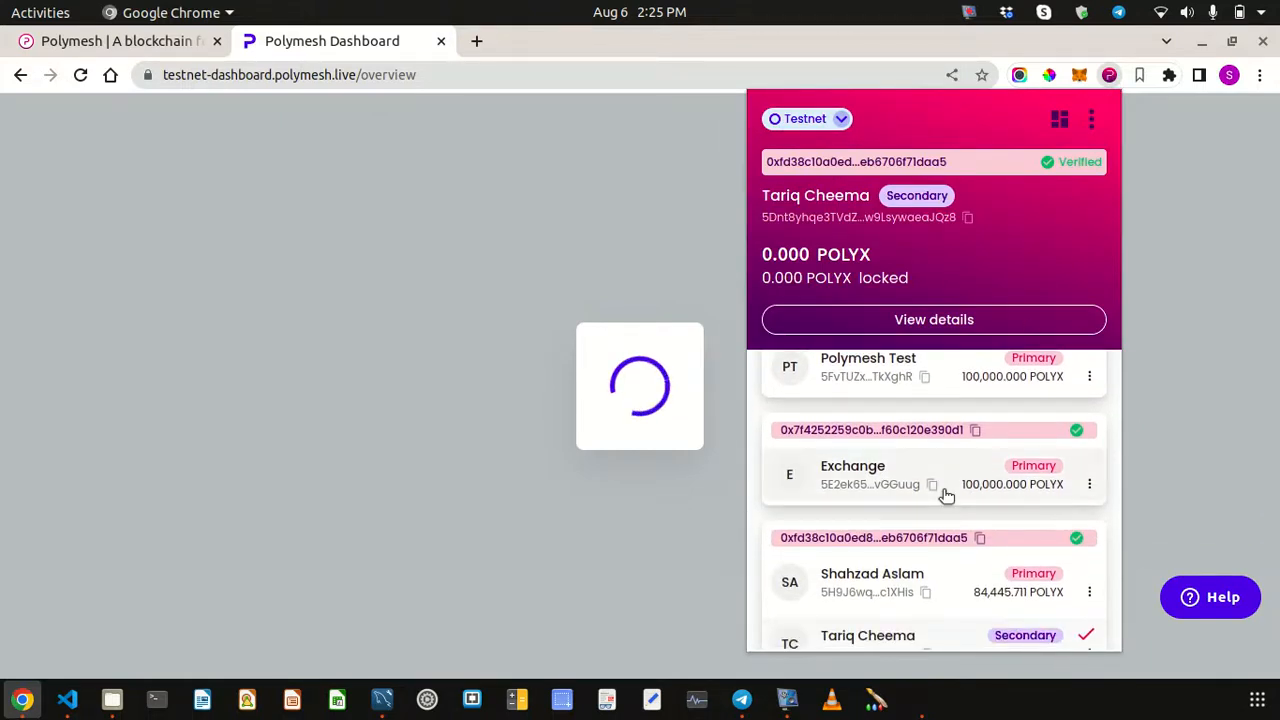
{"action": "scroll", "coordinate": [942, 489], "scroll_direction": "up", "scroll_amount": 2}
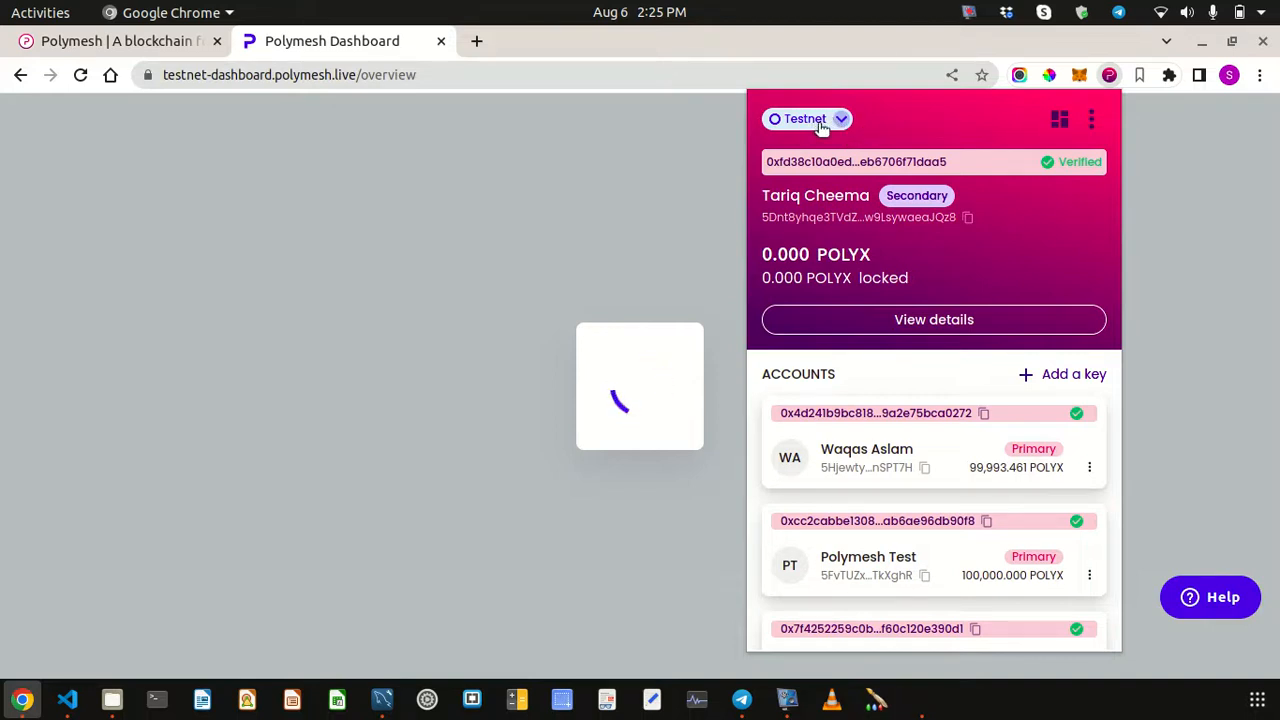
{"action": "left_click", "coordinate": [174, 99]}
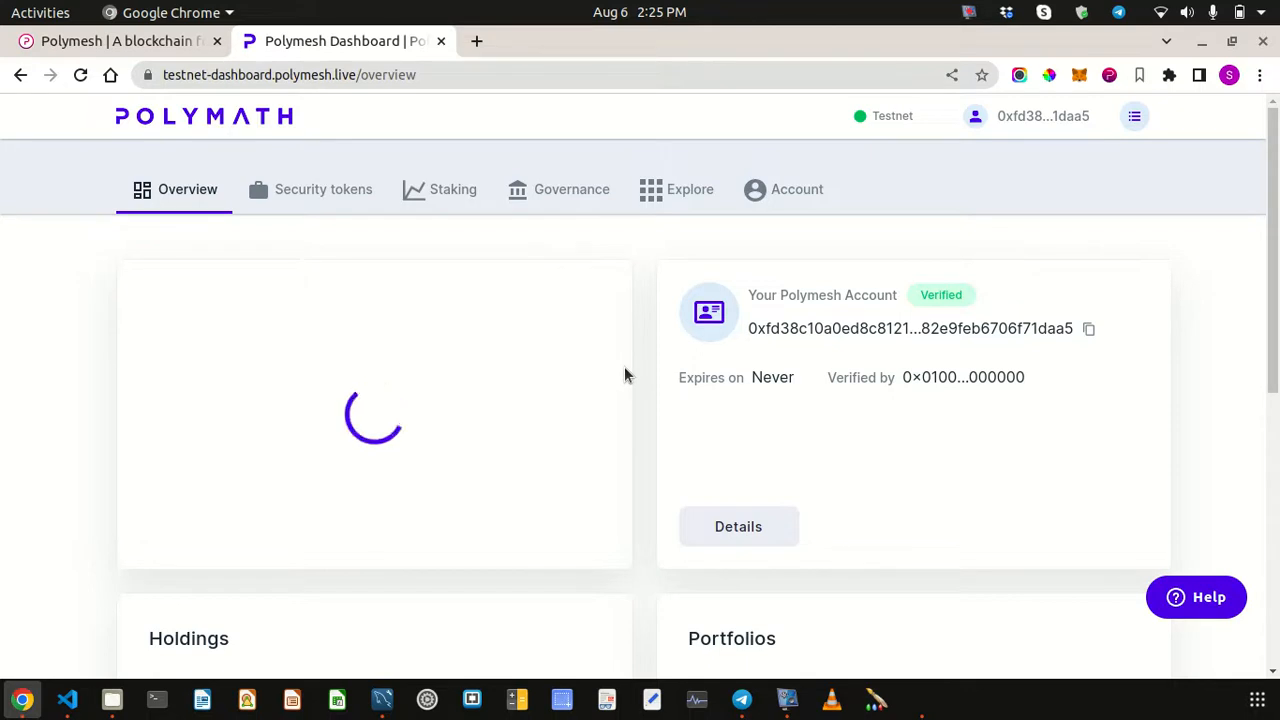
- Switch the active wallet account to the primary account holding 84,445.711 POLYX
{"action": "left_click", "coordinate": [1109, 76]}
{"action": "scroll", "coordinate": [1049, 480], "scroll_direction": "down", "scroll_amount": 3}
{"action": "mouse_move", "coordinate": [957, 467]}
{"action": "scroll", "coordinate": [957, 467], "scroll_direction": "down", "scroll_amount": 1}
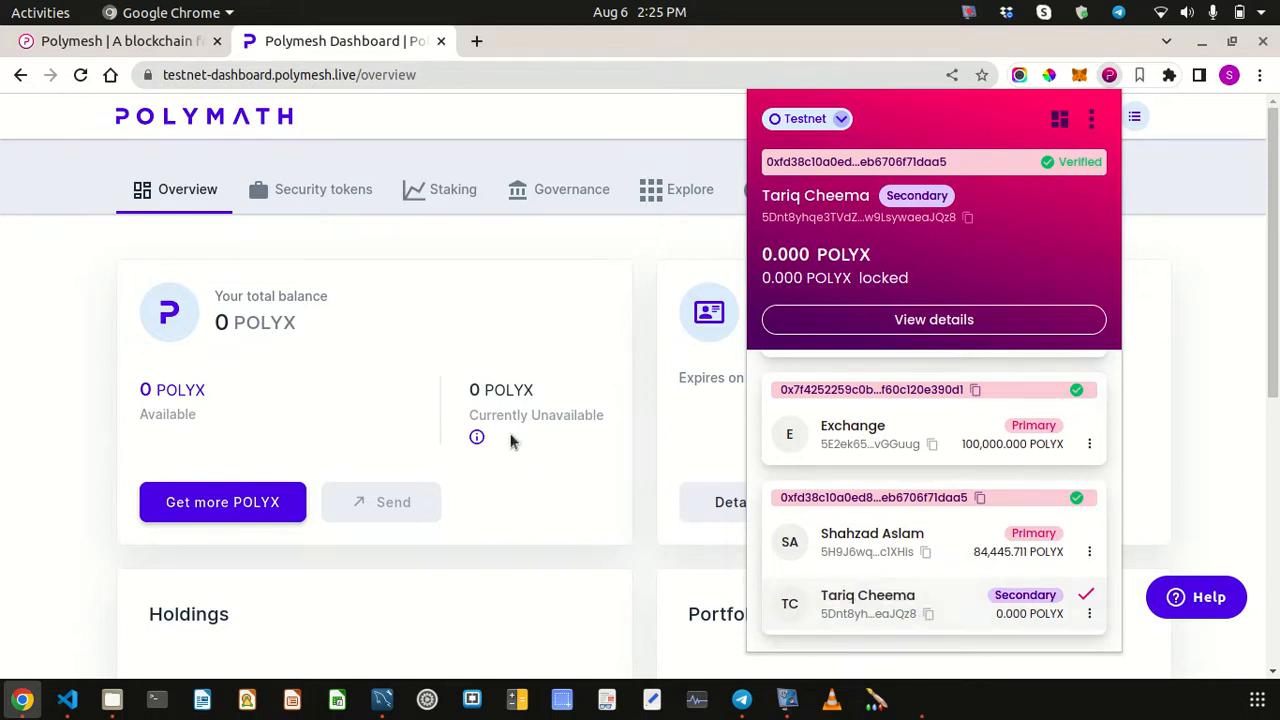
{"action": "left_click", "coordinate": [957, 542]}
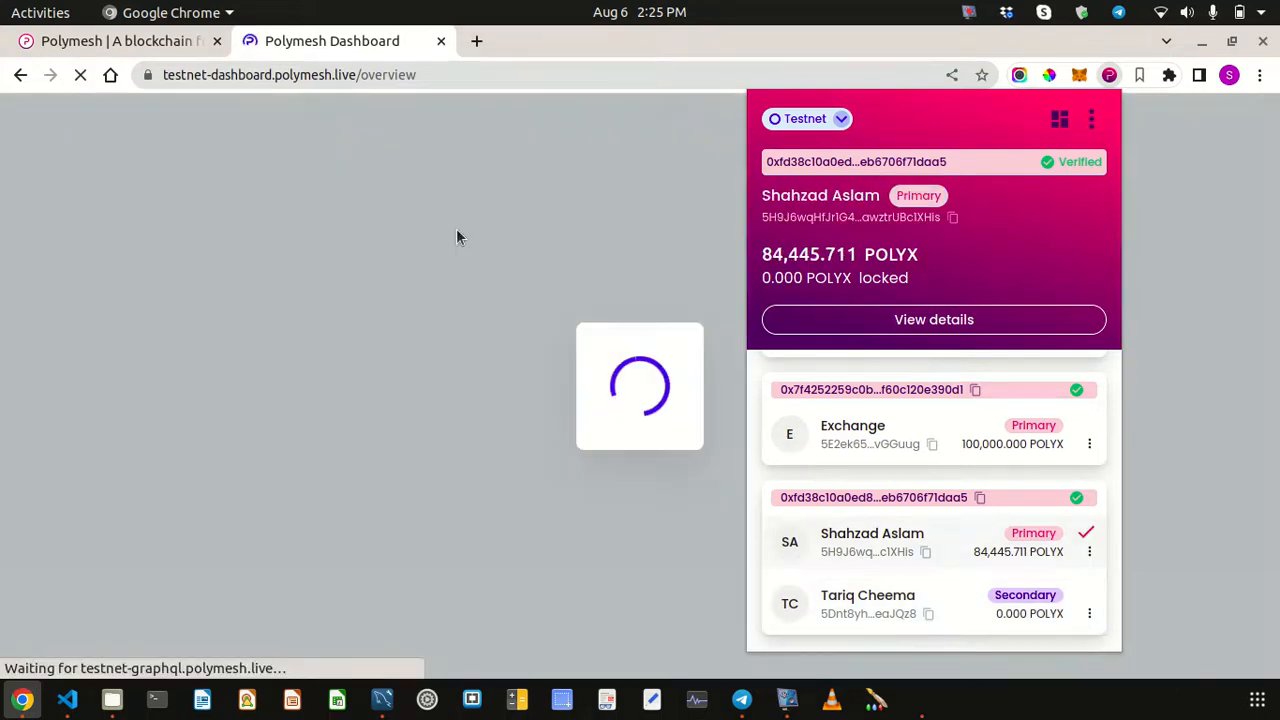
{"action": "left_click", "coordinate": [457, 237]}
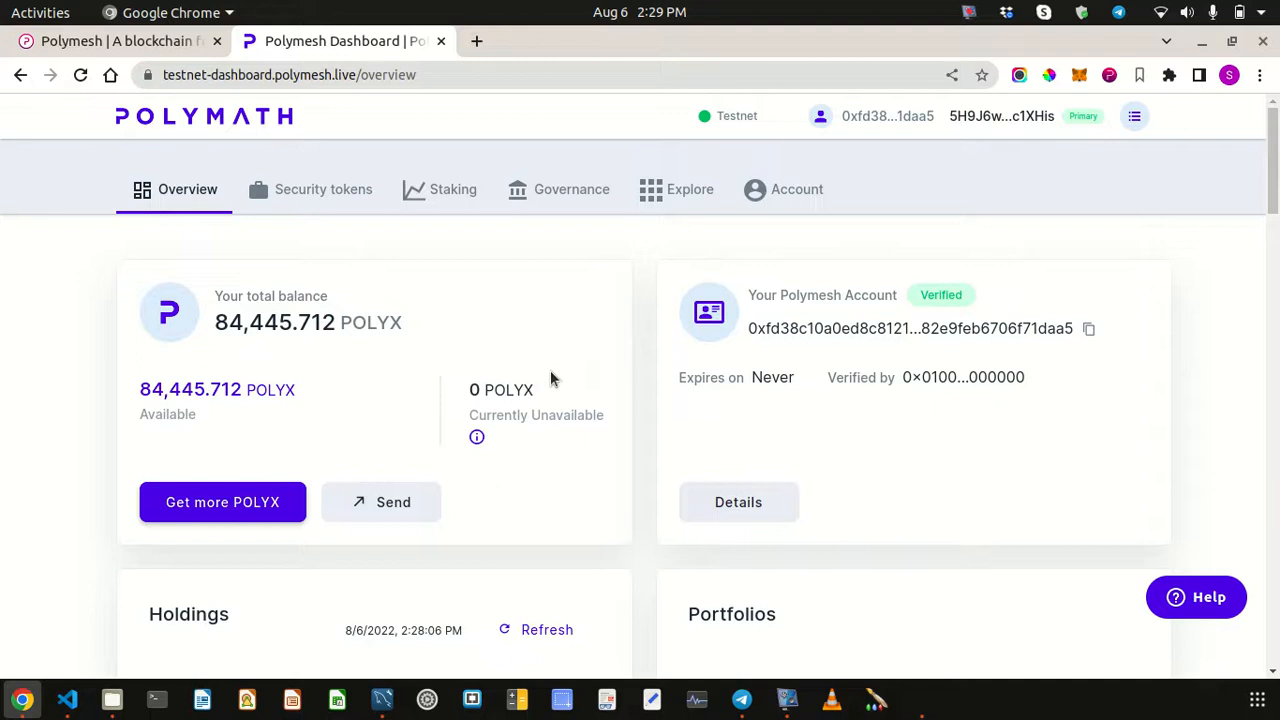
{"action": "left_click", "coordinate": [1109, 76]}
{"action": "scroll", "coordinate": [1047, 449], "scroll_direction": "down", "scroll_amount": 4}
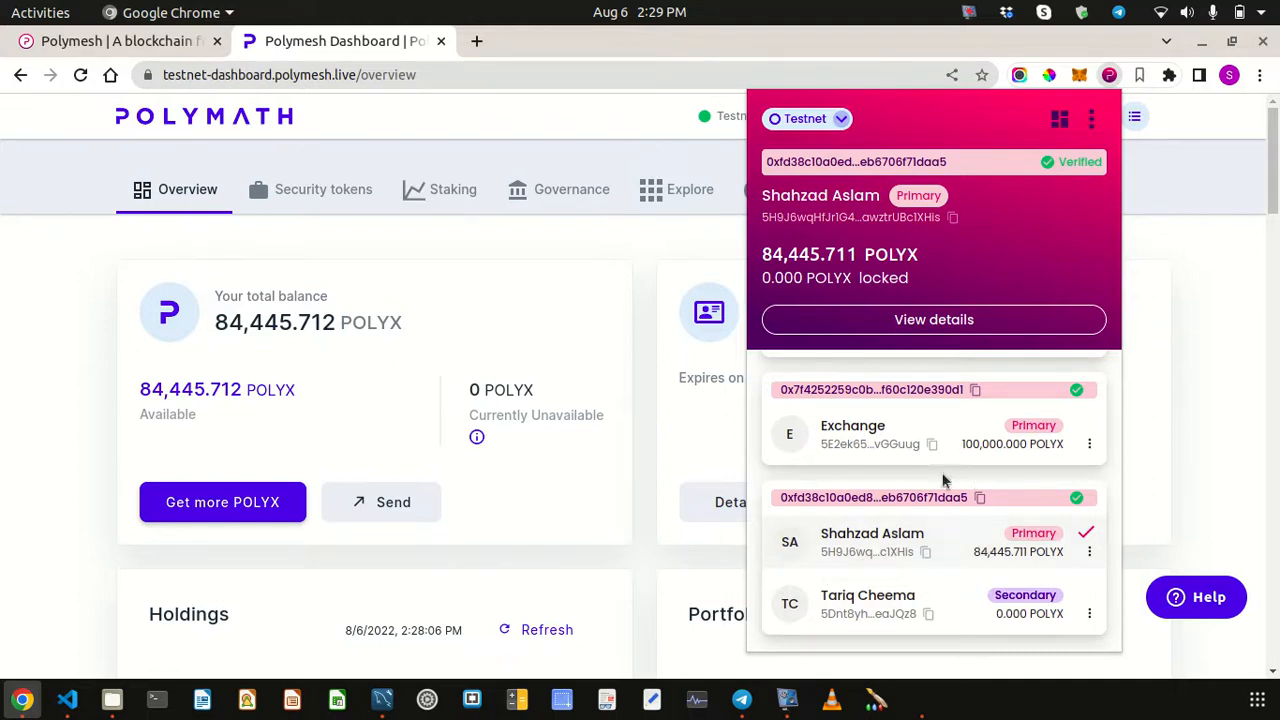
{"action": "left_click", "coordinate": [668, 410]}
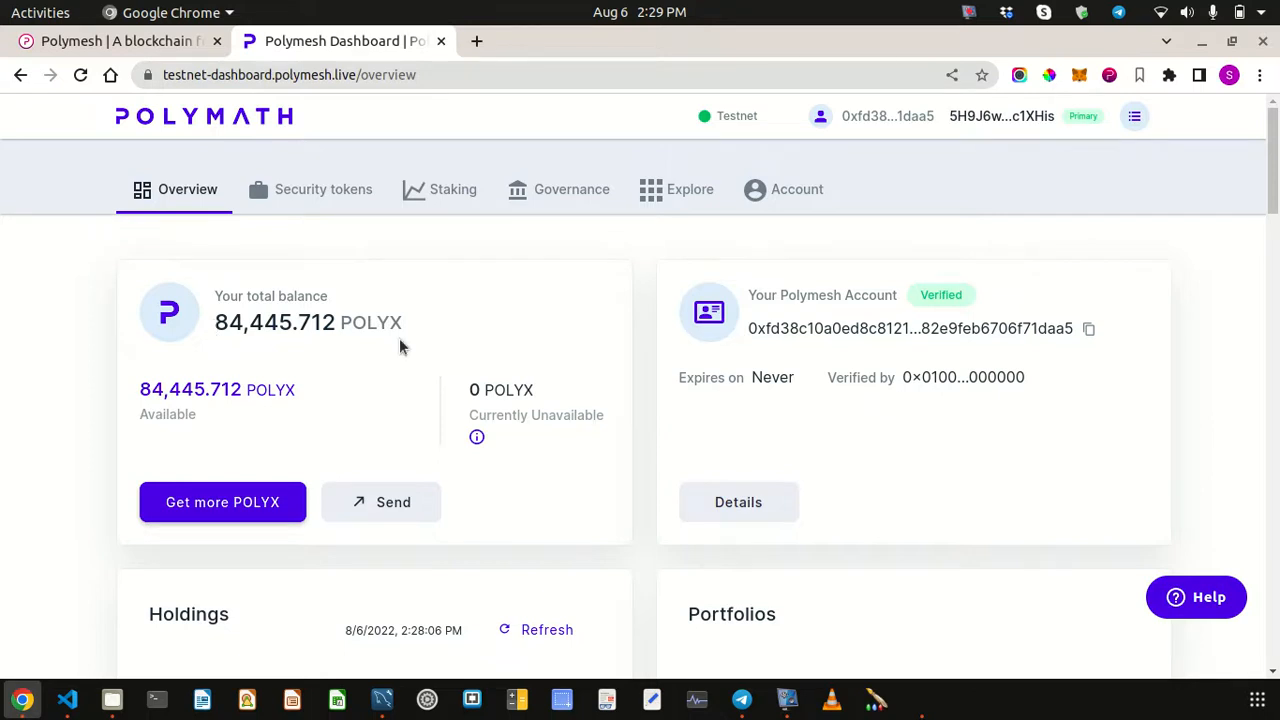
{"action": "left_click", "coordinate": [1109, 80]}
{"action": "scroll", "coordinate": [997, 510], "scroll_direction": "down", "scroll_amount": 3}
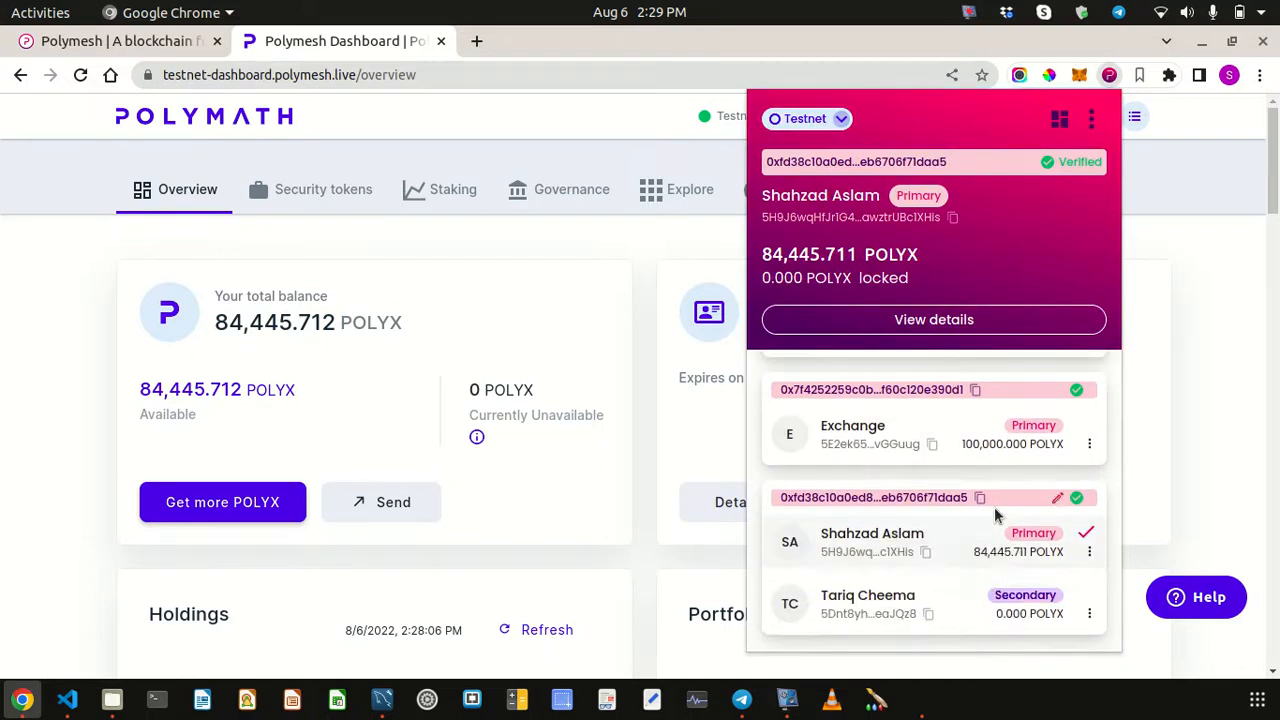
{"action": "left_click", "coordinate": [523, 437]}
{"action": "scroll", "coordinate": [540, 458], "scroll_direction": "down", "scroll_amount": 1}
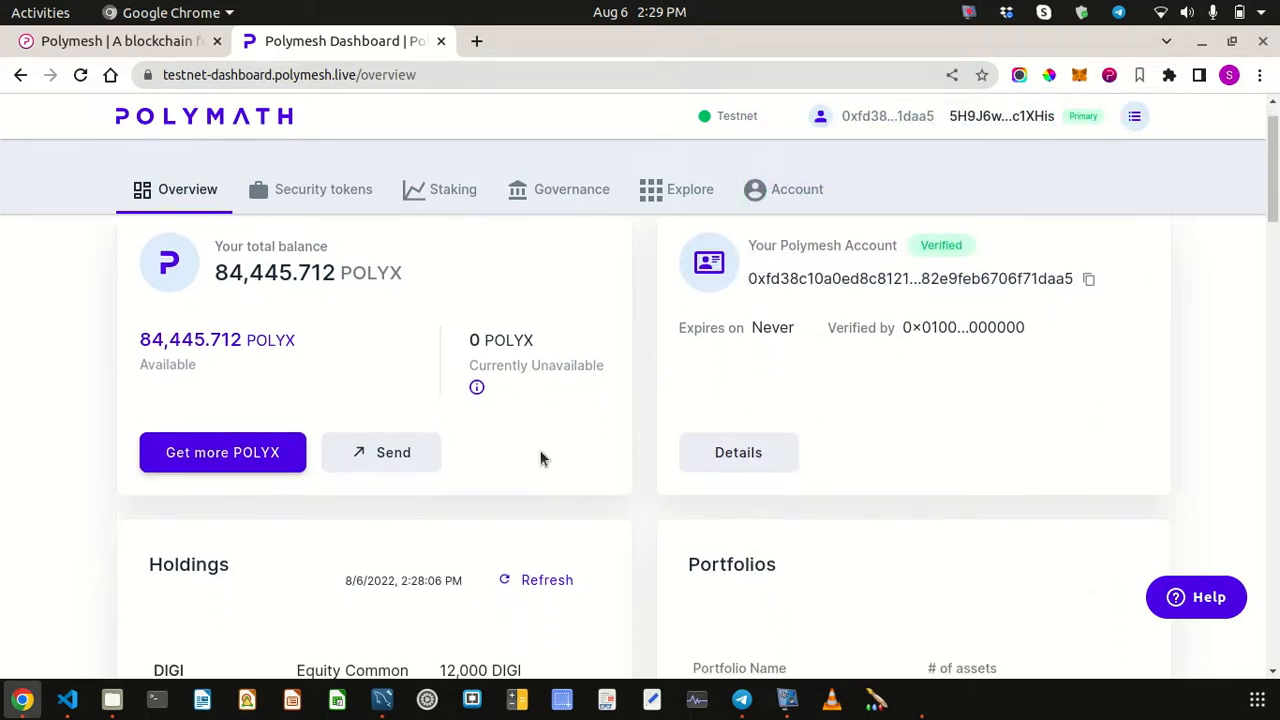
{"action": "scroll", "coordinate": [671, 352], "scroll_direction": "up", "scroll_amount": 1}
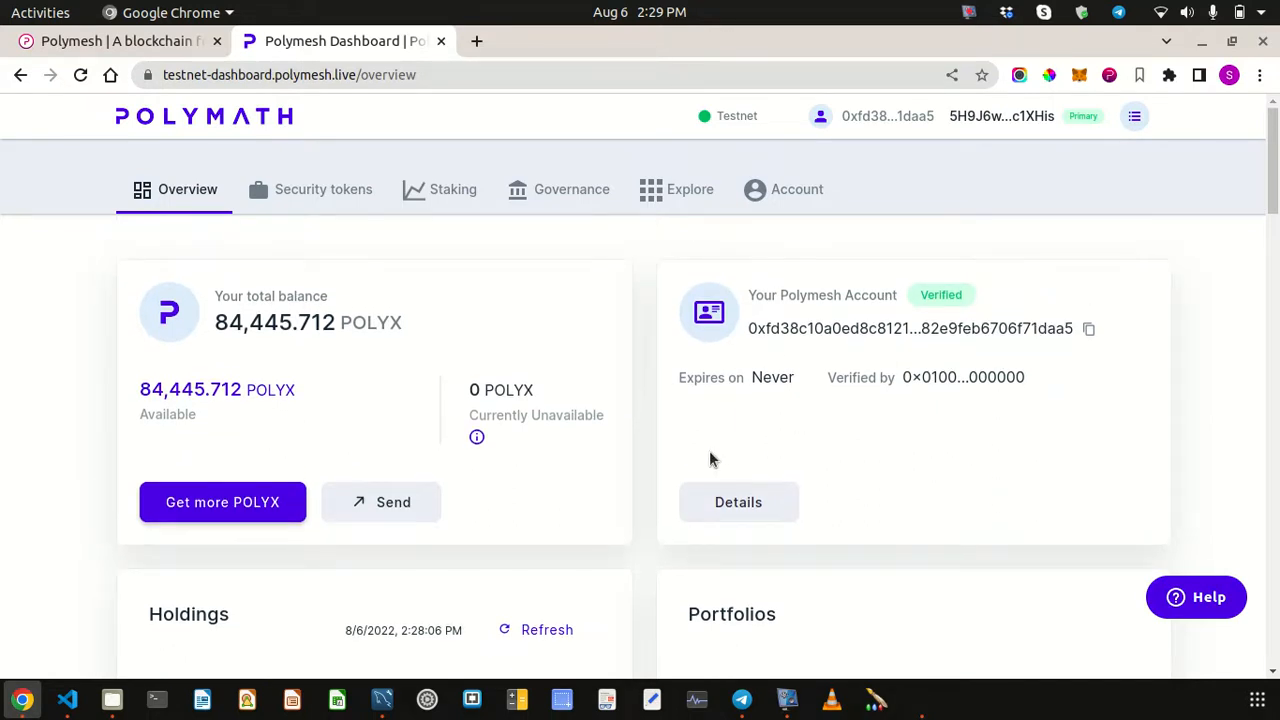
{"action": "scroll", "coordinate": [710, 459], "scroll_direction": "down", "scroll_amount": 5}
{"action": "scroll", "coordinate": [586, 440], "scroll_direction": "down", "scroll_amount": 3}
{"action": "scroll", "coordinate": [583, 437], "scroll_direction": "up", "scroll_amount": 8}
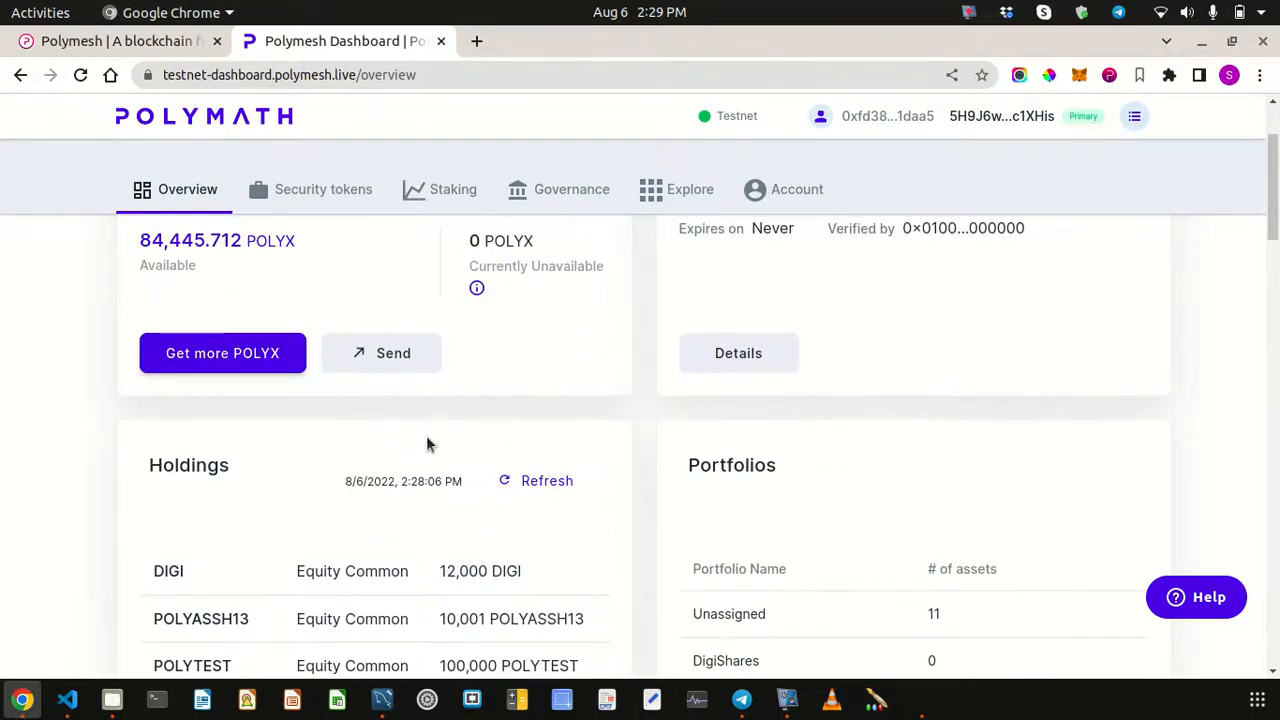
{"action": "scroll", "coordinate": [591, 447], "scroll_direction": "down", "scroll_amount": 3}
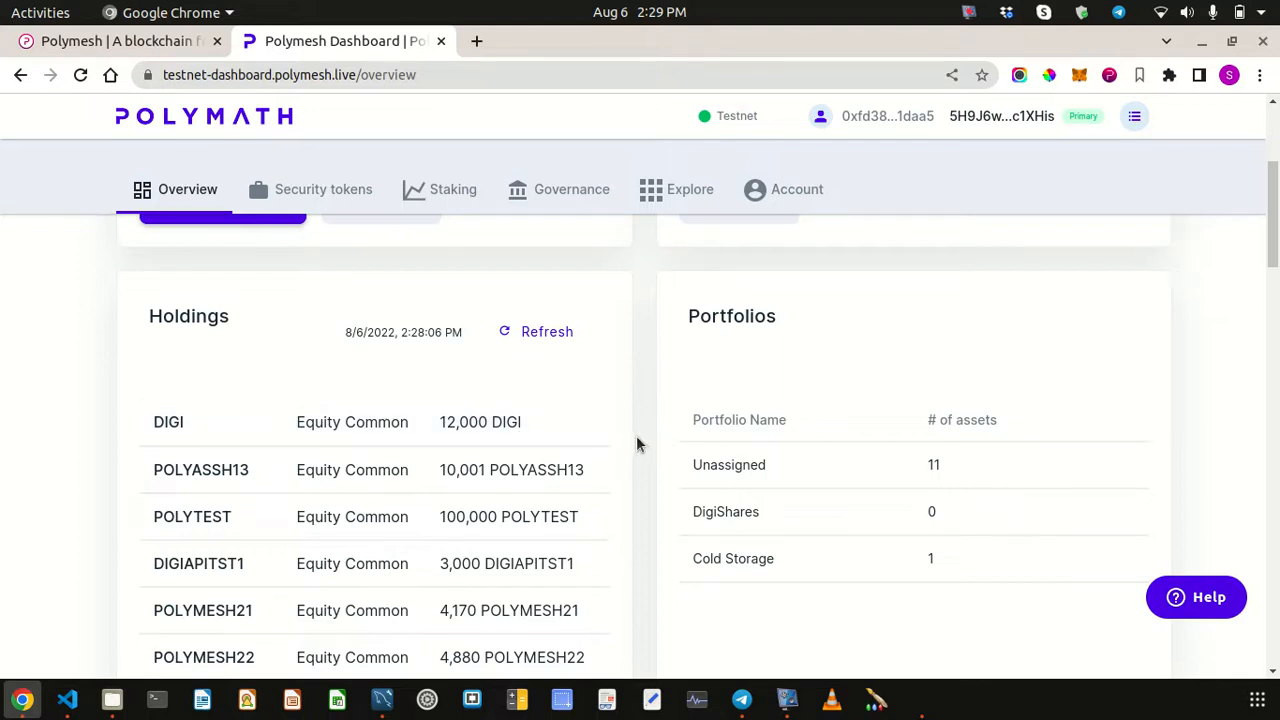
{"action": "scroll", "coordinate": [637, 444], "scroll_direction": "down", "scroll_amount": 10}
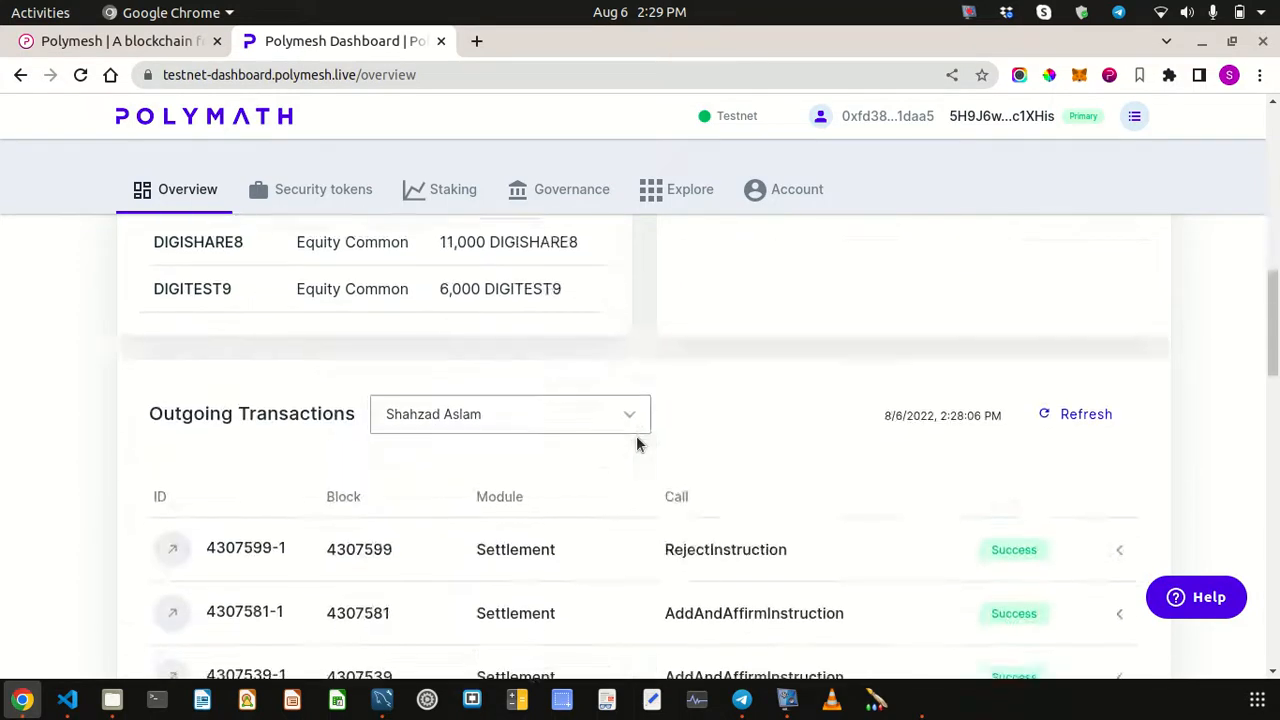
{"action": "scroll", "coordinate": [636, 444], "scroll_direction": "down", "scroll_amount": 4}
{"action": "scroll", "coordinate": [636, 444], "scroll_direction": "up", "scroll_amount": 9}
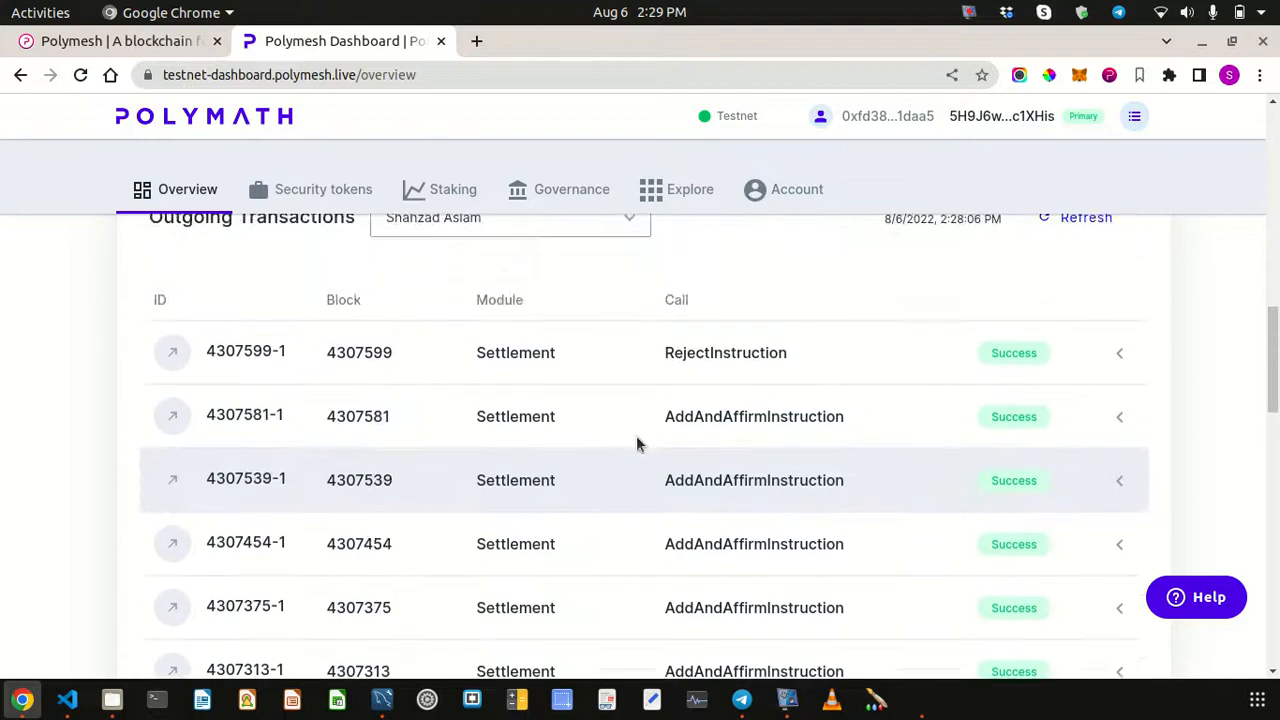
{"action": "scroll", "coordinate": [636, 444], "scroll_direction": "up", "scroll_amount": 5}
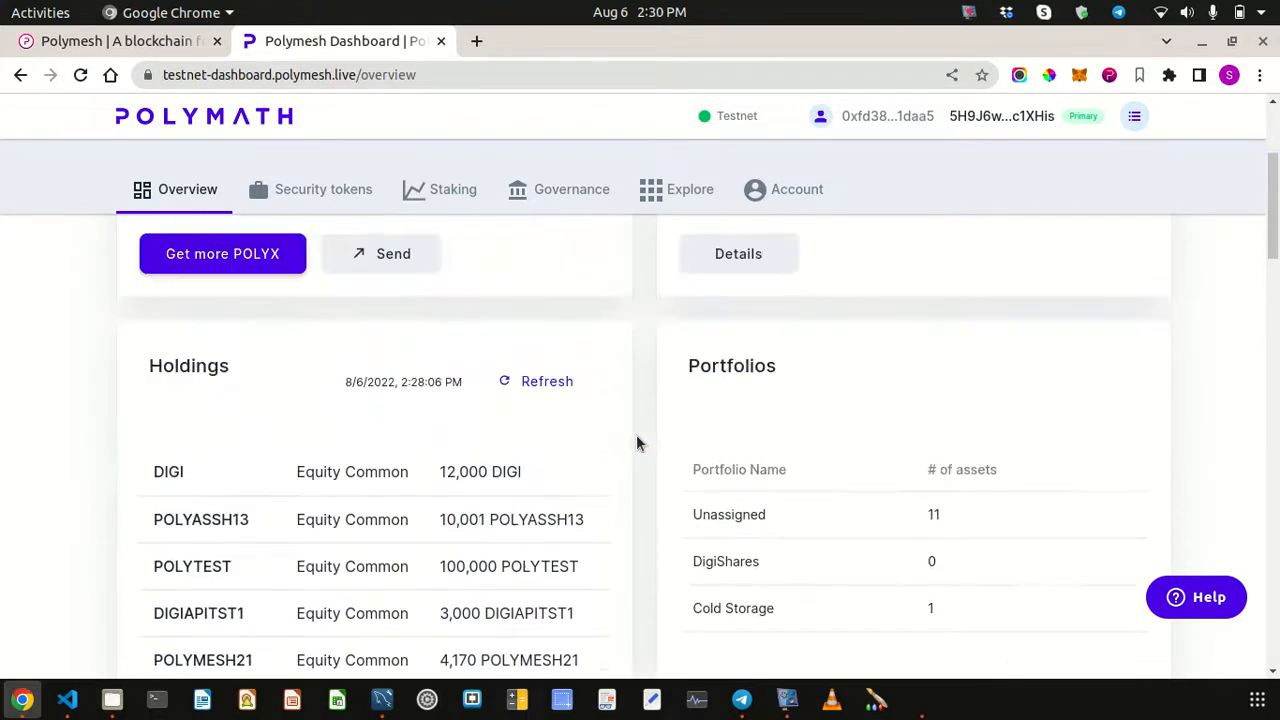
{"action": "scroll", "coordinate": [640, 506], "scroll_direction": "up", "scroll_amount": 5}
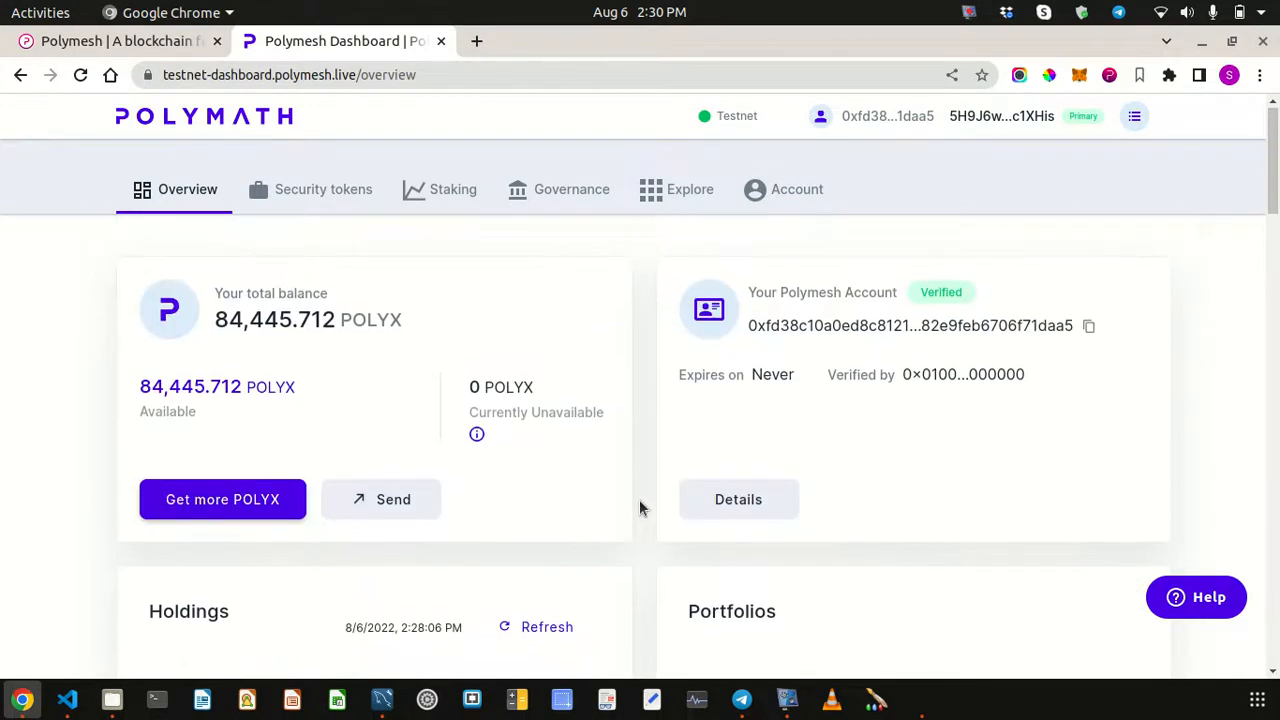
- Make Polymesh Test the active wallet account so the dashboard shows 100,000 POLYX
{"action": "left_click", "coordinate": [1109, 76]}
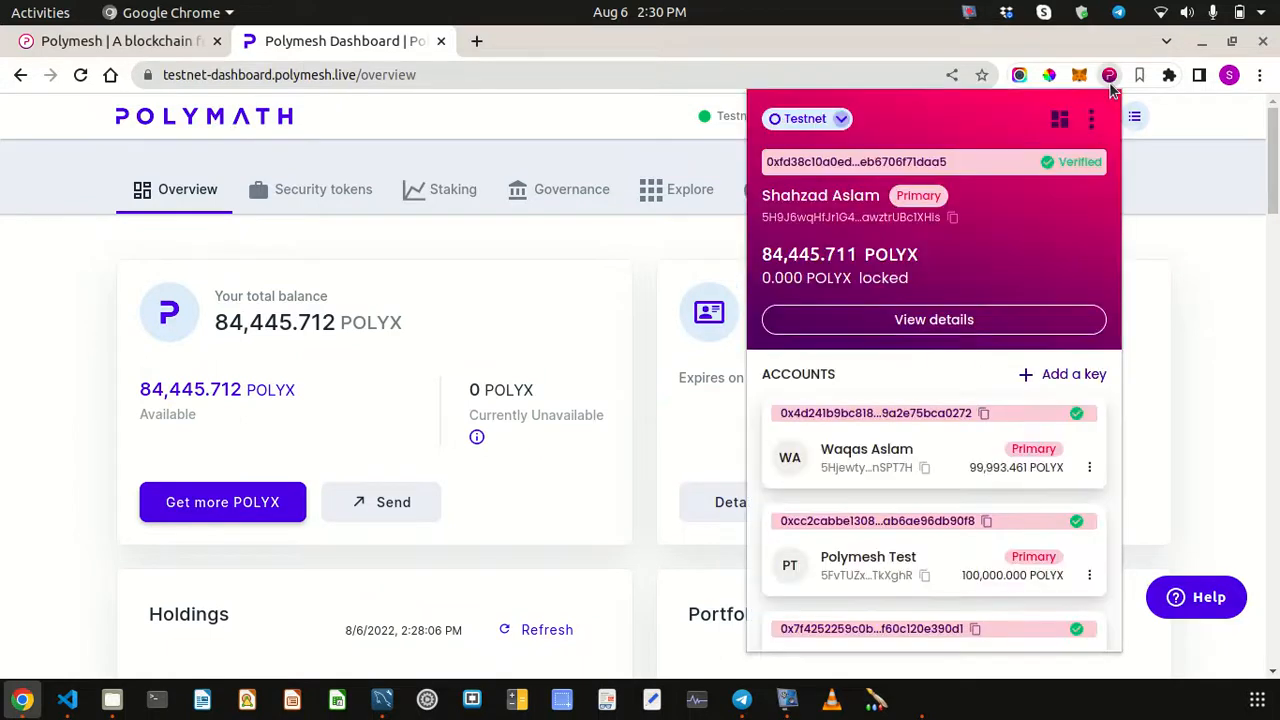
{"action": "left_click", "coordinate": [963, 565]}
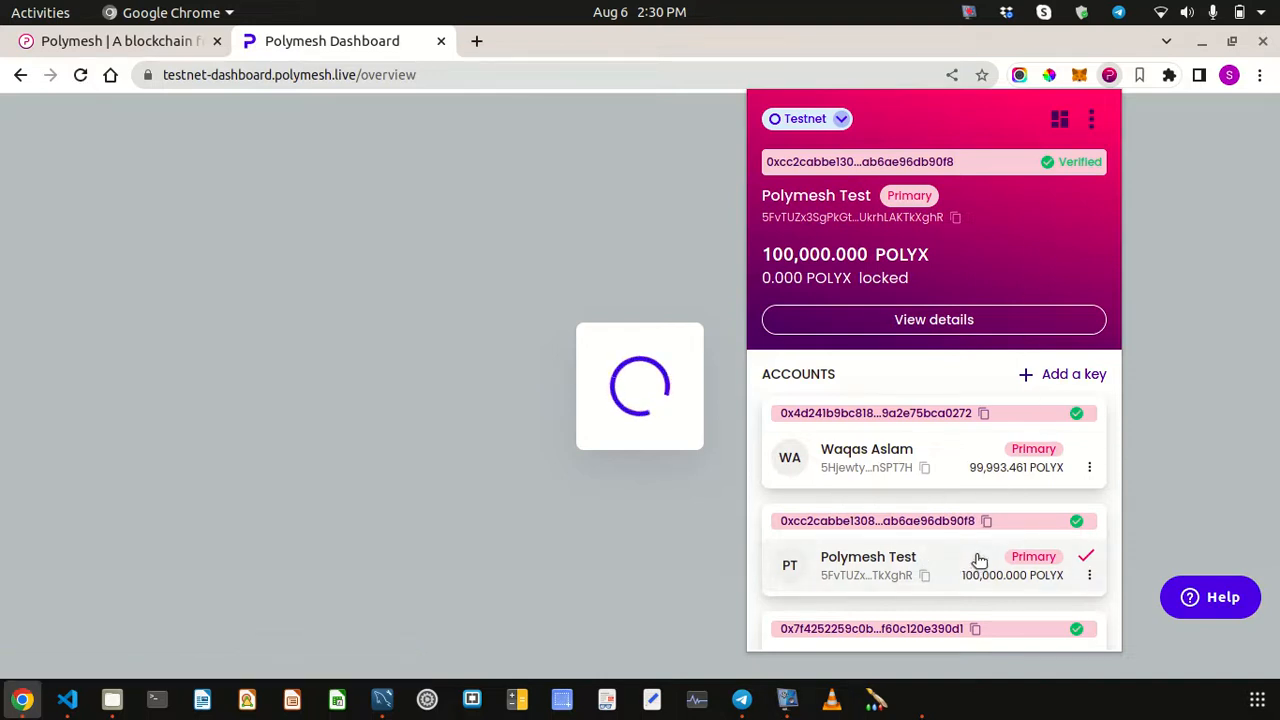
{"action": "scroll", "coordinate": [951, 551], "scroll_direction": "down", "scroll_amount": 2}
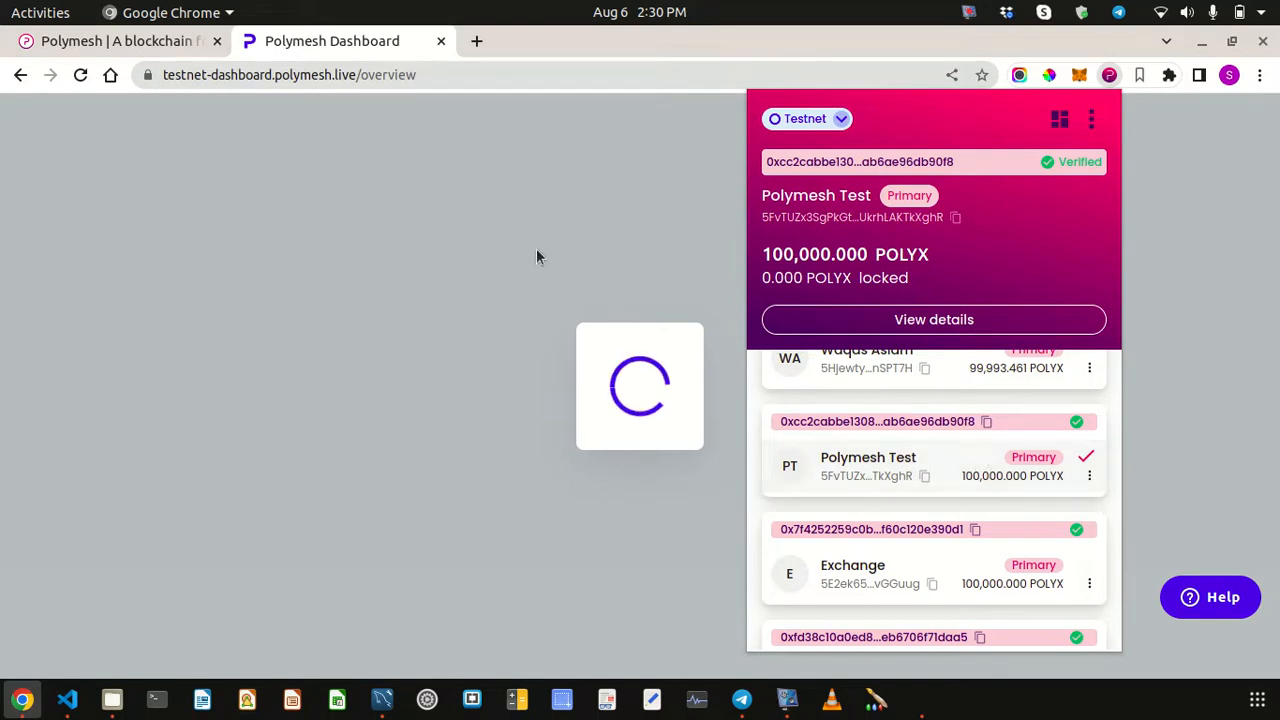
{"action": "left_click", "coordinate": [496, 280]}
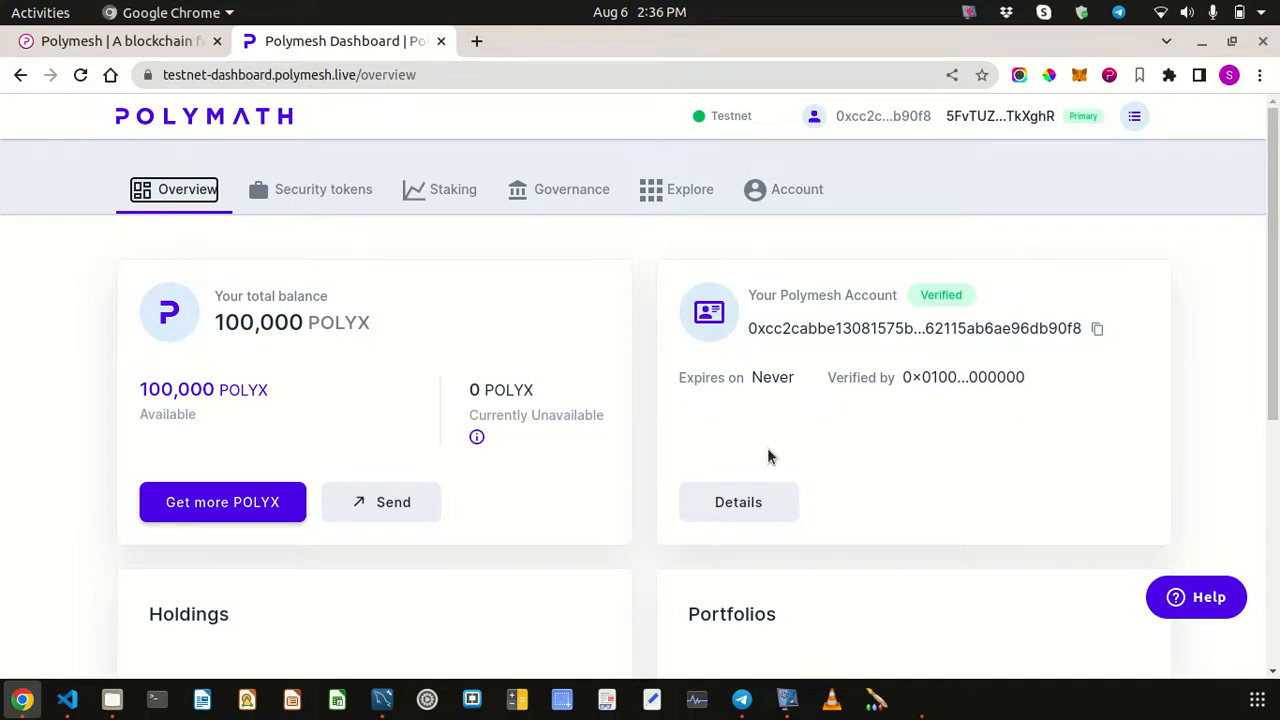
{"action": "left_click", "coordinate": [1108, 76]}
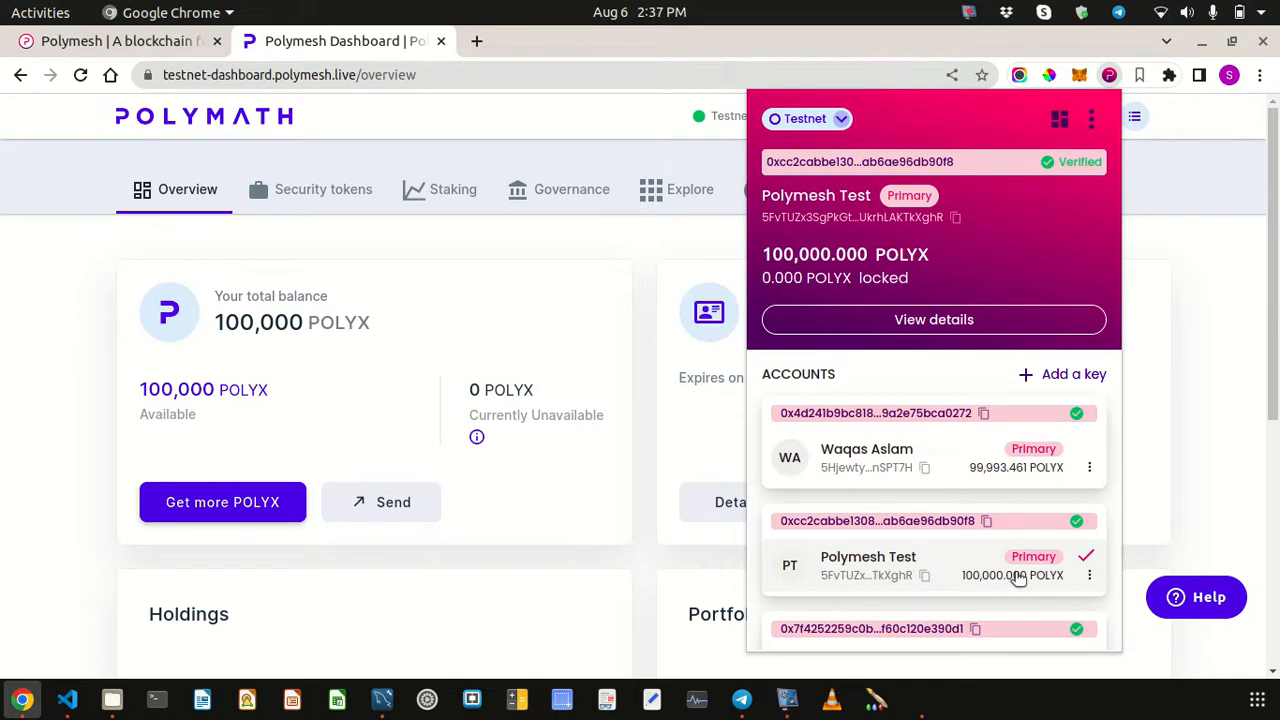
{"action": "left_click", "coordinate": [577, 457]}
{"action": "scroll", "coordinate": [577, 457], "scroll_direction": "down", "scroll_amount": 5}
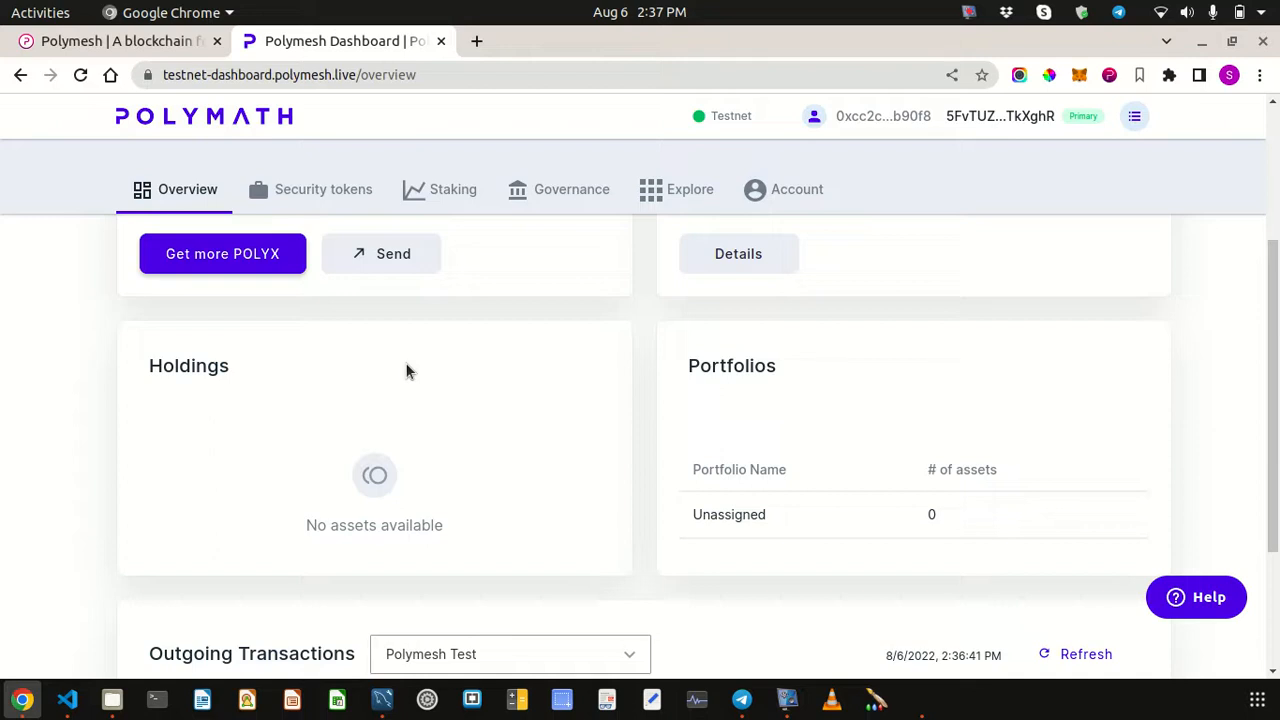
{"action": "scroll", "coordinate": [466, 374], "scroll_direction": "down", "scroll_amount": 4}
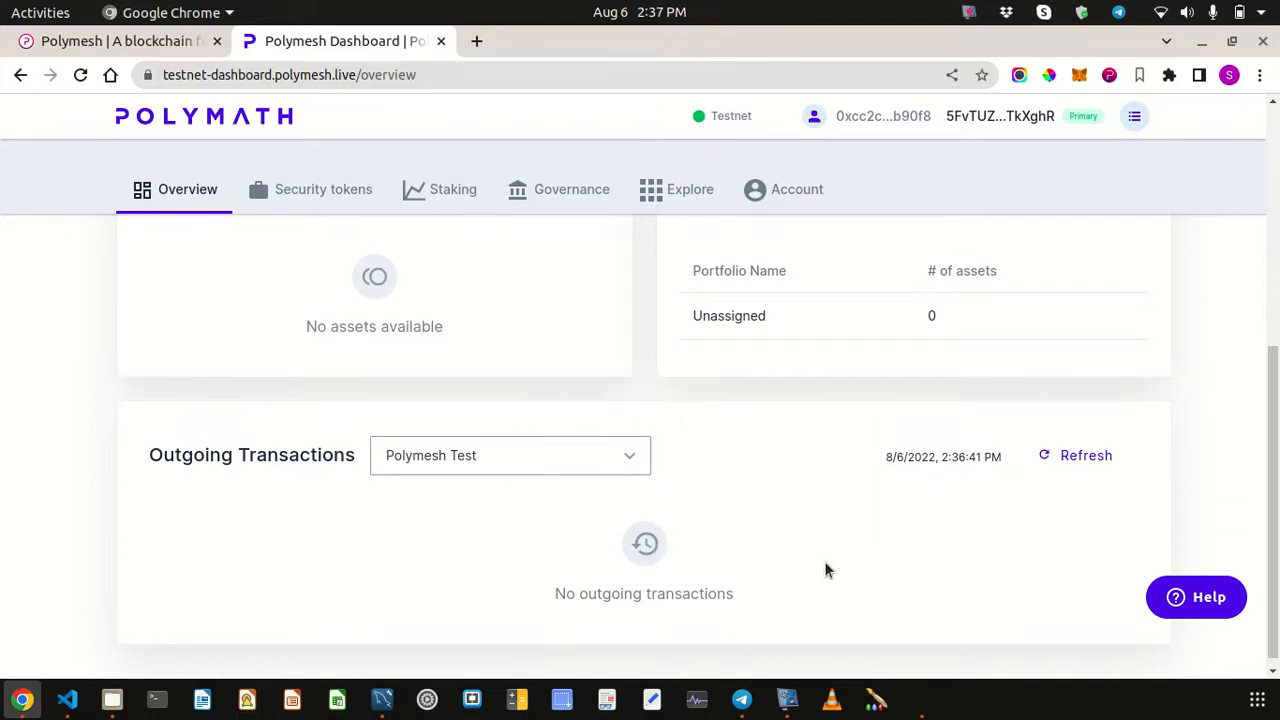
{"action": "scroll", "coordinate": [816, 570], "scroll_direction": "up", "scroll_amount": 5}
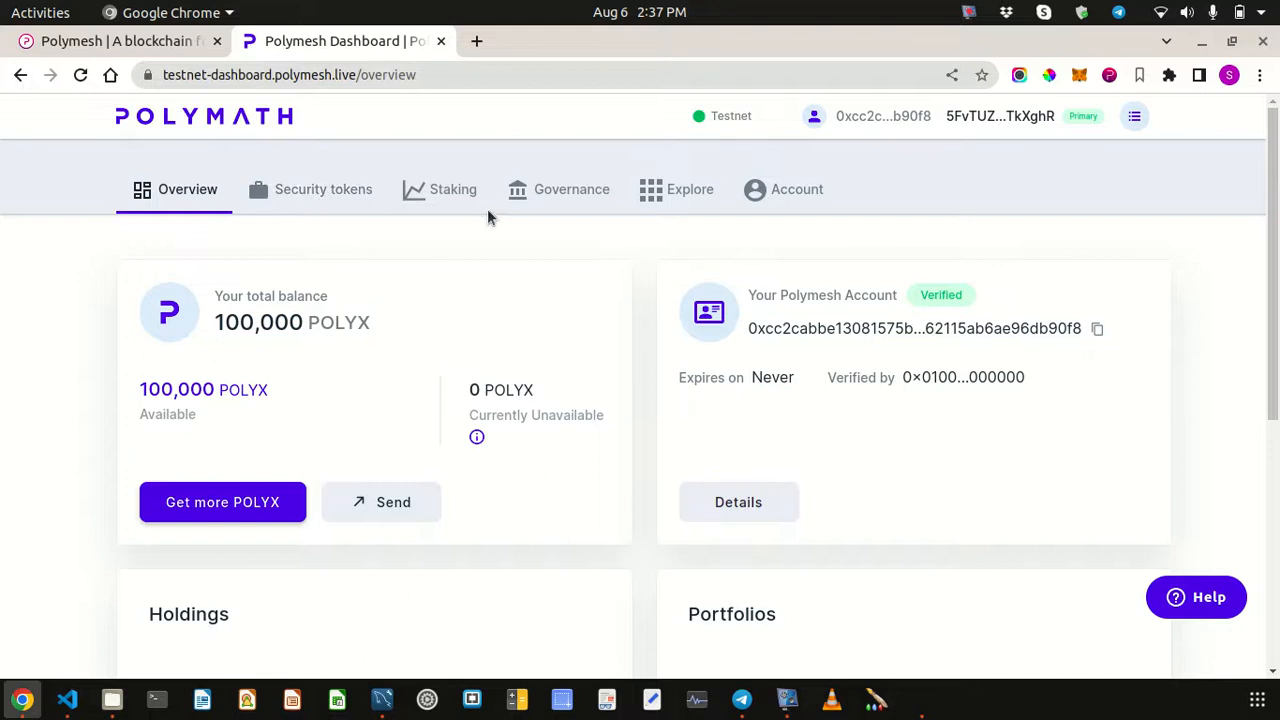
- Review the empty Settlements, Holdings and Portfolios sections on the Security tokens page
{"action": "left_click", "coordinate": [320, 199]}
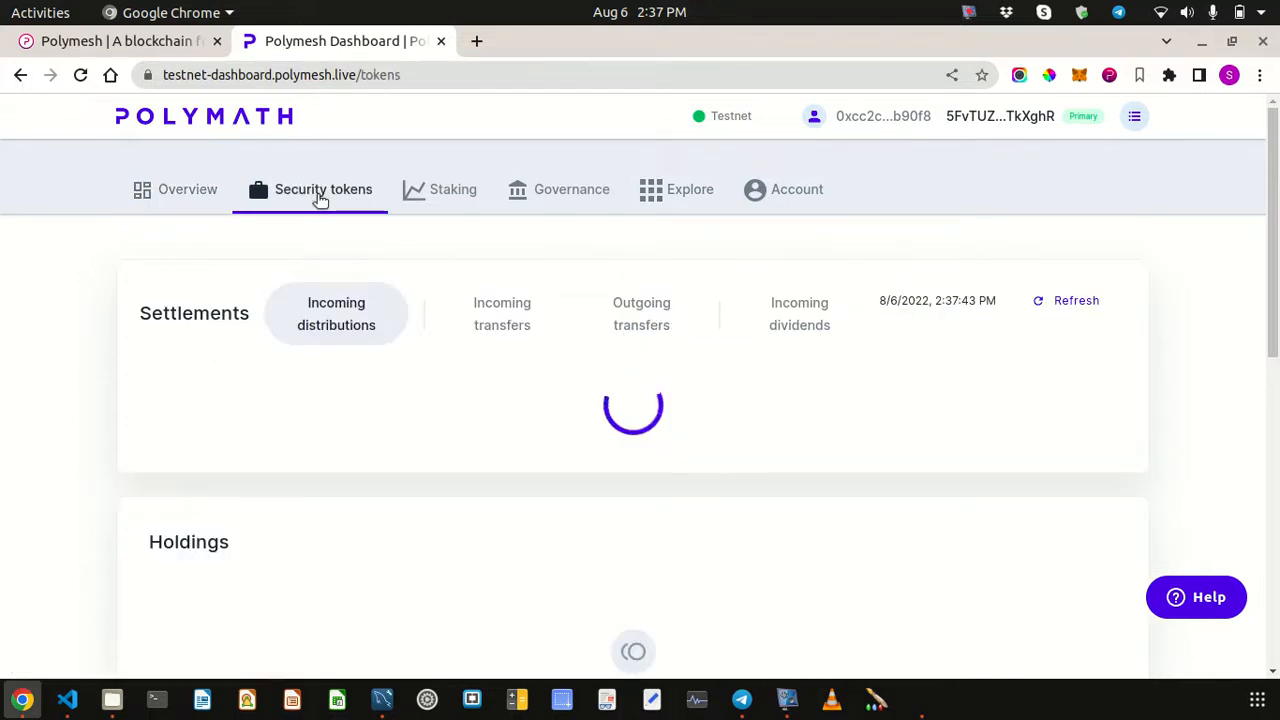
{"action": "scroll", "coordinate": [416, 393], "scroll_direction": "down", "scroll_amount": 2}
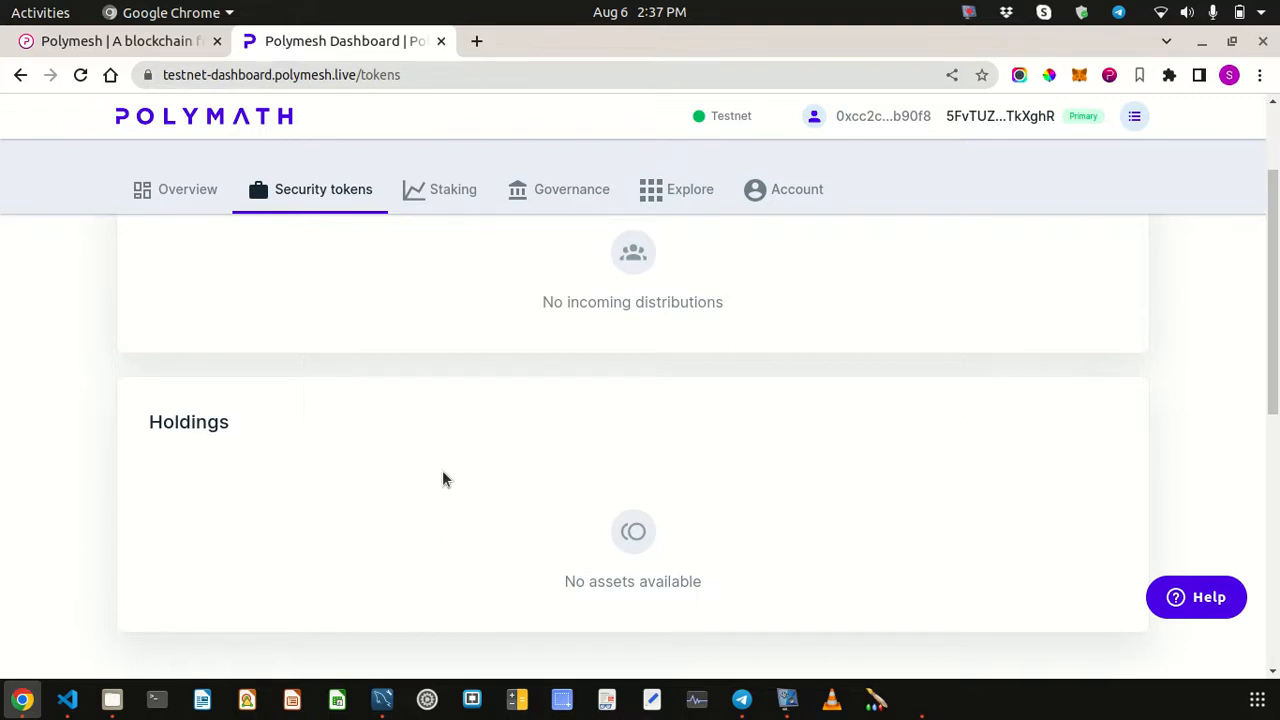
{"action": "scroll", "coordinate": [443, 477], "scroll_direction": "down", "scroll_amount": 5}
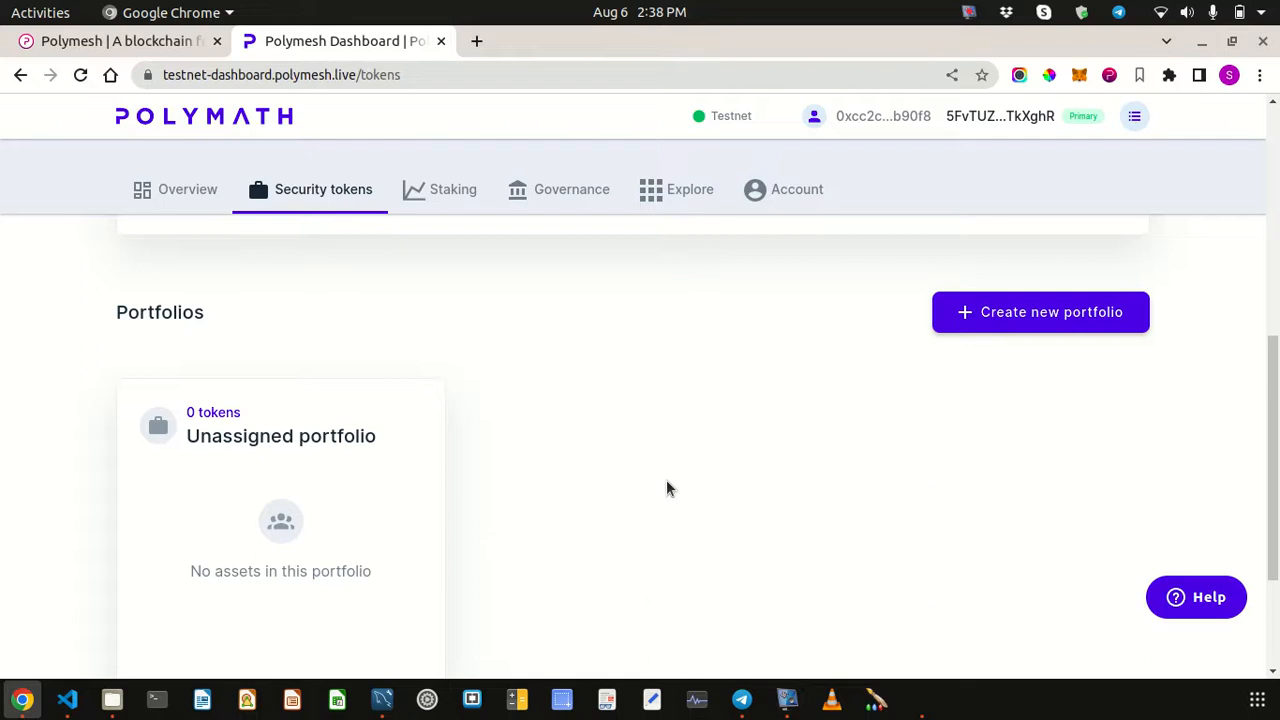
{"action": "scroll", "coordinate": [667, 479], "scroll_direction": "up", "scroll_amount": 5}
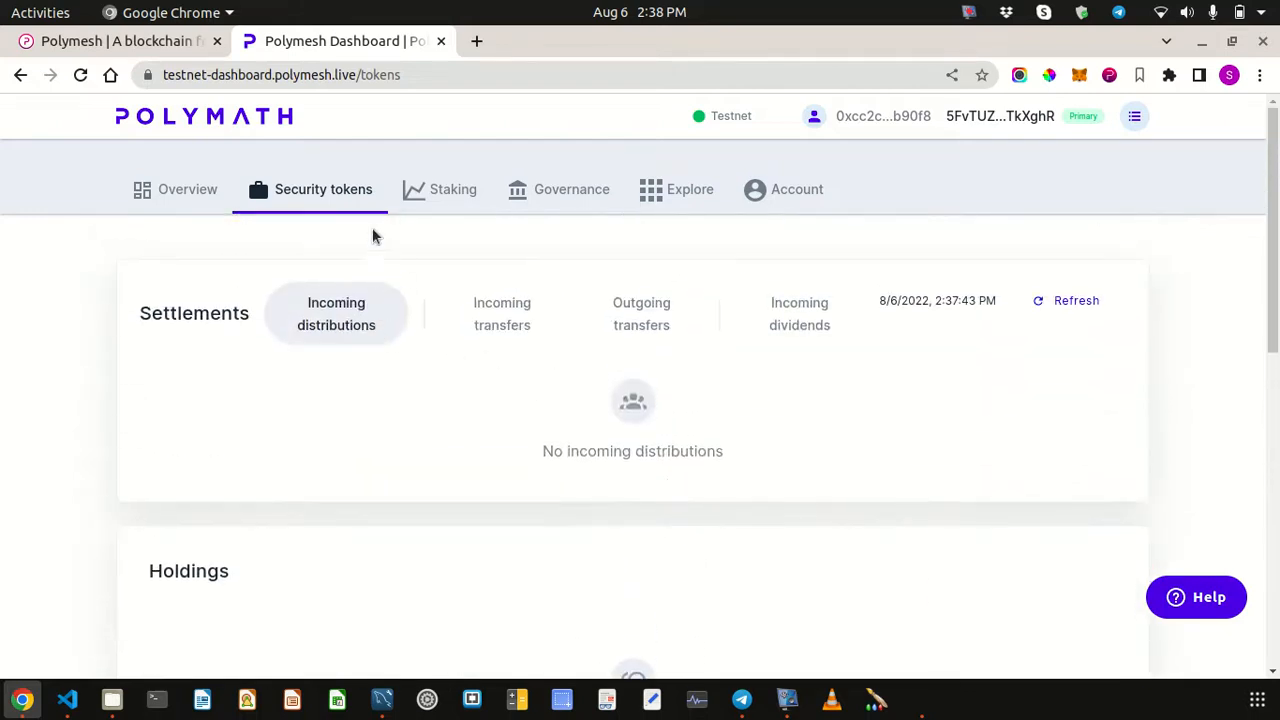
- Go through the Staking, Governance and Explore pages, ending on the Account page
{"action": "left_click", "coordinate": [451, 194]}
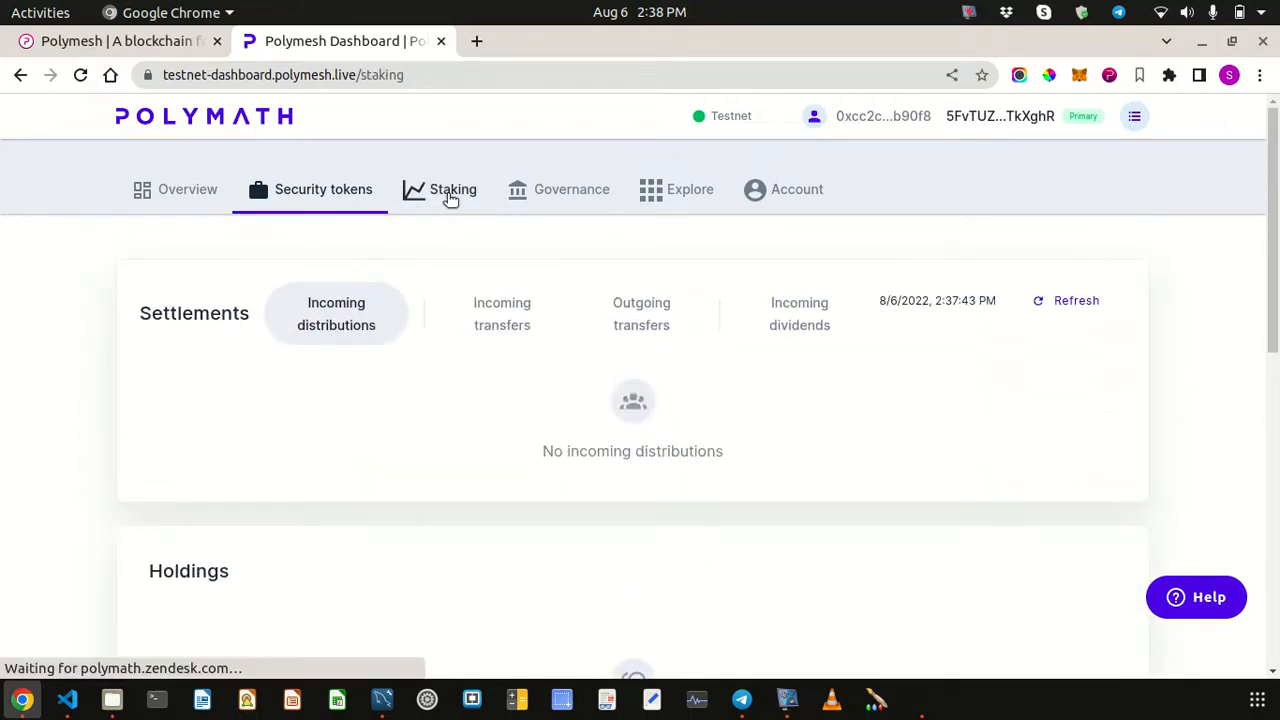
{"action": "left_click", "coordinate": [567, 195]}
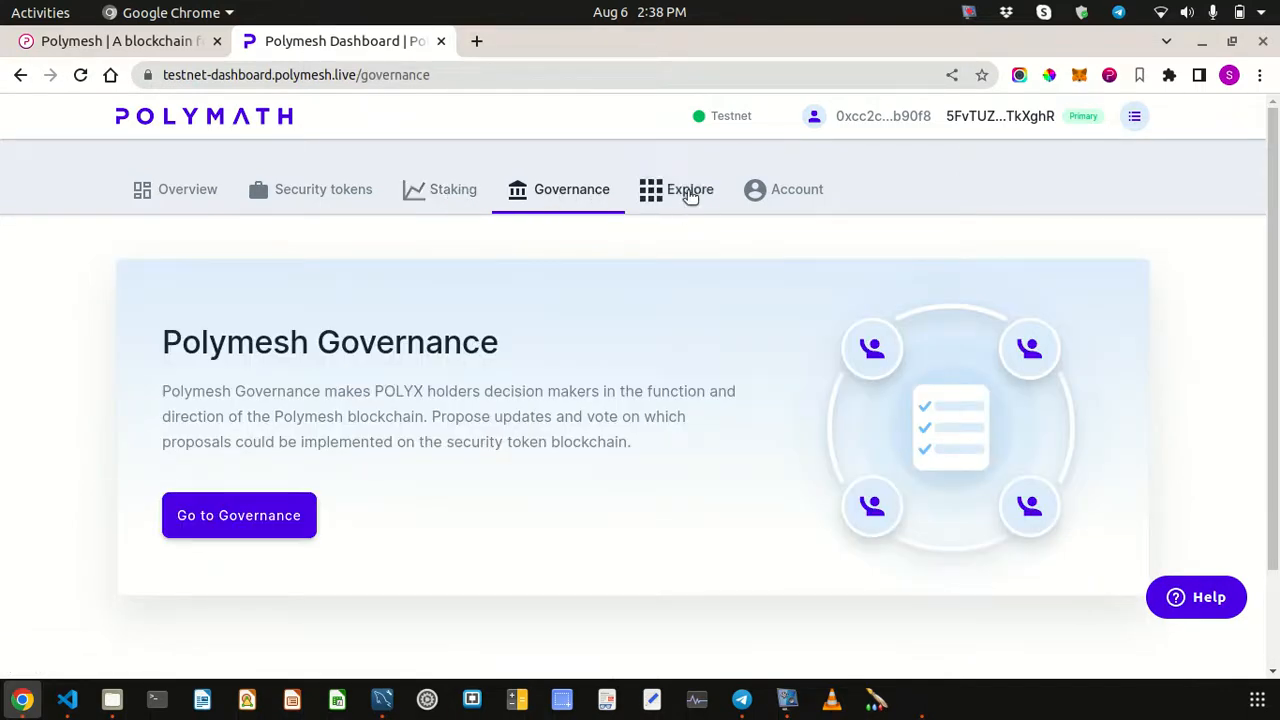
{"action": "left_click", "coordinate": [690, 196]}
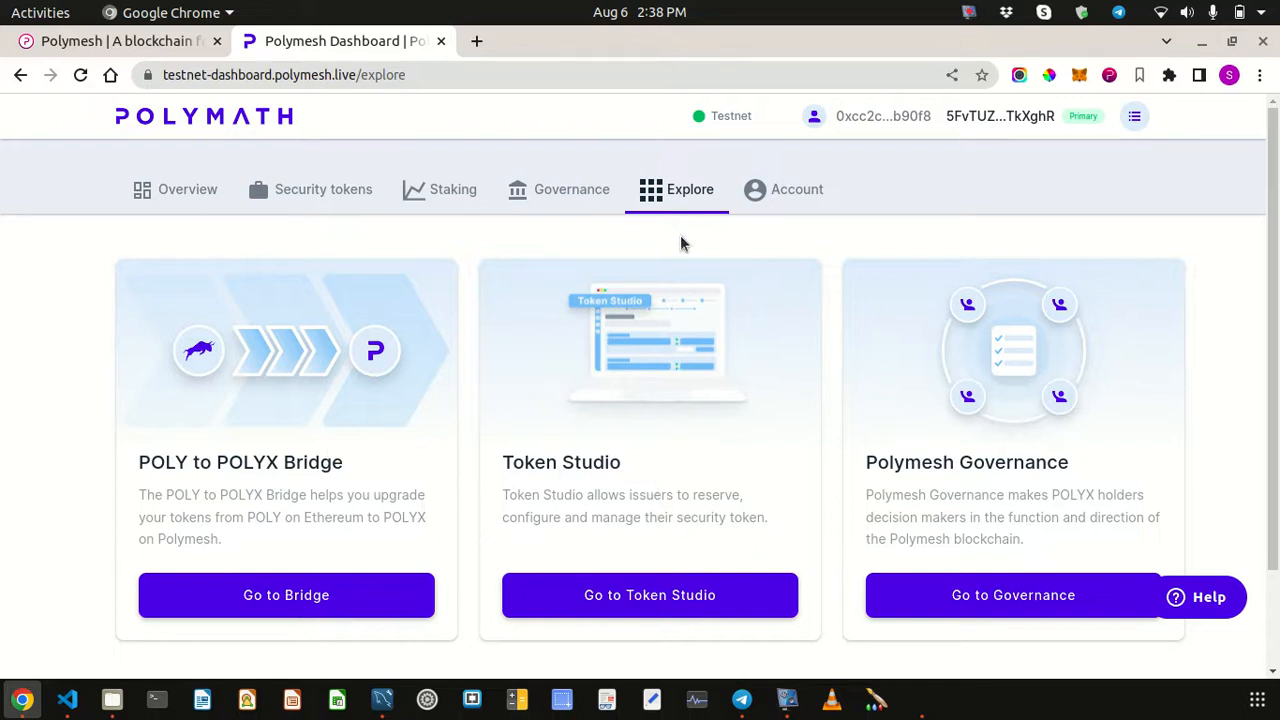
{"action": "left_click", "coordinate": [798, 190]}
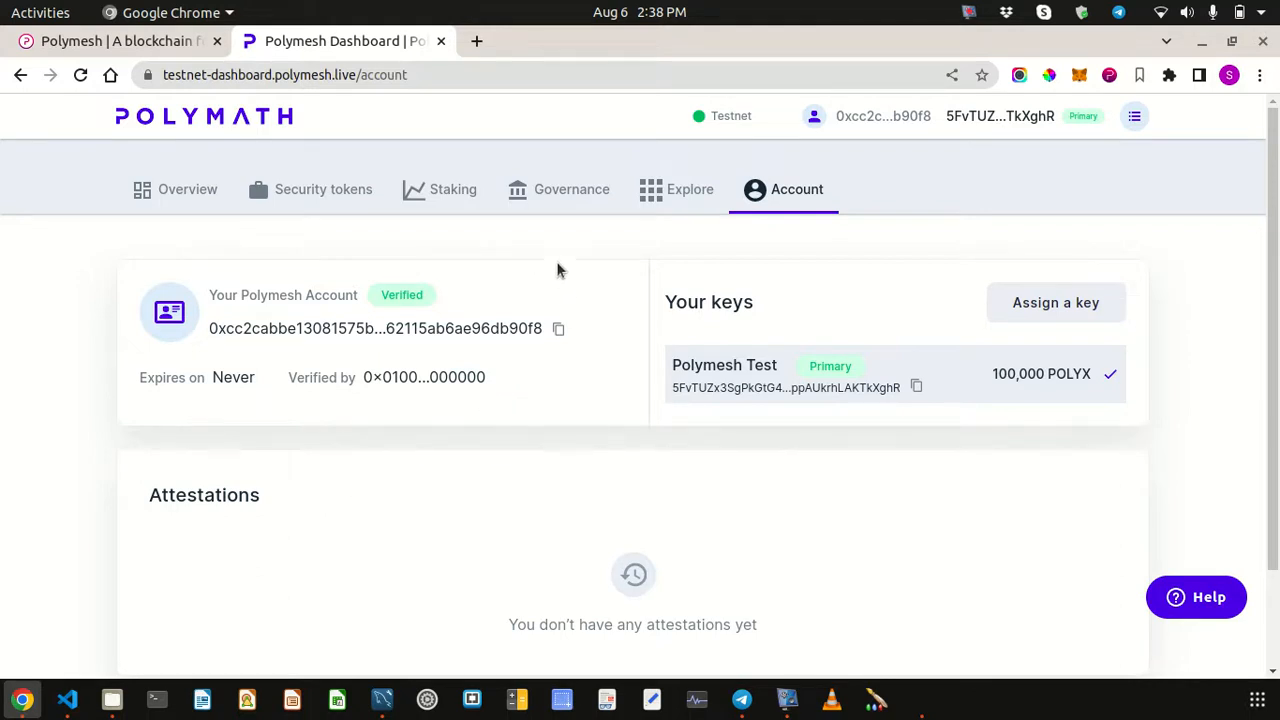
- Return to the Explore page showing the Bridge, Token Studio and Governance cards
{"action": "left_click", "coordinate": [685, 195]}
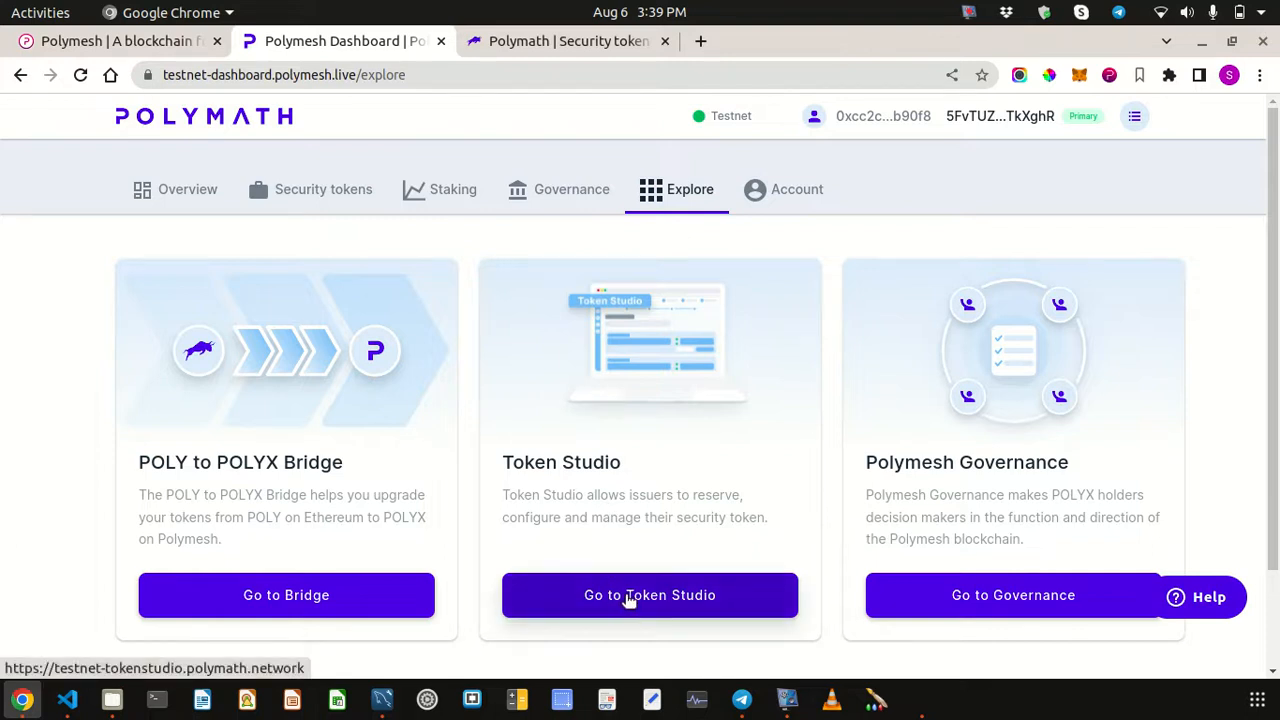
{"action": "left_click_drag", "start_coordinate": [130, 464], "coordinate": [349, 466]}
{"action": "left_click", "coordinate": [431, 497]}
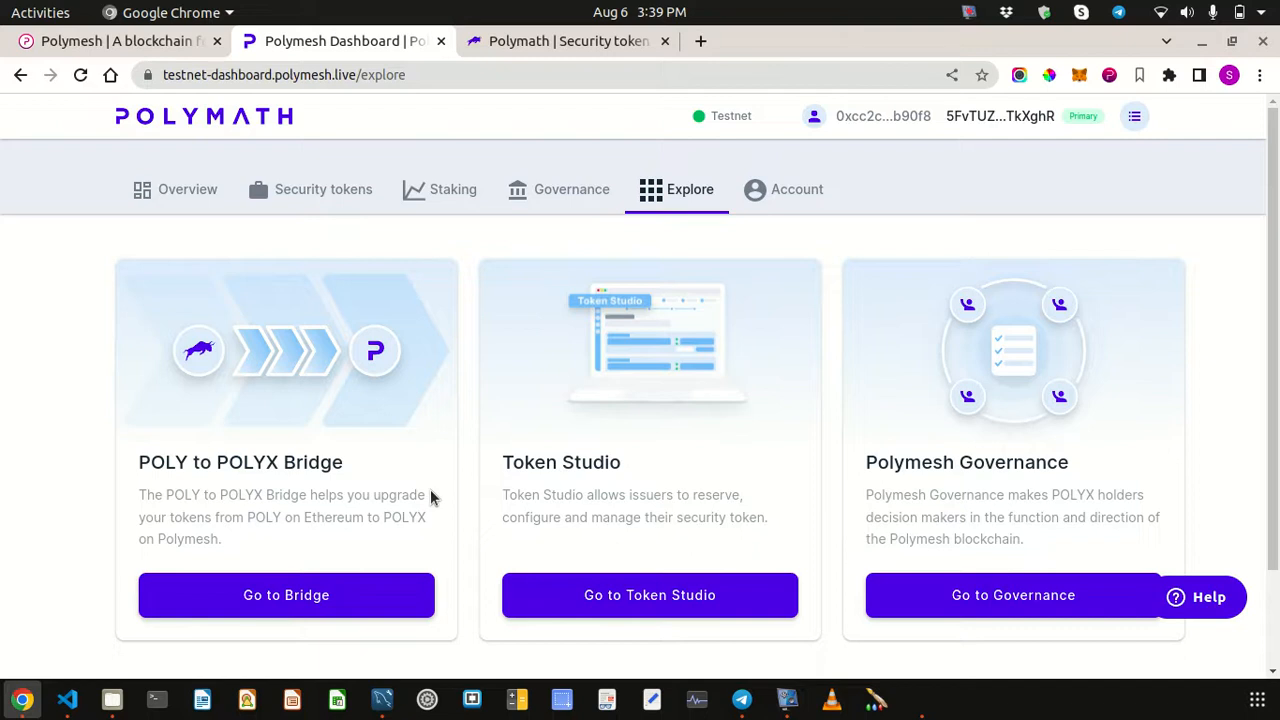
{"action": "double_click", "coordinate": [262, 462]}
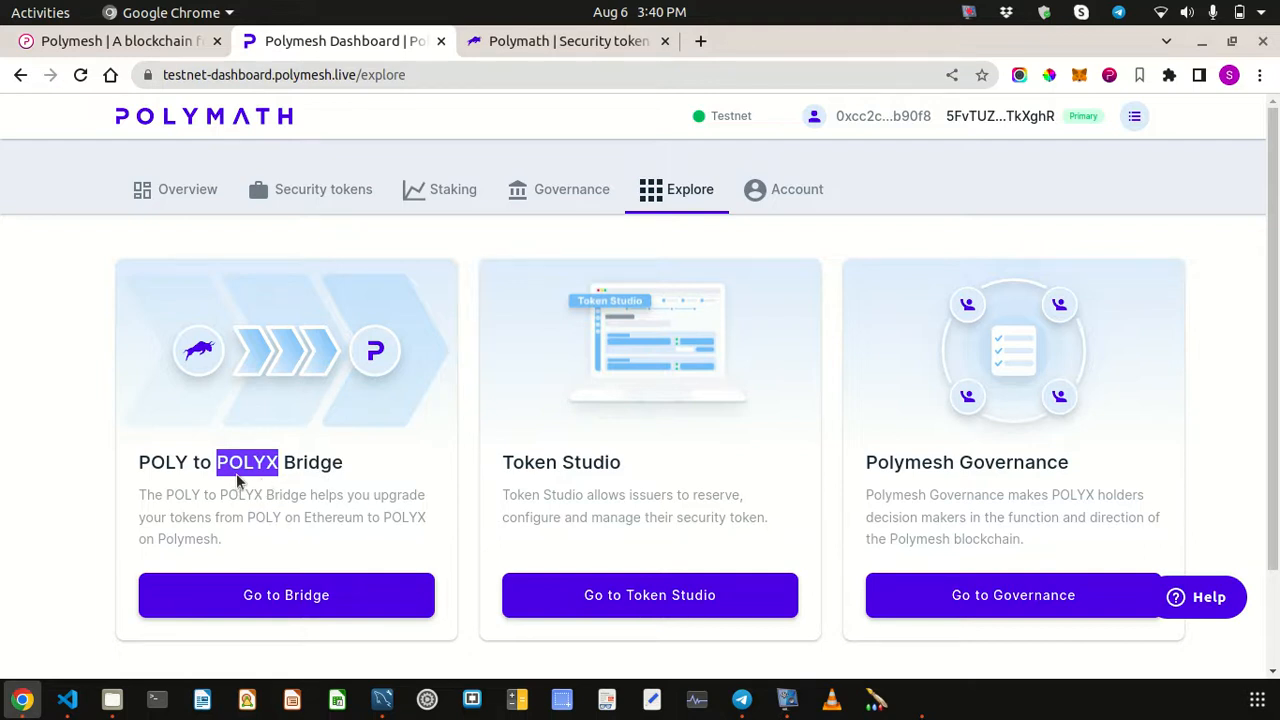
{"action": "left_click", "coordinate": [578, 489]}
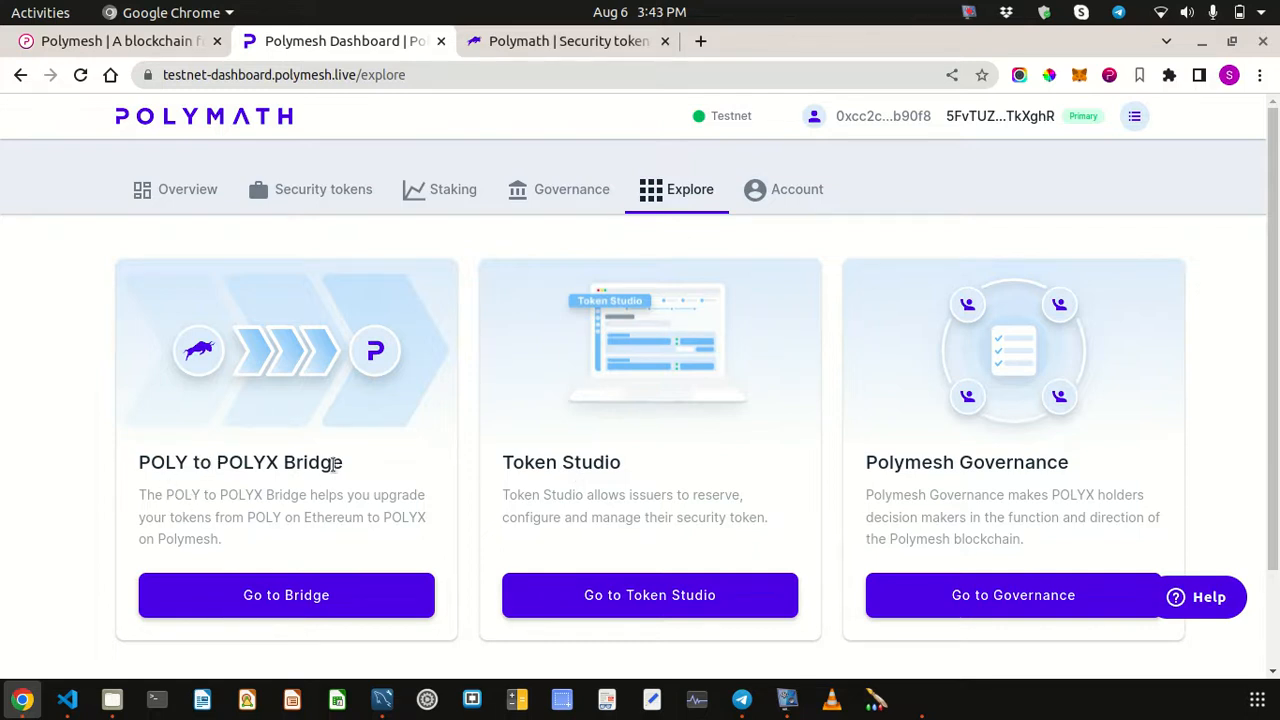
{"action": "left_click", "coordinate": [531, 44]}
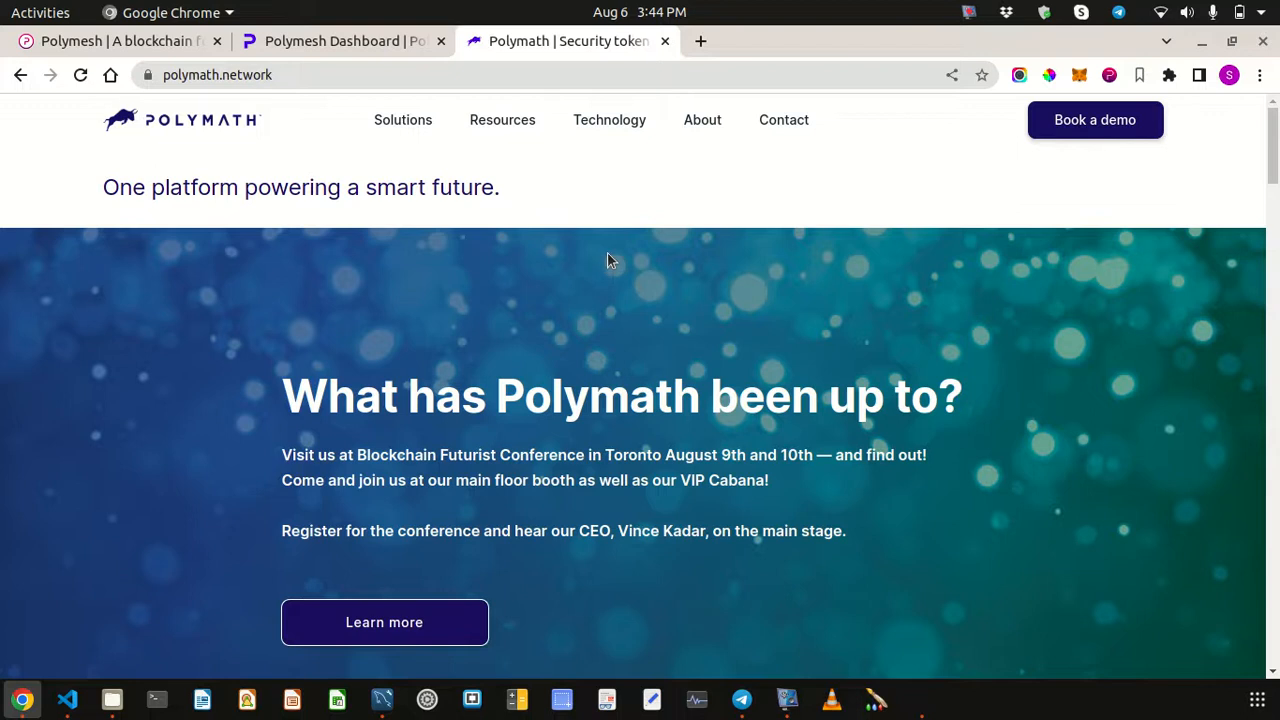
{"action": "left_click", "coordinate": [312, 38]}
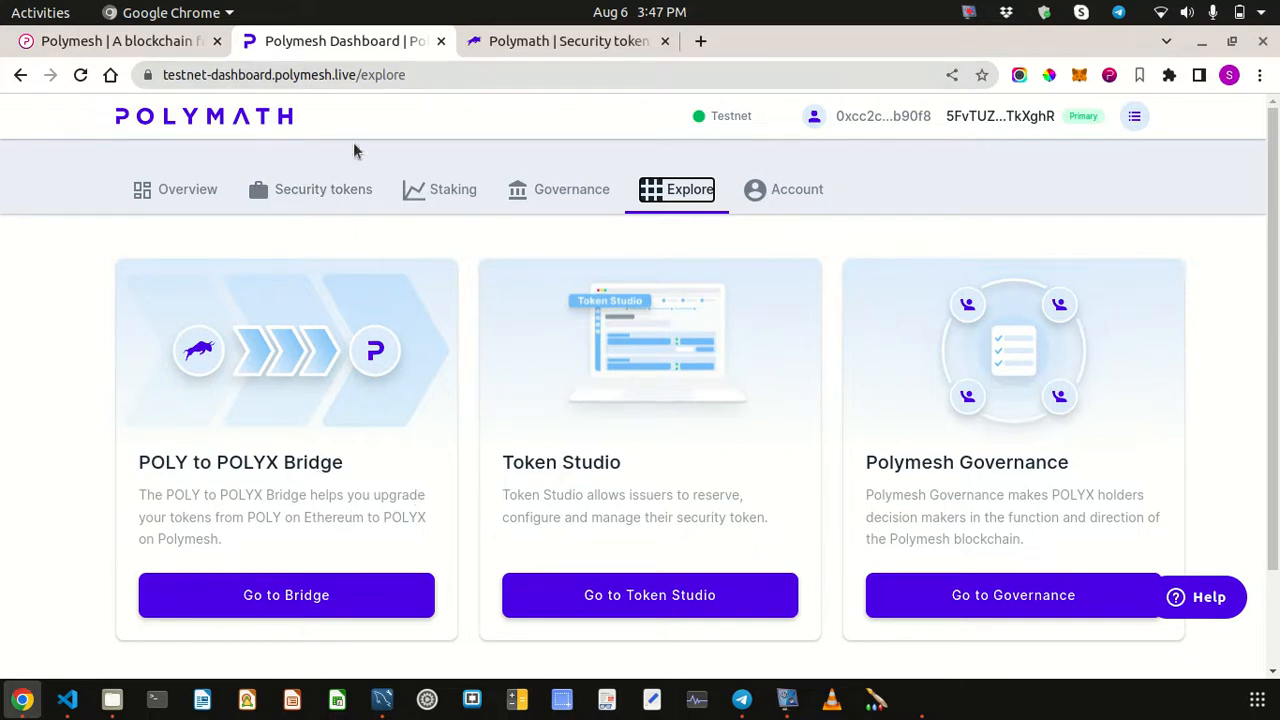
- Confirm in the wallet and on the Overview that Polymesh Test holds 100,000 POLYX
{"action": "left_click", "coordinate": [897, 368]}
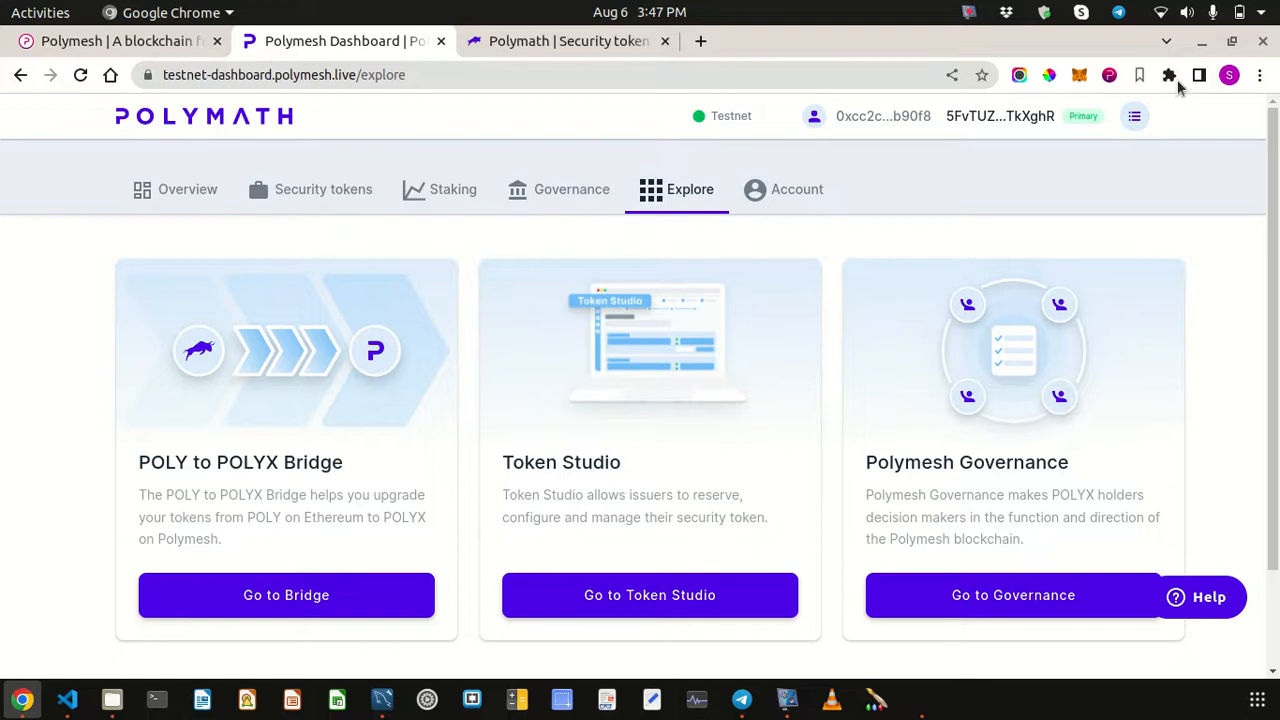
{"action": "left_click", "coordinate": [1112, 78]}
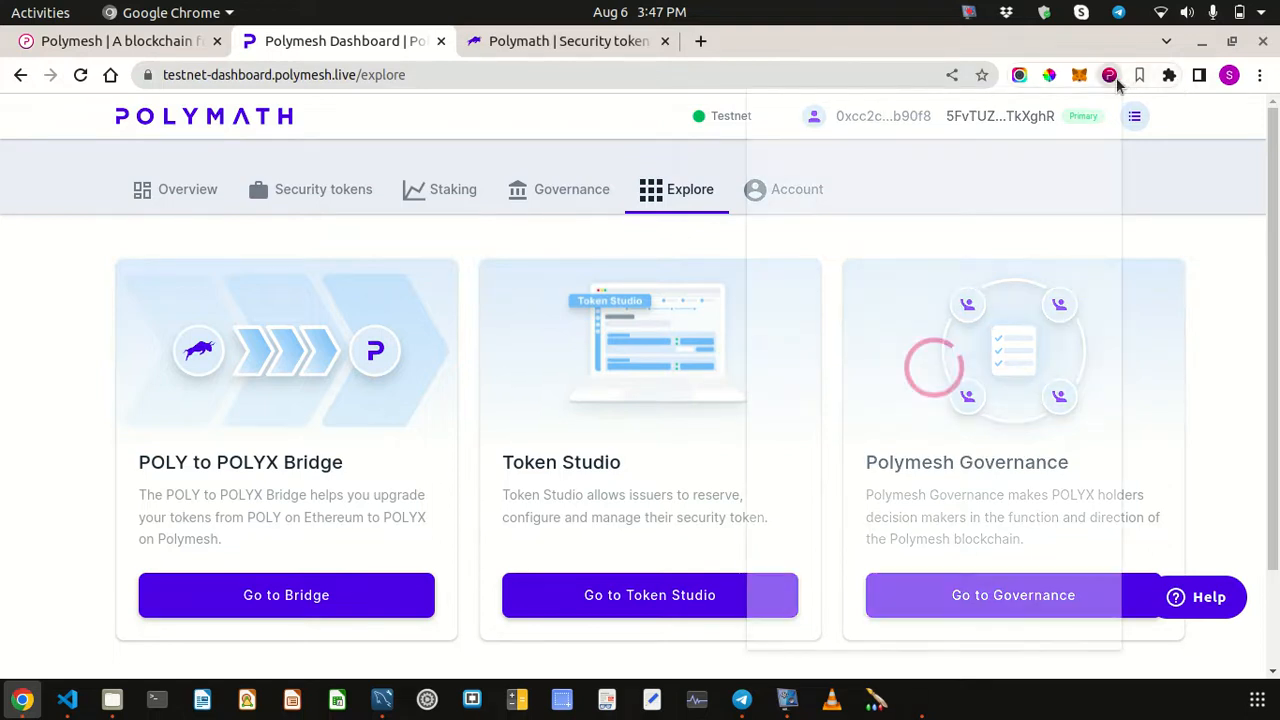
{"action": "left_click", "coordinate": [720, 434]}
{"action": "left_click", "coordinate": [200, 197]}
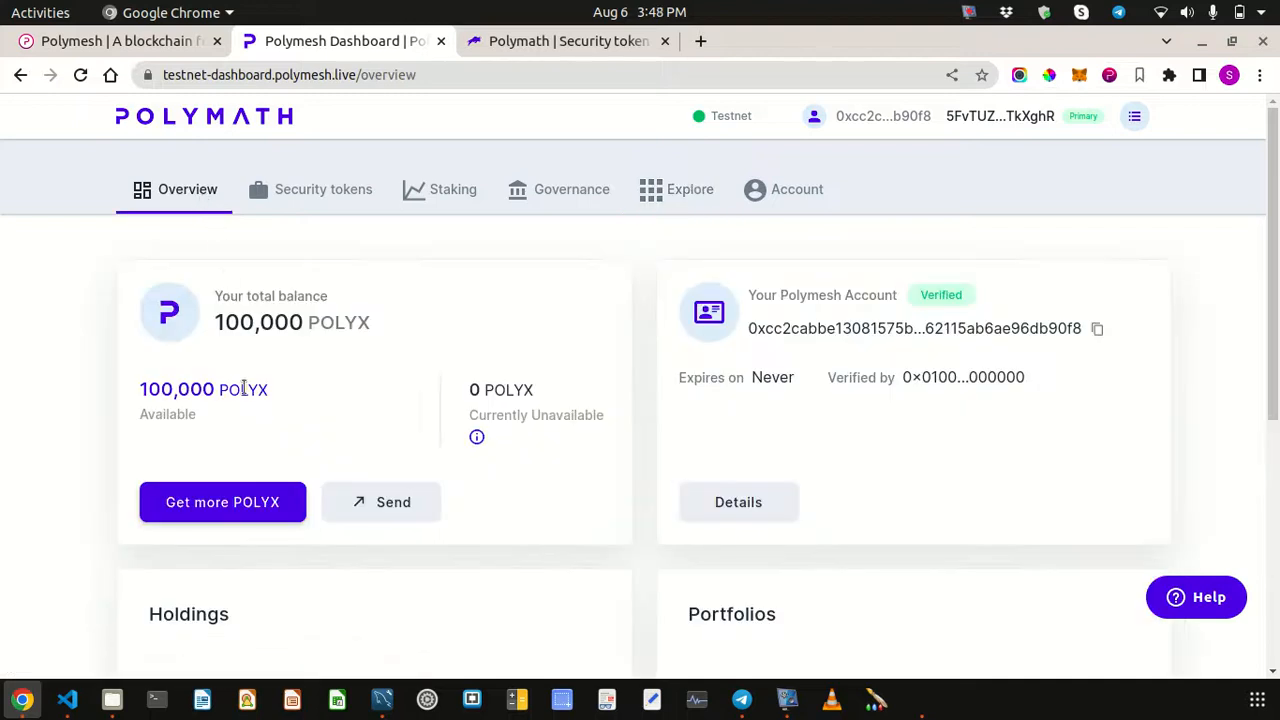
{"action": "left_click_drag", "start_coordinate": [137, 389], "coordinate": [273, 396]}
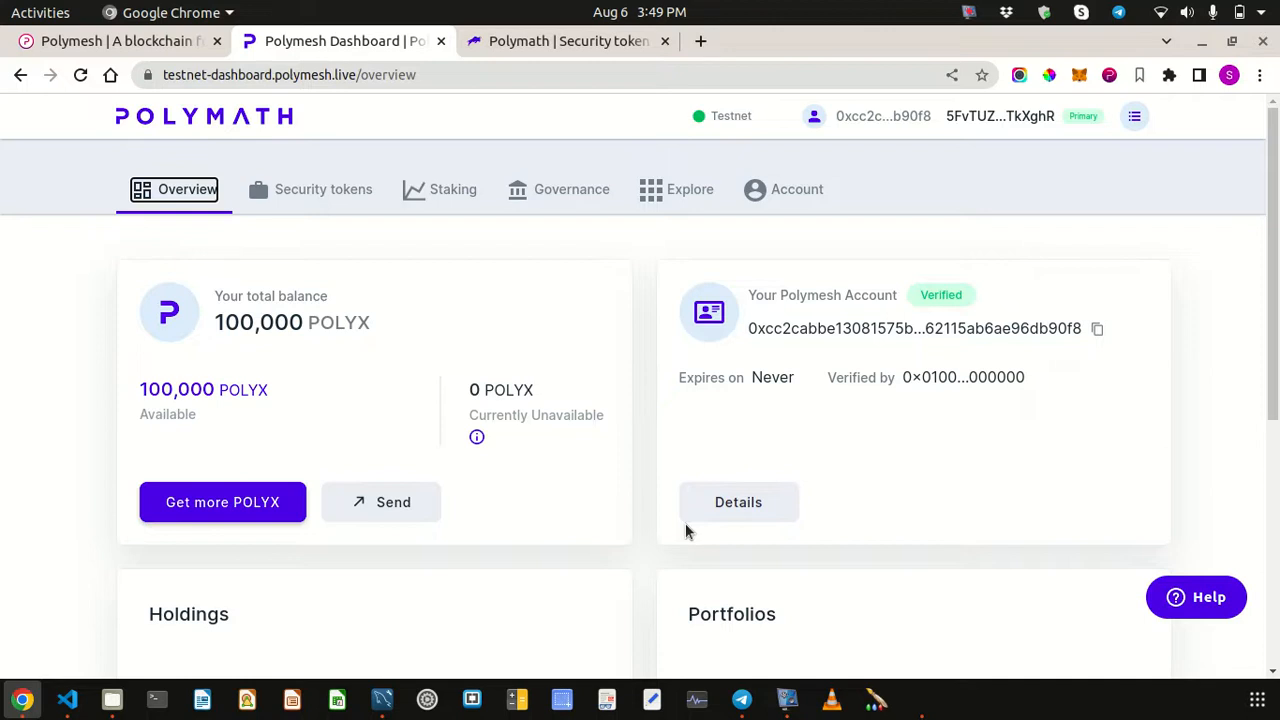
- Return to the Explore page and recheck the wallet's connected account
{"action": "left_click", "coordinate": [531, 311]}
{"action": "left_click", "coordinate": [686, 195]}
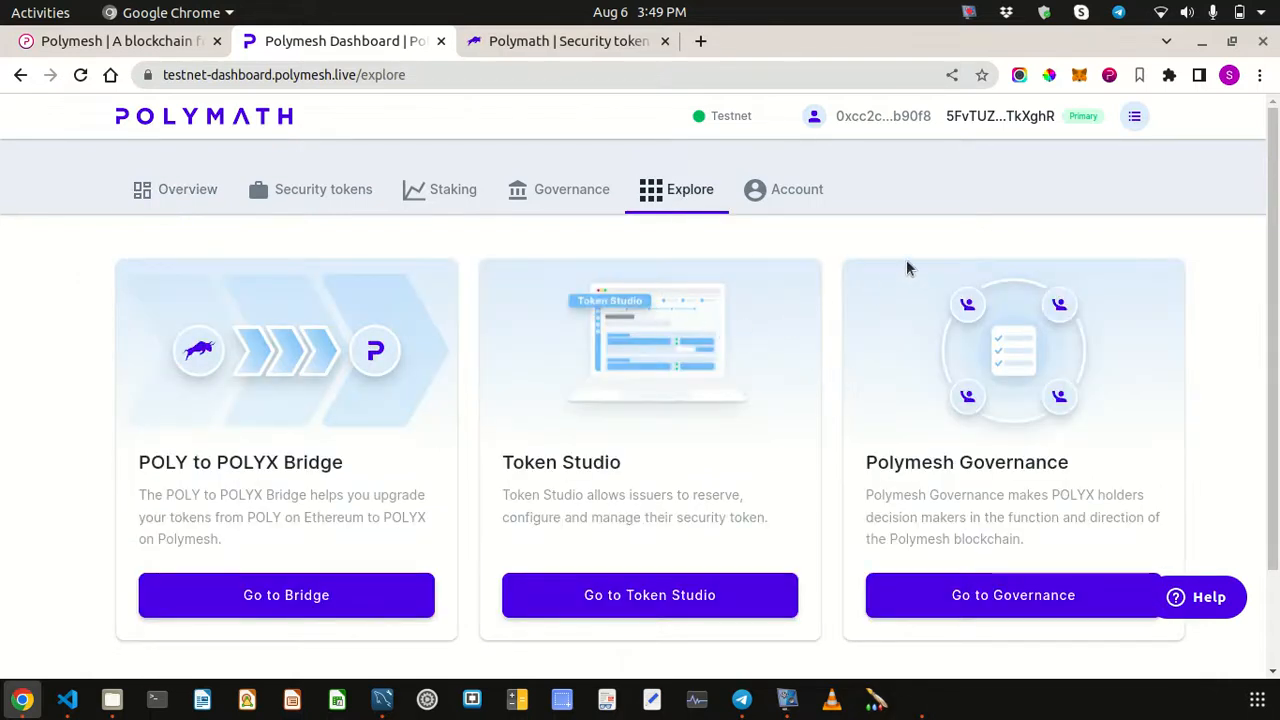
{"action": "left_click", "coordinate": [1109, 77]}
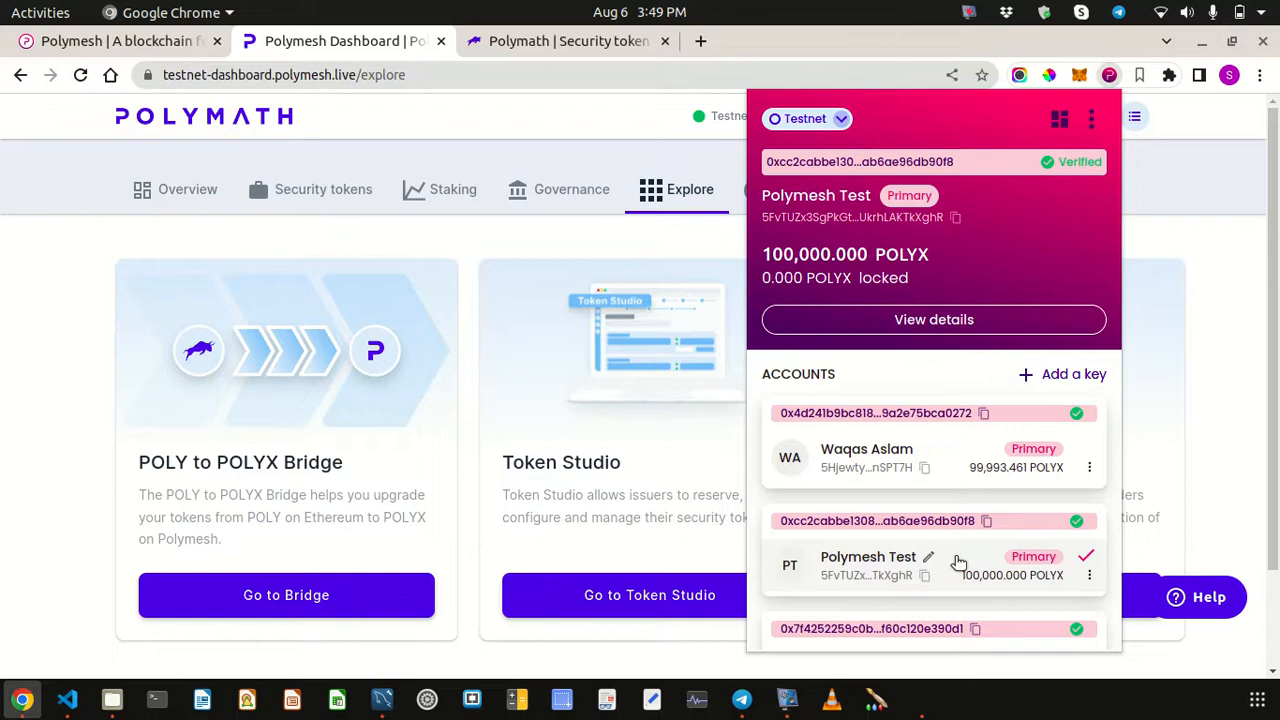
{"action": "left_click", "coordinate": [1220, 345]}
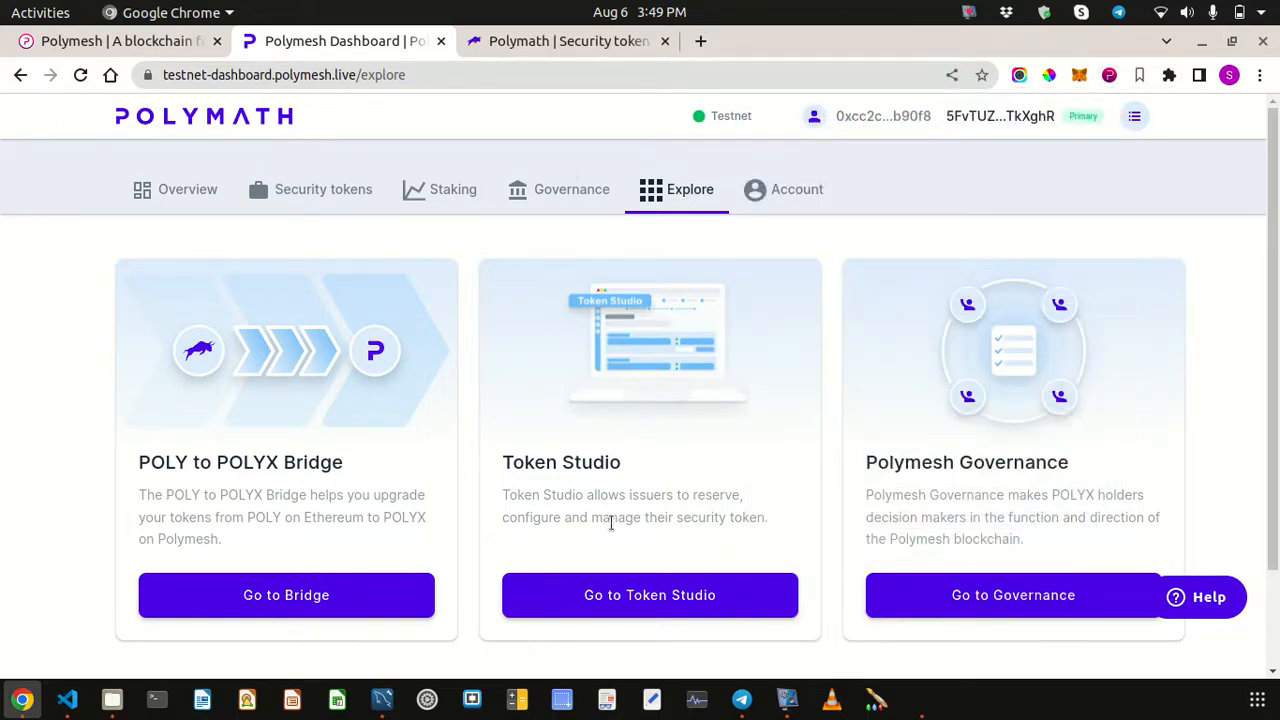
- Open Token Studio from the dashboard and connect the Polymesh Wallet to it
{"action": "left_click", "coordinate": [650, 598]}
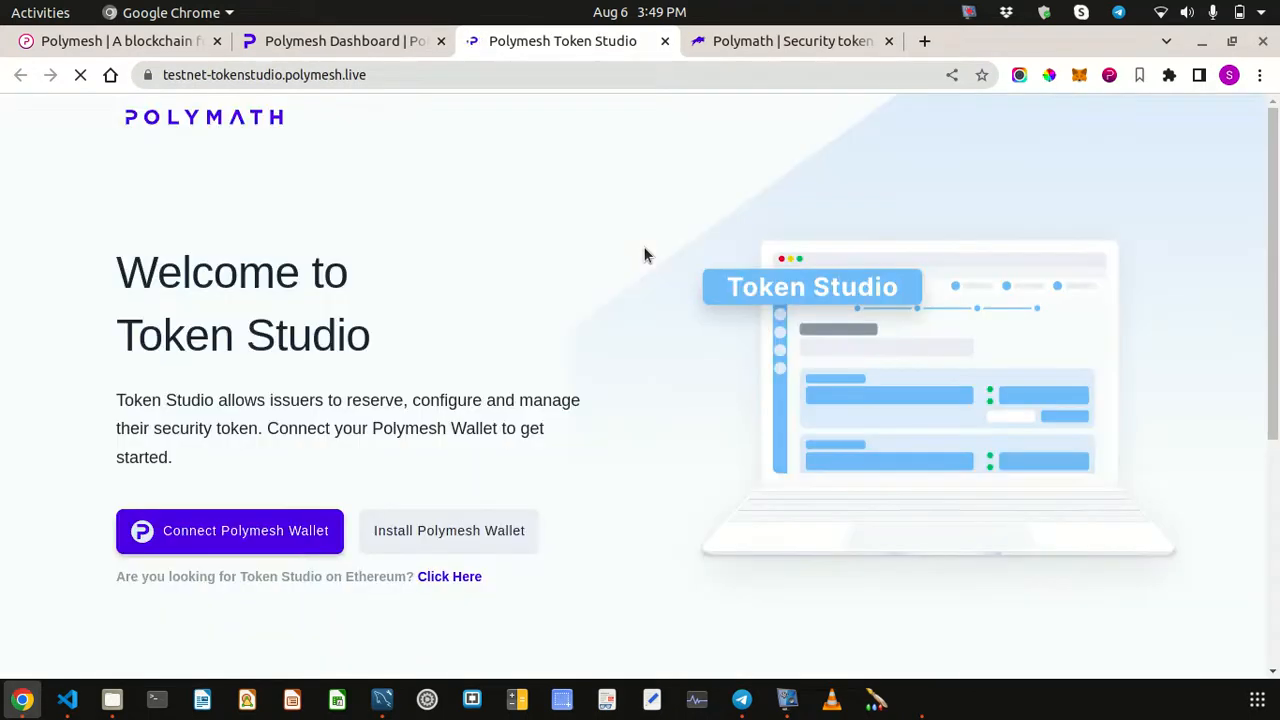
{"action": "left_click", "coordinate": [233, 535]}
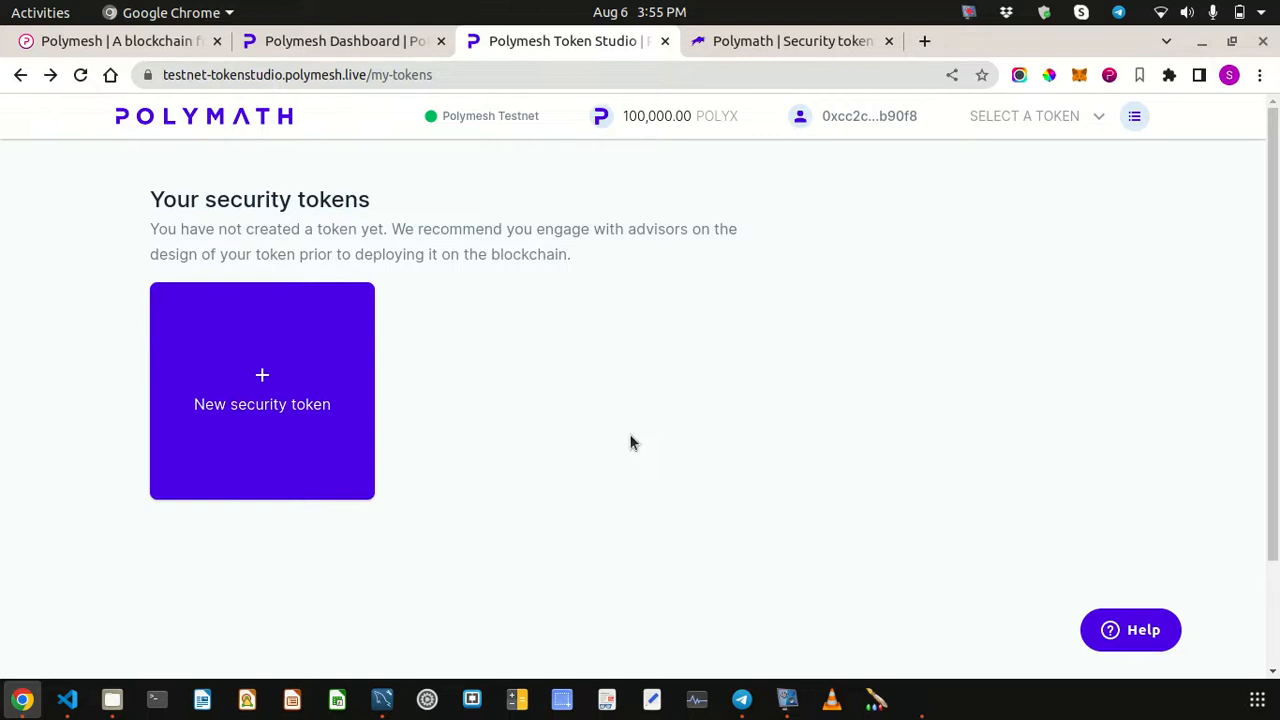
- Start a new security token from the New security token card
{"action": "left_click", "coordinate": [257, 400]}
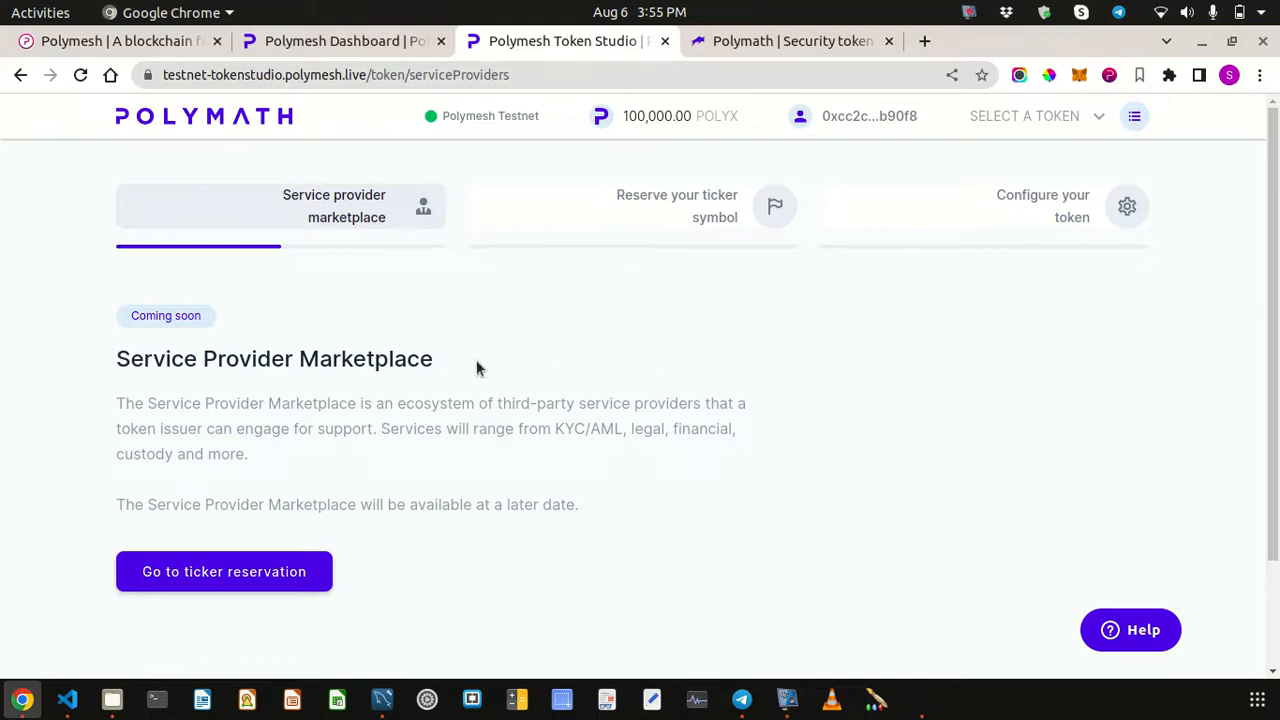
- Enter the ticker symbol TESTPOLY10 and submit it for reservation
{"action": "left_click", "coordinate": [205, 580]}
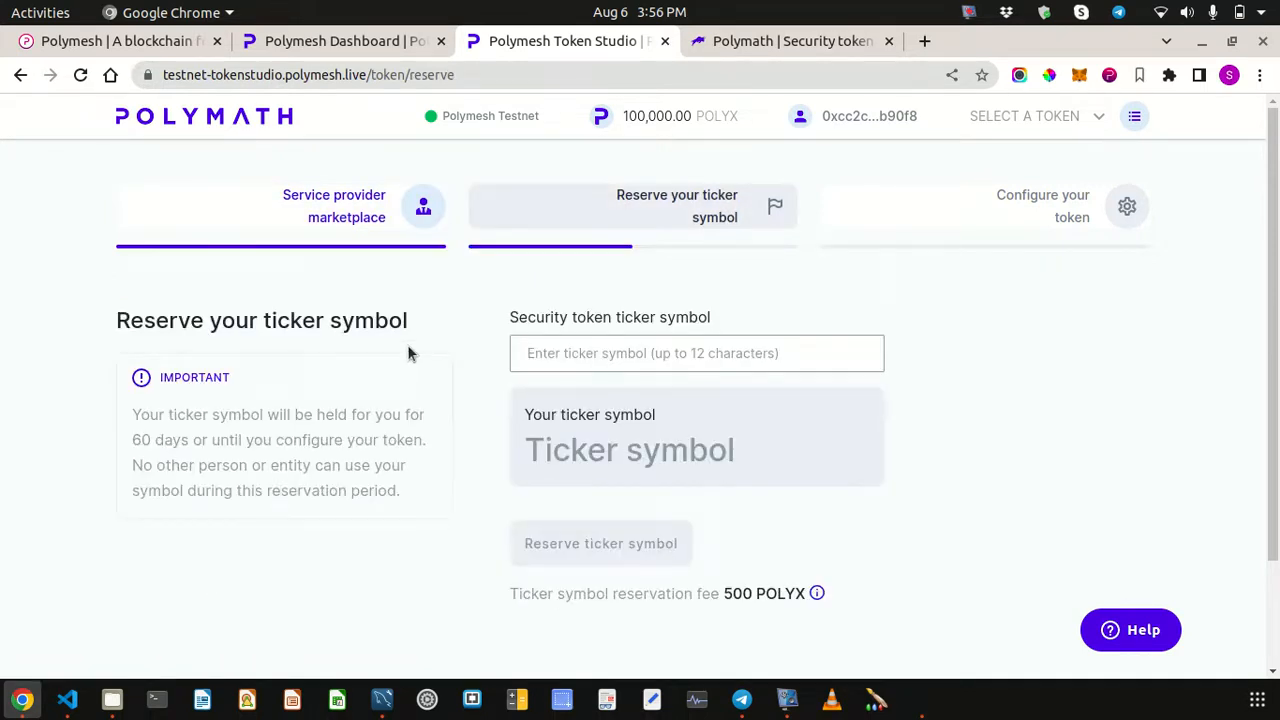
{"action": "left_click", "coordinate": [537, 352]}
{"action": "type", "text": "TEST"}
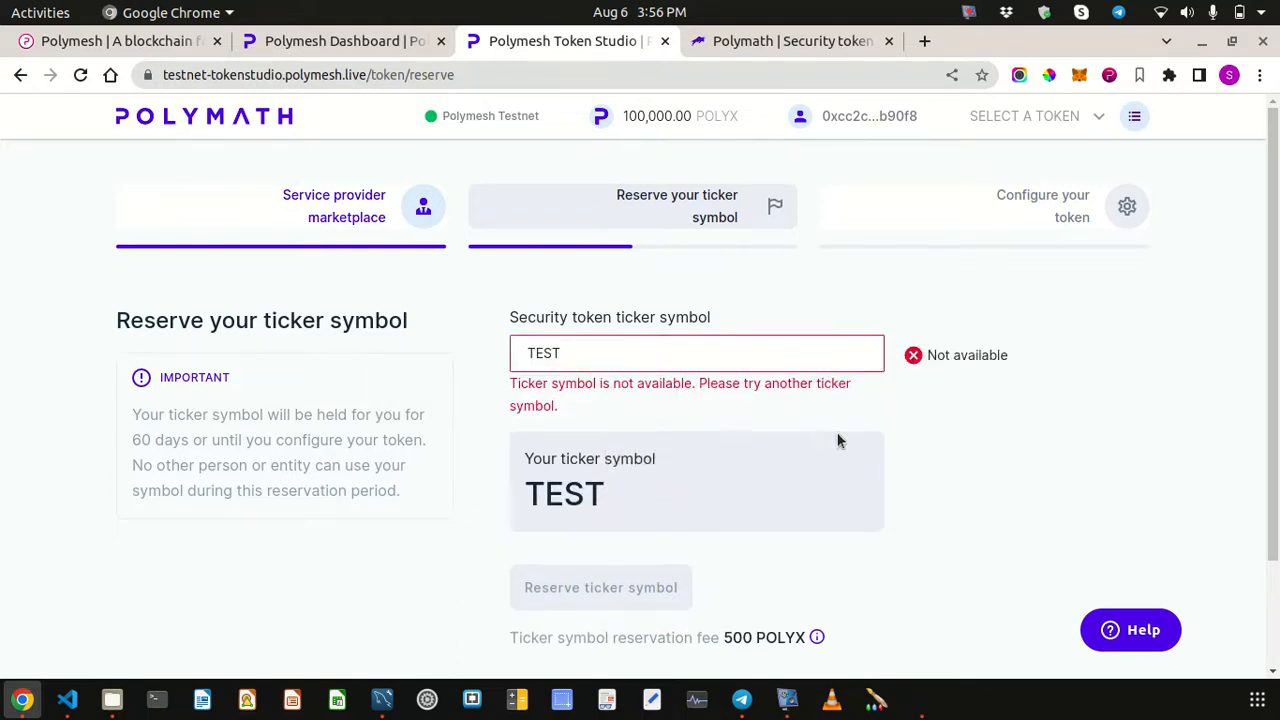
{"action": "left_click", "coordinate": [597, 353]}
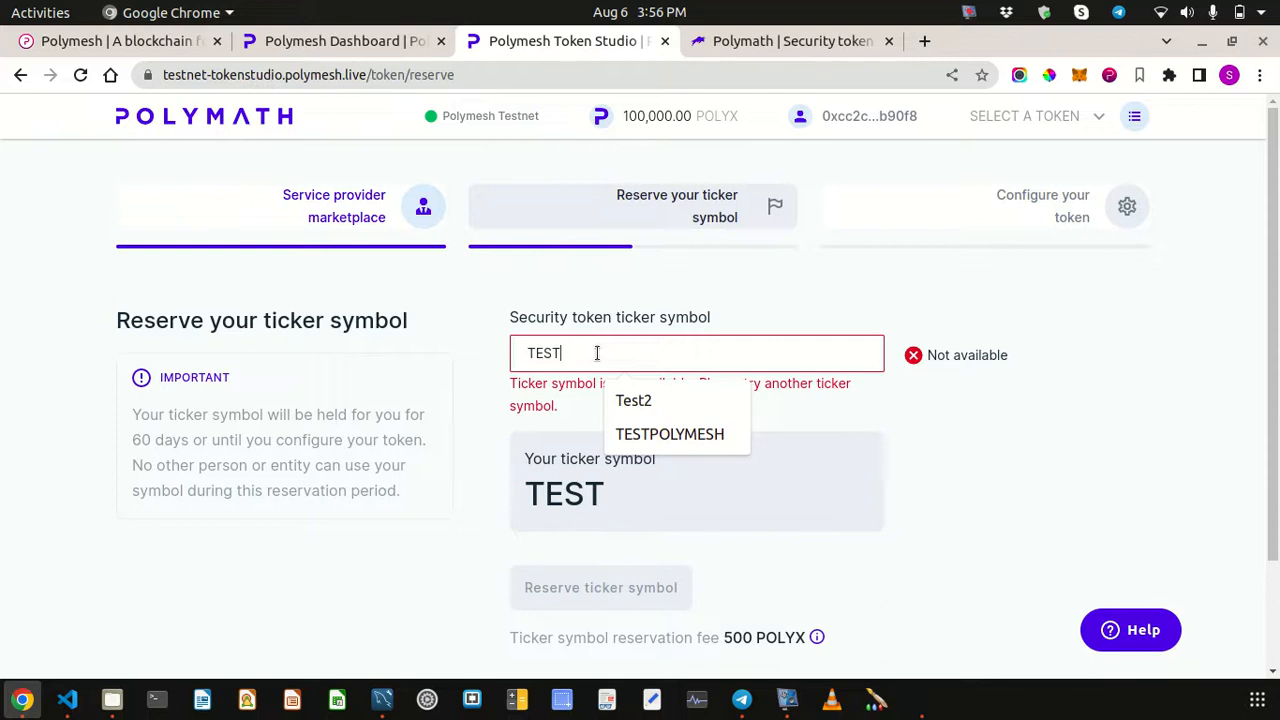
{"action": "type", "text": "POL"}
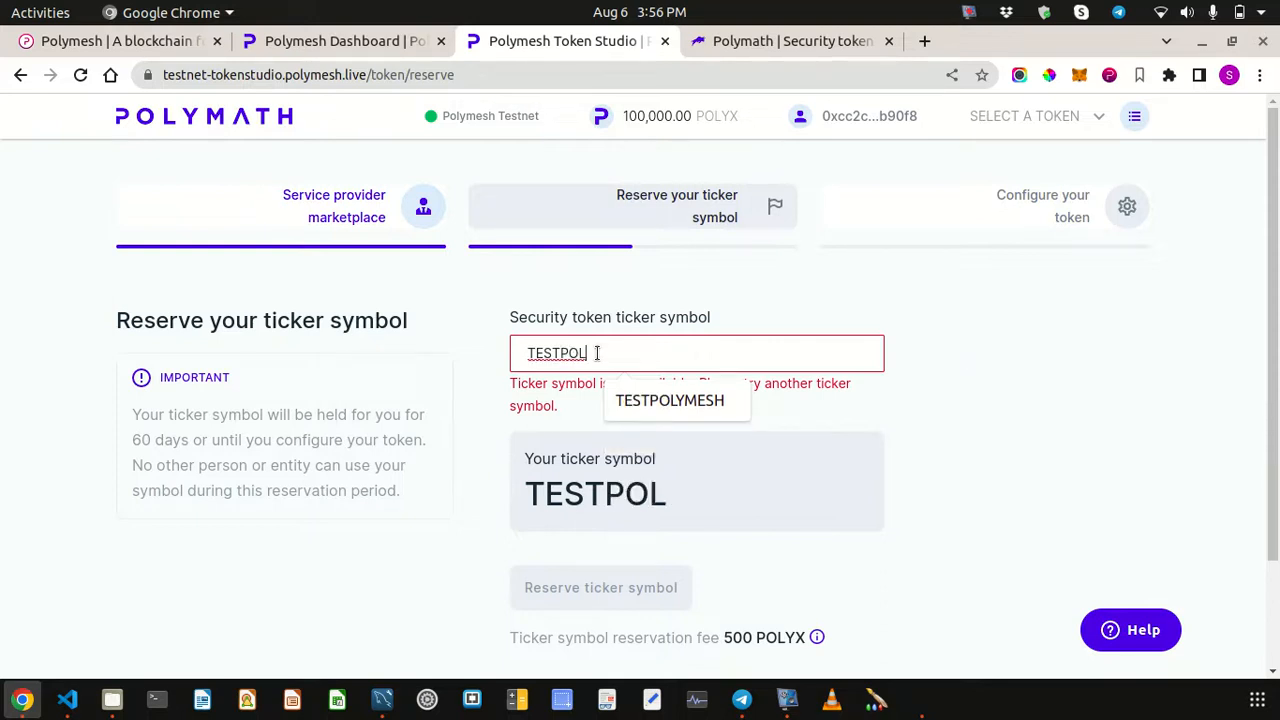
{"action": "type", "text": "Y10"}
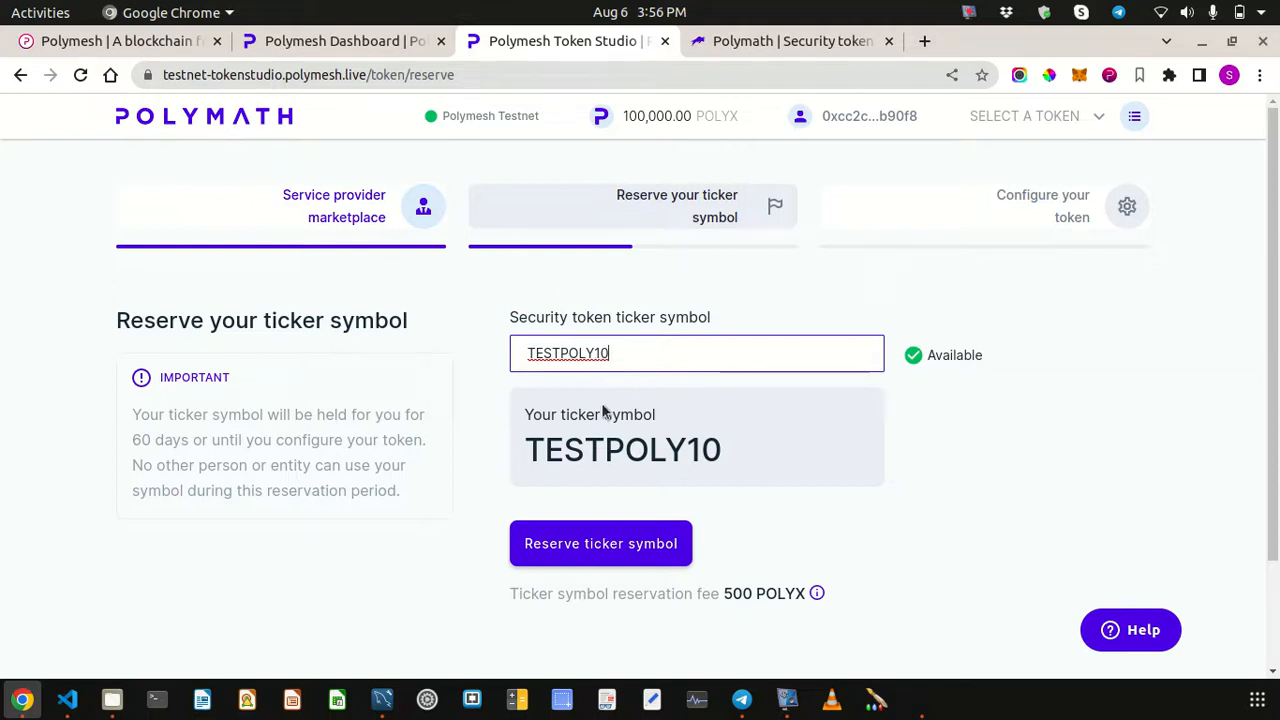
{"action": "left_click", "coordinate": [586, 553]}
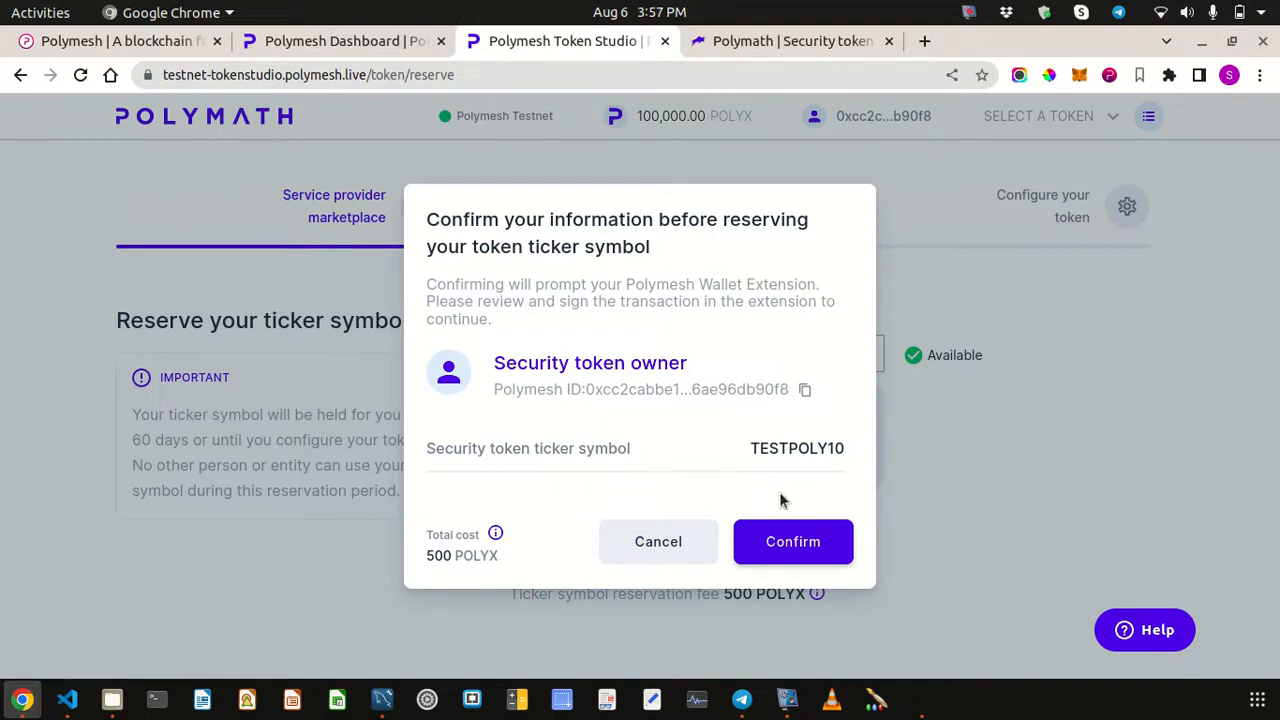
- Confirm the TESTPOLY10 ticker reservation costing 500 POLYX
{"action": "left_click", "coordinate": [797, 541]}
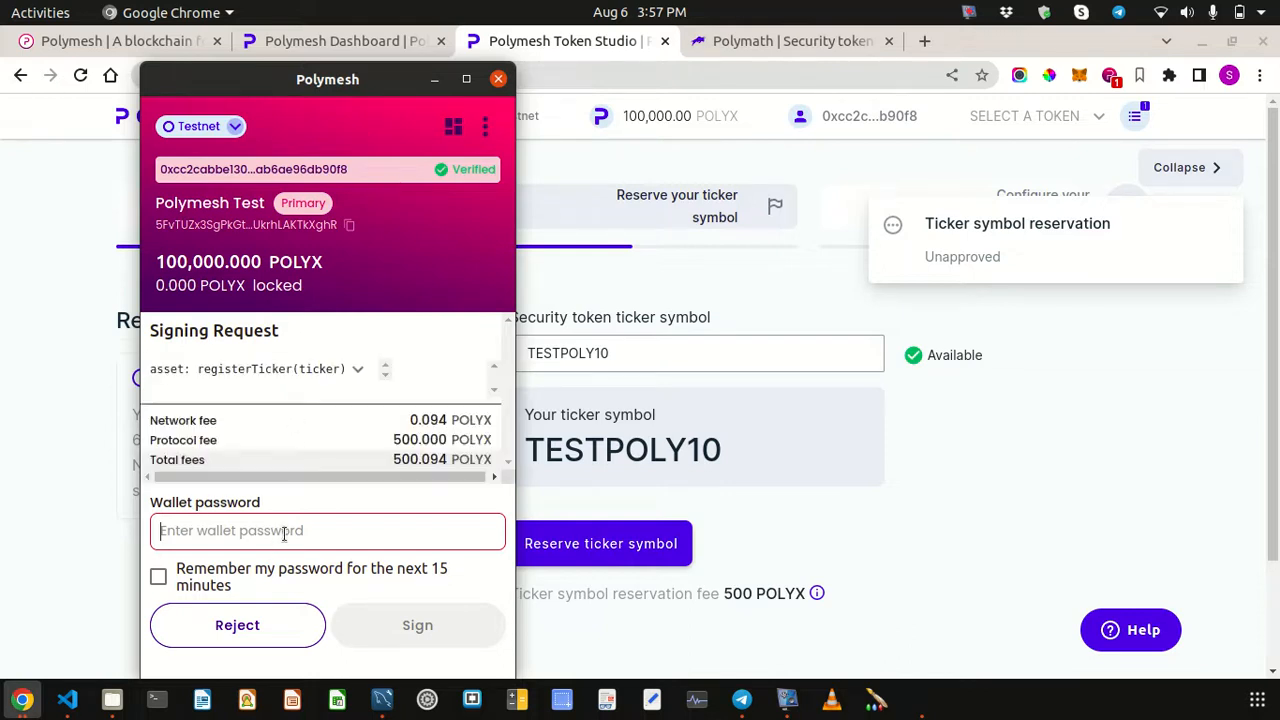
- Sign the 500.094 POLYX ticker registration request with the wallet password
{"action": "type", "text": "•••••••••"}
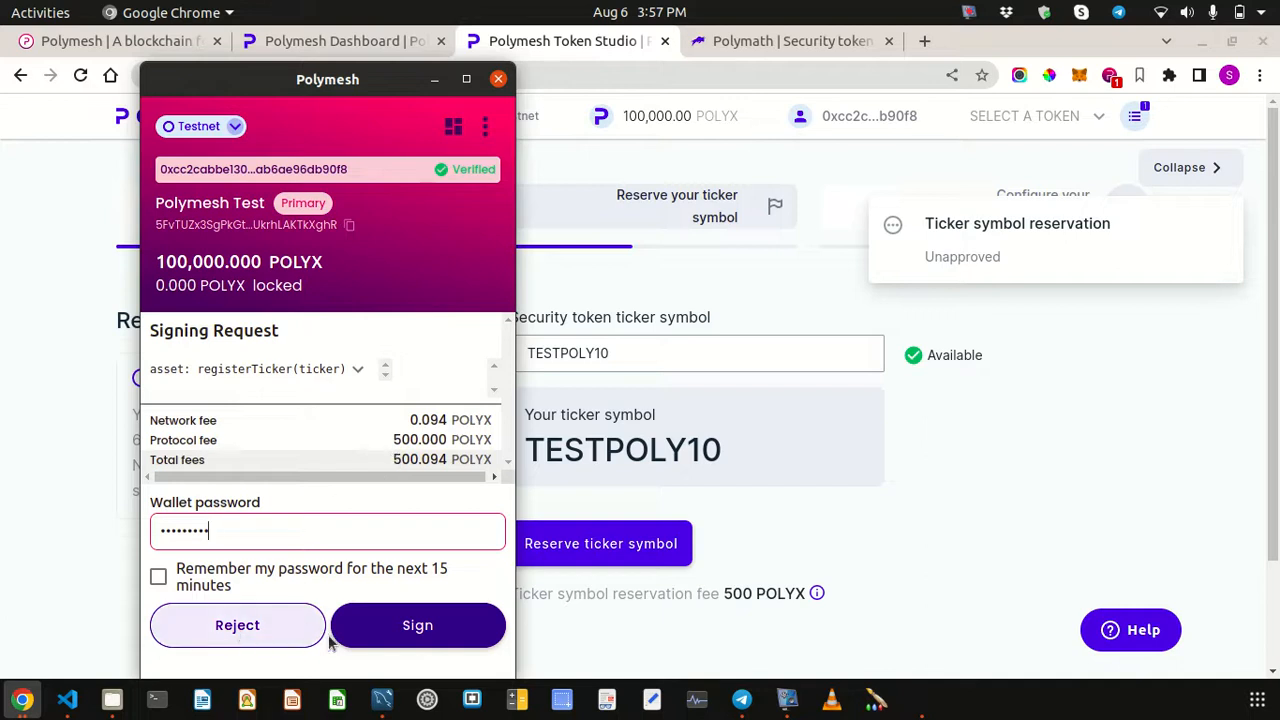
{"action": "left_click", "coordinate": [393, 628]}
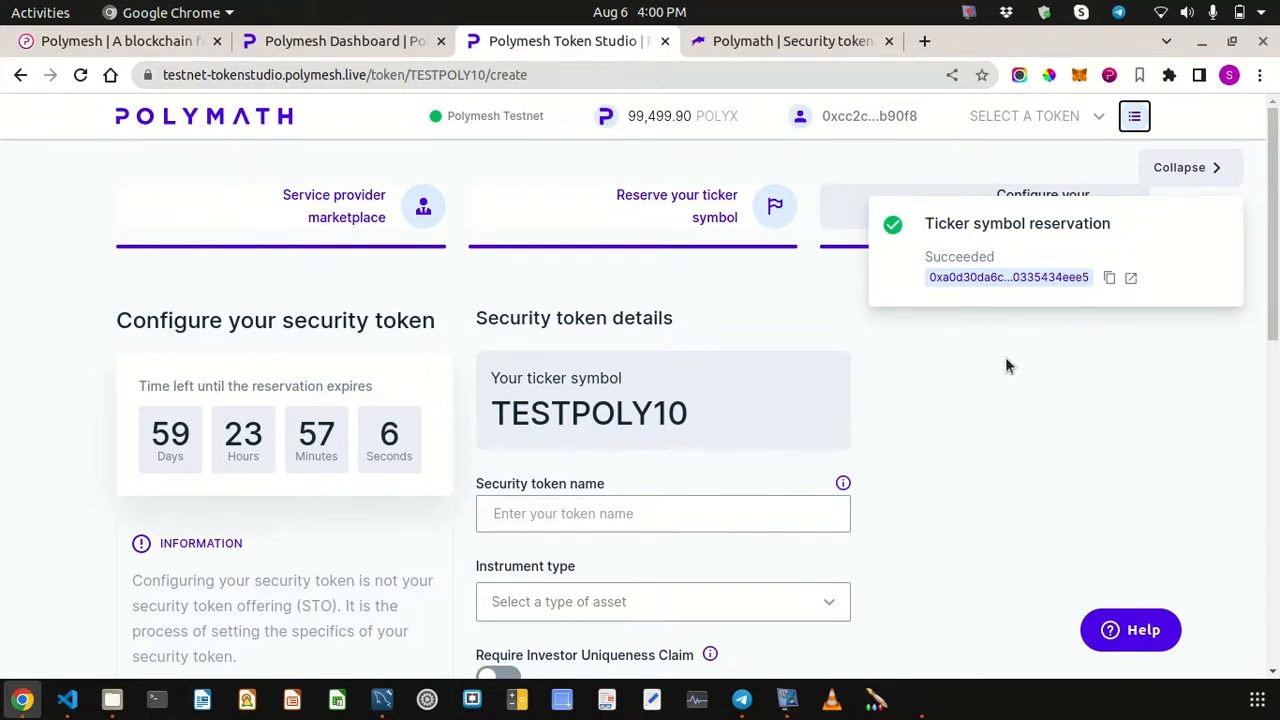
- Hide the notifications panel, then select and deselect the reserved TESTPOLY10 ticker text
{"action": "left_click", "coordinate": [1185, 168]}
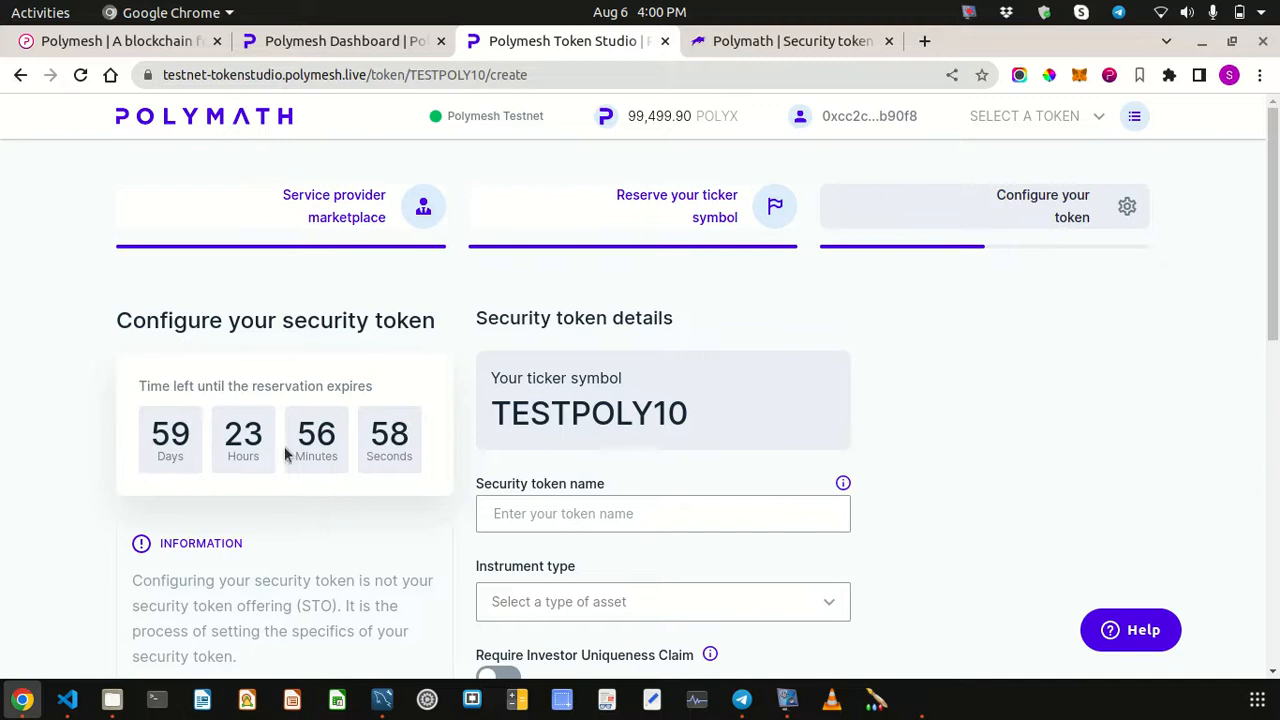
{"action": "left_click_drag", "start_coordinate": [489, 414], "coordinate": [778, 413]}
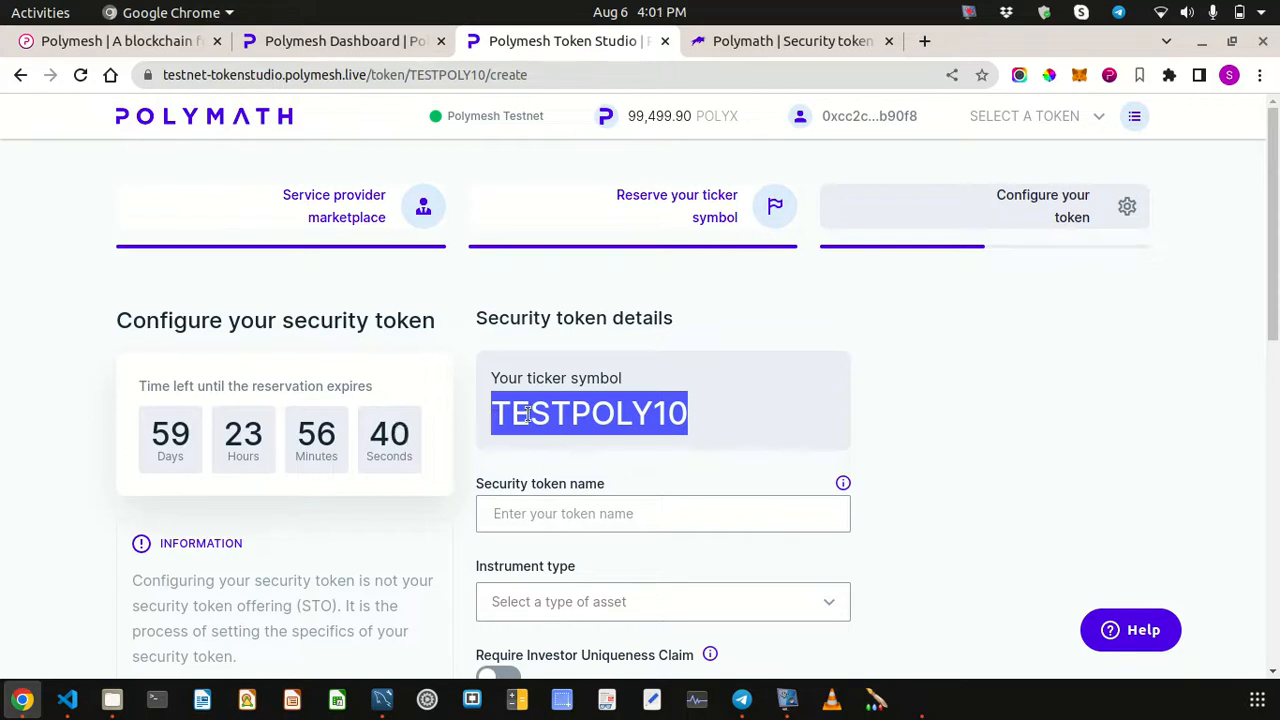
{"action": "left_click", "coordinate": [494, 418]}
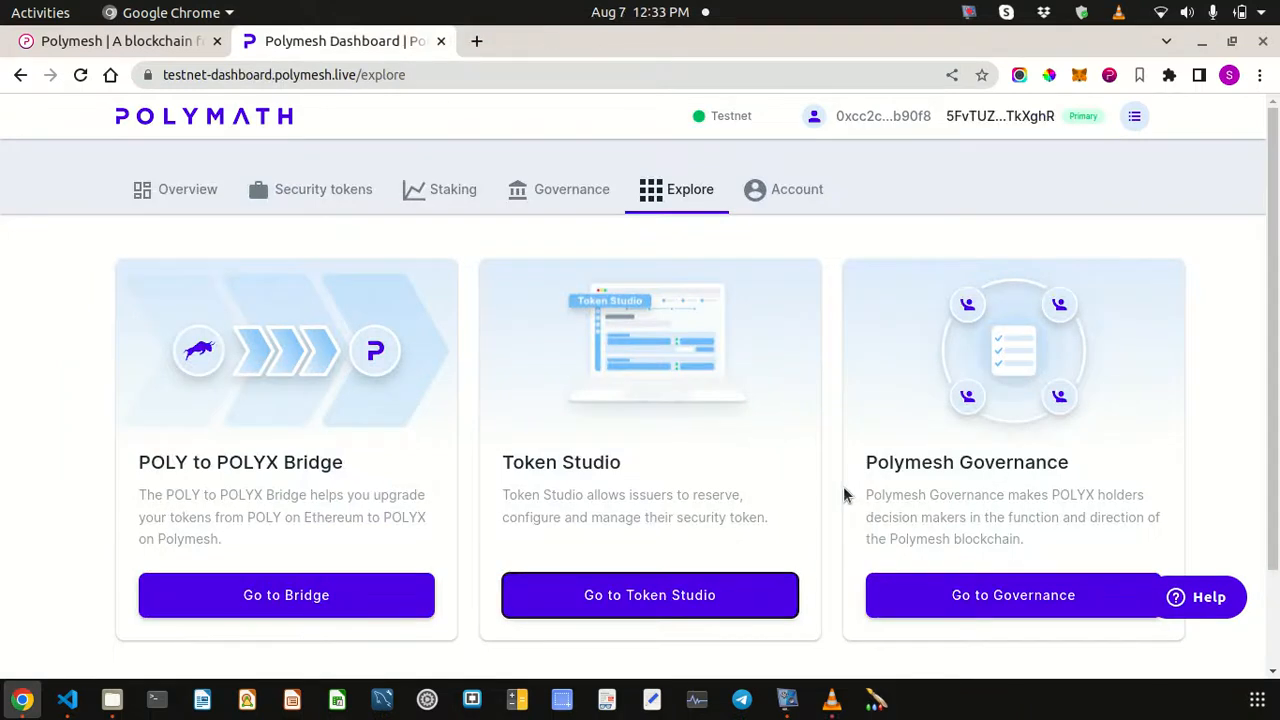
- Reopen Token Studio in a new tab, connect the Polymesh Wallet, and review its accounts
{"action": "left_click", "coordinate": [628, 590]}
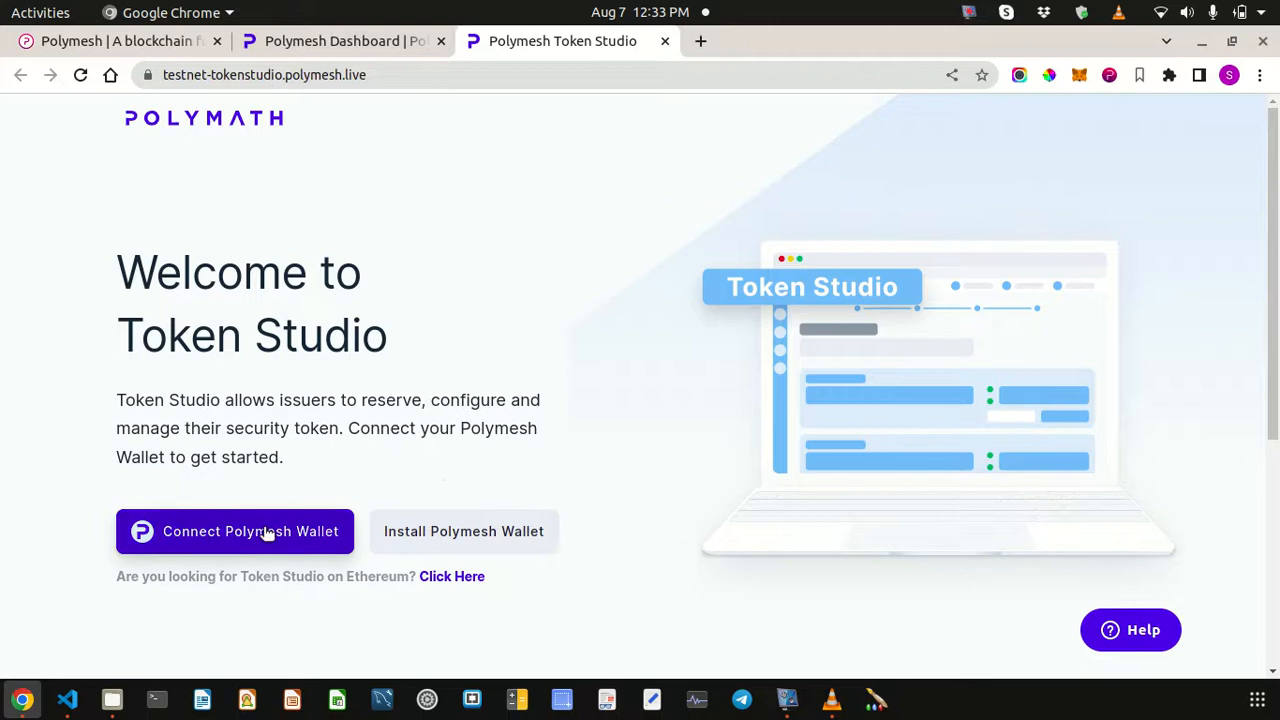
{"action": "left_click", "coordinate": [237, 537]}
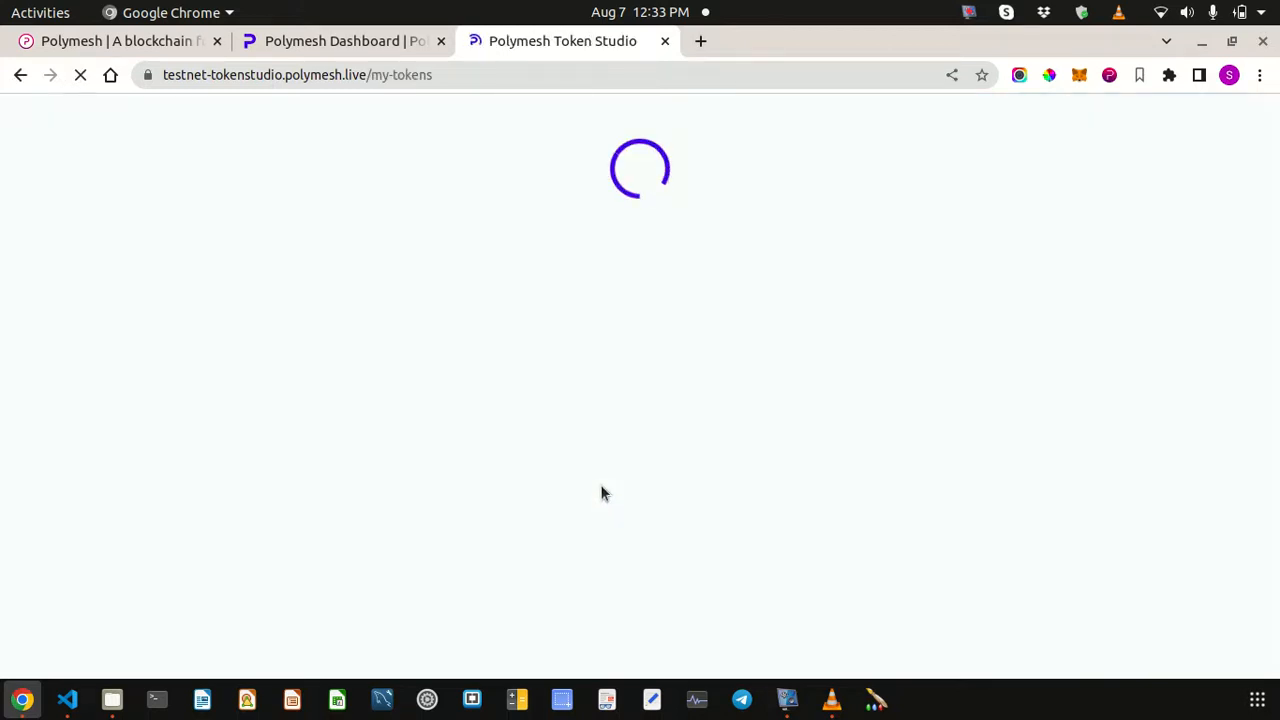
{"action": "left_click", "coordinate": [1109, 76]}
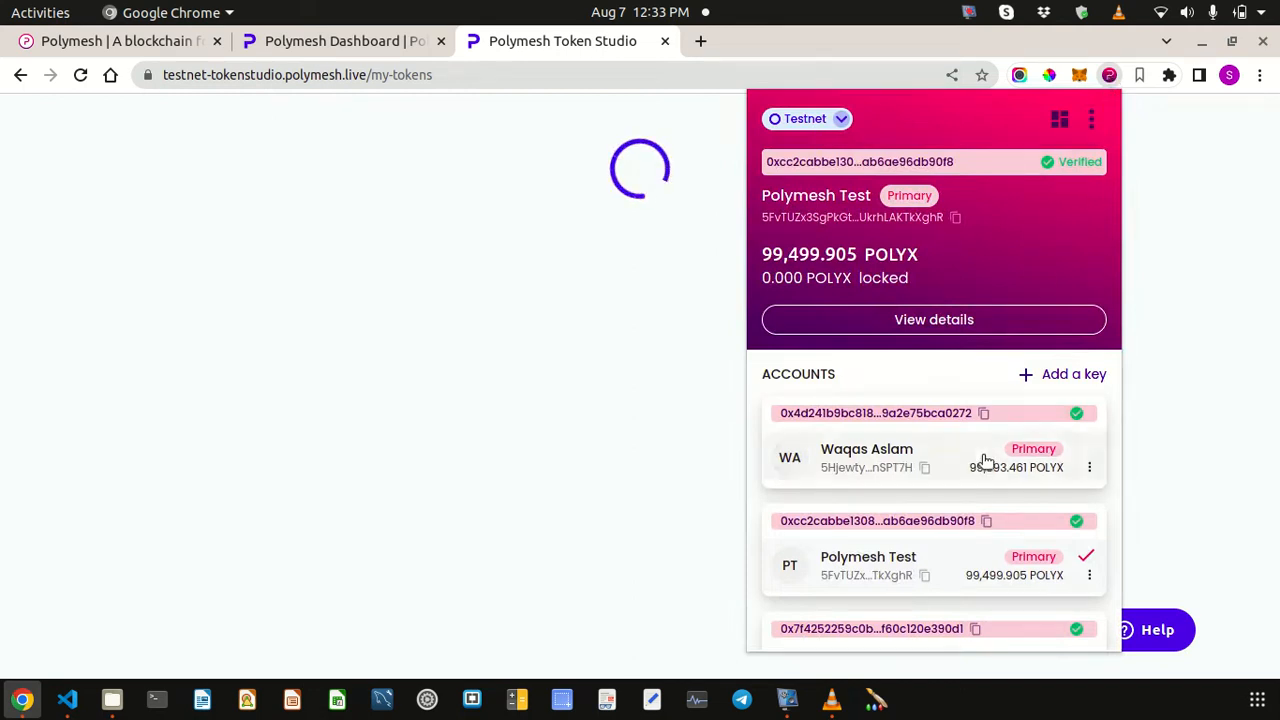
{"action": "scroll", "coordinate": [971, 571], "scroll_direction": "down", "scroll_amount": 3}
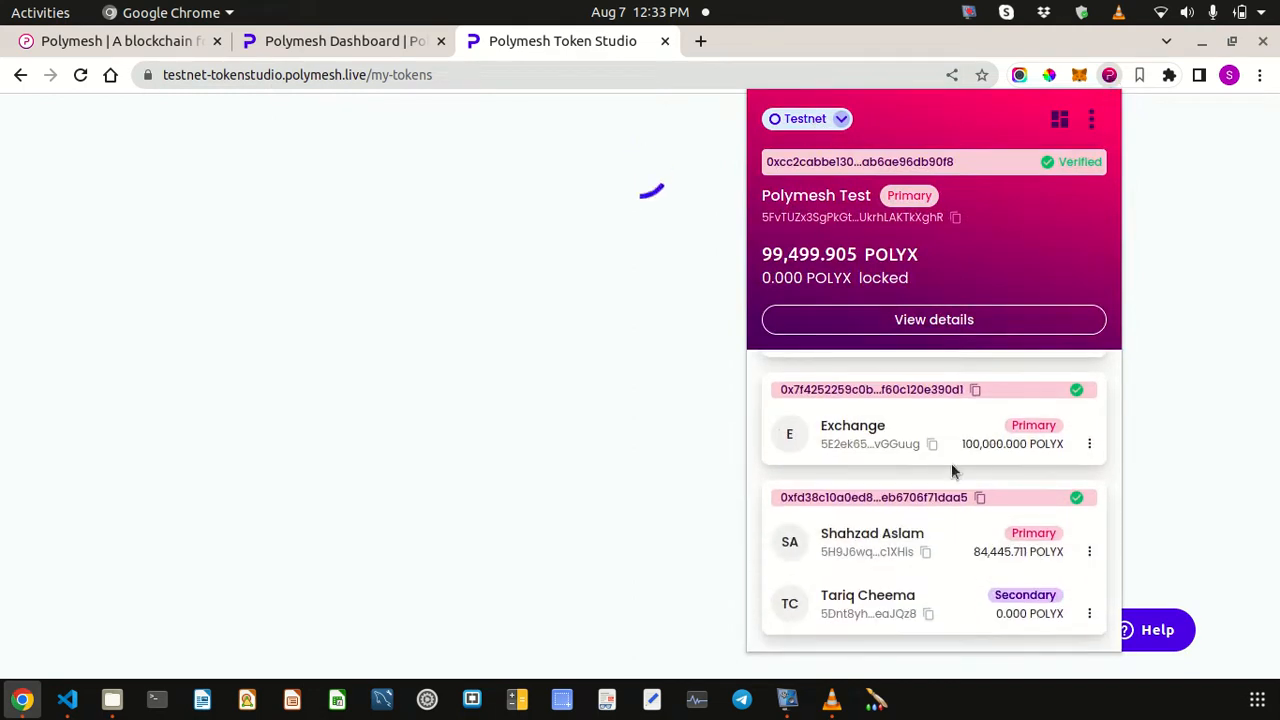
{"action": "scroll", "coordinate": [945, 435], "scroll_direction": "up", "scroll_amount": 3}
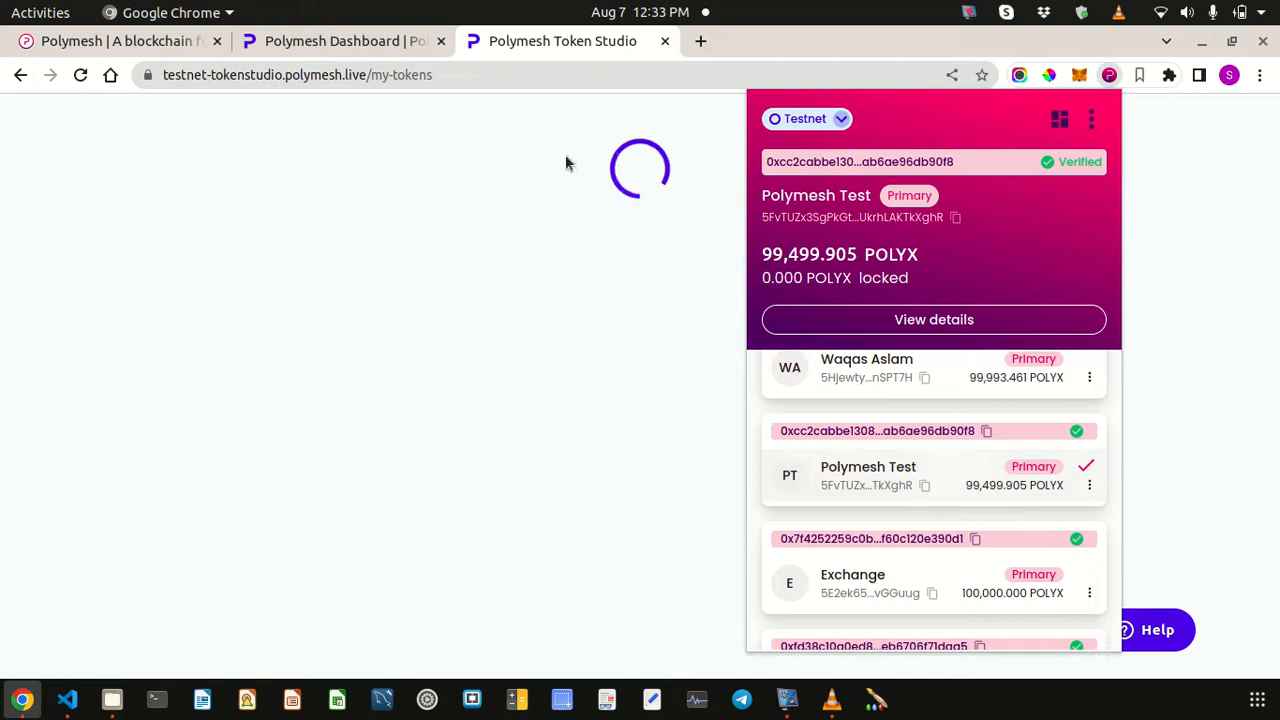
{"action": "left_click", "coordinate": [543, 41]}
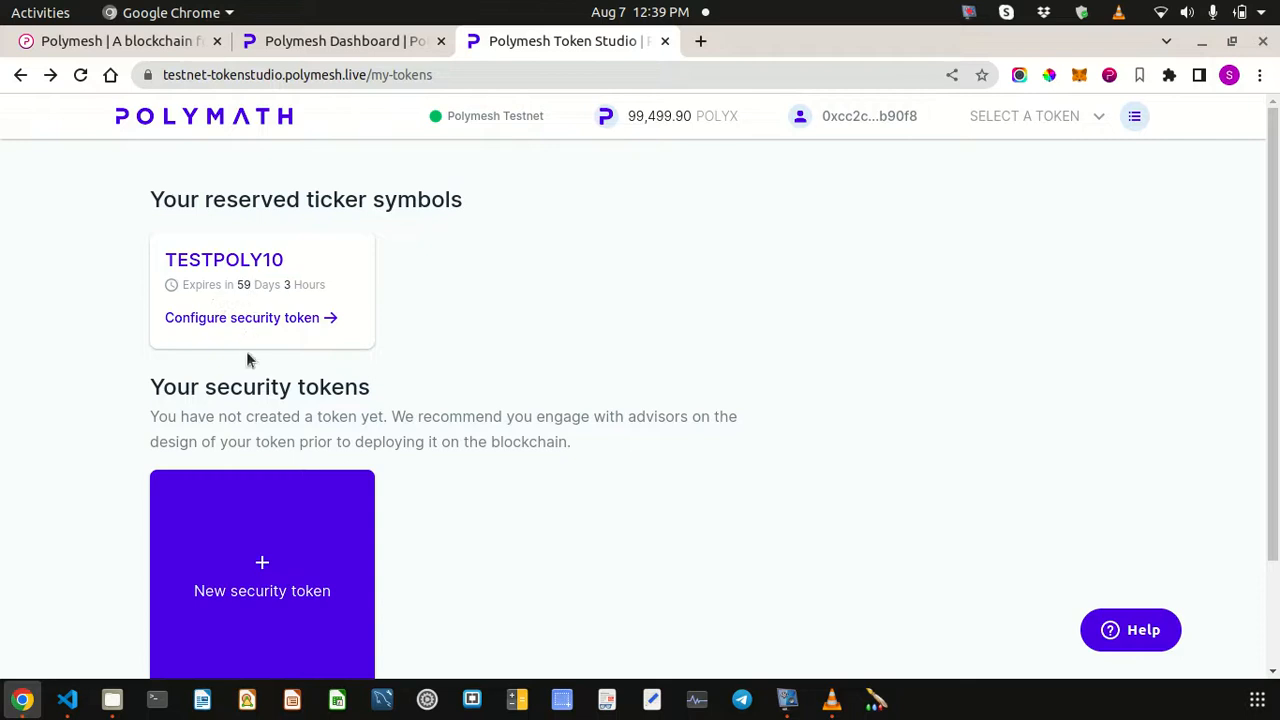
- Open the TESTPOLY10 configuration form and paste TESTPOLY10 as the security token name
{"action": "left_click", "coordinate": [249, 318]}
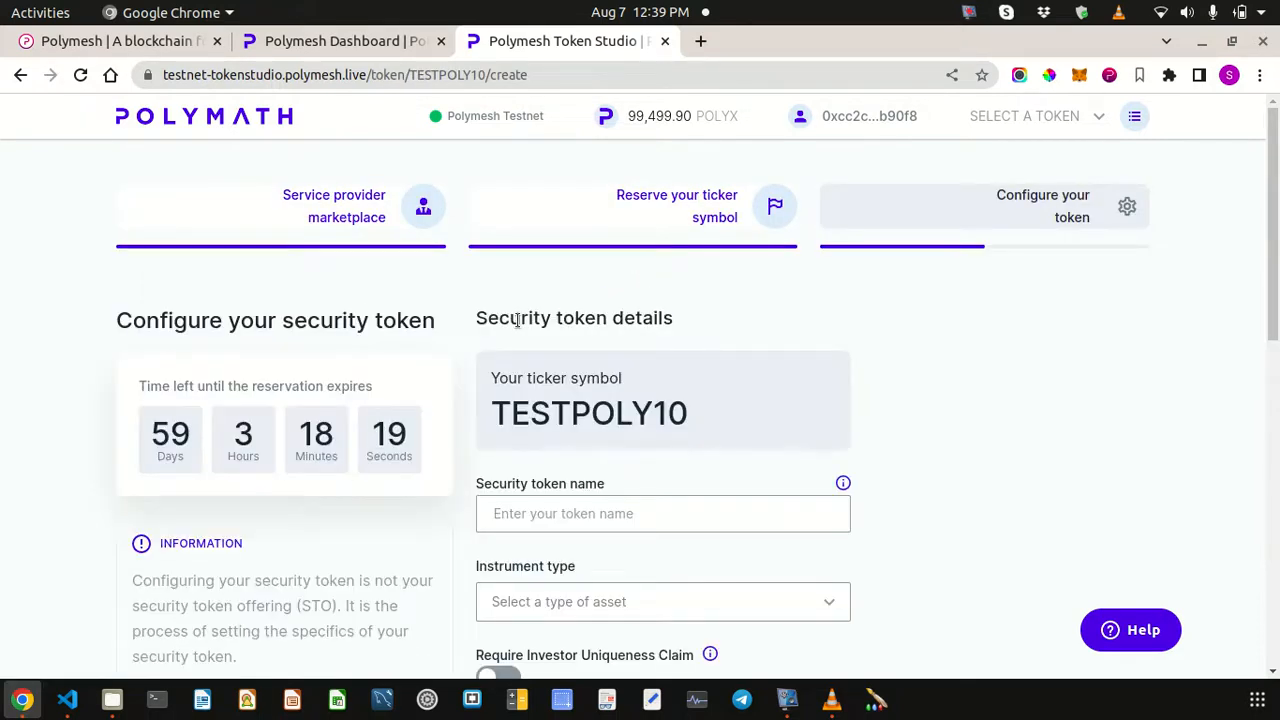
{"action": "scroll", "coordinate": [517, 320], "scroll_direction": "down", "scroll_amount": 3}
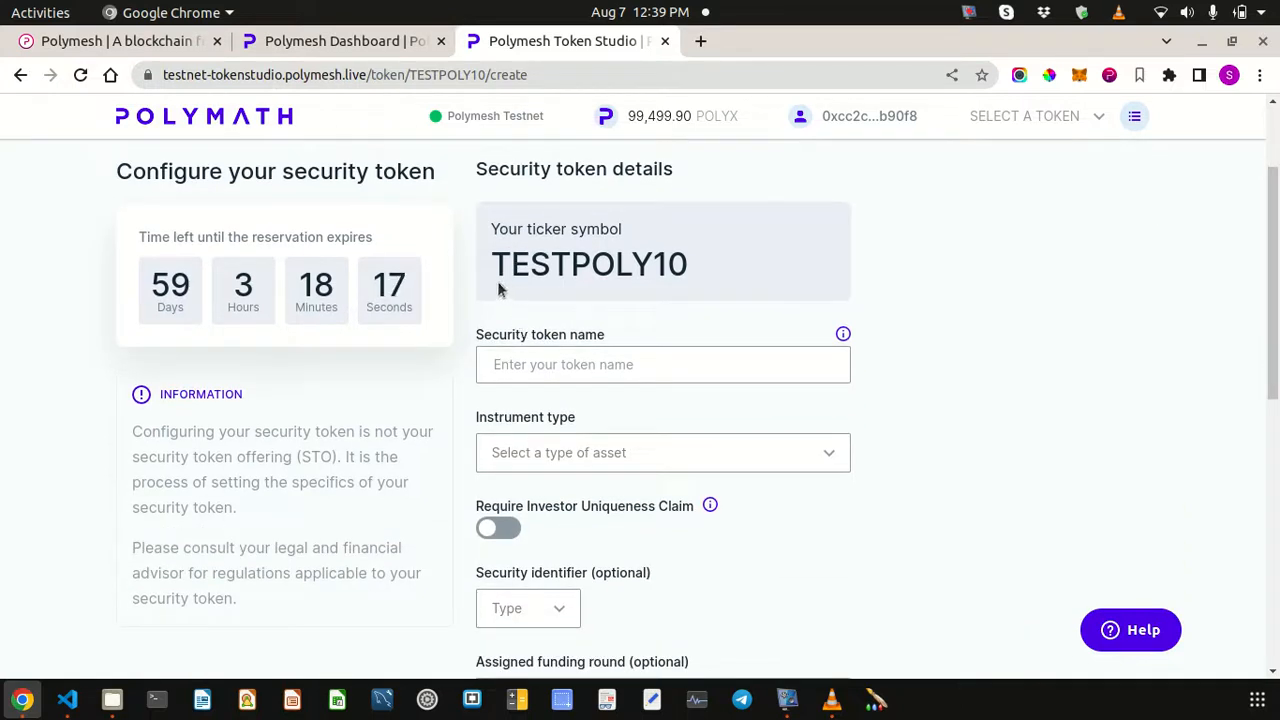
{"action": "left_click_drag", "start_coordinate": [491, 268], "coordinate": [750, 252]}
{"action": "key", "text": "ctrl+c"}
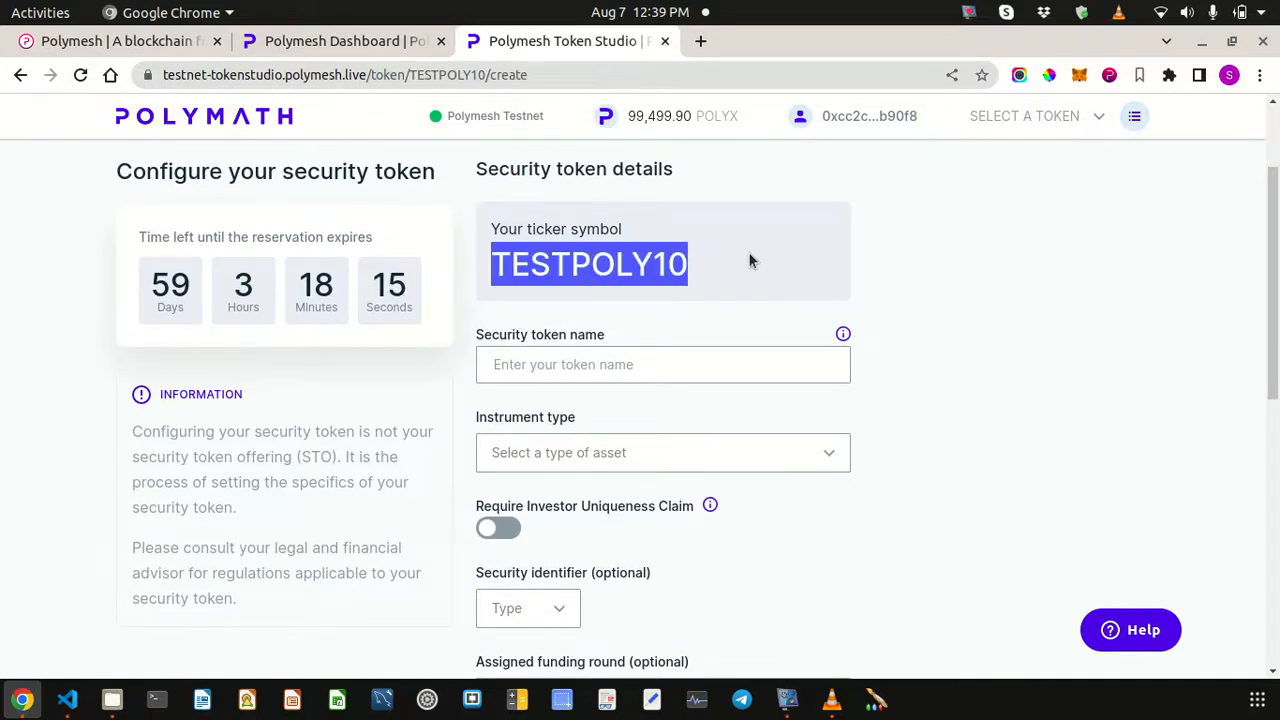
{"action": "left_click", "coordinate": [571, 364]}
{"action": "key", "text": "ctrl+v"}
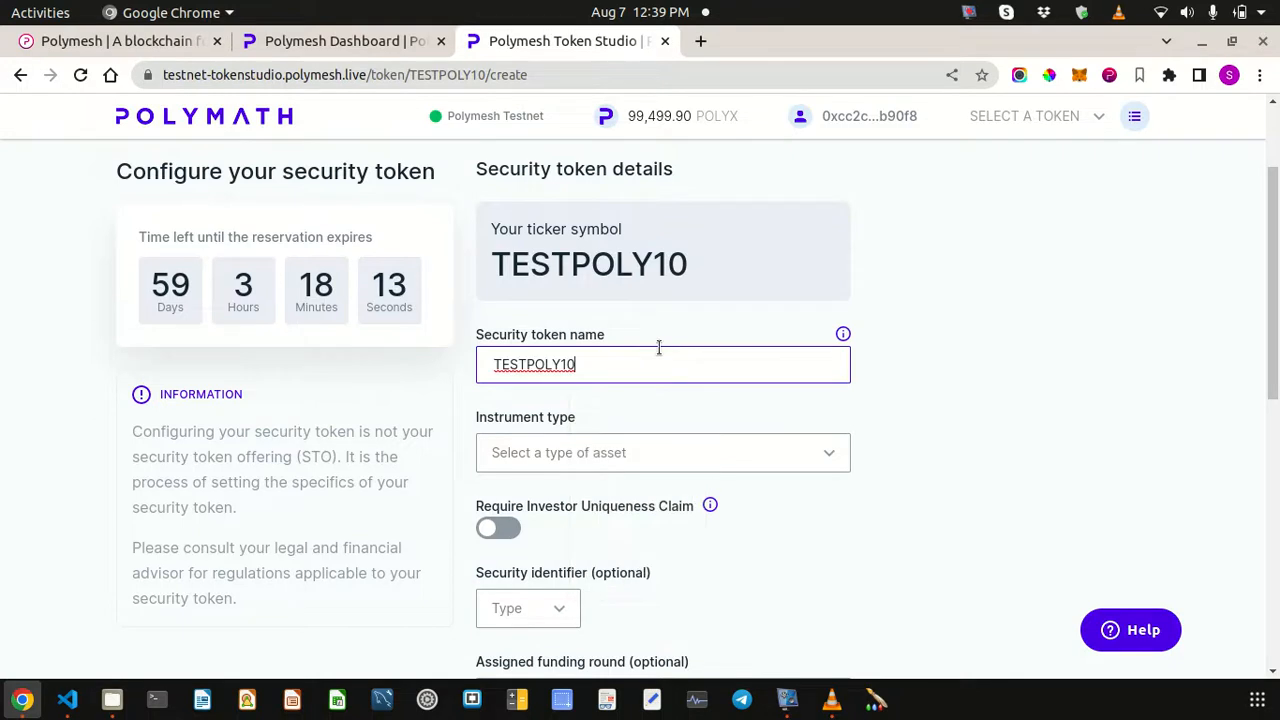
{"action": "scroll", "coordinate": [660, 350], "scroll_direction": "down", "scroll_amount": 1}
{"action": "scroll", "coordinate": [666, 360], "scroll_direction": "down", "scroll_amount": 2}
- Set instrument type Equity Common, security identifier None, and funding round Series A
{"action": "left_click", "coordinate": [560, 258]}
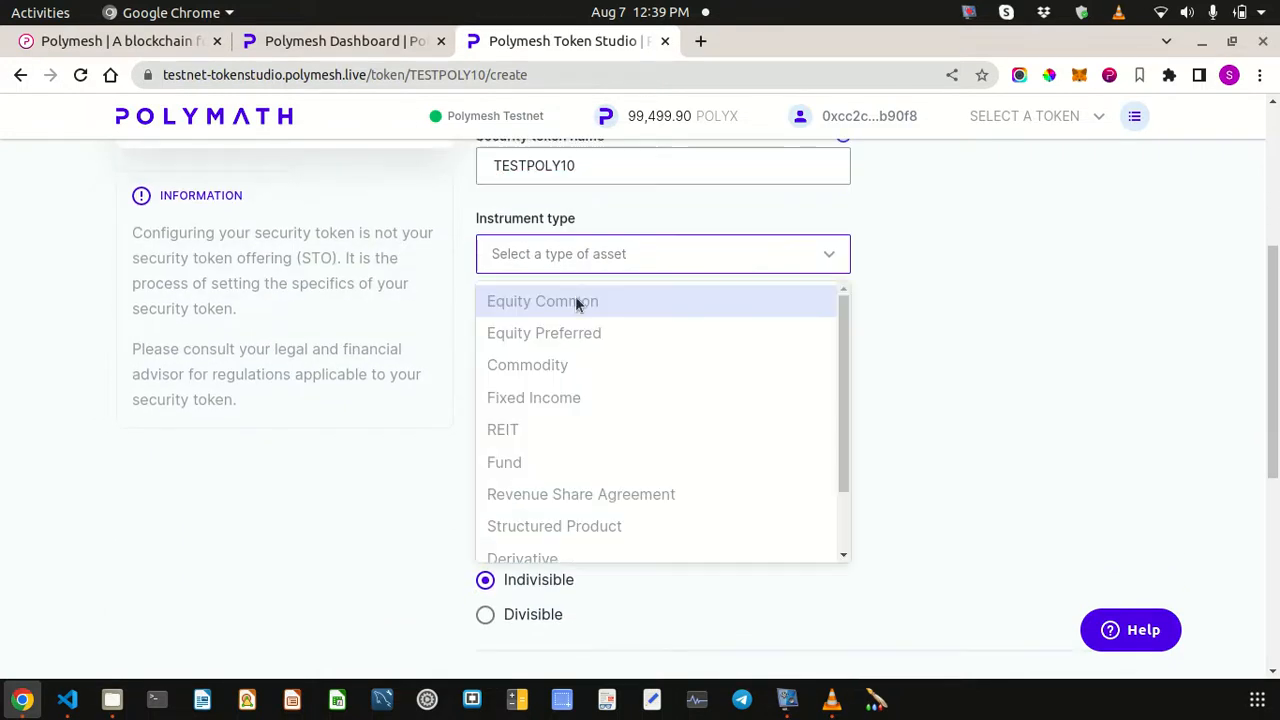
{"action": "left_click", "coordinate": [577, 303]}
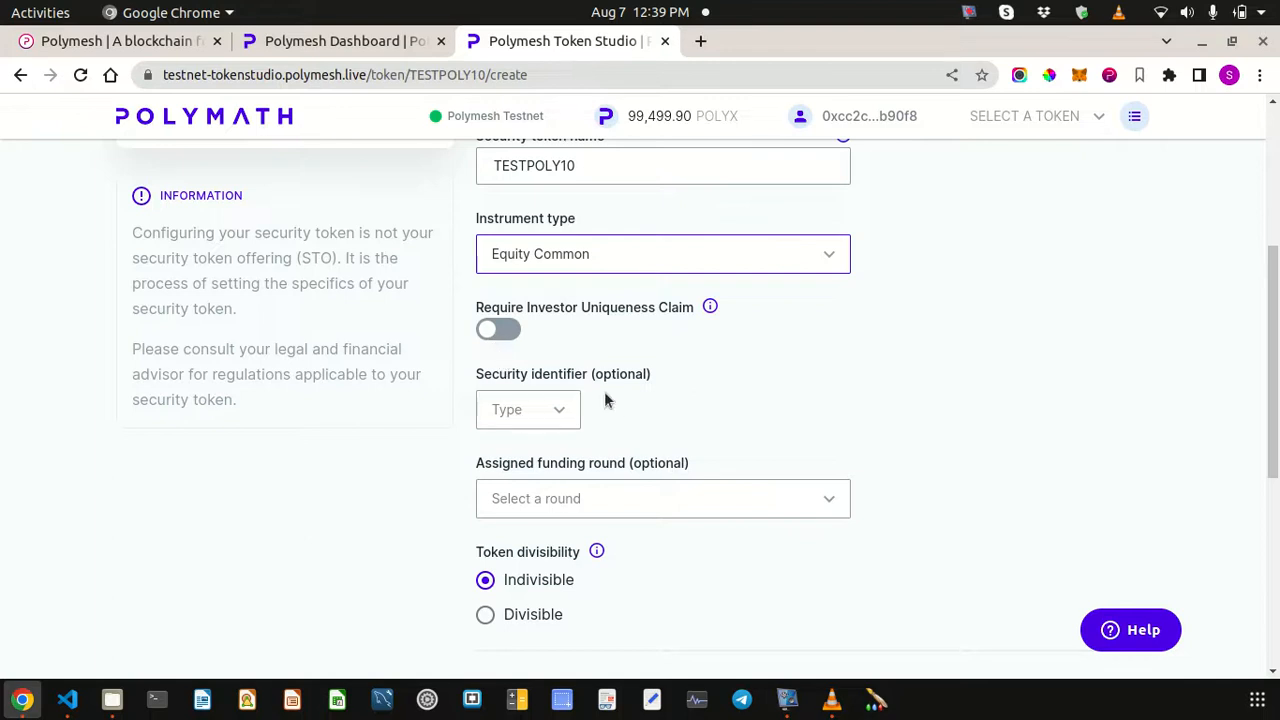
{"action": "scroll", "coordinate": [604, 400], "scroll_direction": "down", "scroll_amount": 2}
{"action": "left_click", "coordinate": [558, 265]}
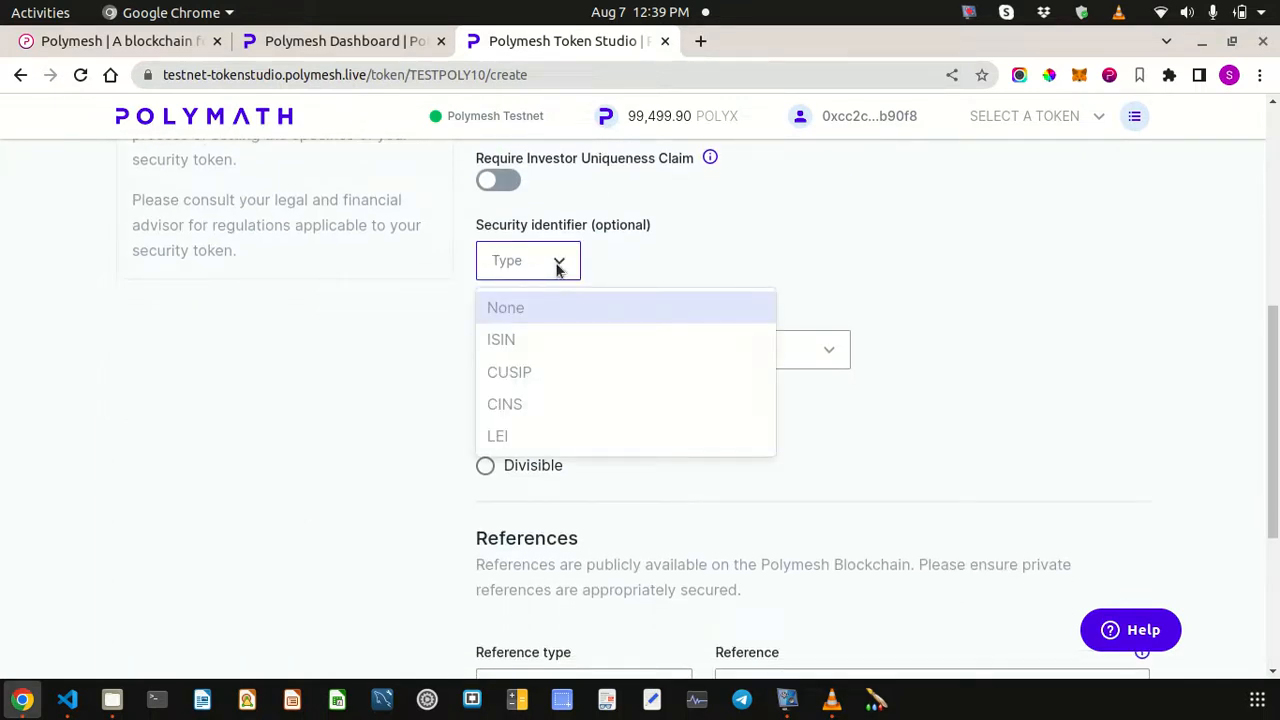
{"action": "left_click", "coordinate": [515, 307]}
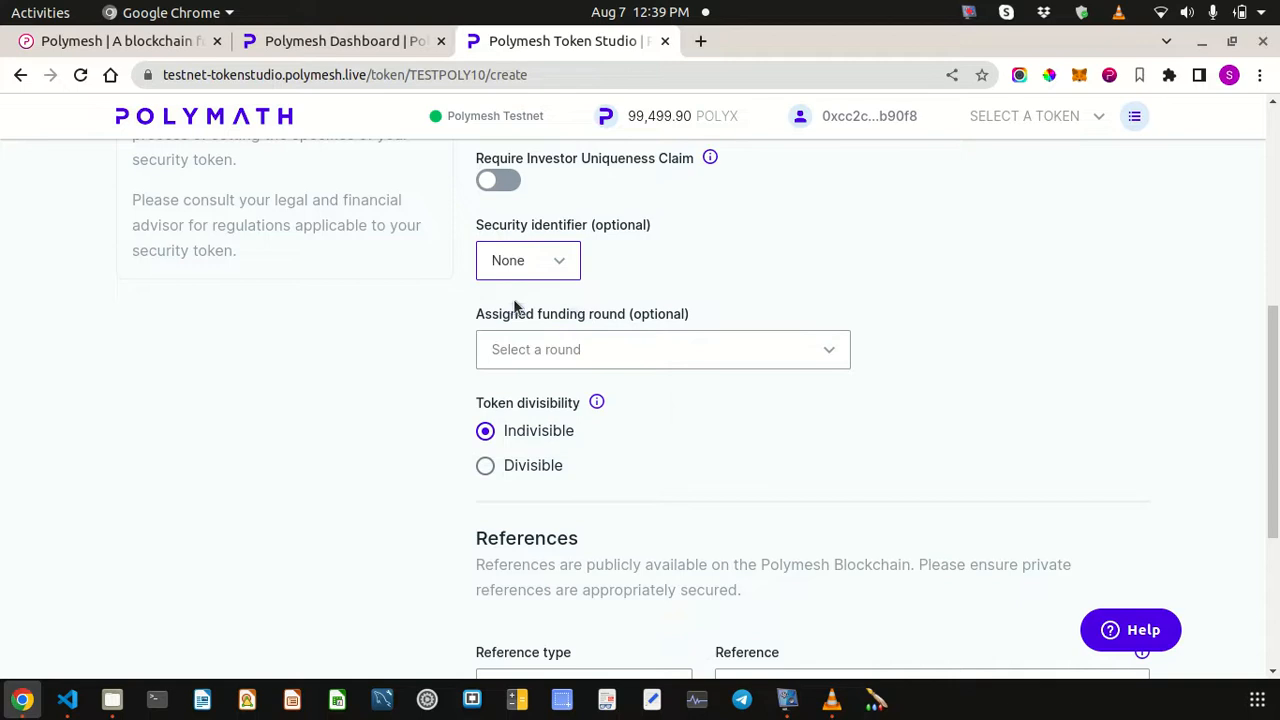
{"action": "left_click", "coordinate": [593, 344]}
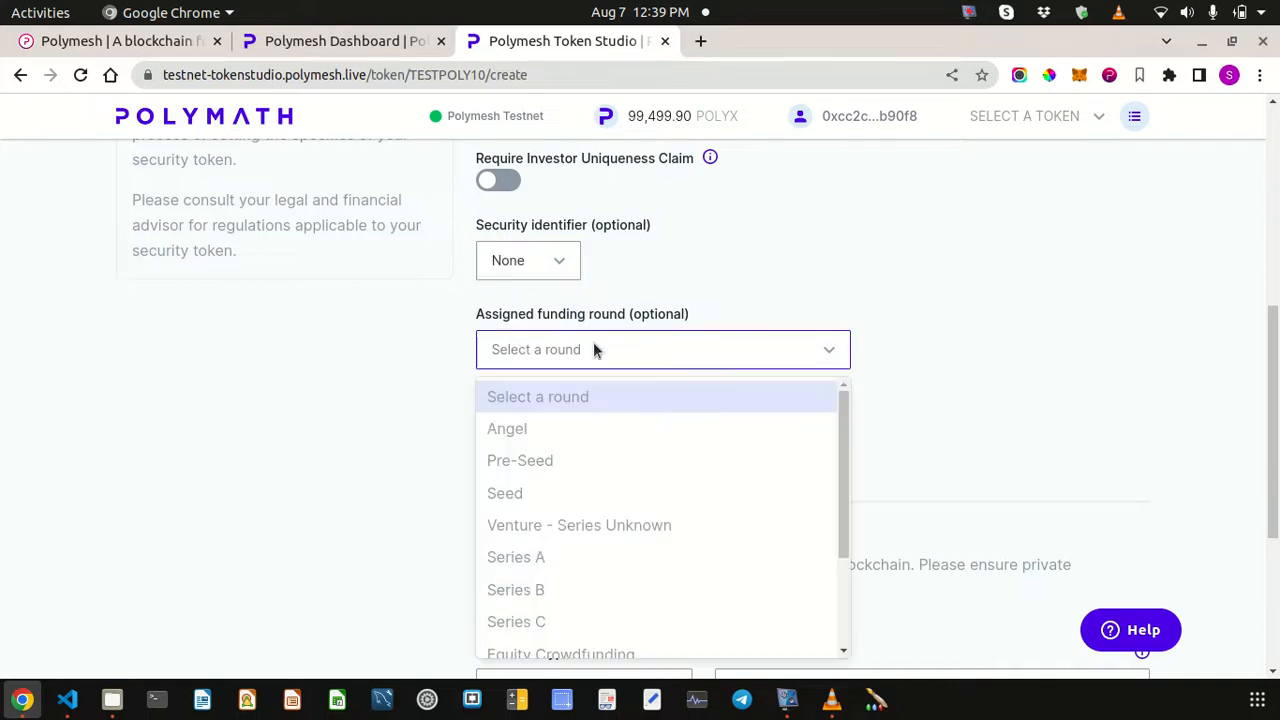
{"action": "left_click", "coordinate": [533, 567]}
{"action": "scroll", "coordinate": [683, 400], "scroll_direction": "down", "scroll_amount": 2}
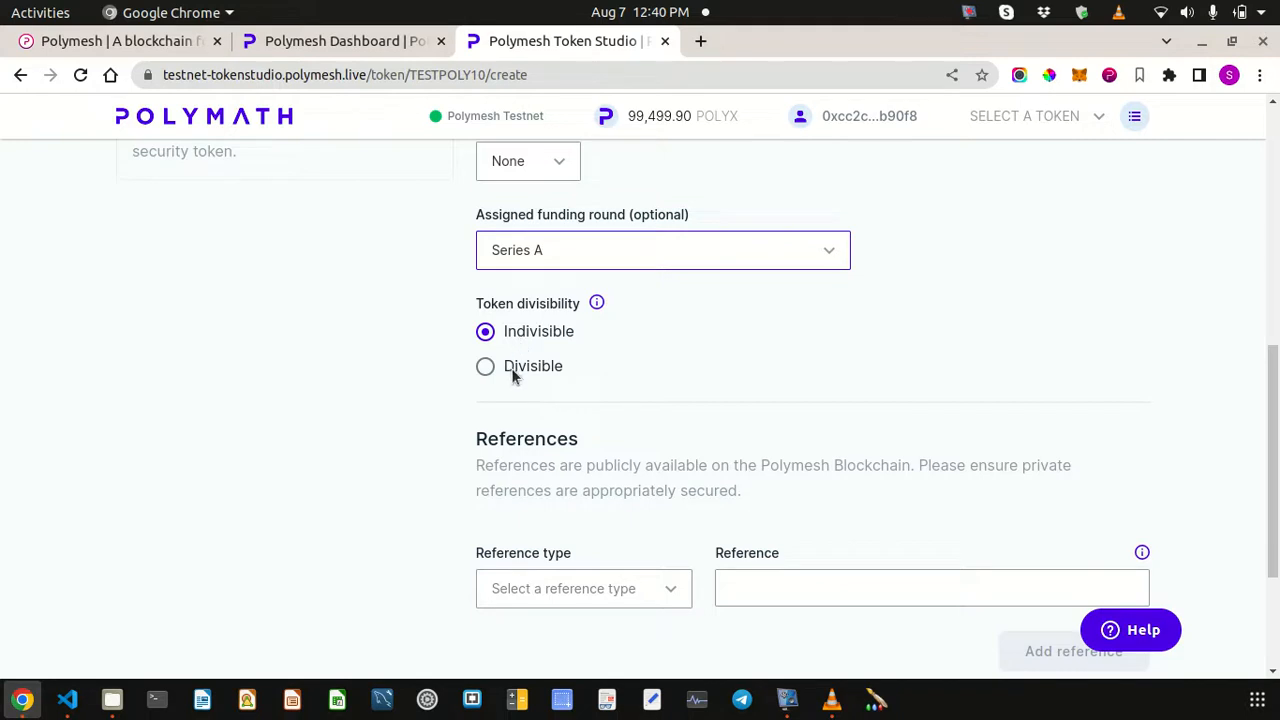
- Keep the token Indivisible, choose Corporate Site as reference type, and highlight the POLYX balance
{"action": "left_click", "coordinate": [485, 367]}
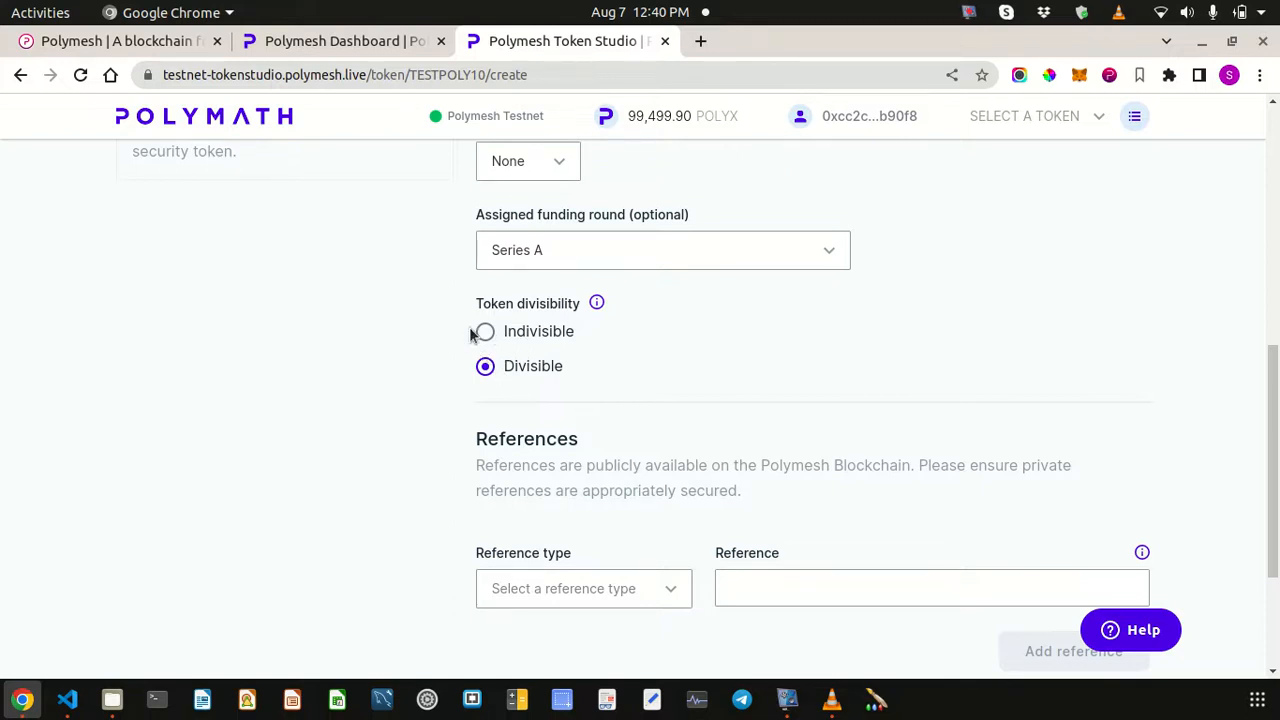
{"action": "left_click", "coordinate": [483, 333]}
{"action": "scroll", "coordinate": [638, 288], "scroll_direction": "down", "scroll_amount": 1}
{"action": "scroll", "coordinate": [637, 290], "scroll_direction": "down", "scroll_amount": 3}
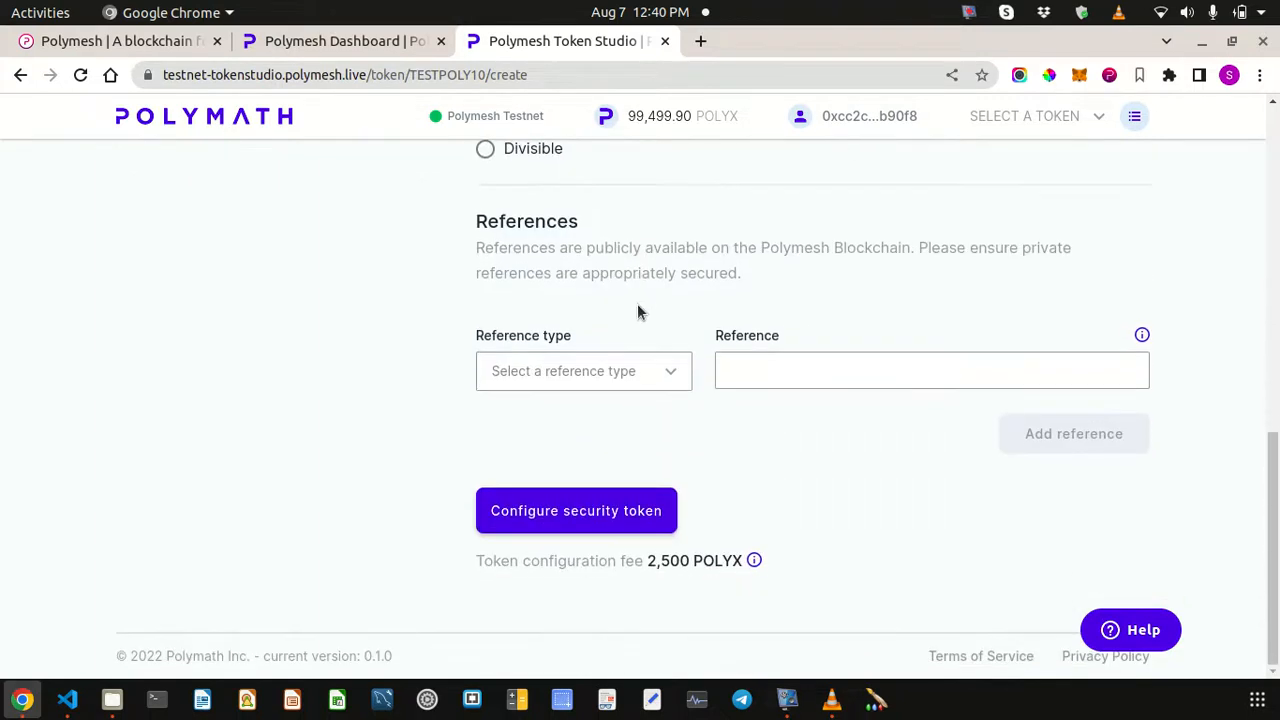
{"action": "left_click", "coordinate": [586, 372]}
{"action": "left_click", "coordinate": [596, 450]}
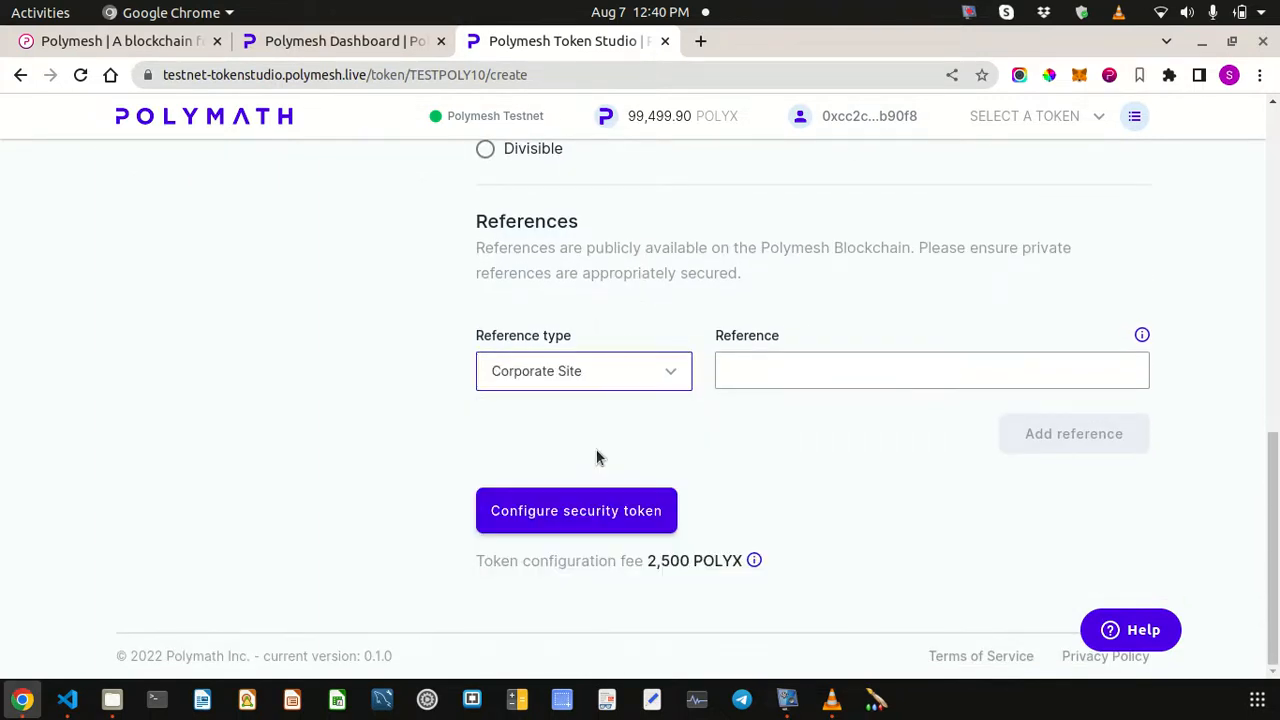
{"action": "left_click", "coordinate": [594, 382]}
{"action": "left_click", "coordinate": [810, 487]}
{"action": "left_click_drag", "start_coordinate": [630, 110], "coordinate": [740, 101]}
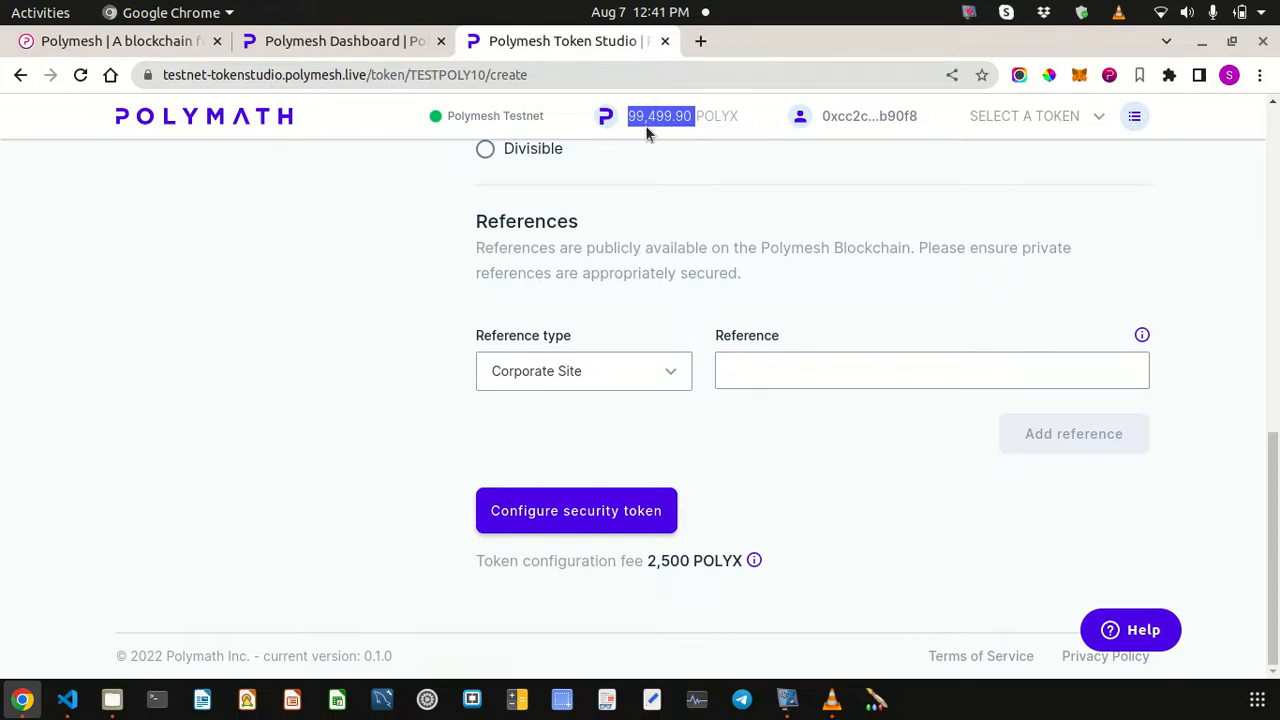
- Submit the TESTPOLY10 configuration without a reference and sign the 2,500.190 POLYX creation transaction
{"action": "left_click", "coordinate": [813, 517]}
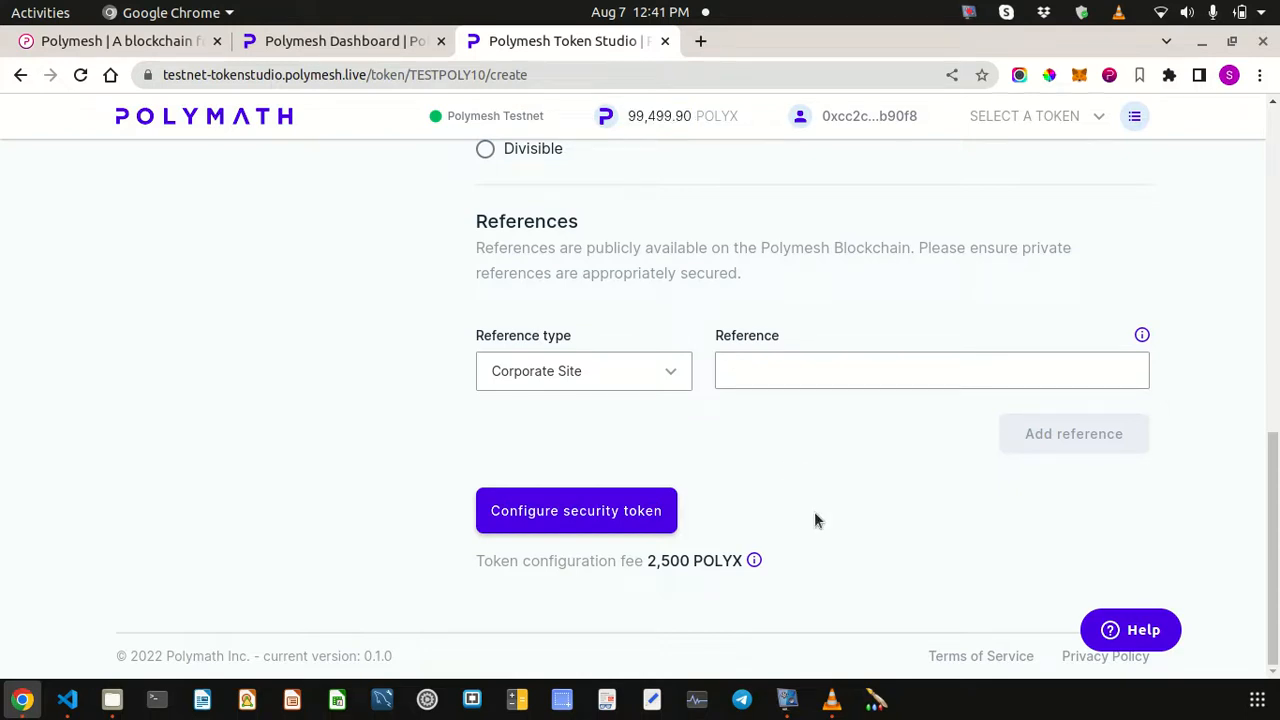
{"action": "left_click", "coordinate": [563, 514]}
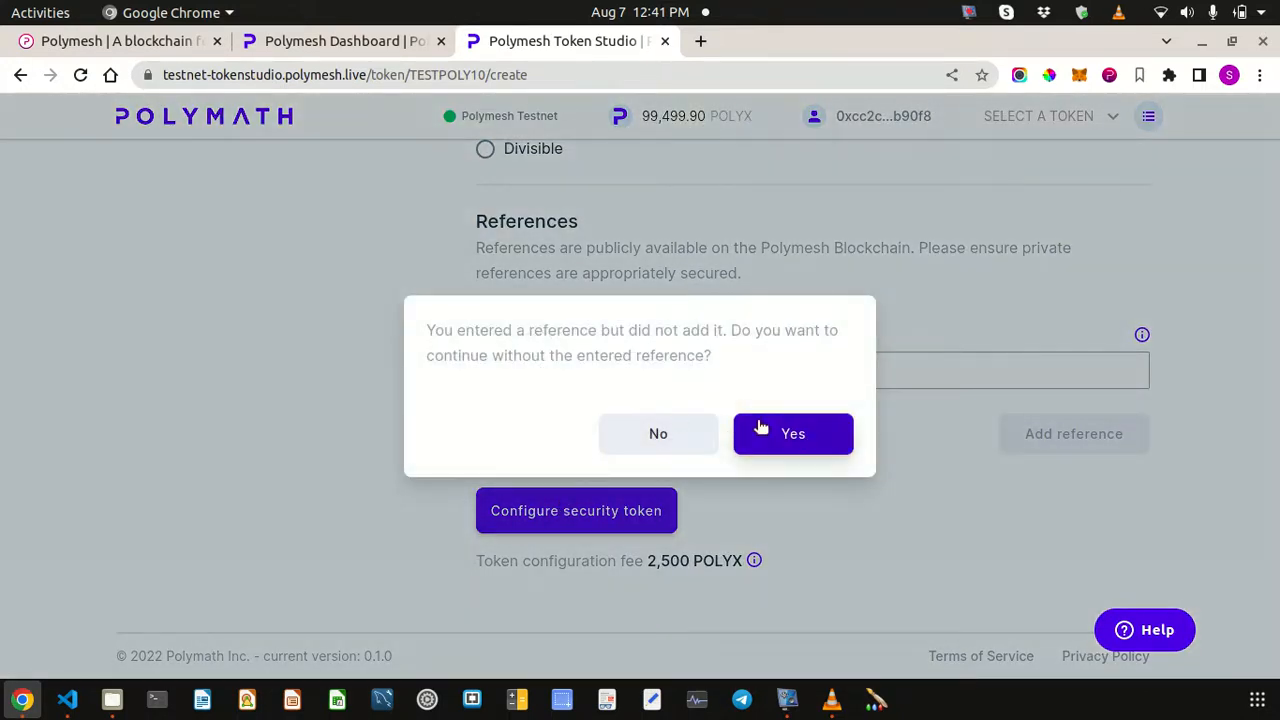
{"action": "left_click", "coordinate": [766, 430]}
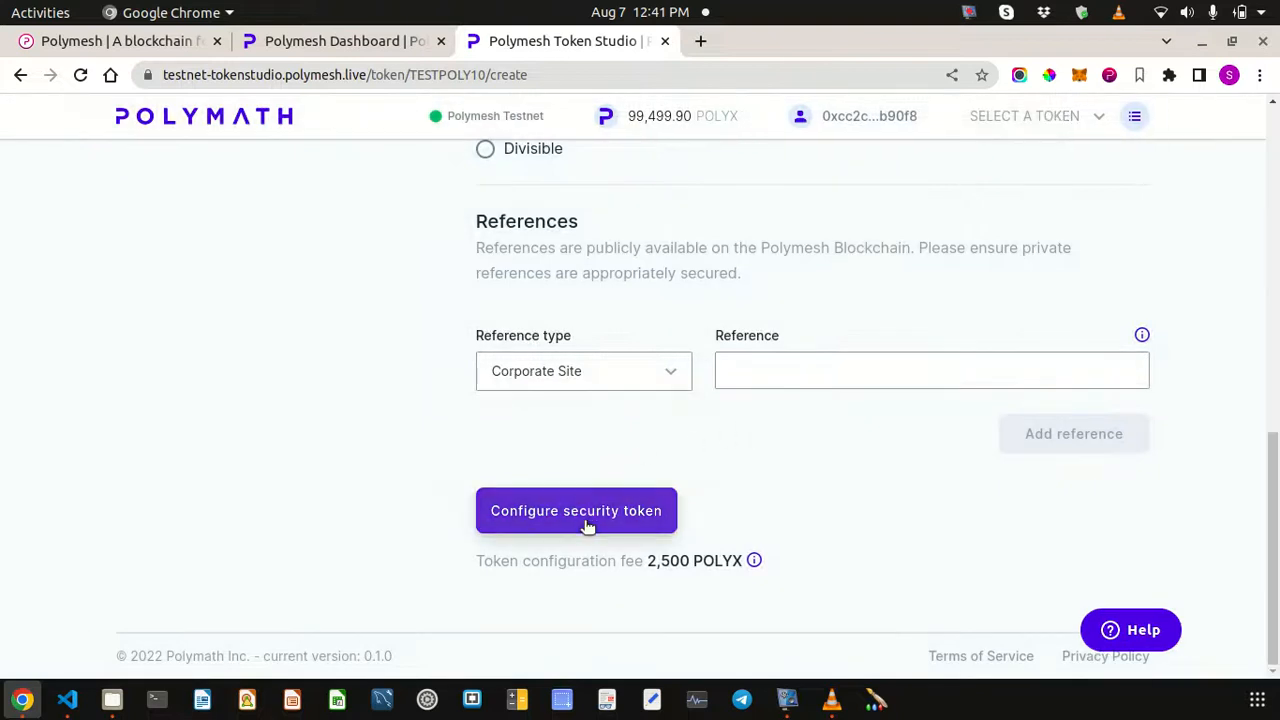
{"action": "left_click", "coordinate": [587, 524]}
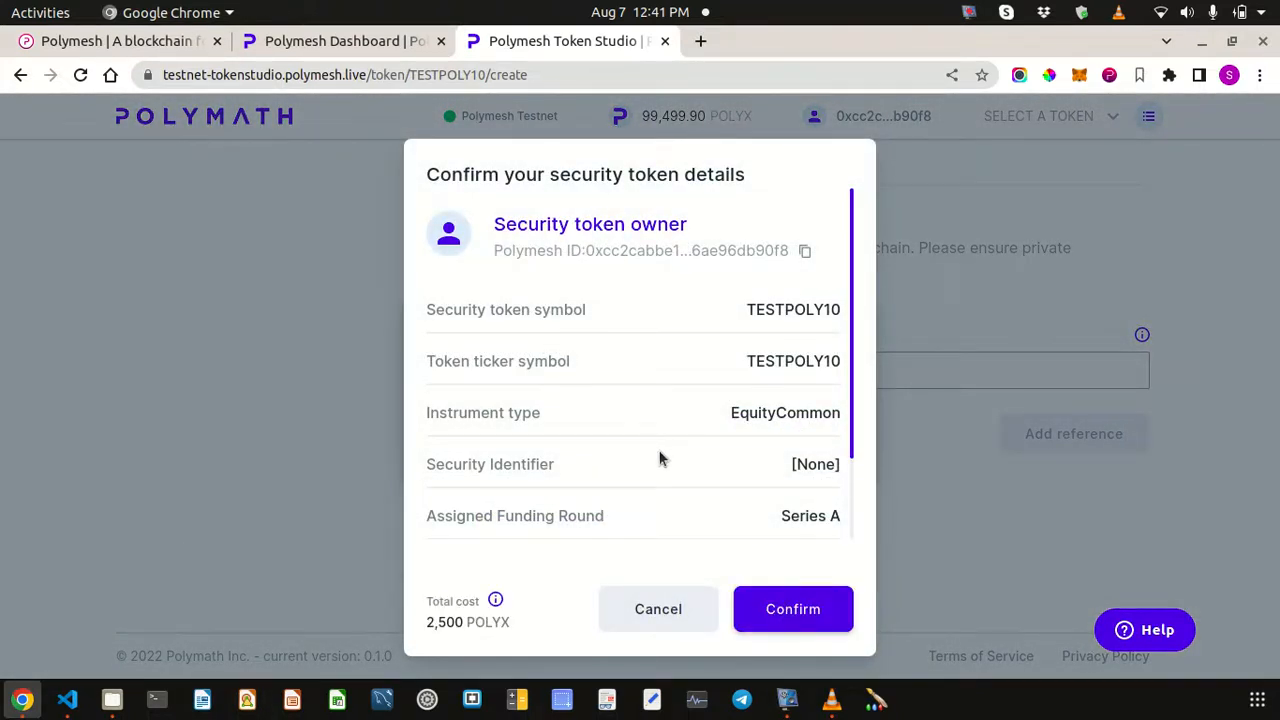
{"action": "left_click", "coordinate": [792, 610]}
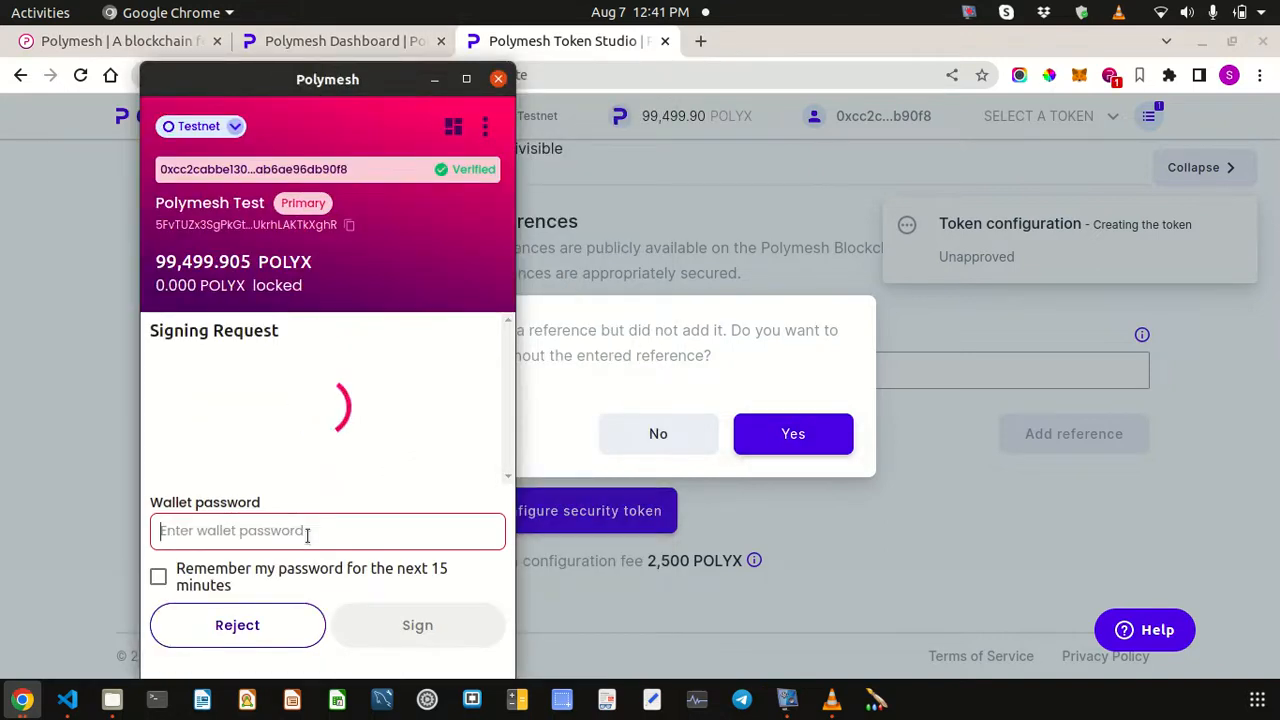
{"action": "type", "text": "••••••"}
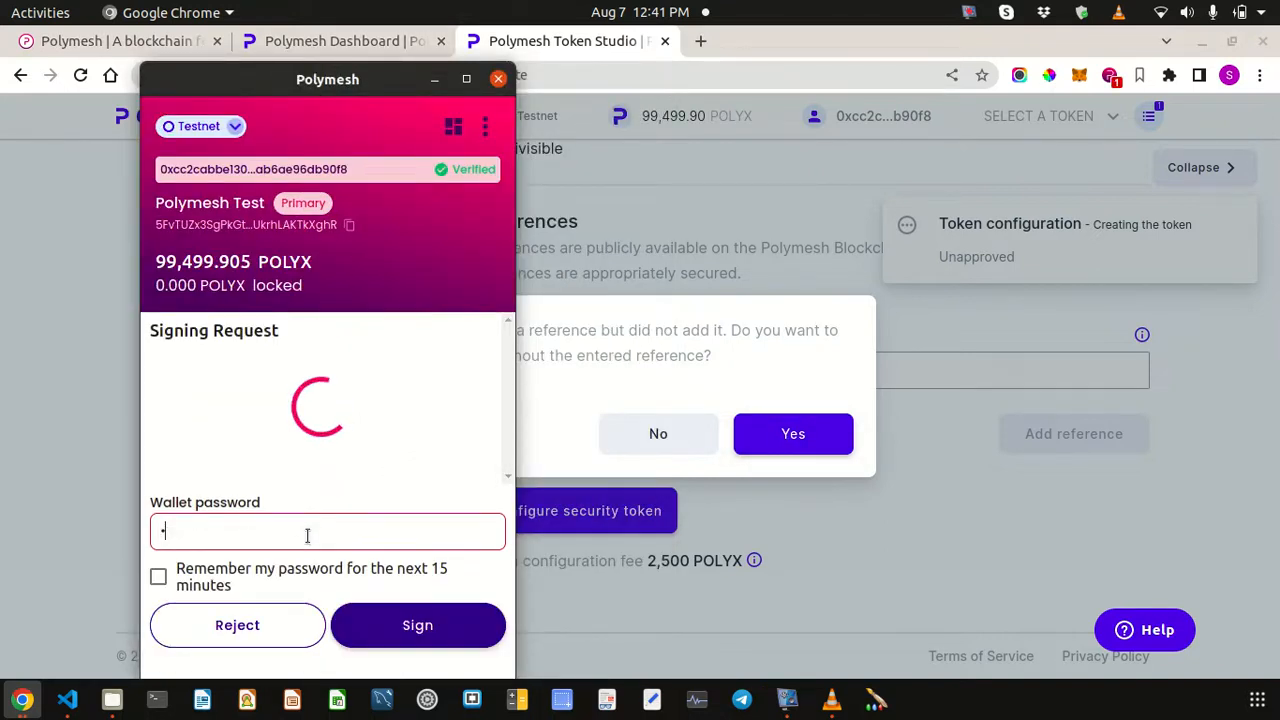
{"action": "type", "text": "•••"}
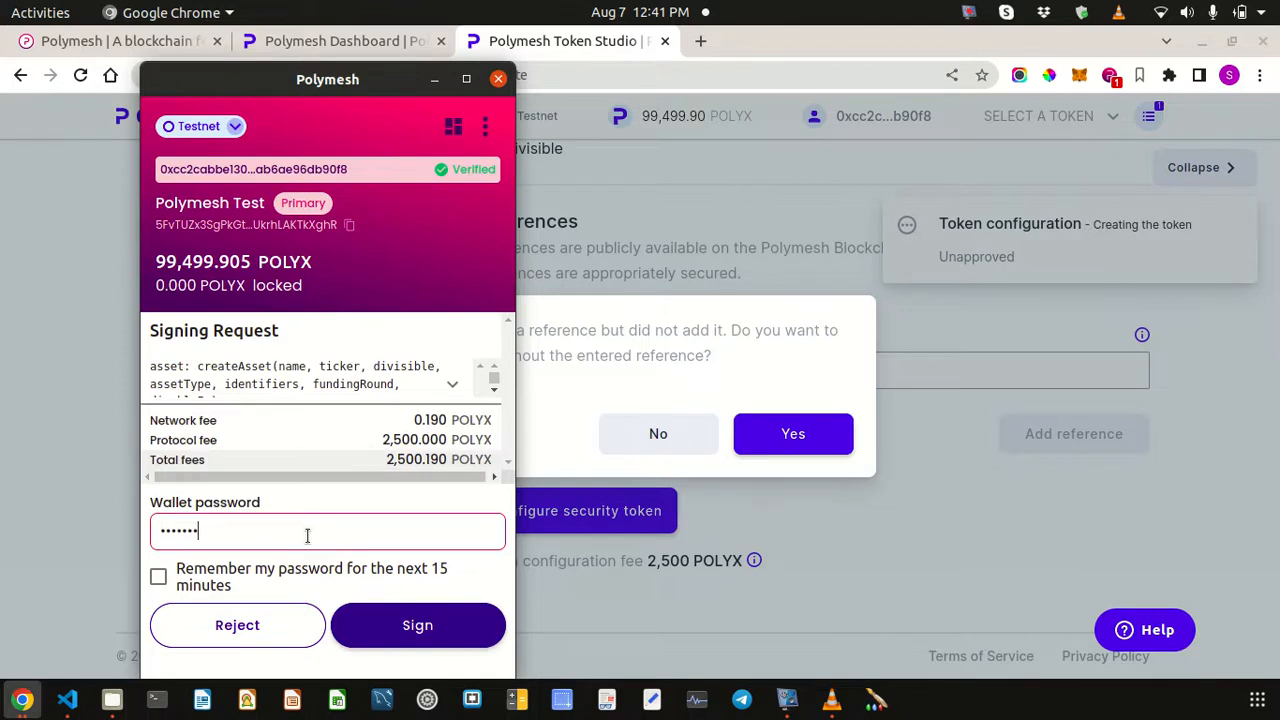
{"action": "left_click", "coordinate": [397, 628]}
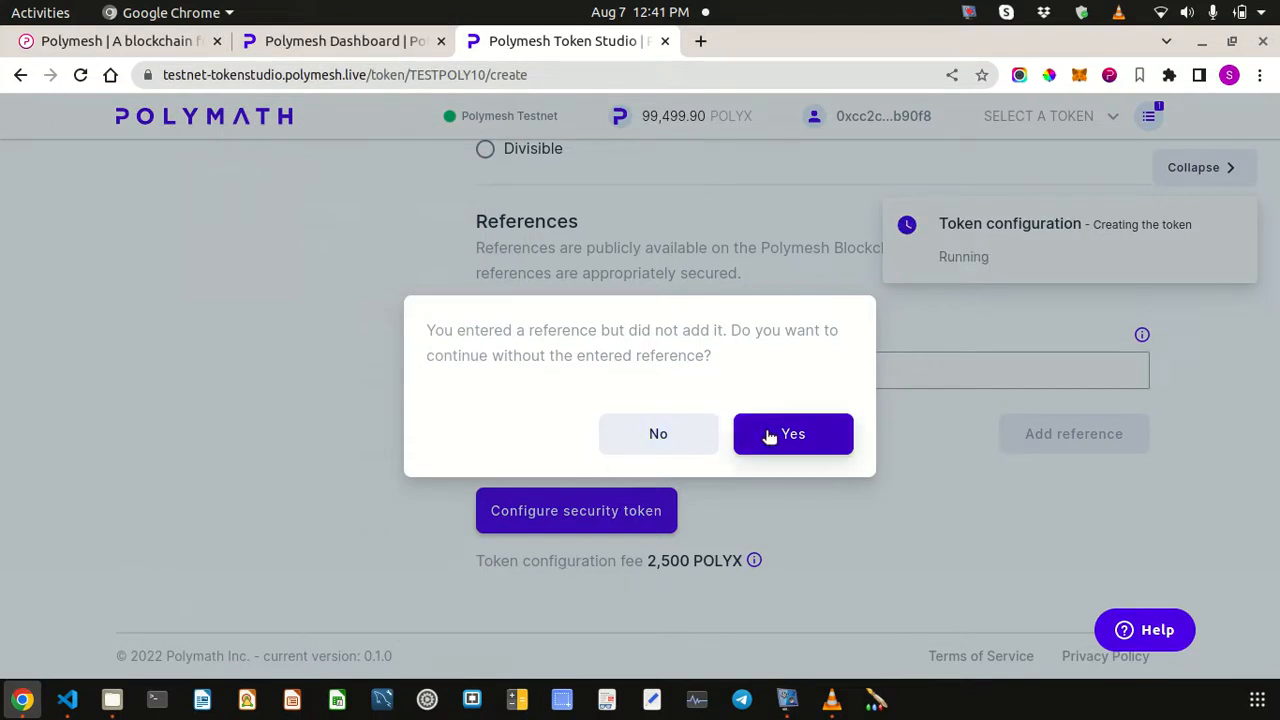
- Dismiss the missing-reference warning and the token configuration success notice
{"action": "left_click", "coordinate": [676, 437]}
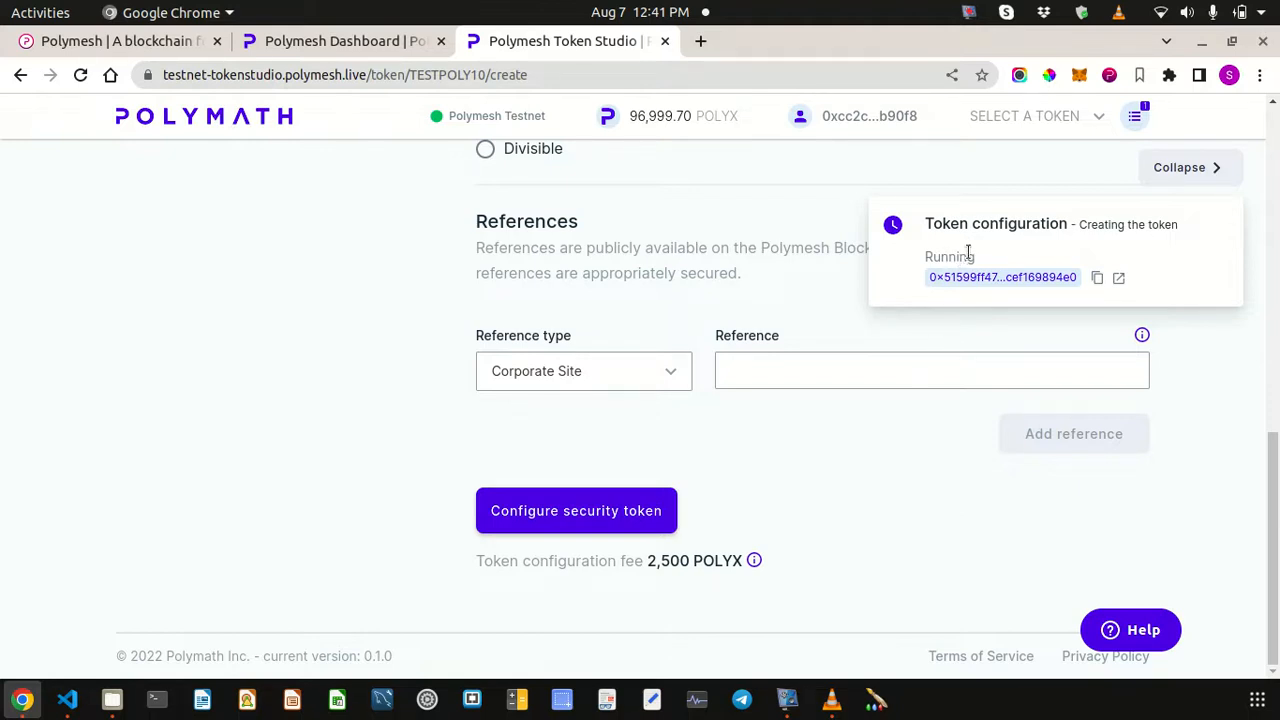
{"action": "key", "text": "Tab"}
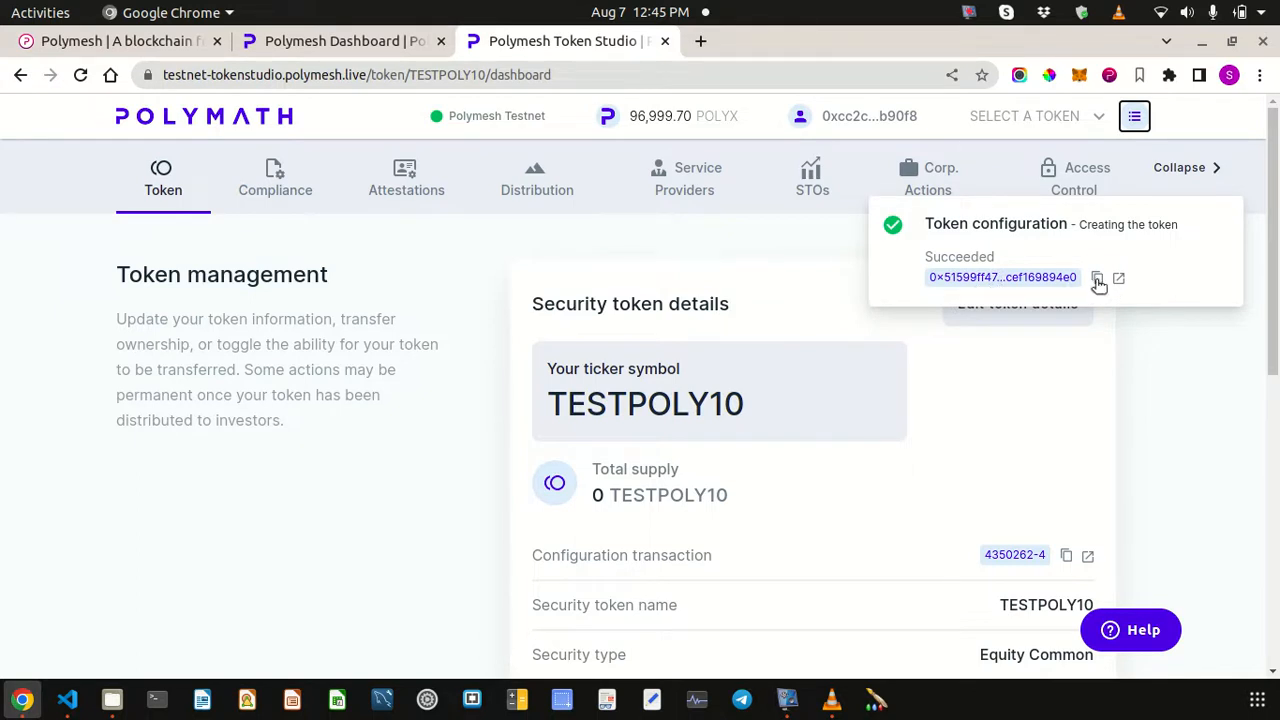
{"action": "left_click", "coordinate": [1170, 172]}
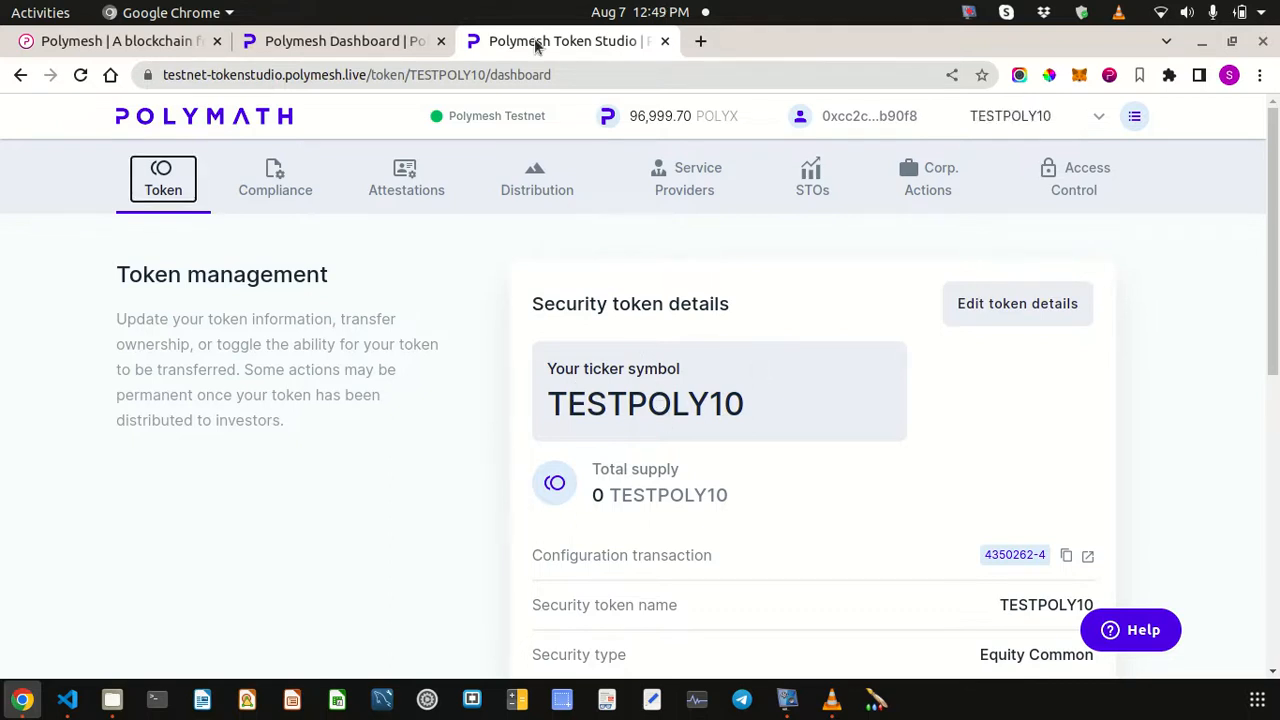
- Close the Token Studio tab, reopen it from the Dashboard, and connect the Polymesh Wallet
{"action": "left_click", "coordinate": [667, 41]}
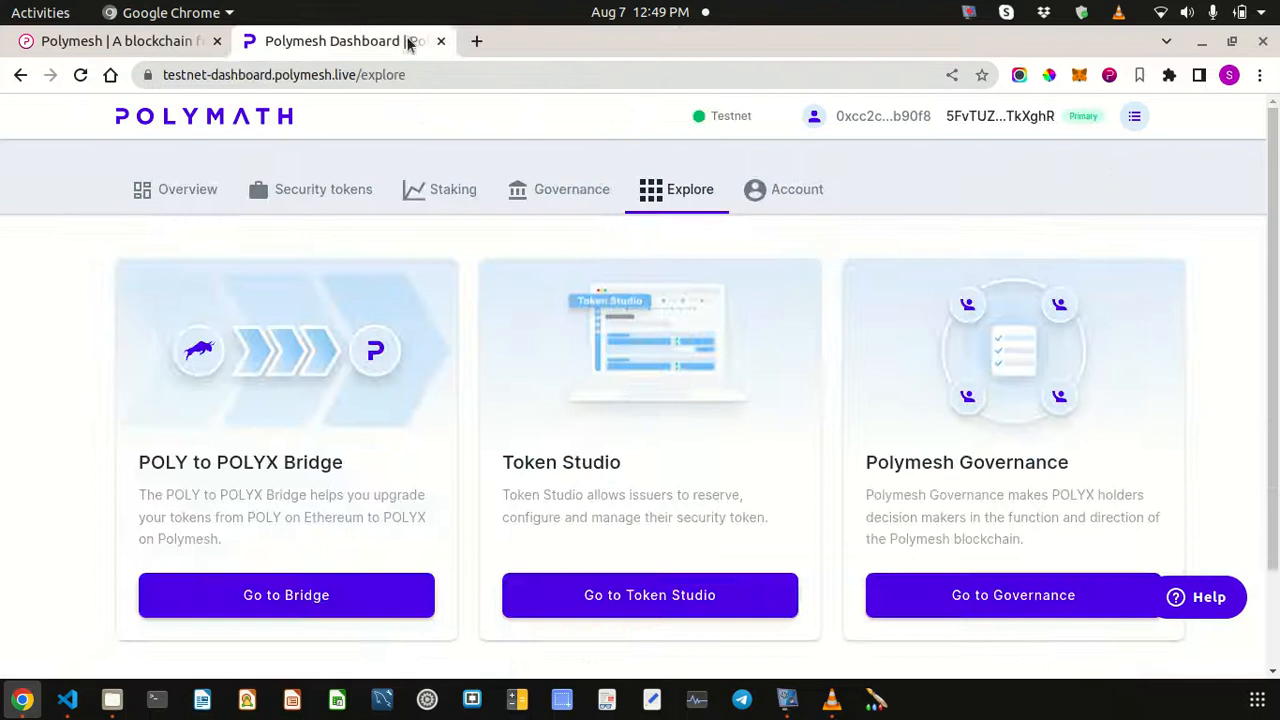
{"action": "left_click", "coordinate": [662, 596]}
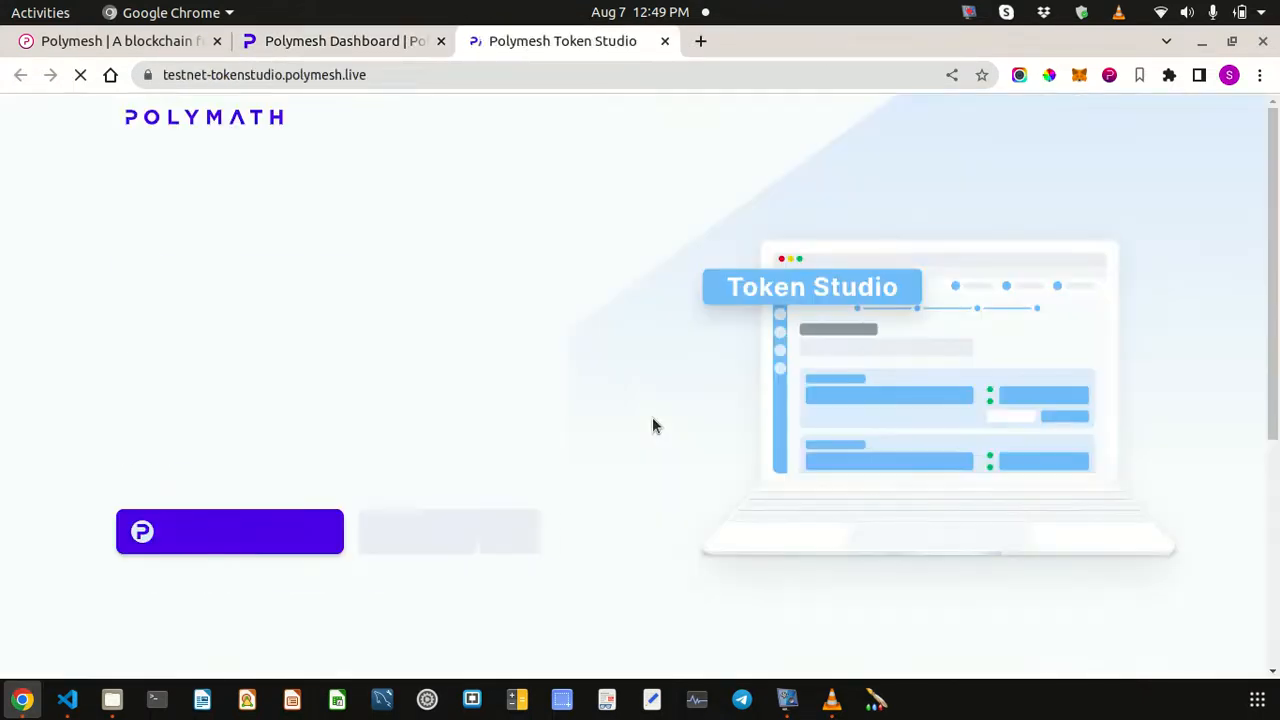
{"action": "left_click", "coordinate": [242, 543]}
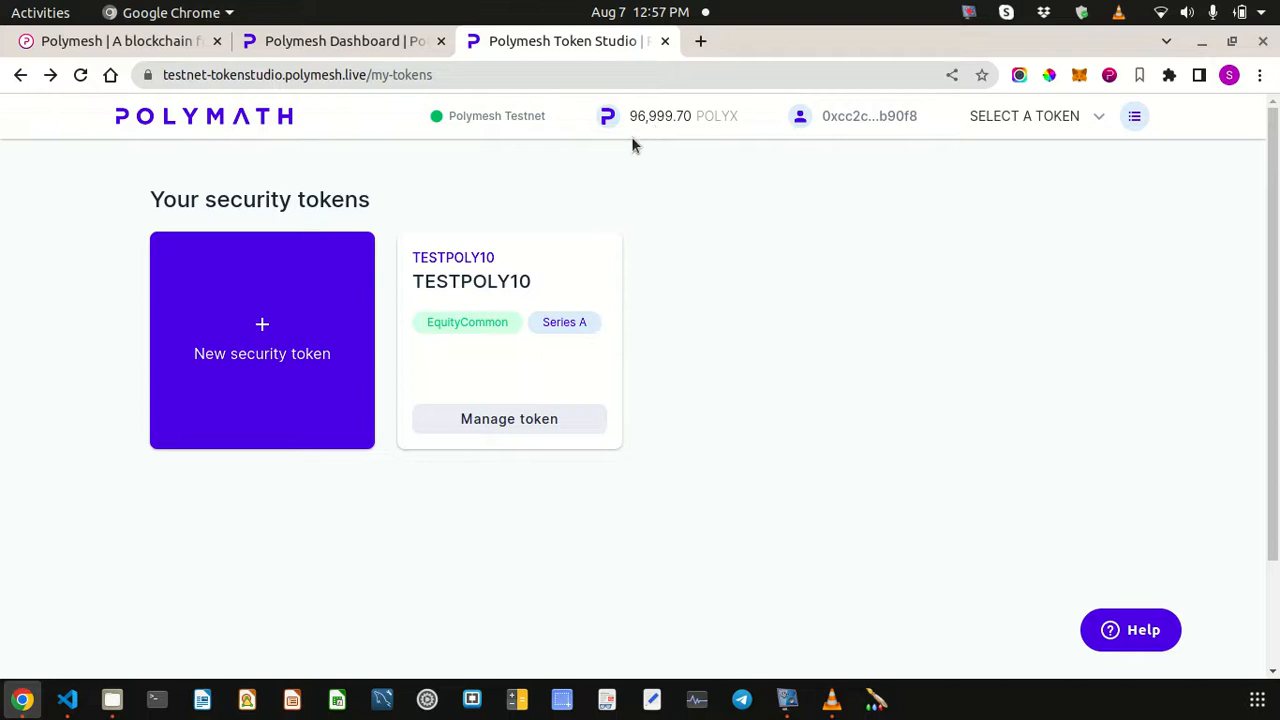
- Open TESTPOLY10's management page and review its 0 supply, Equity Common and Series A details
{"action": "left_click", "coordinate": [495, 420]}
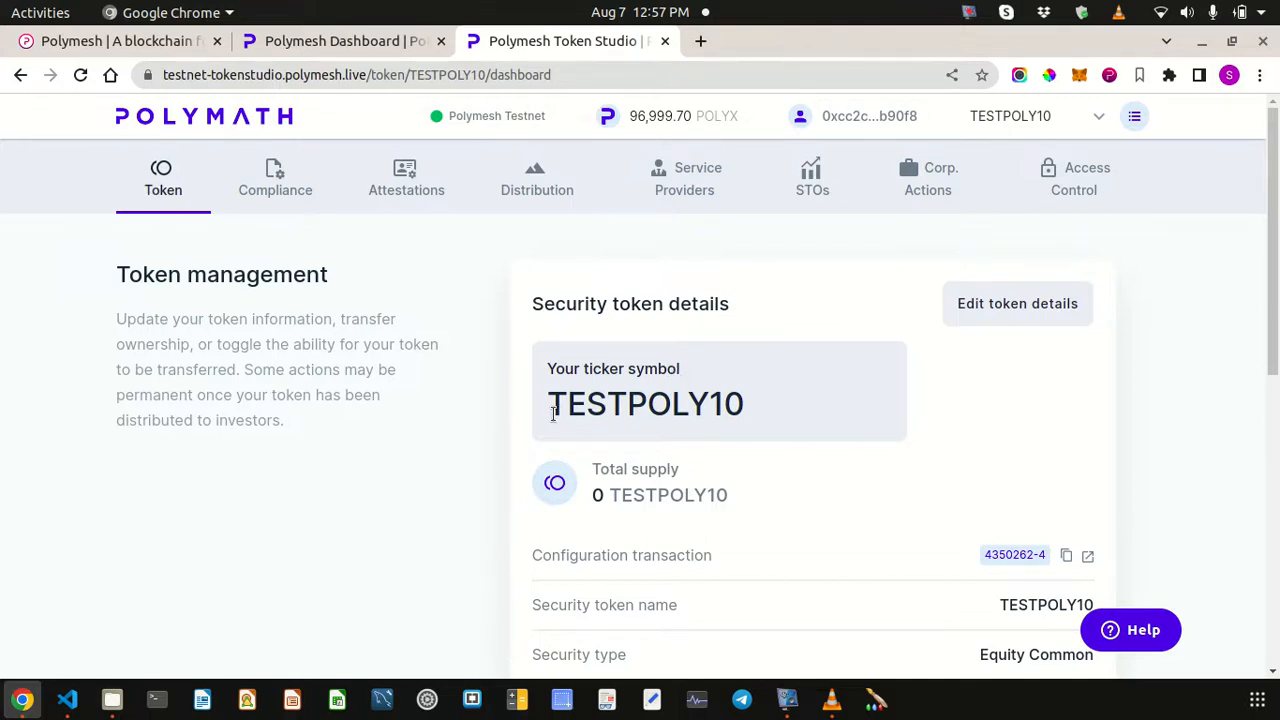
{"action": "left_click_drag", "start_coordinate": [551, 409], "coordinate": [800, 427]}
{"action": "left_click_drag", "start_coordinate": [620, 496], "coordinate": [716, 533]}
{"action": "left_click", "coordinate": [710, 530]}
{"action": "left_click_drag", "start_coordinate": [591, 497], "coordinate": [605, 497]}
{"action": "scroll", "coordinate": [789, 486], "scroll_direction": "down", "scroll_amount": 5}
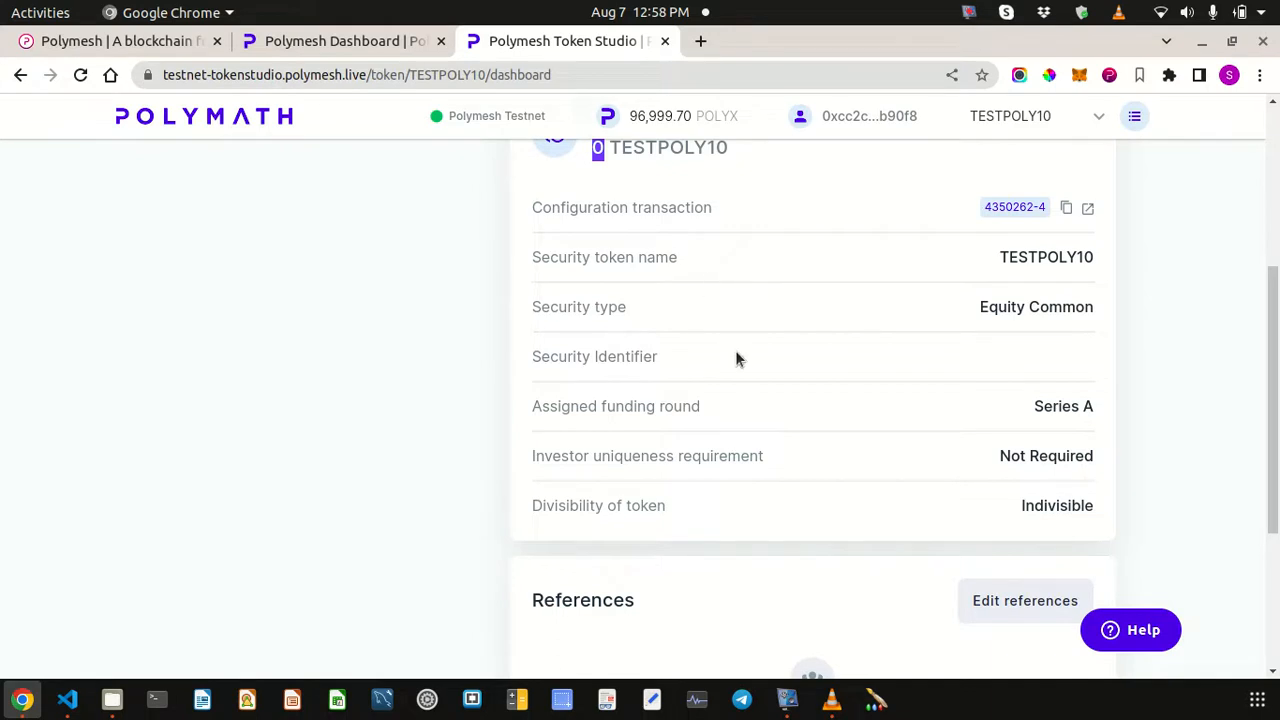
{"action": "scroll", "coordinate": [769, 455], "scroll_direction": "down", "scroll_amount": 1}
{"action": "scroll", "coordinate": [769, 455], "scroll_direction": "up", "scroll_amount": 5}
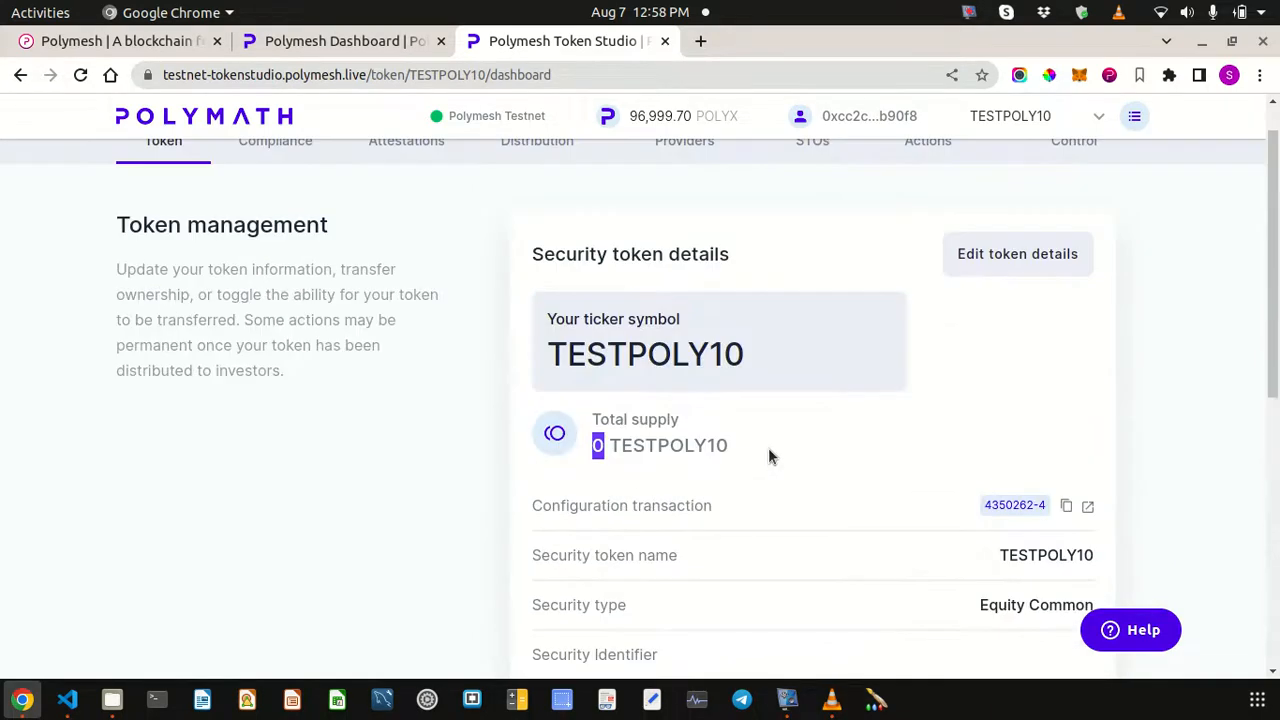
- Open the Security token details editor, then cancel it without saving any changes
{"action": "left_click", "coordinate": [1018, 368]}
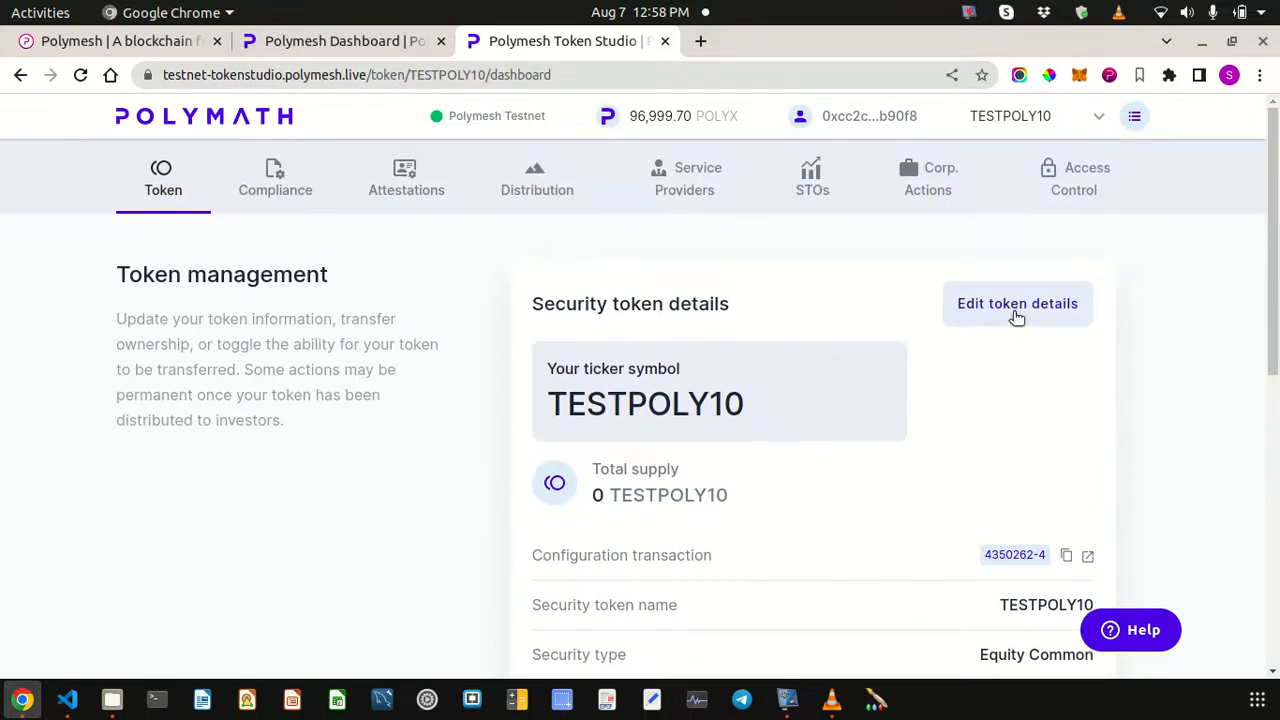
{"action": "left_click", "coordinate": [1016, 304]}
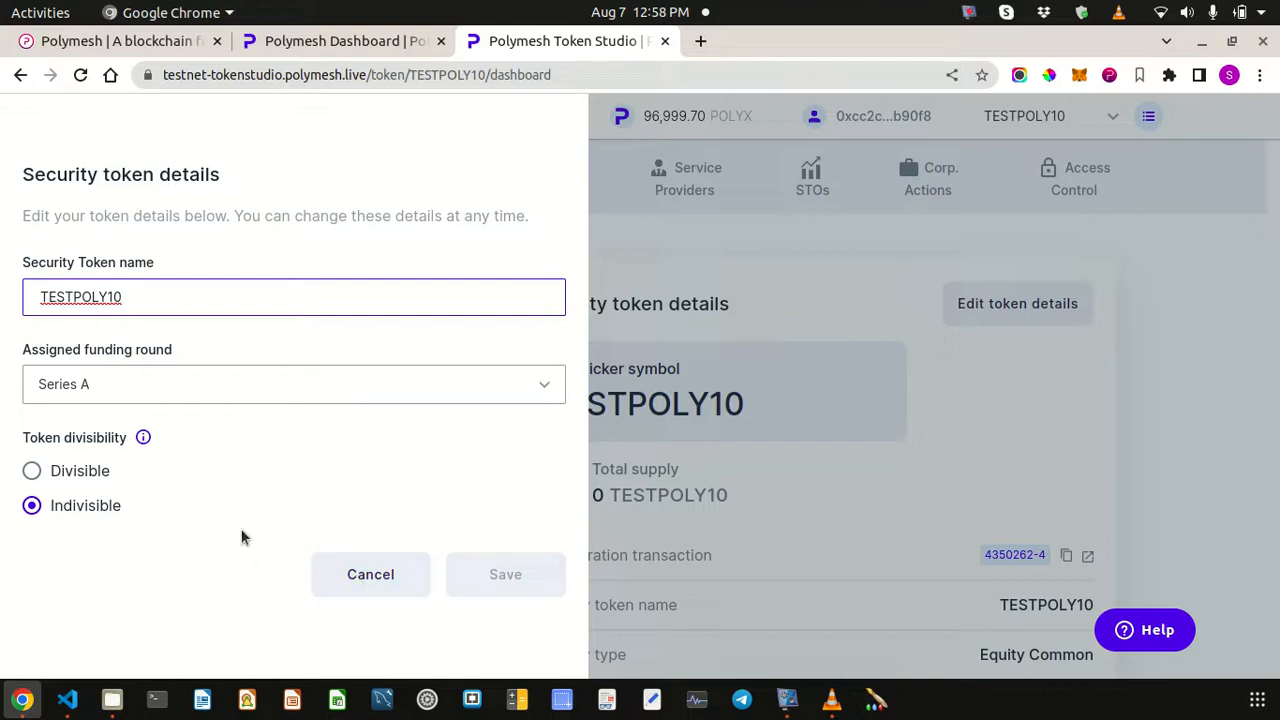
{"action": "left_click", "coordinate": [374, 576]}
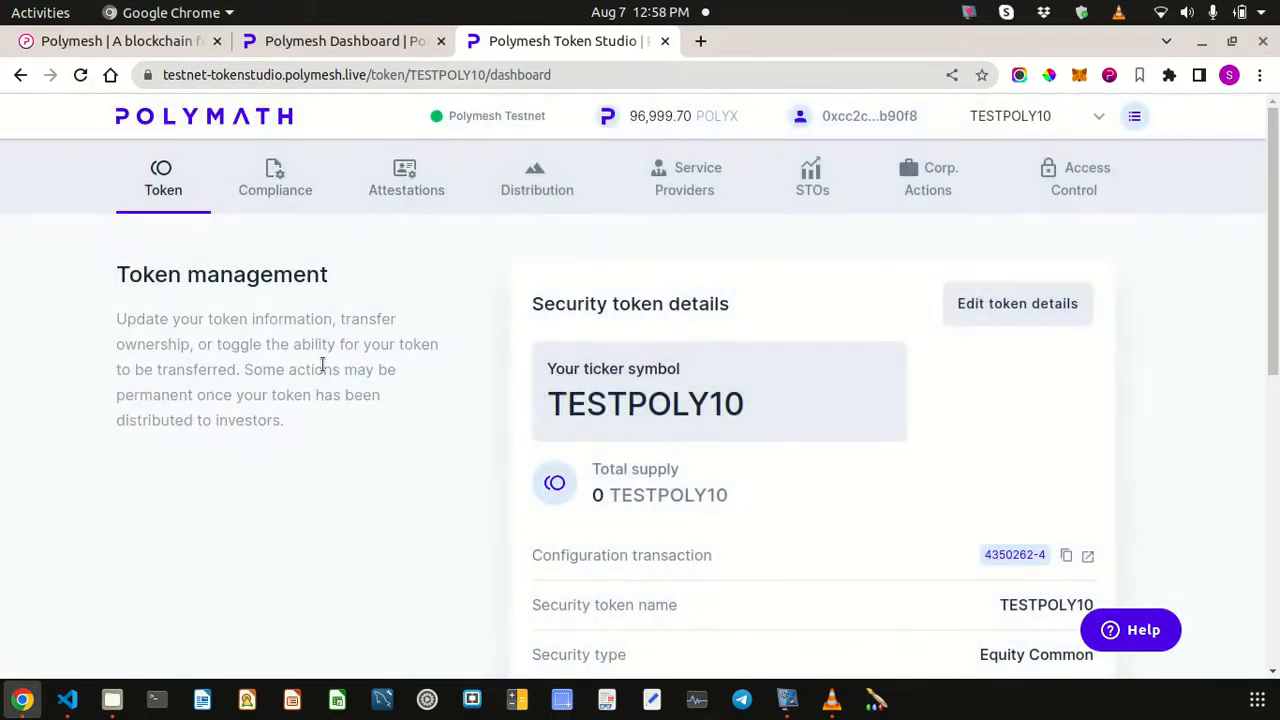
- Go to TESTPOLY10's Compliance page and bring the Token transfer rule section into view
{"action": "left_click", "coordinate": [276, 187]}
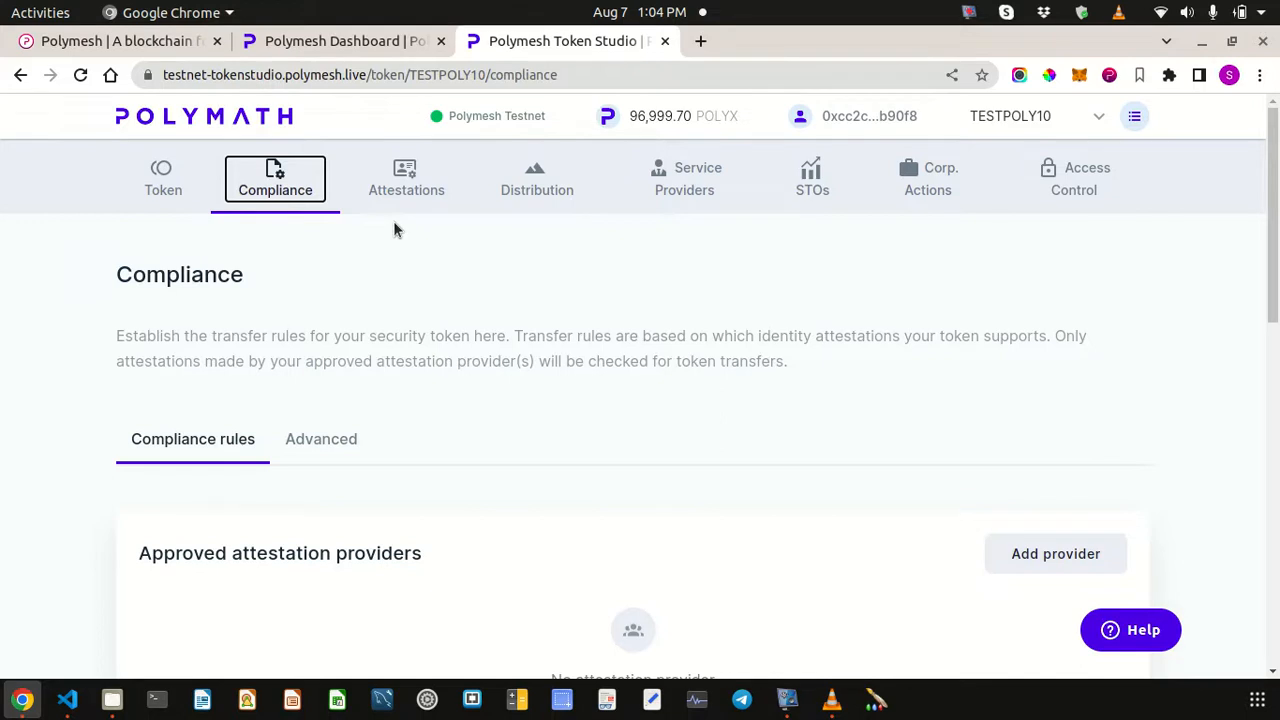
{"action": "left_click", "coordinate": [319, 307]}
{"action": "scroll", "coordinate": [321, 320], "scroll_direction": "down", "scroll_amount": 3}
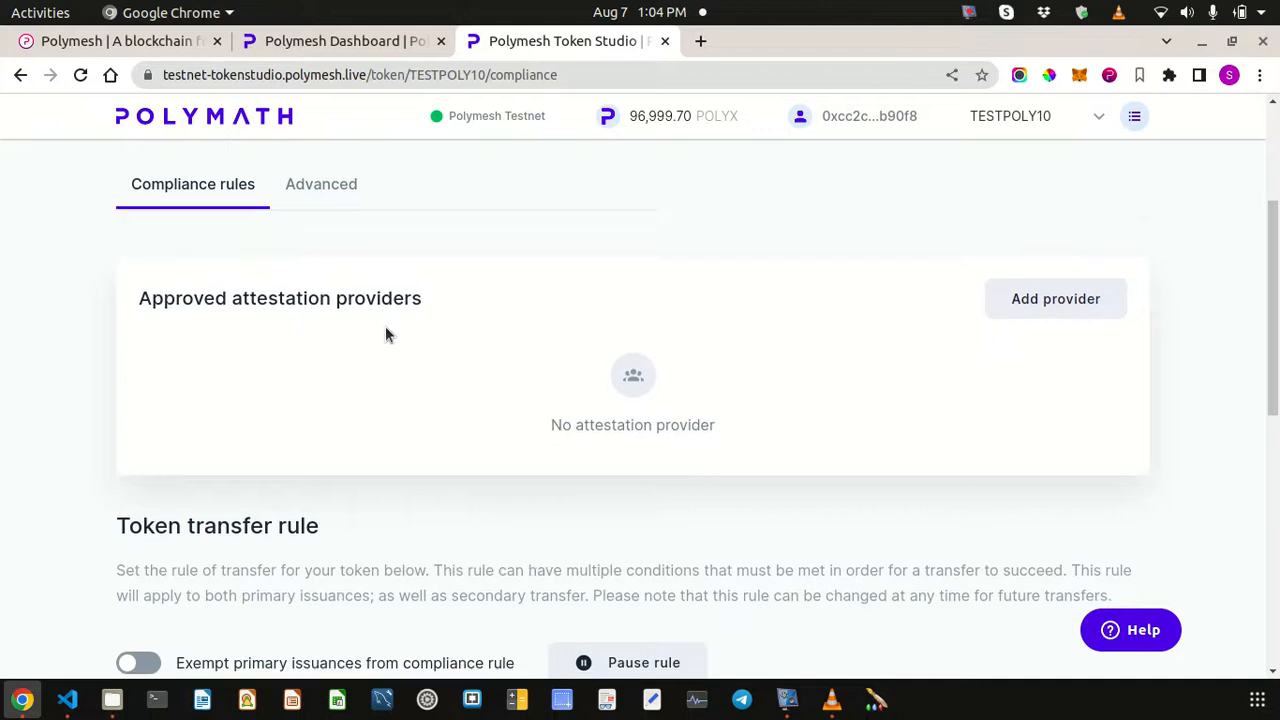
{"action": "scroll", "coordinate": [385, 335], "scroll_direction": "down", "scroll_amount": 3}
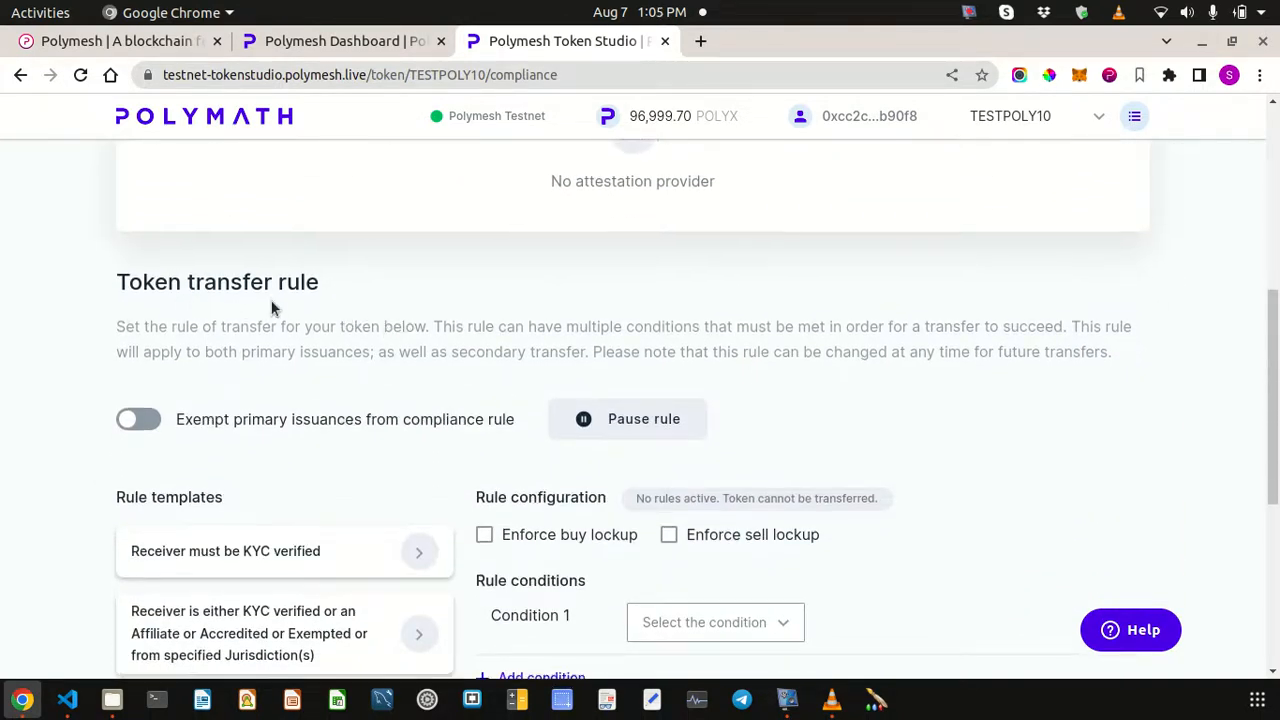
{"action": "scroll", "coordinate": [272, 307], "scroll_direction": "down", "scroll_amount": 1}
{"action": "scroll", "coordinate": [272, 307], "scroll_direction": "down", "scroll_amount": 1}
{"action": "scroll", "coordinate": [272, 307], "scroll_direction": "up", "scroll_amount": 1}
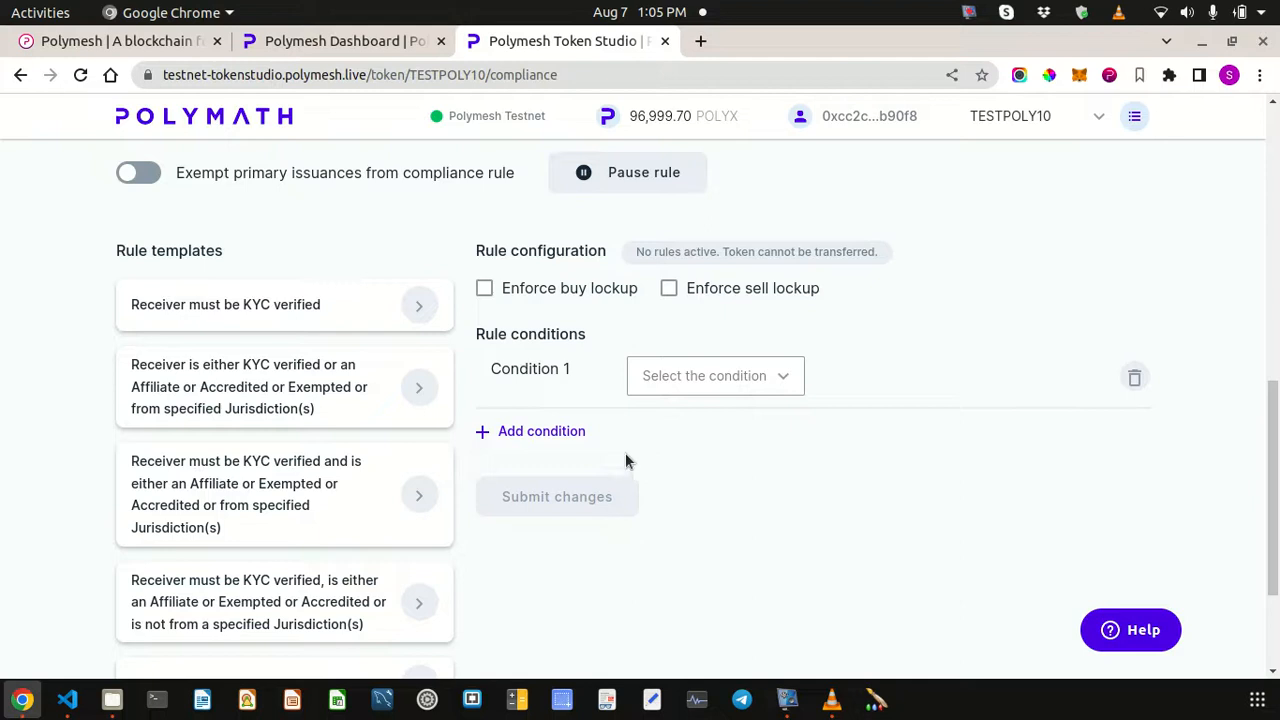
- Set Condition 1 to Must be KYC and submit the transfer rule change
{"action": "left_click", "coordinate": [697, 375]}
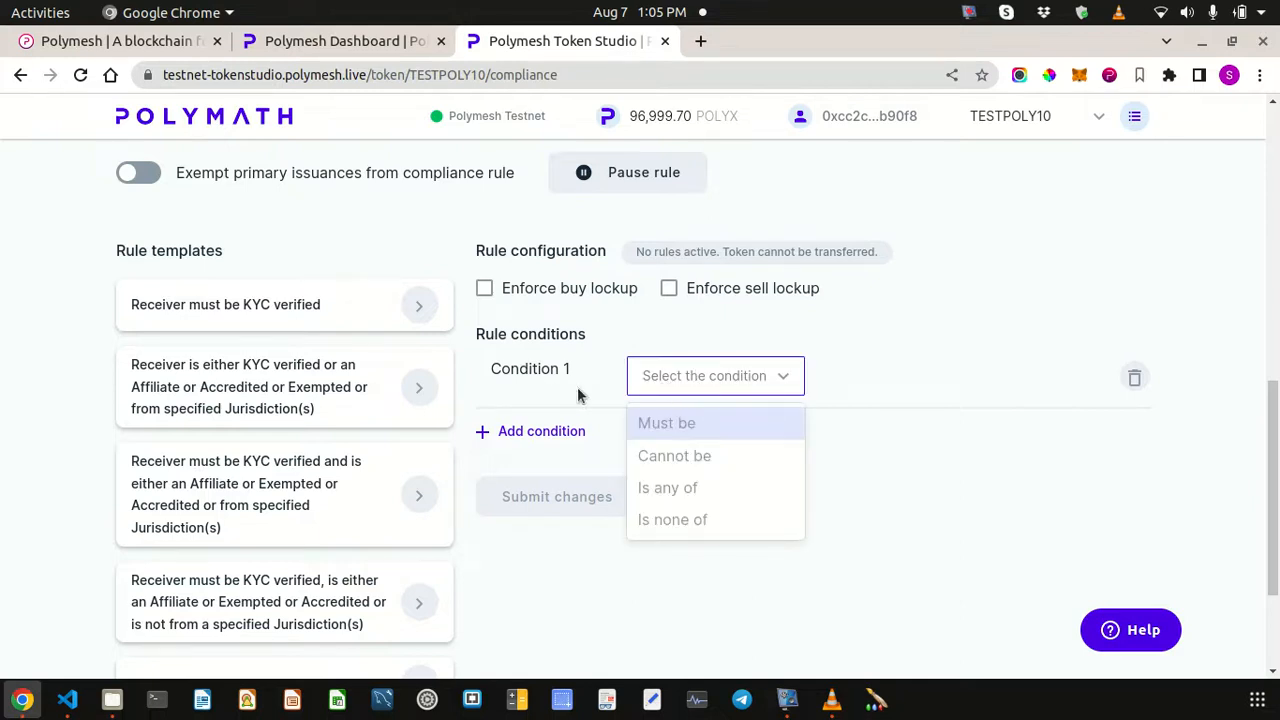
{"action": "left_click", "coordinate": [660, 424]}
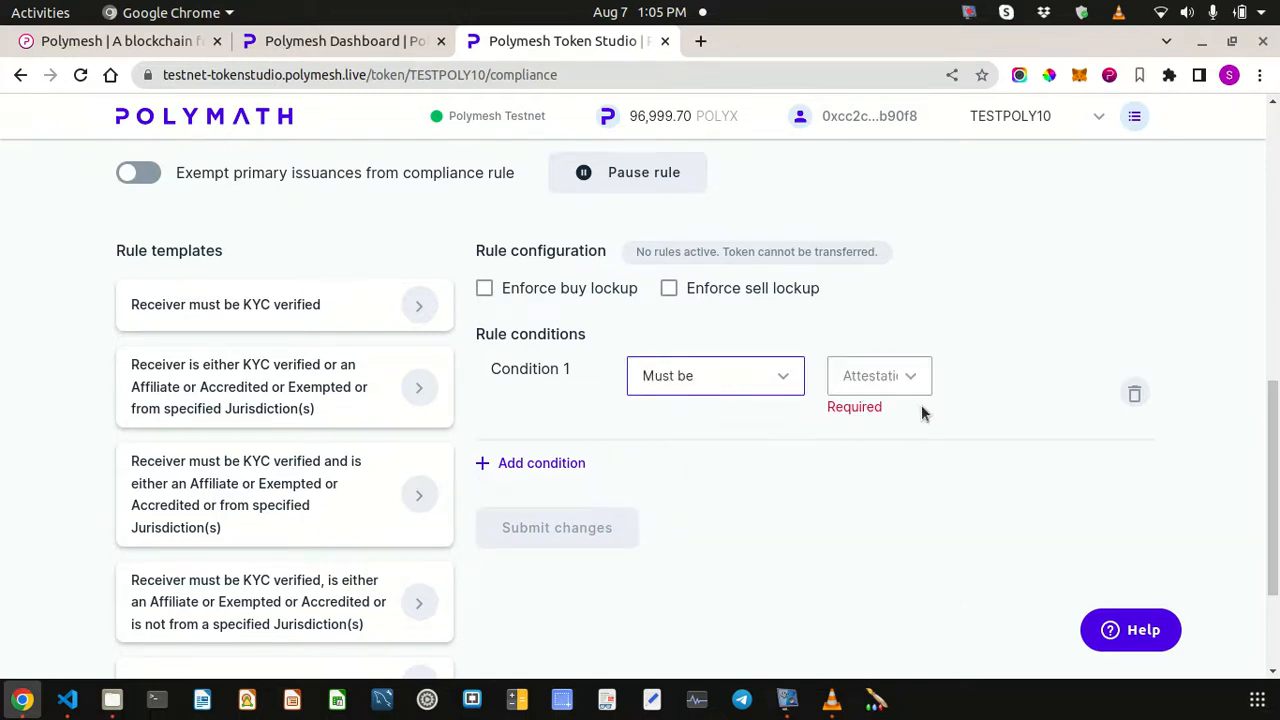
{"action": "left_click", "coordinate": [904, 376]}
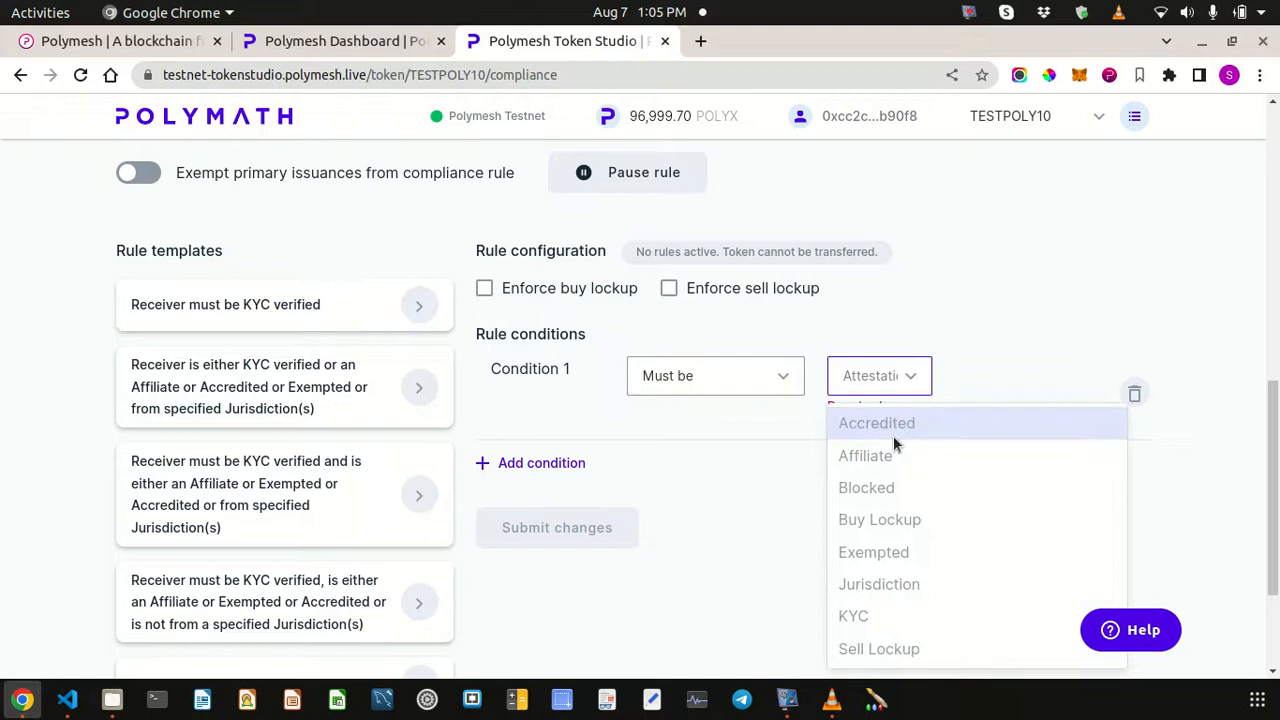
{"action": "left_click", "coordinate": [894, 617]}
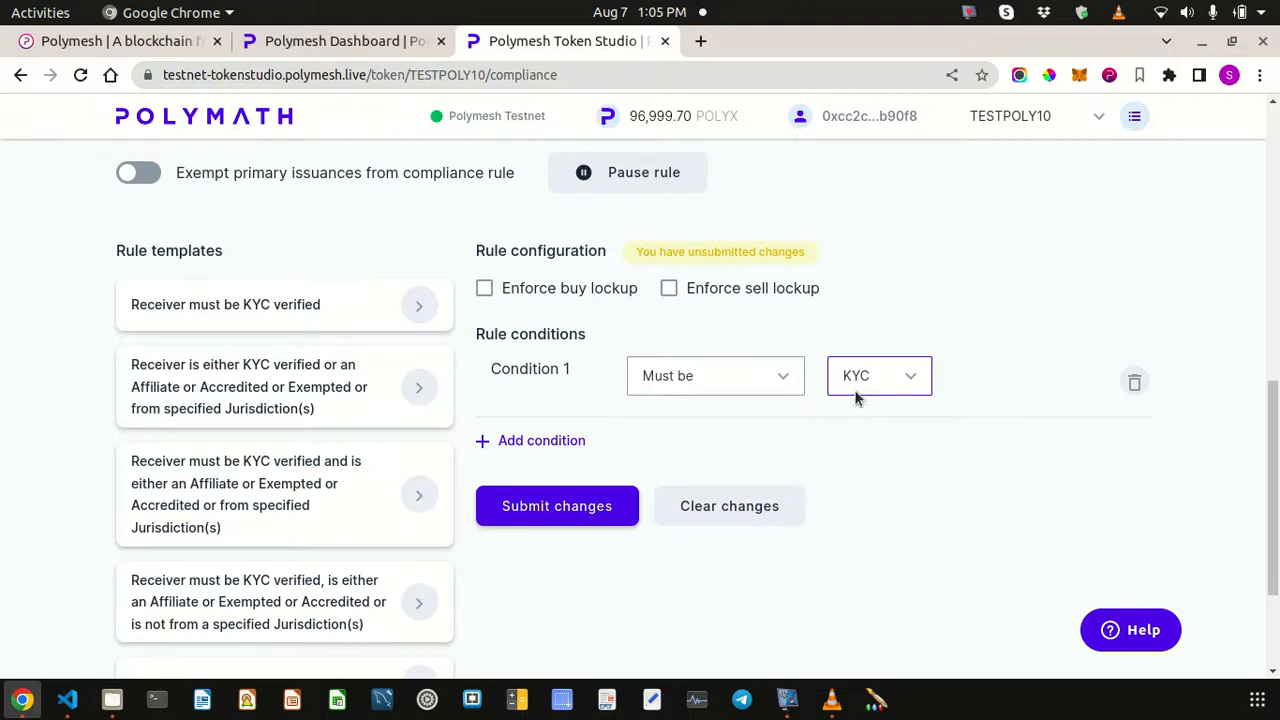
{"action": "left_click", "coordinate": [557, 512]}
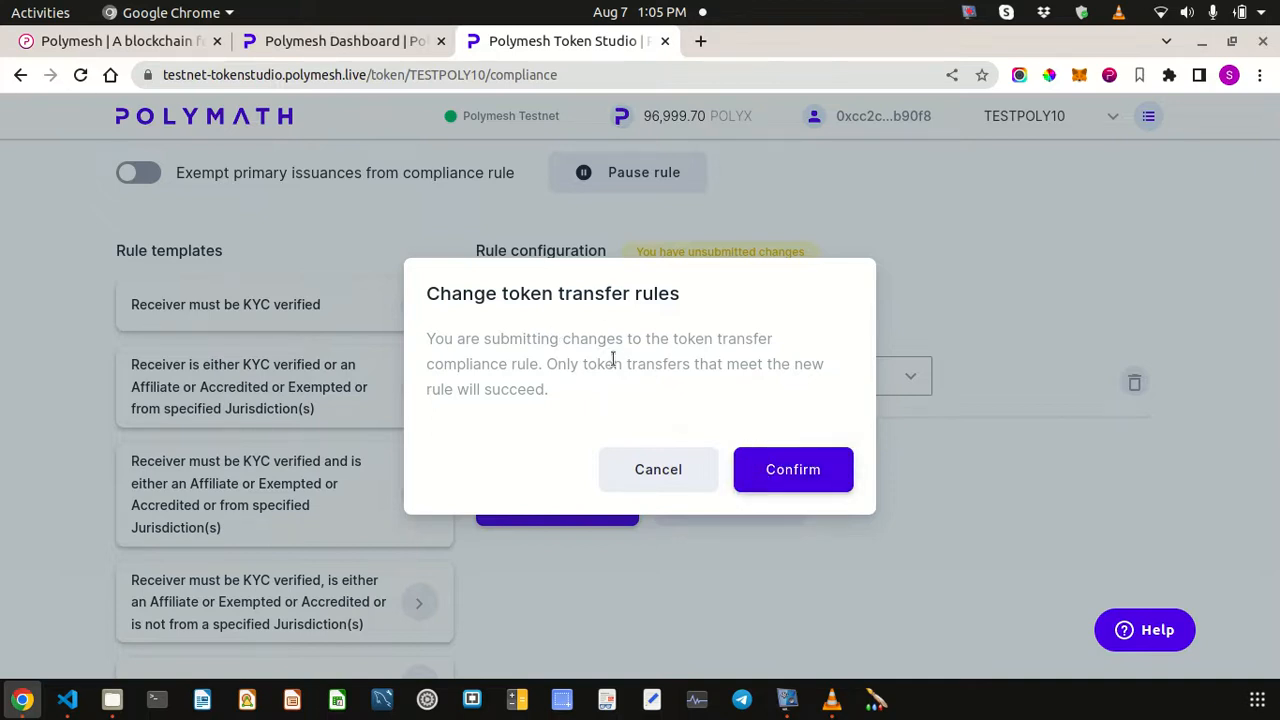
- Confirm the KYC rule change, sign it with the wallet password, and collapse the notifications
{"action": "left_click", "coordinate": [792, 472]}
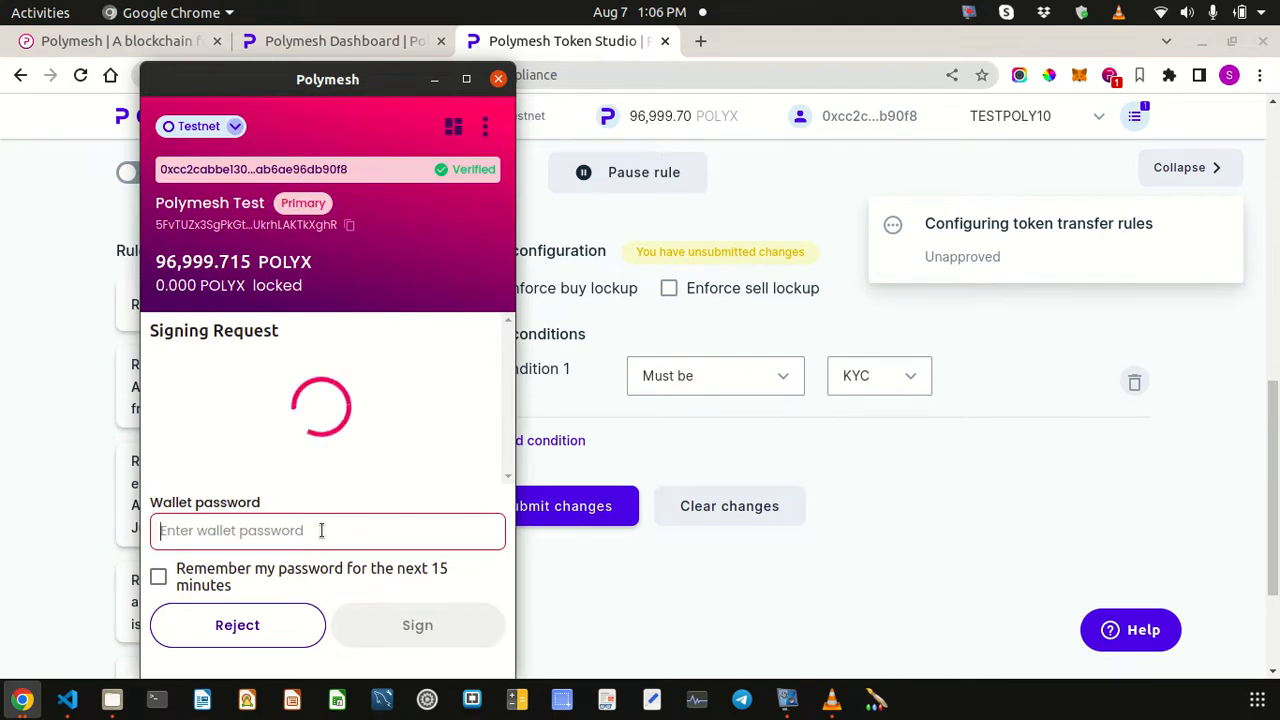
{"action": "type", "text": "•••••••••"}
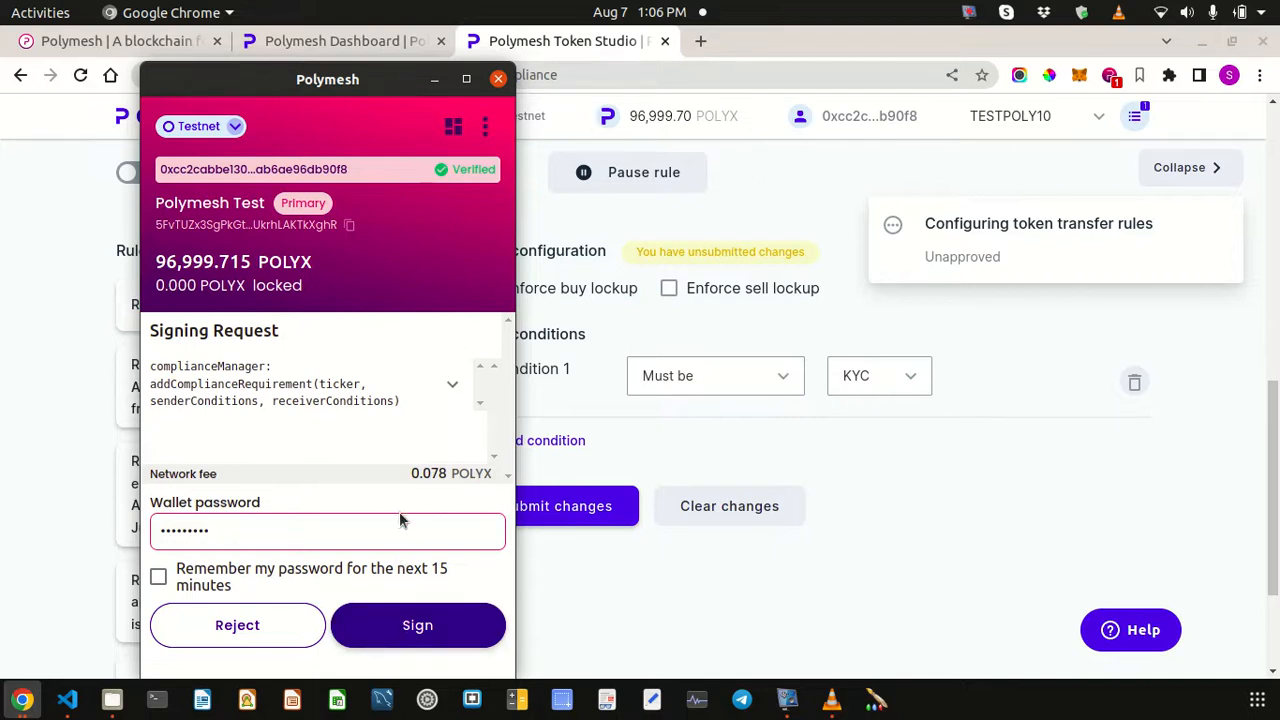
{"action": "left_click", "coordinate": [432, 627]}
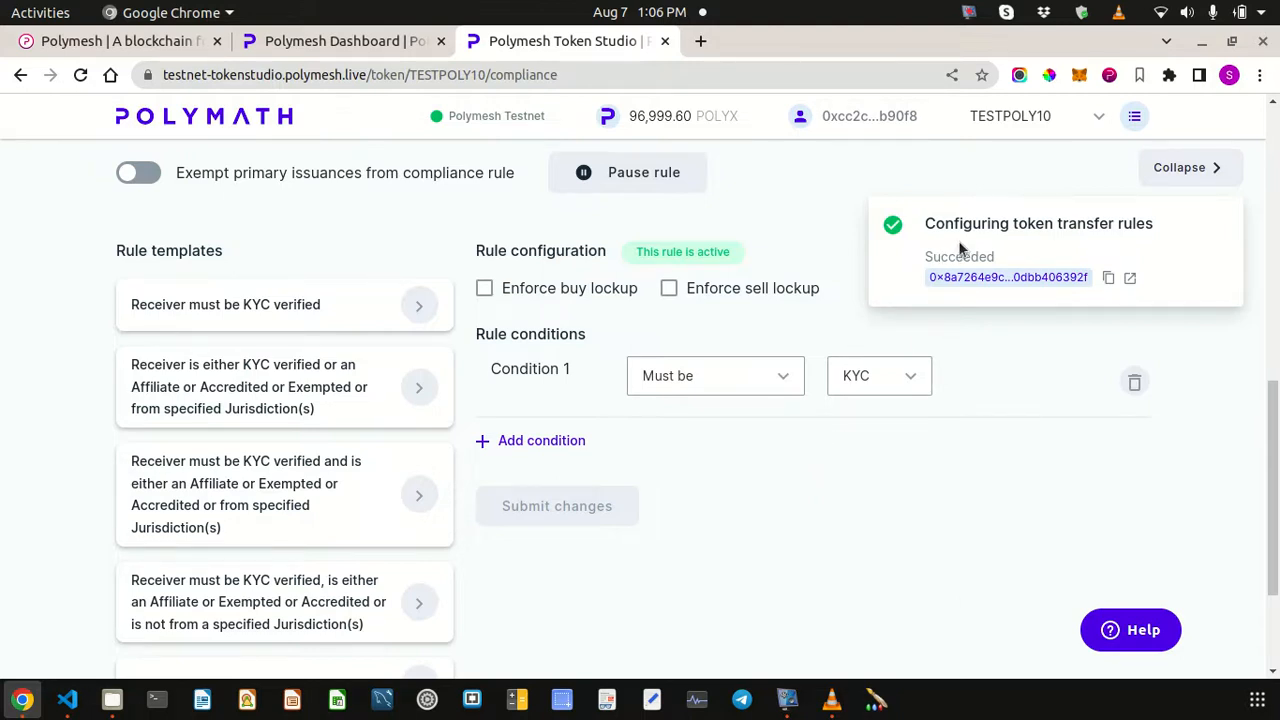
{"action": "left_click", "coordinate": [1213, 172]}
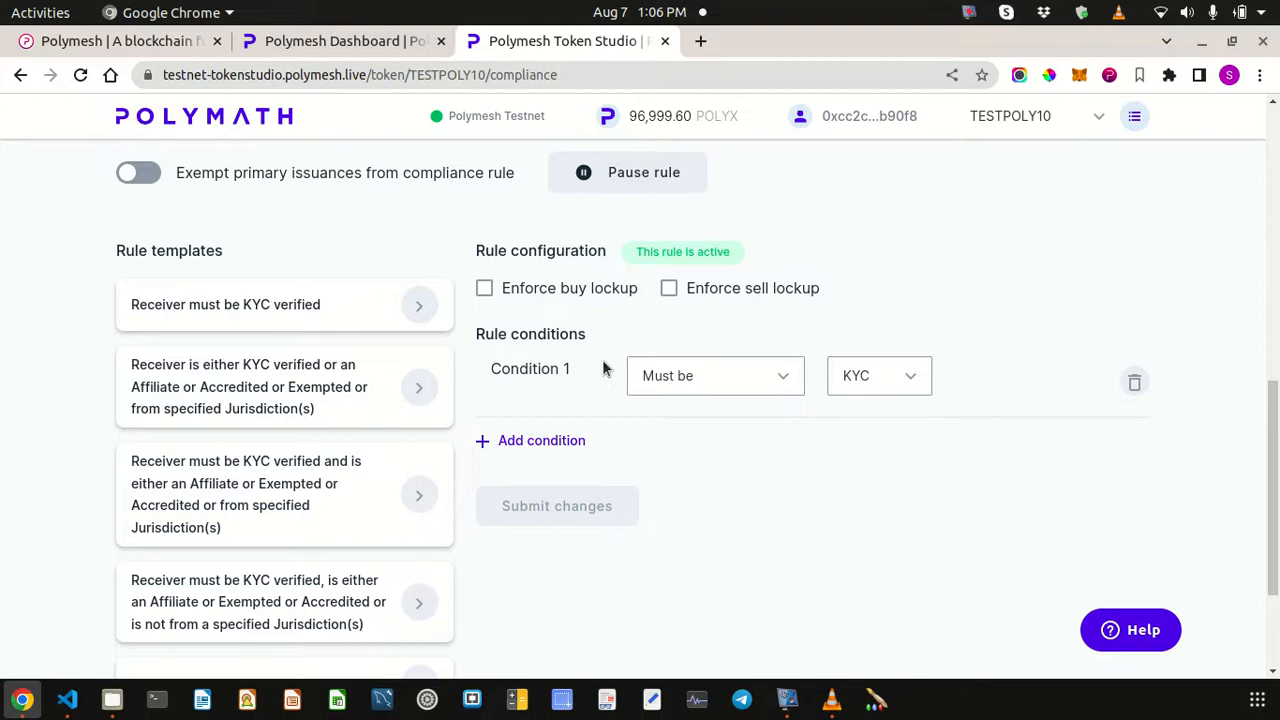
- Add Condition 2 and set it to Must be Jurisdiction
{"action": "left_click", "coordinate": [540, 441]}
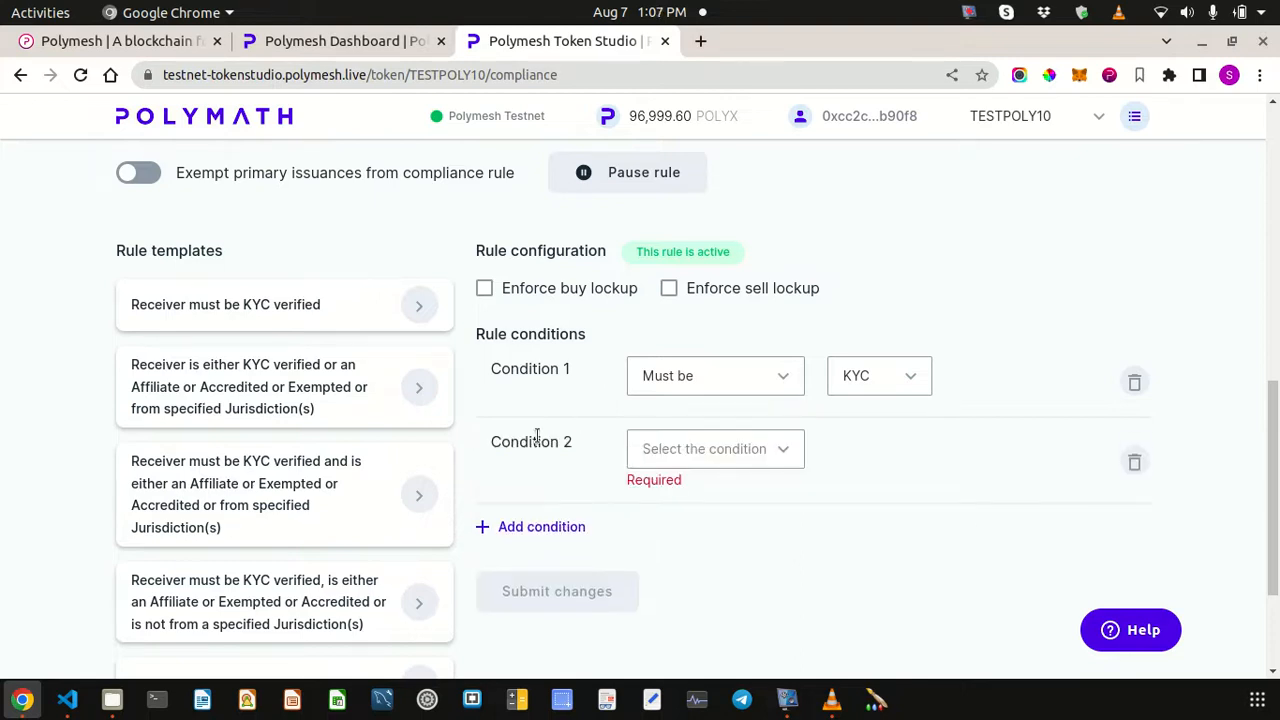
{"action": "left_click", "coordinate": [770, 449]}
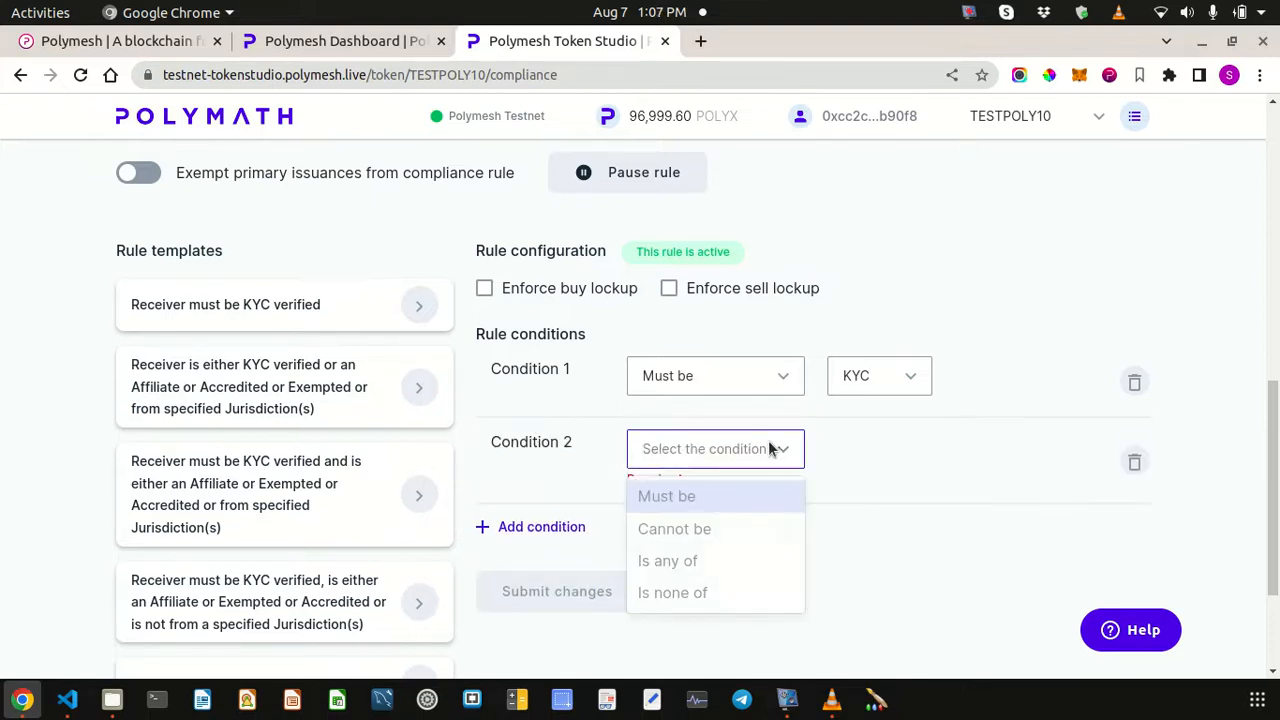
{"action": "left_click", "coordinate": [699, 494]}
{"action": "left_click", "coordinate": [877, 448]}
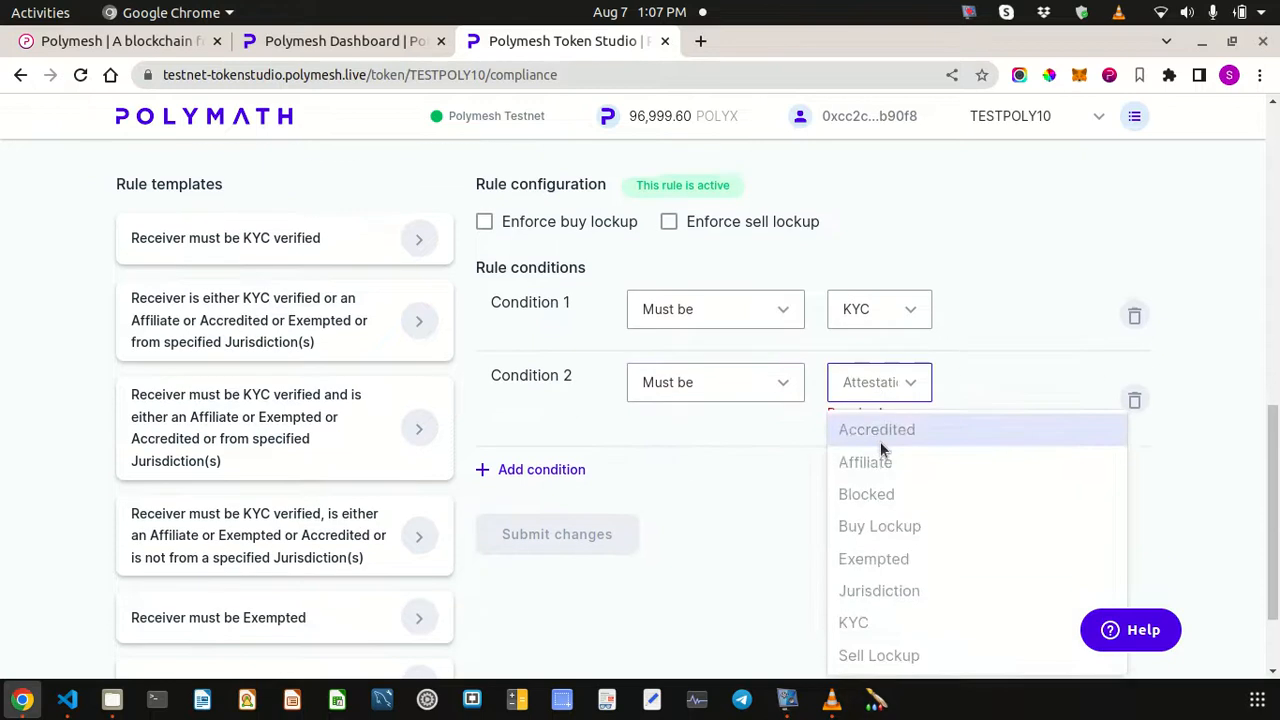
{"action": "left_click", "coordinate": [891, 587]}
- Search for and select United States of America as the jurisdiction, then submit the changes
{"action": "left_click", "coordinate": [1021, 388]}
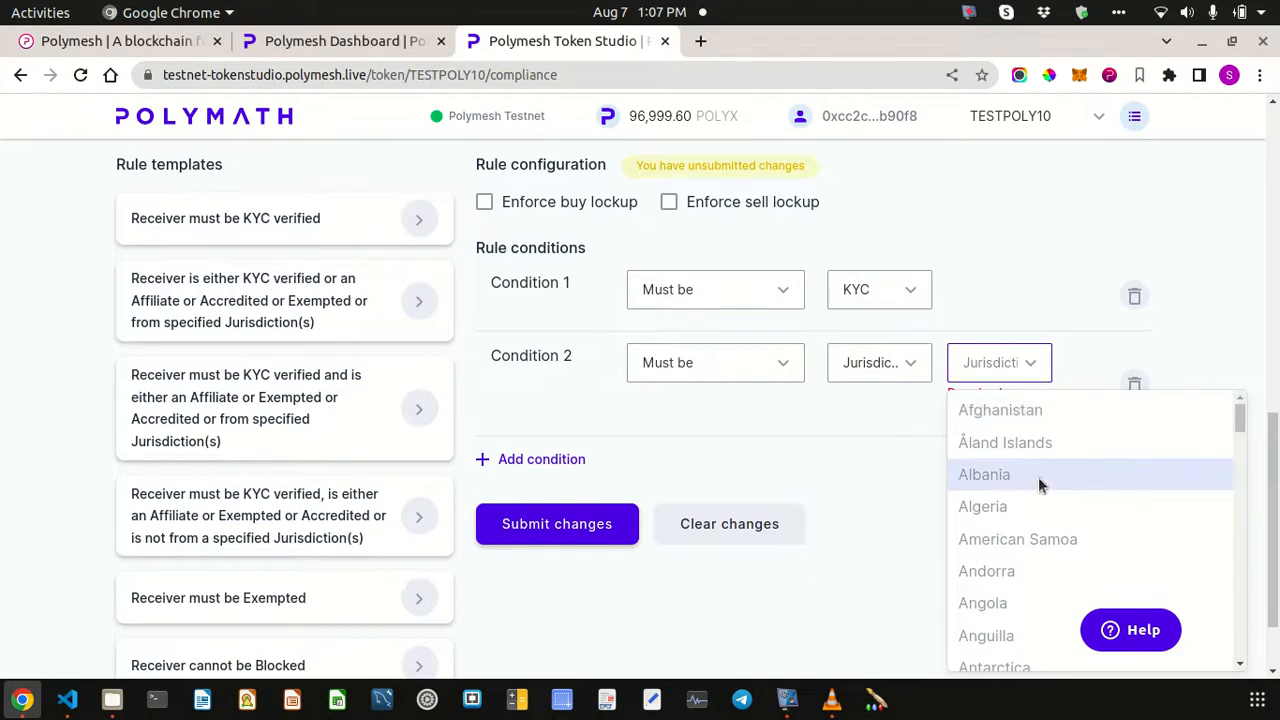
{"action": "type", "text": "uq"}
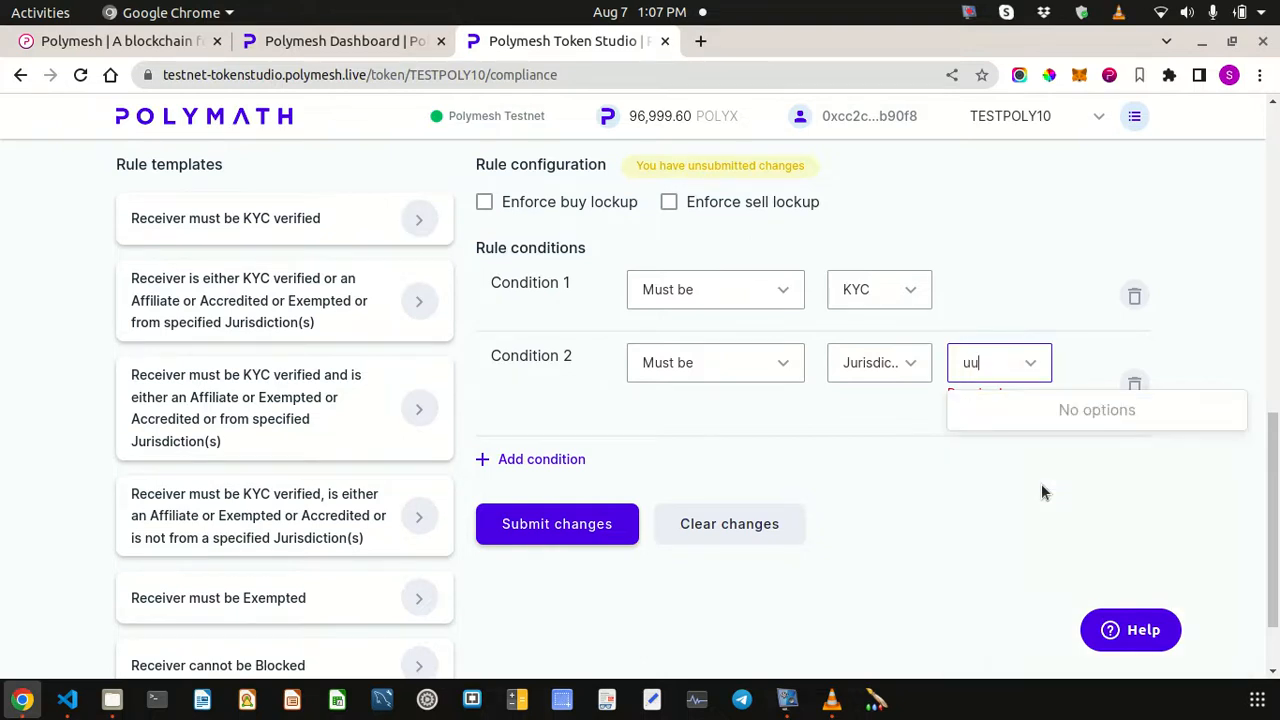
{"action": "key", "text": "BackSpace"}
{"action": "key", "text": "BackSpace"}
{"action": "type", "text": "USA"}
{"action": "key", "text": "BackSpace"}
{"action": "key", "text": "BackSpace"}
{"action": "type", "text": "S"}
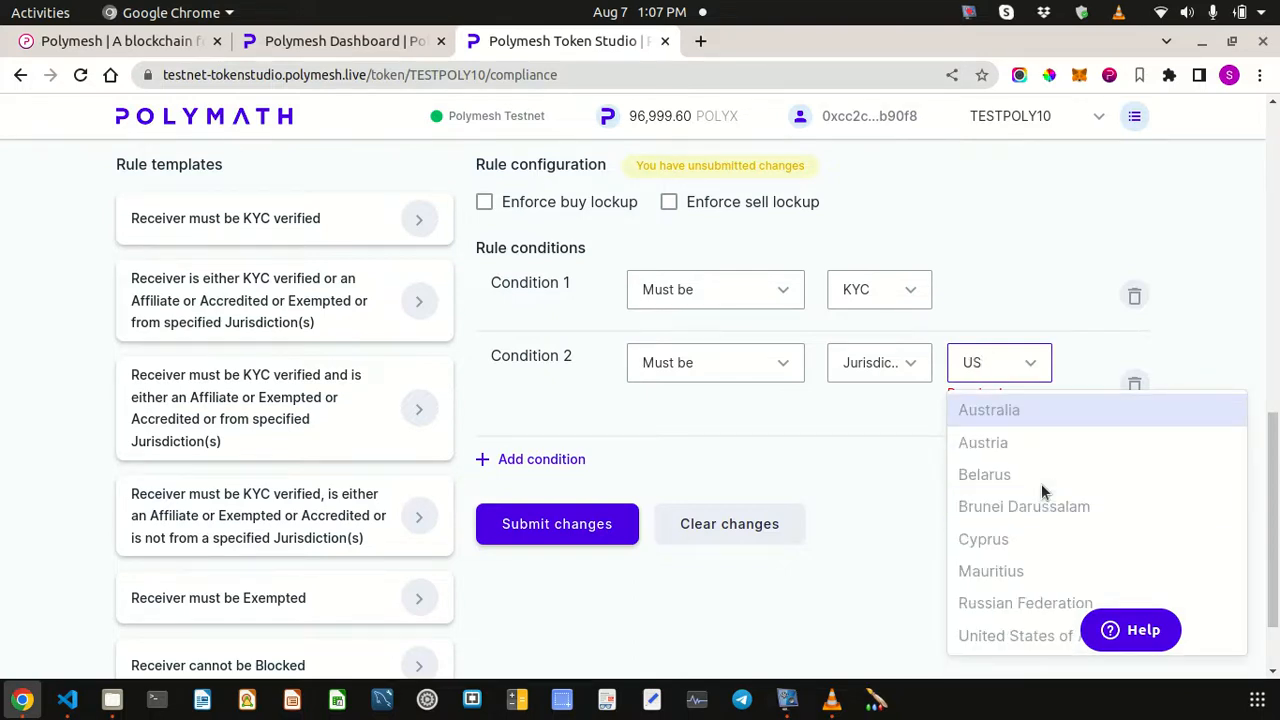
{"action": "key", "text": "BackSpace"}
{"action": "key", "text": "BackSpace"}
{"action": "type", "text": "Uni"}
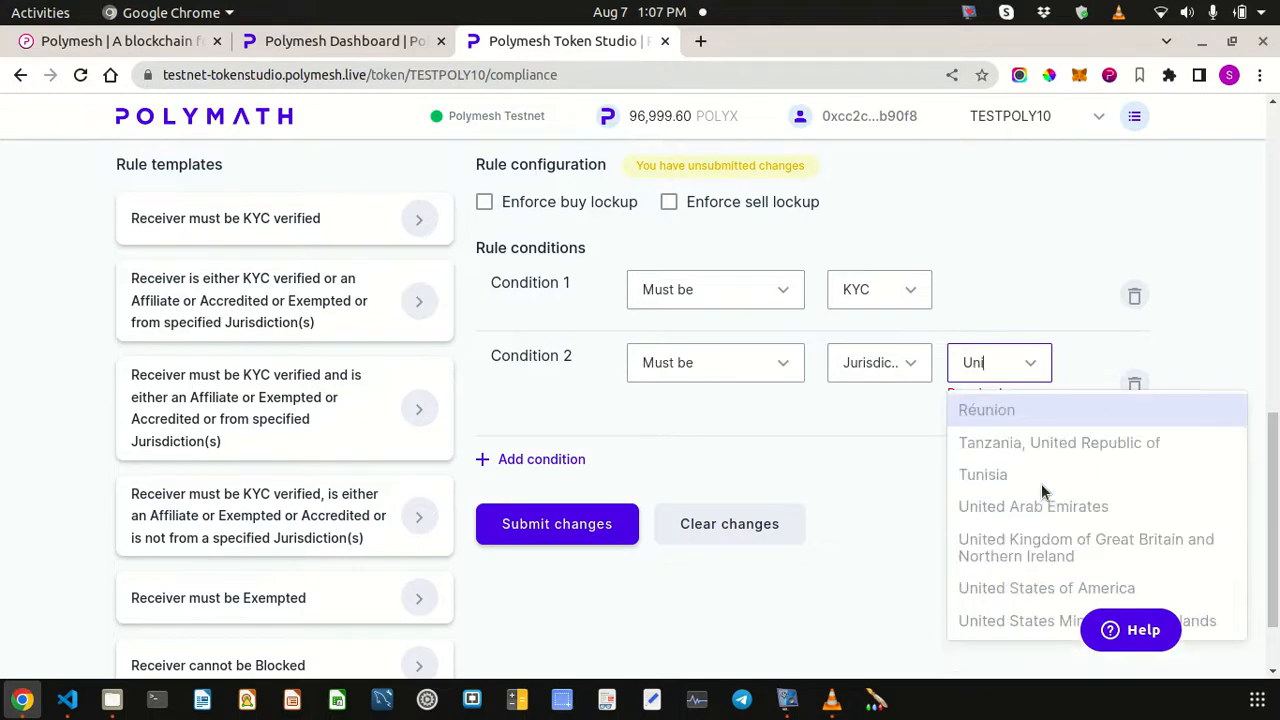
{"action": "type", "text": "ted Stat"}
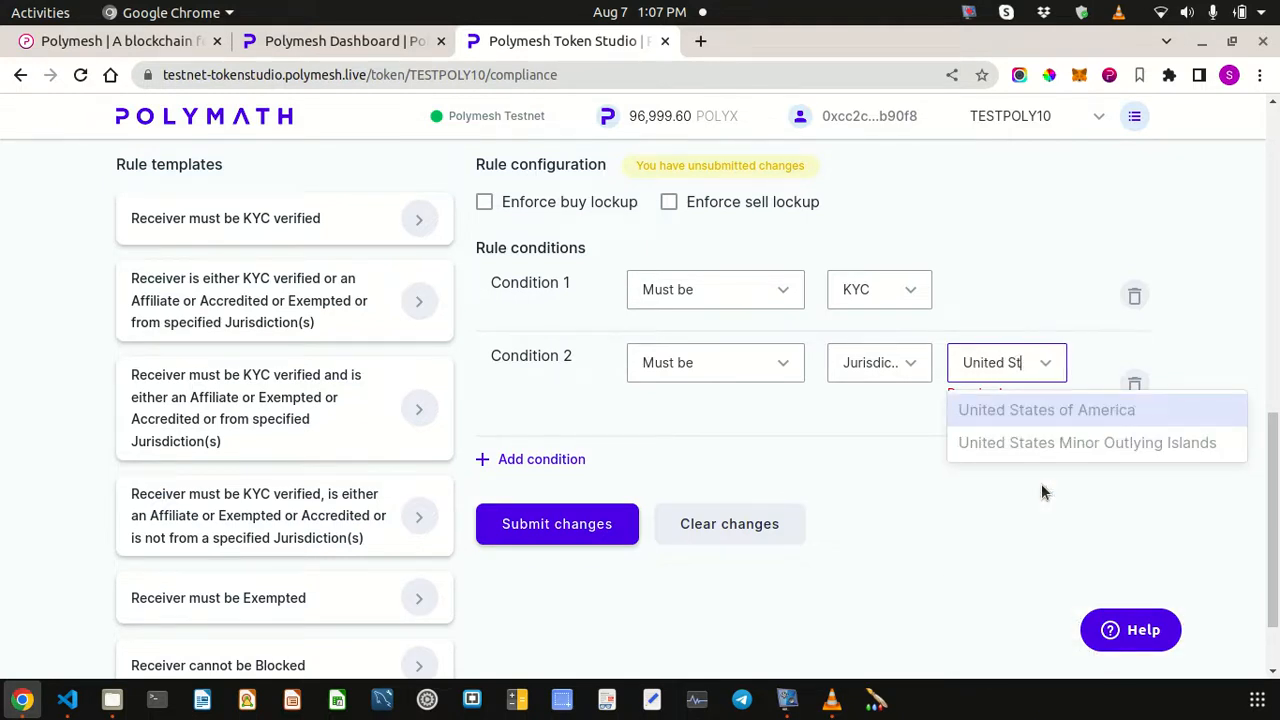
{"action": "left_click", "coordinate": [1022, 410]}
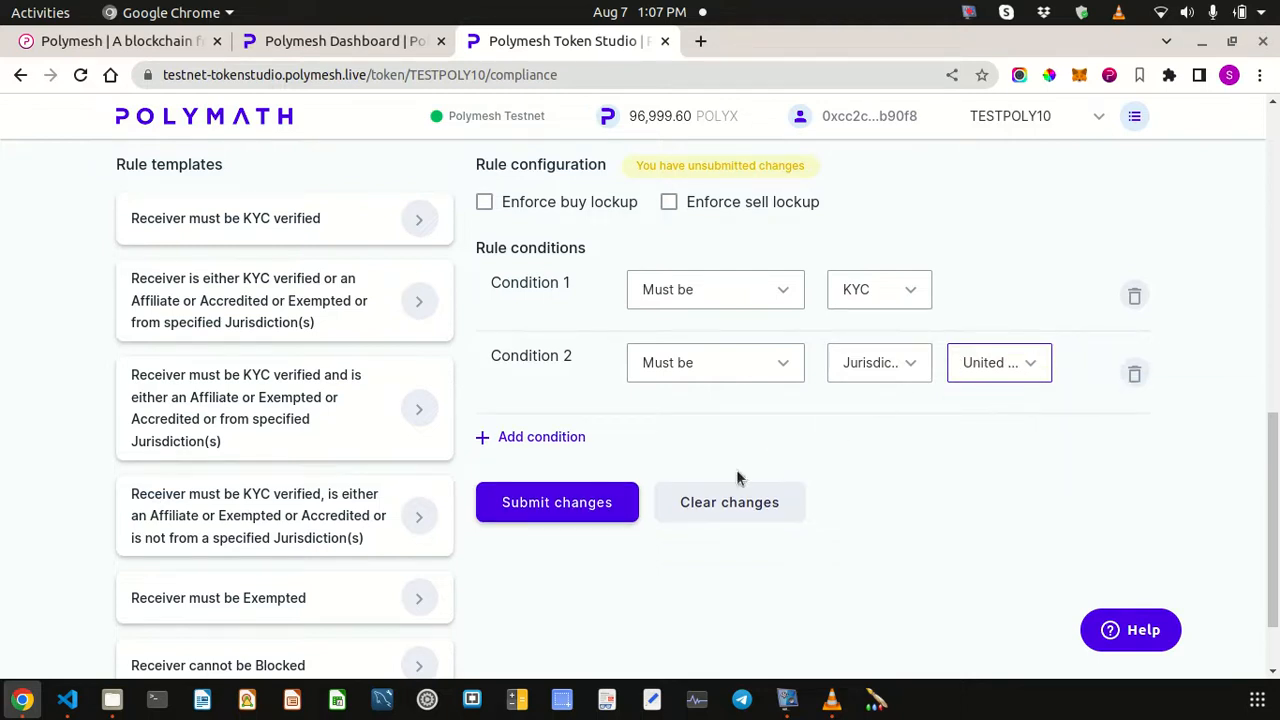
{"action": "left_click", "coordinate": [562, 512]}
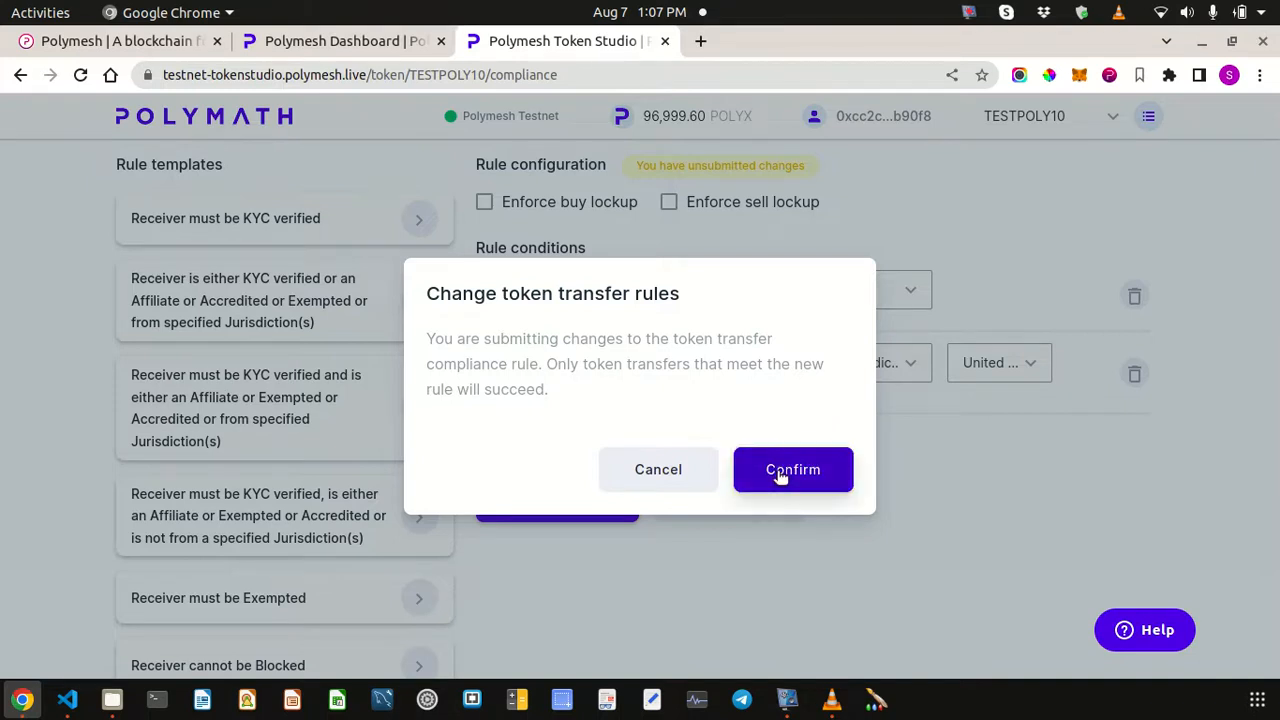
- Confirm the KYC and Jurisdiction rule update, sign it with the wallet password, and dismiss notifications
{"action": "left_click", "coordinate": [780, 477]}
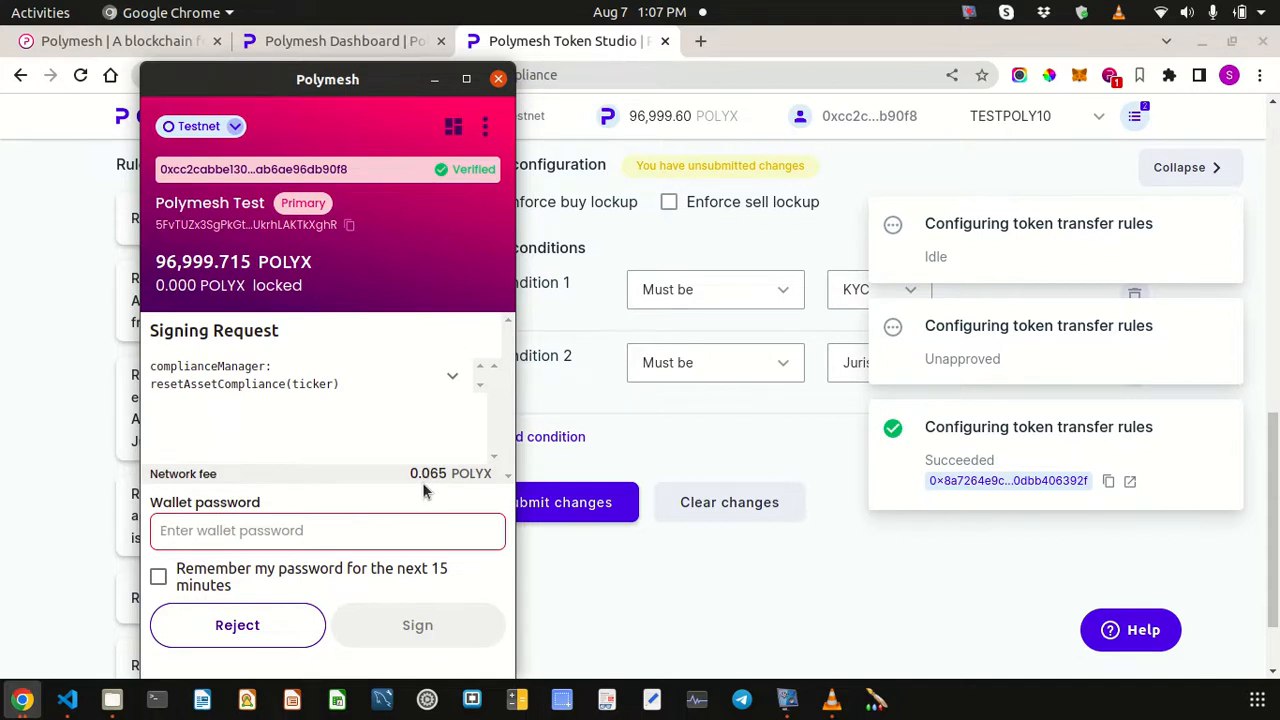
{"action": "type", "text": "•••••••••"}
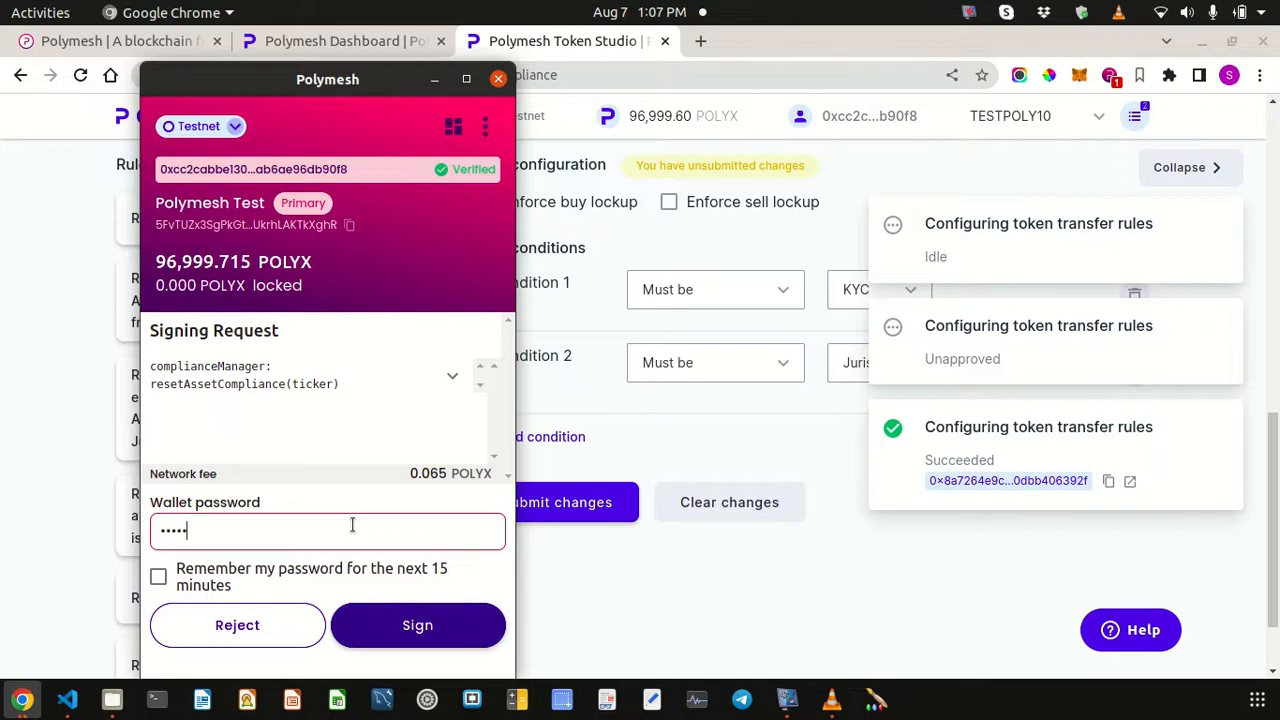
{"action": "left_click", "coordinate": [408, 623]}
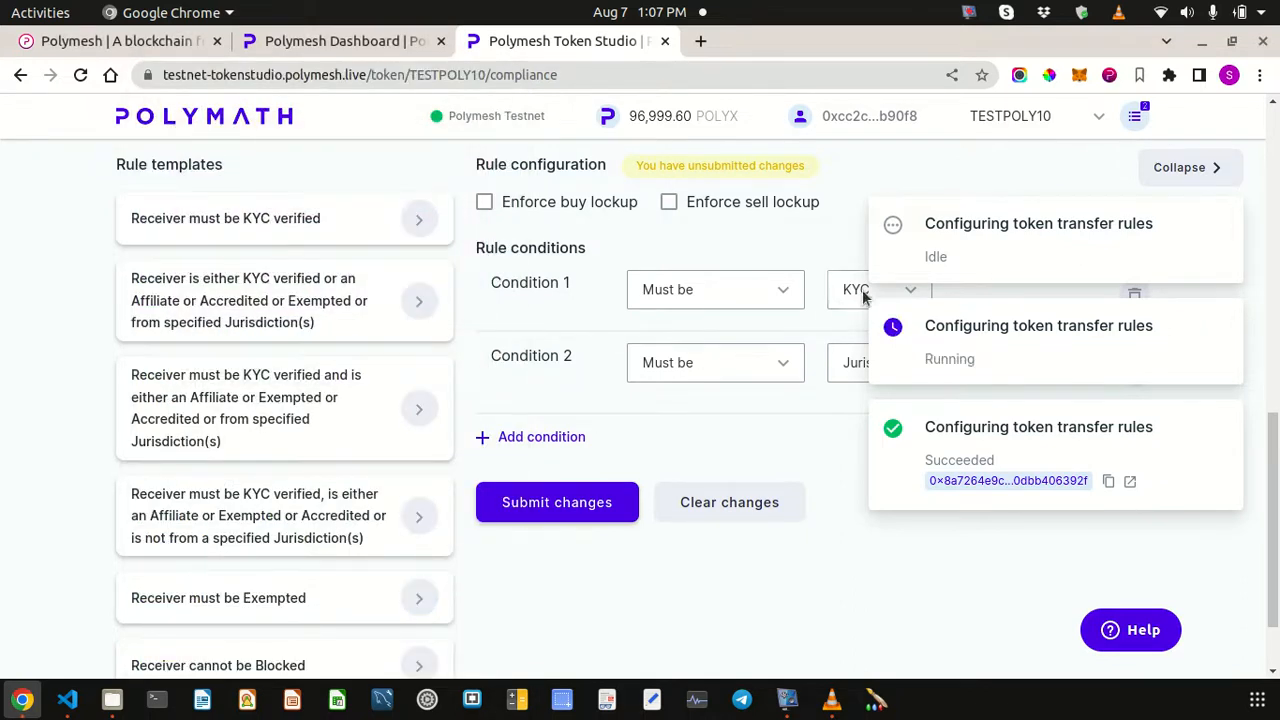
{"action": "left_click", "coordinate": [1166, 167]}
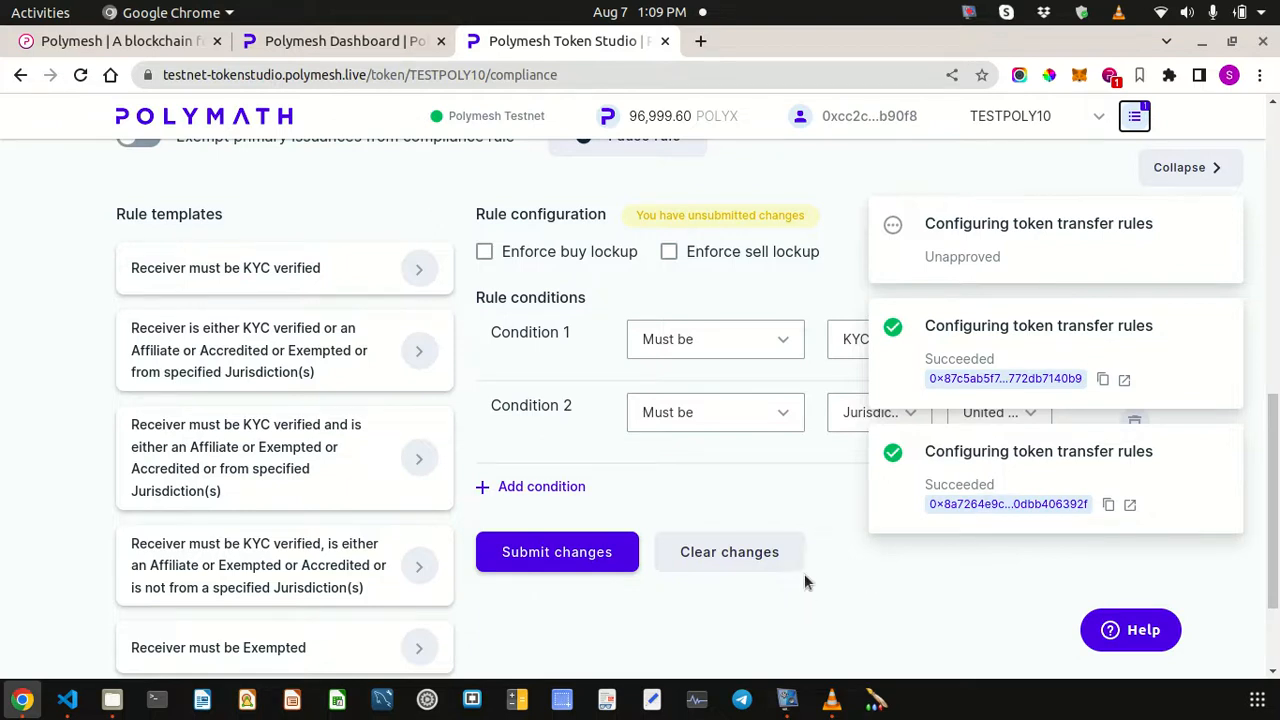
- Collapse the transactions panel and scroll up to the empty Approved attestation providers card
{"action": "left_click", "coordinate": [1182, 172]}
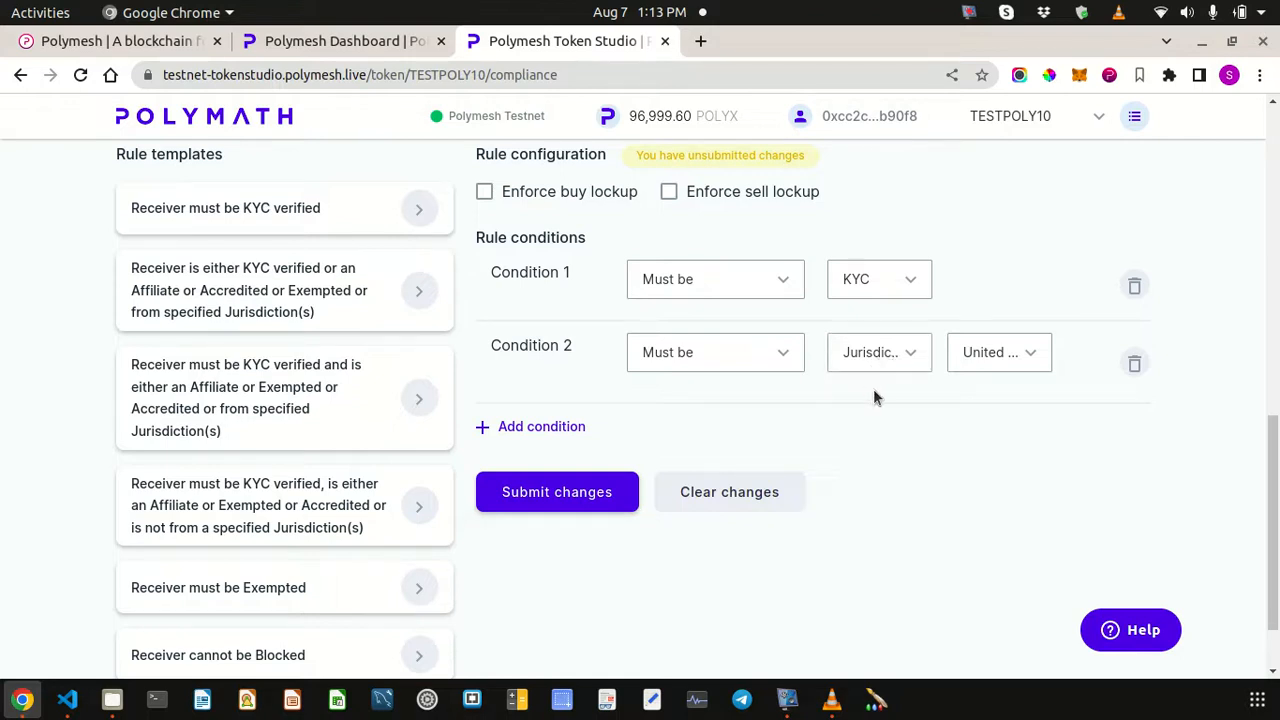
{"action": "scroll", "coordinate": [873, 397], "scroll_direction": "up", "scroll_amount": 2}
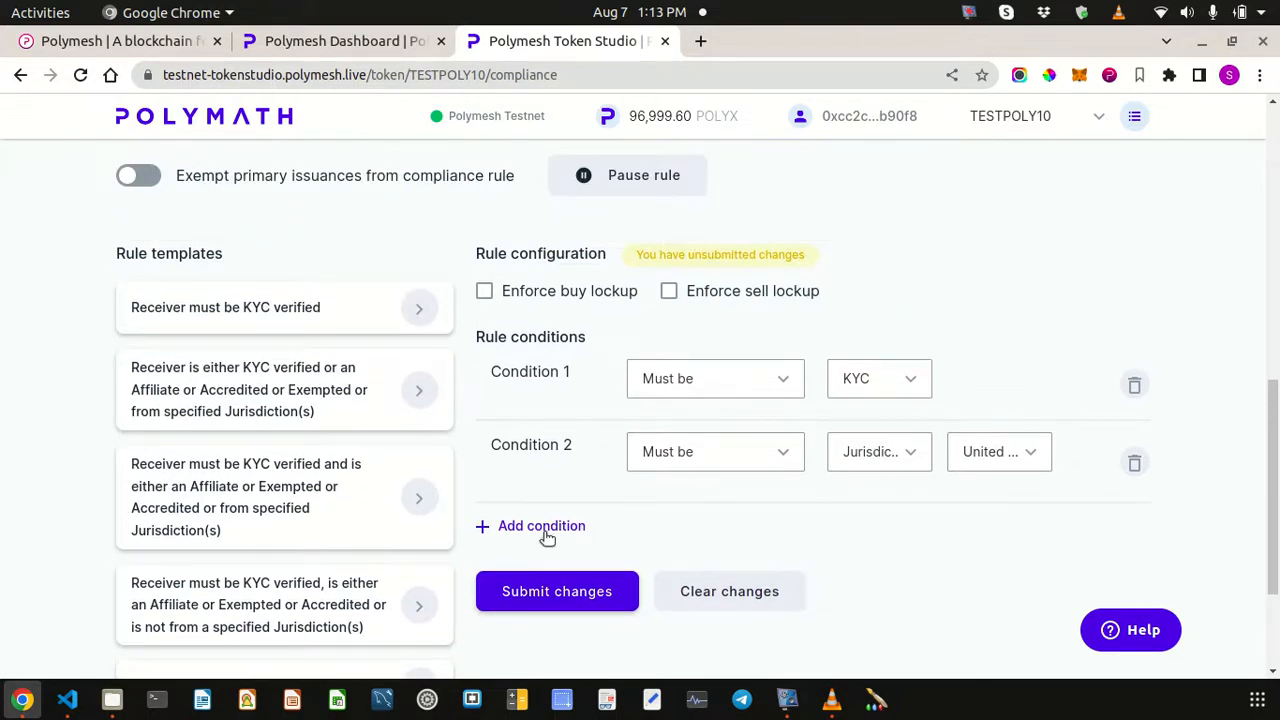
{"action": "scroll", "coordinate": [715, 515], "scroll_direction": "up", "scroll_amount": 4}
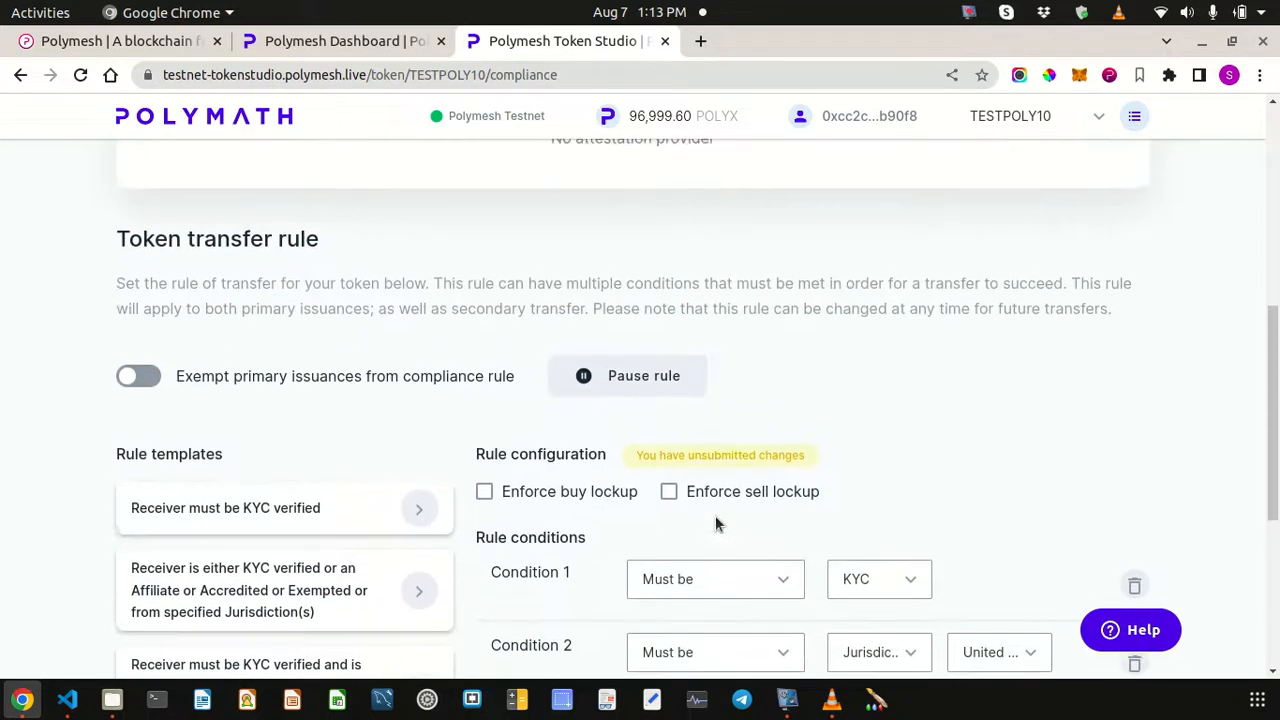
{"action": "scroll", "coordinate": [715, 515], "scroll_direction": "down", "scroll_amount": 3}
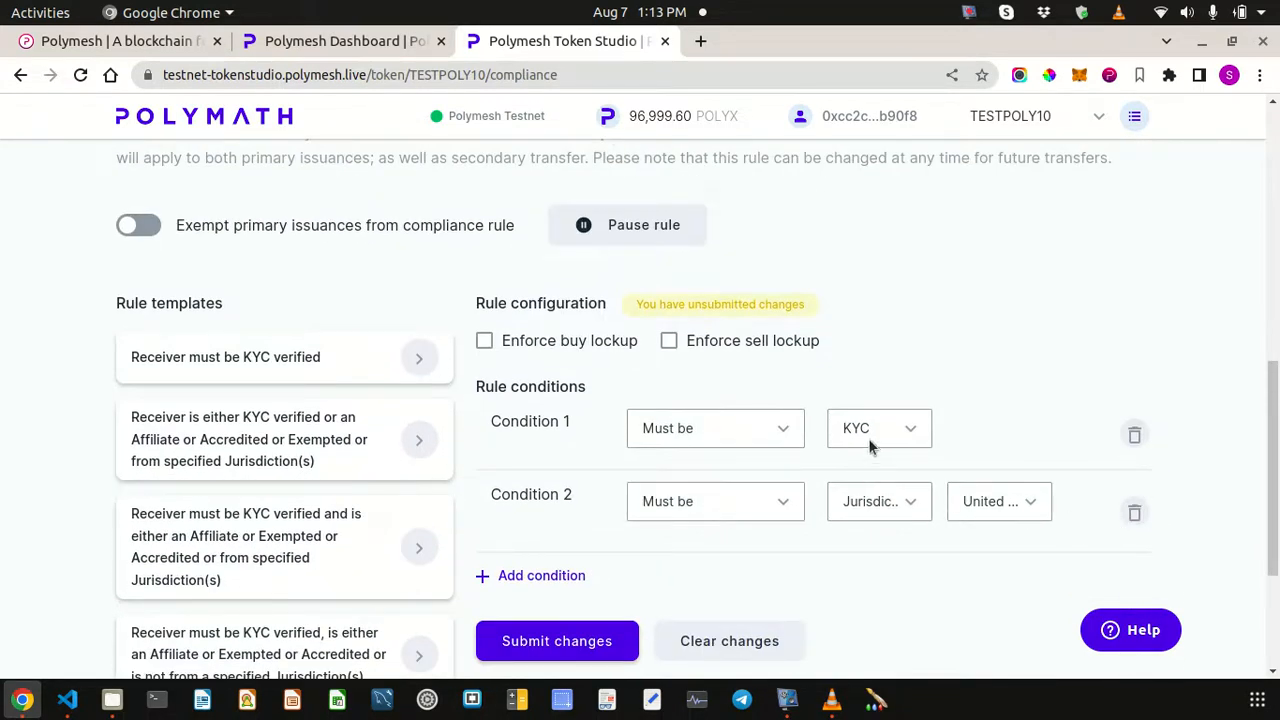
{"action": "scroll", "coordinate": [631, 347], "scroll_direction": "up", "scroll_amount": 5}
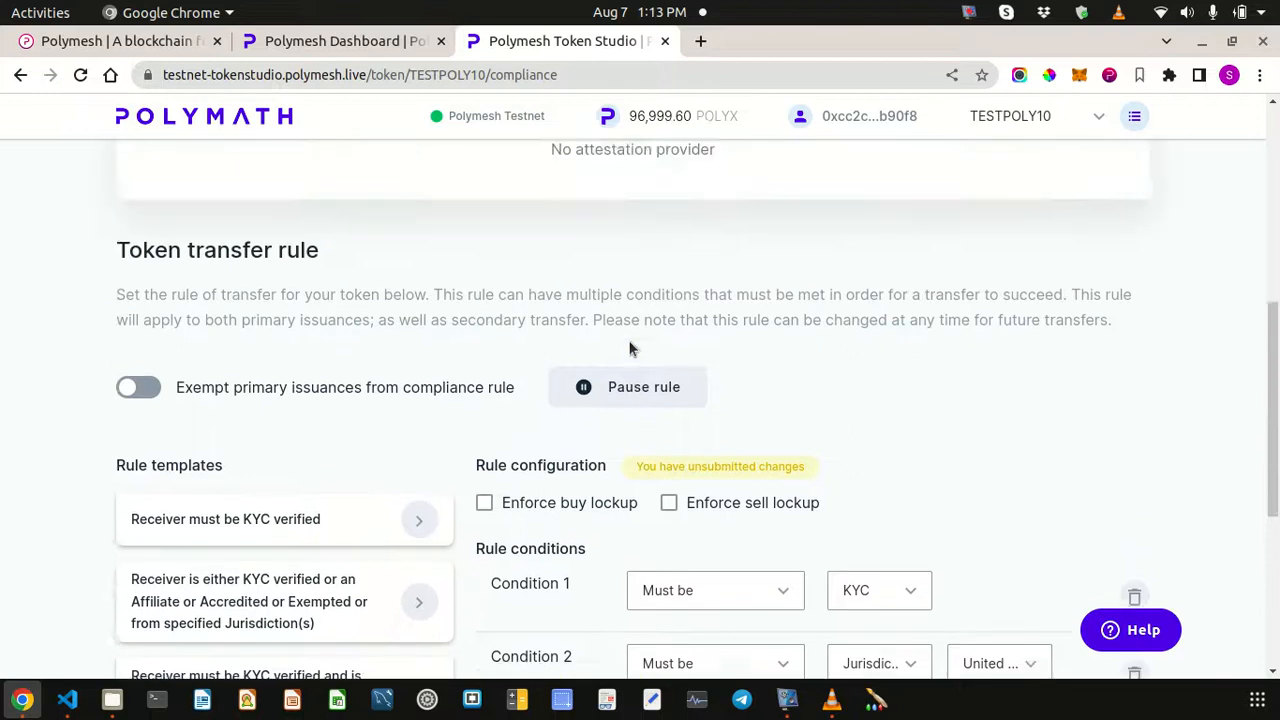
{"action": "scroll", "coordinate": [631, 347], "scroll_direction": "up", "scroll_amount": 5}
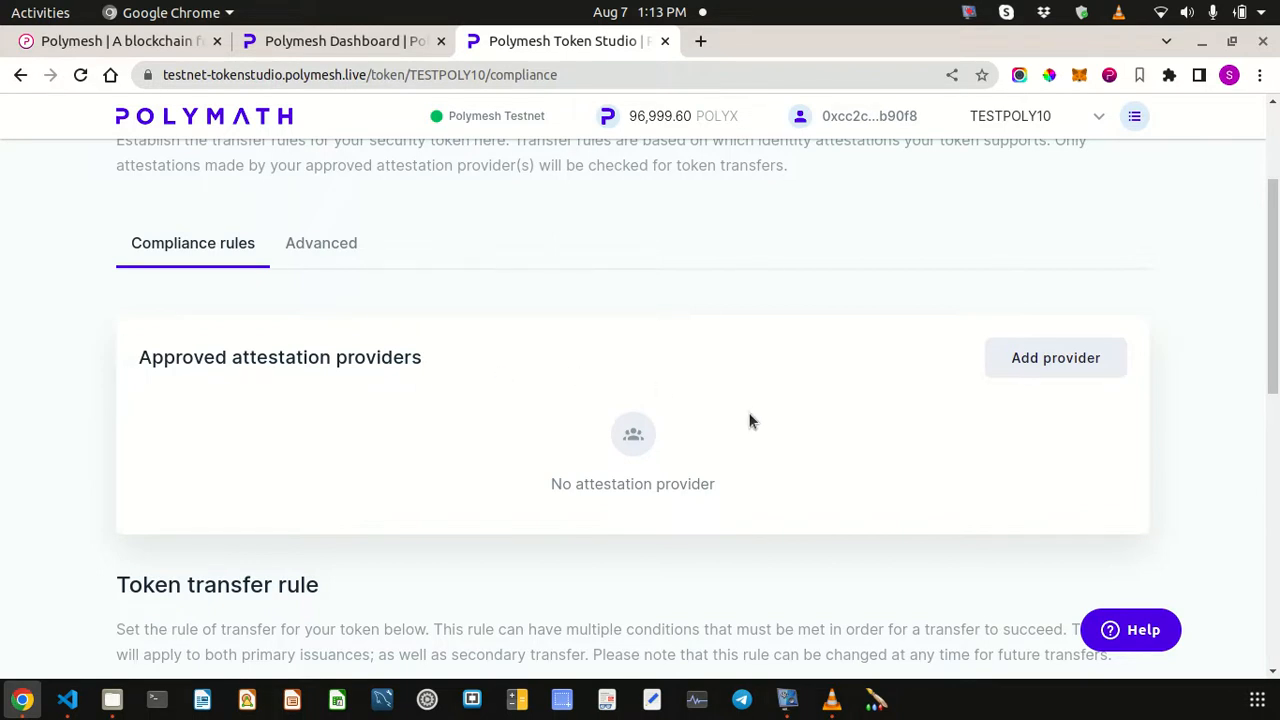
{"action": "scroll", "coordinate": [748, 412], "scroll_direction": "down", "scroll_amount": 10}
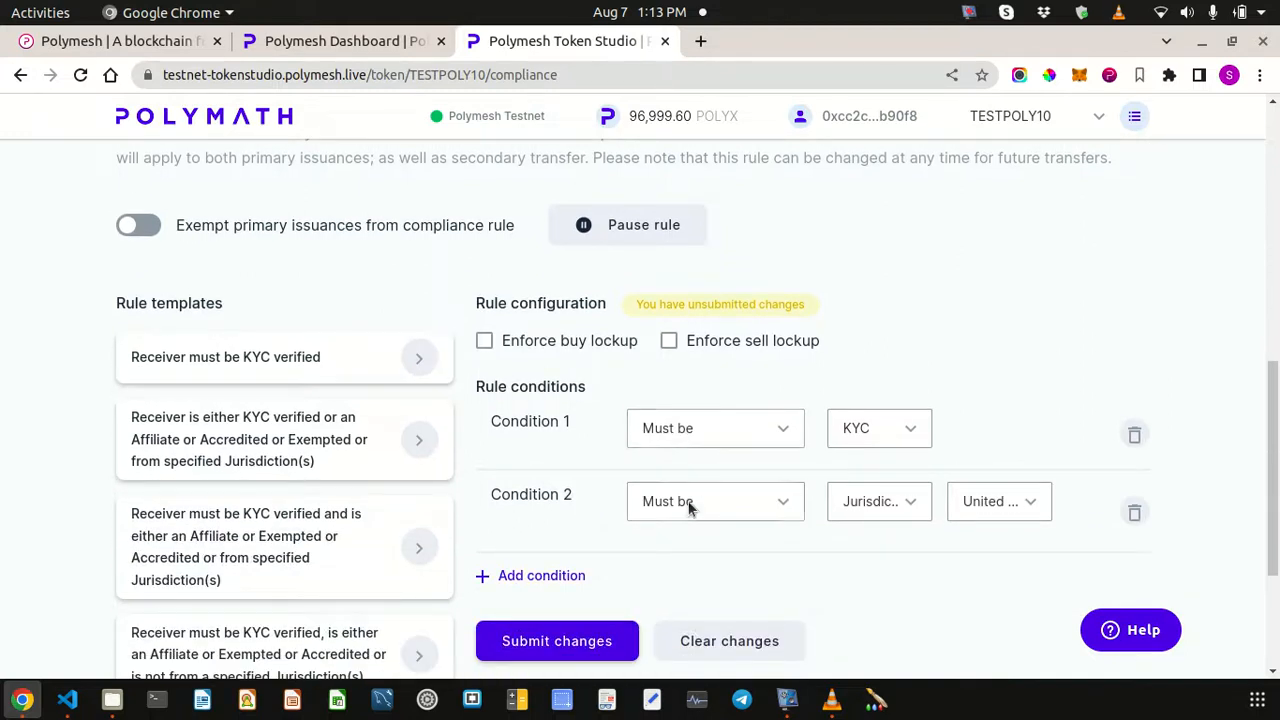
{"action": "scroll", "coordinate": [721, 334], "scroll_direction": "up", "scroll_amount": 10}
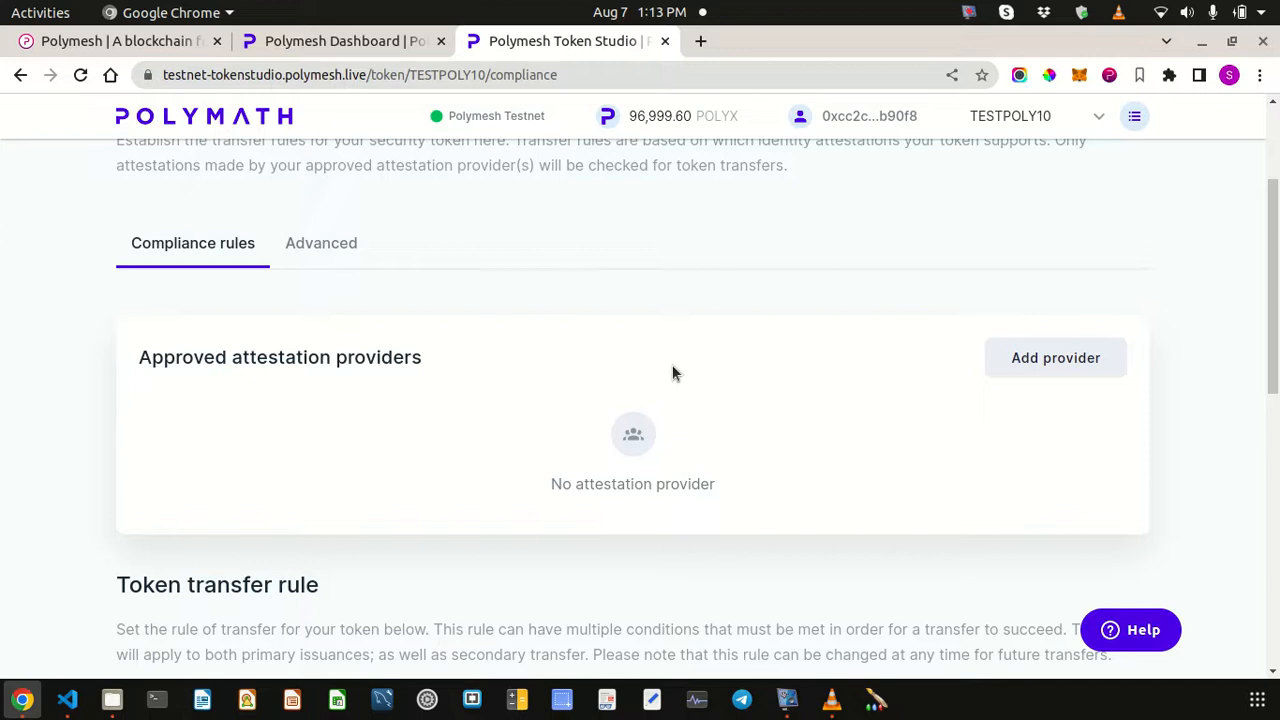
{"action": "scroll", "coordinate": [672, 370], "scroll_direction": "down", "scroll_amount": 10}
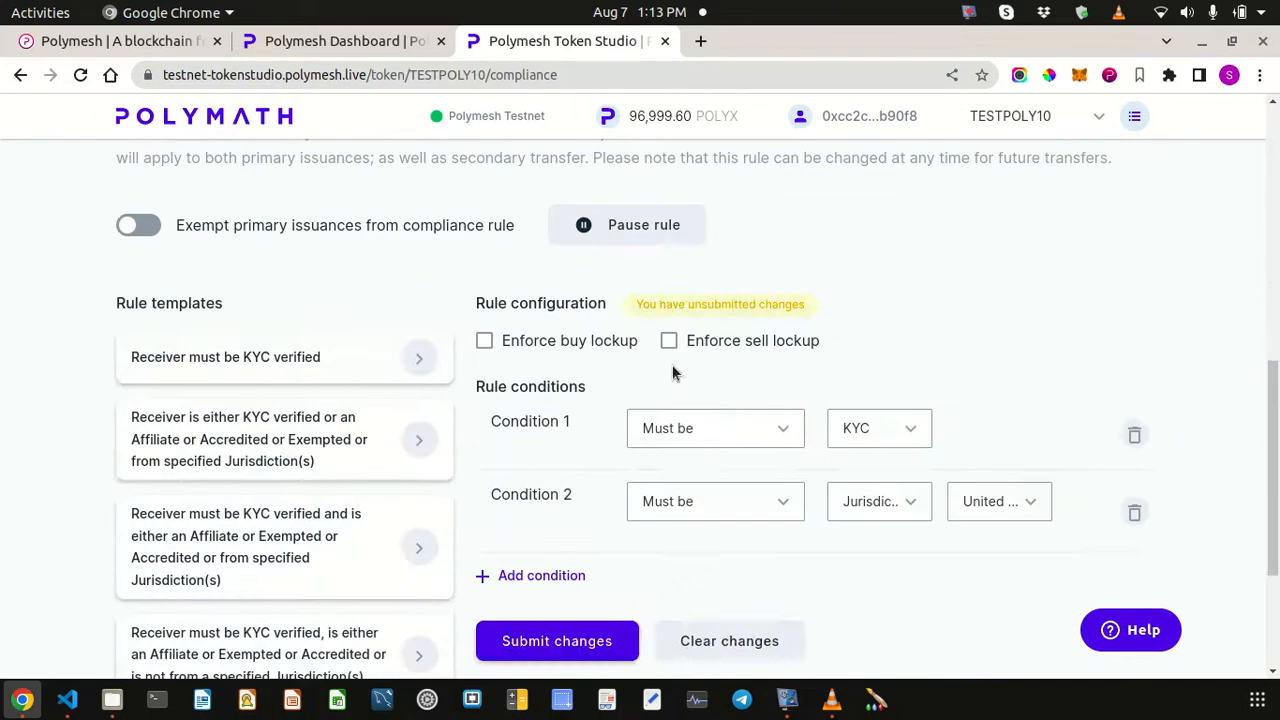
{"action": "scroll", "coordinate": [765, 482], "scroll_direction": "up", "scroll_amount": 10}
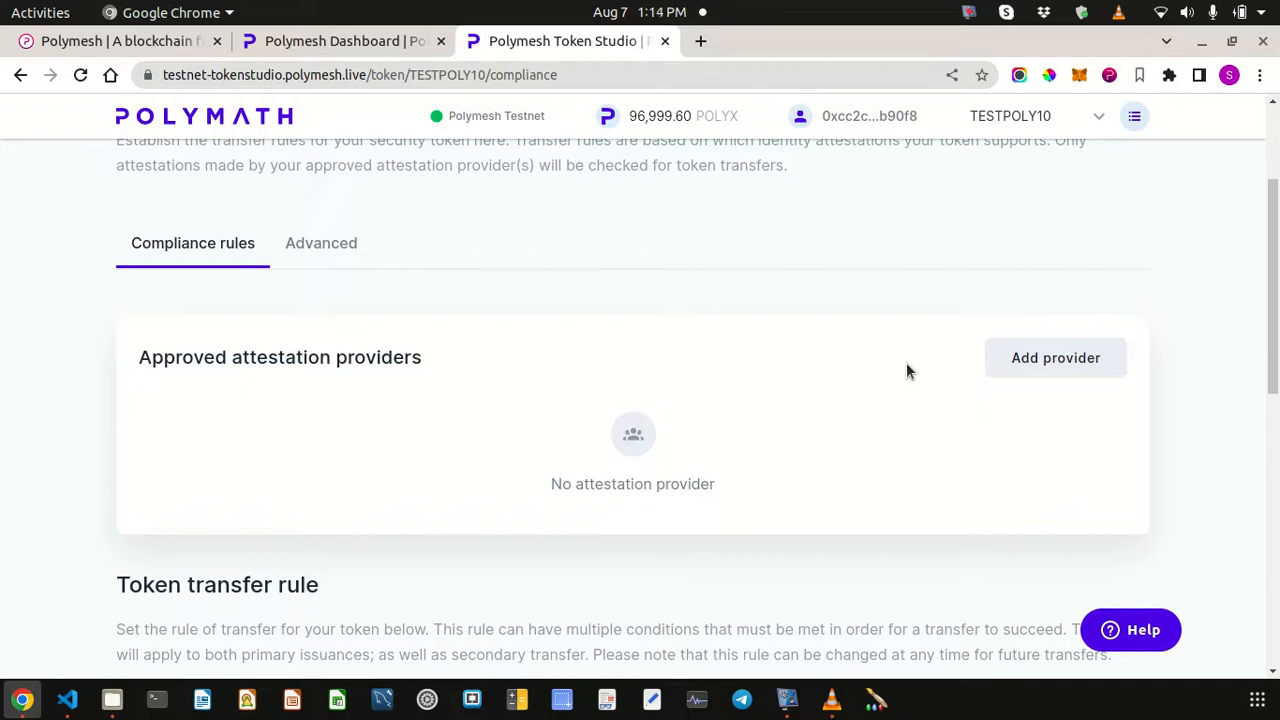
{"action": "scroll", "coordinate": [880, 391], "scroll_direction": "down", "scroll_amount": 6}
{"action": "scroll", "coordinate": [879, 391], "scroll_direction": "up", "scroll_amount": 5}
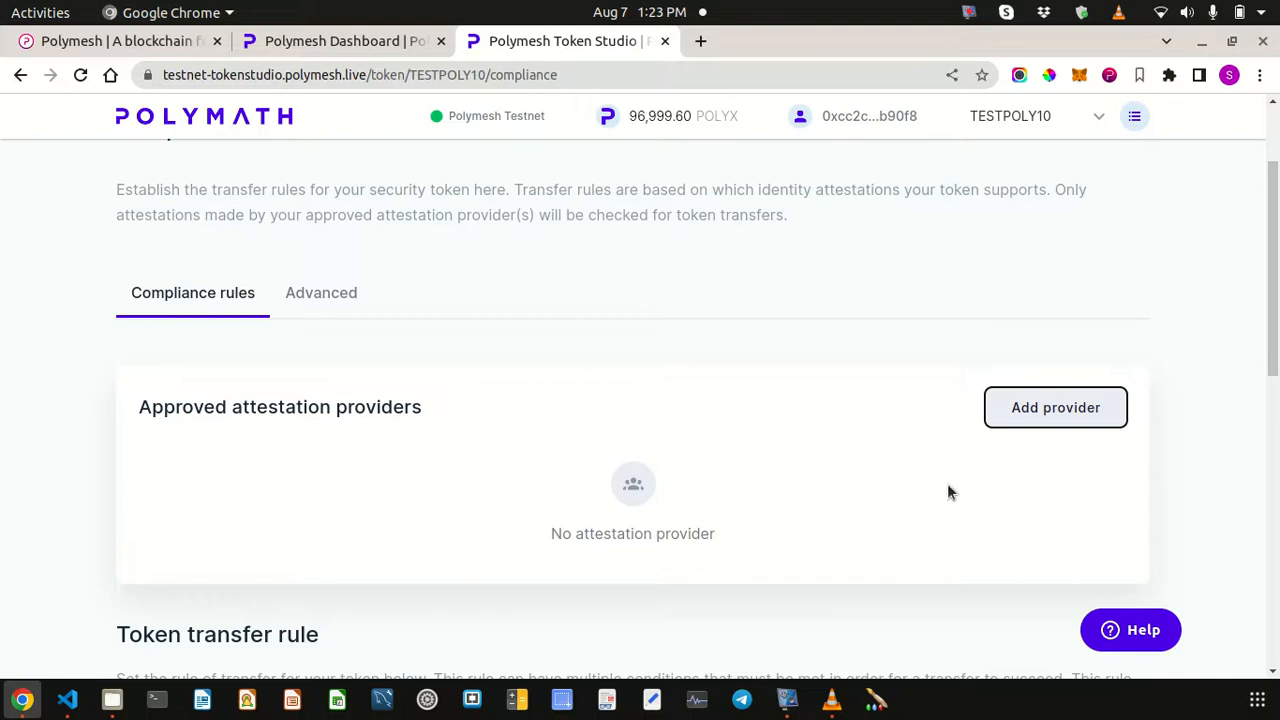
- Start a new attestation provider and paste the own account address copied from the wallet
{"action": "left_click", "coordinate": [1041, 427]}
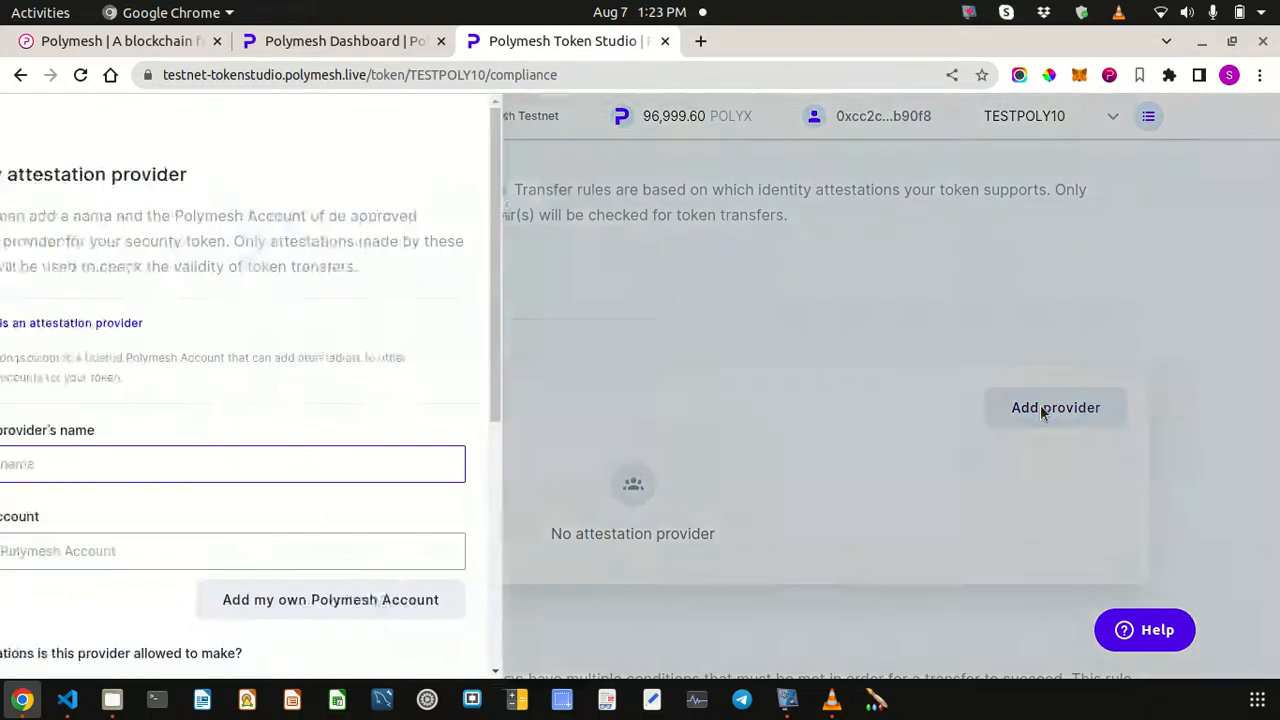
{"action": "scroll", "coordinate": [169, 494], "scroll_direction": "down", "scroll_amount": 1}
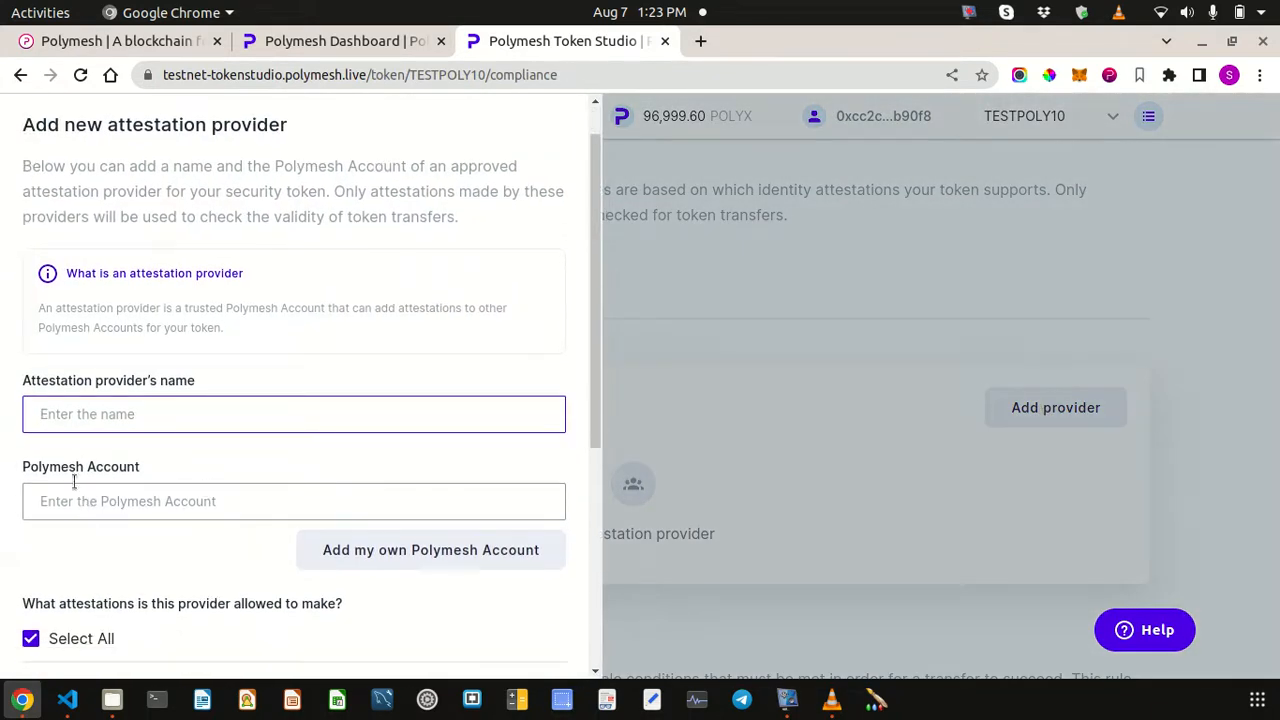
{"action": "left_click", "coordinate": [135, 455]}
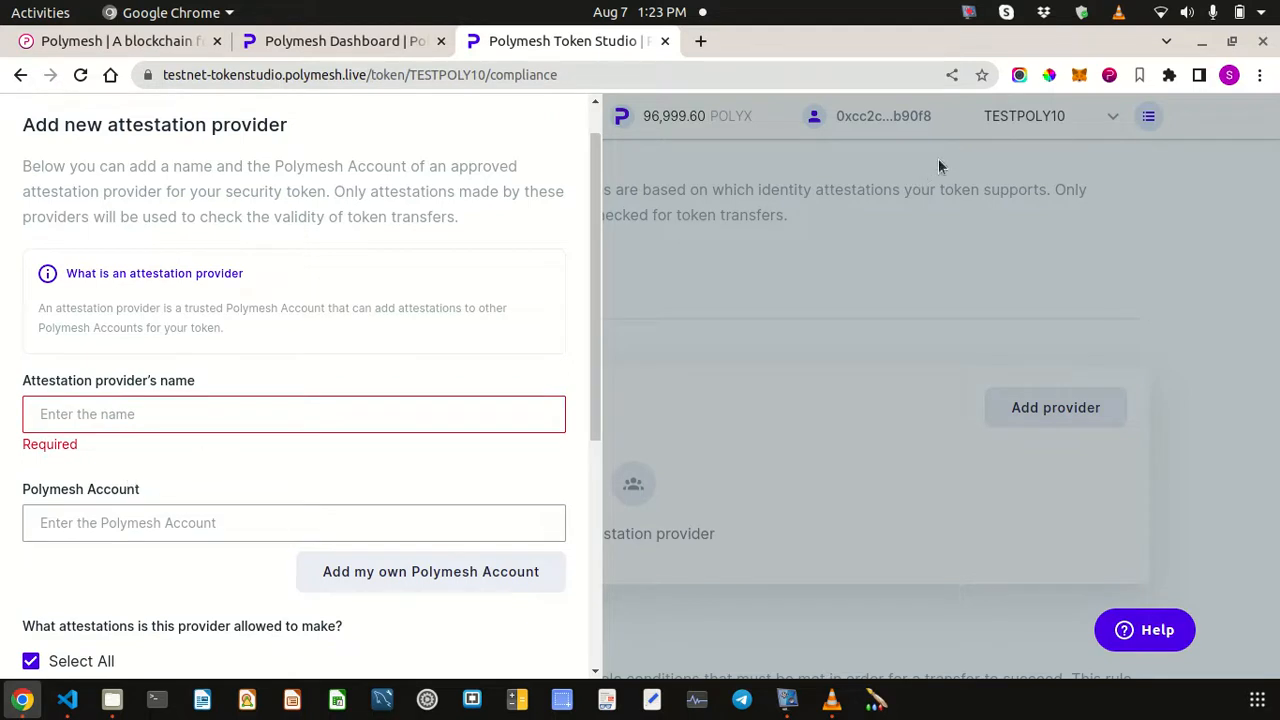
{"action": "left_click", "coordinate": [1110, 77]}
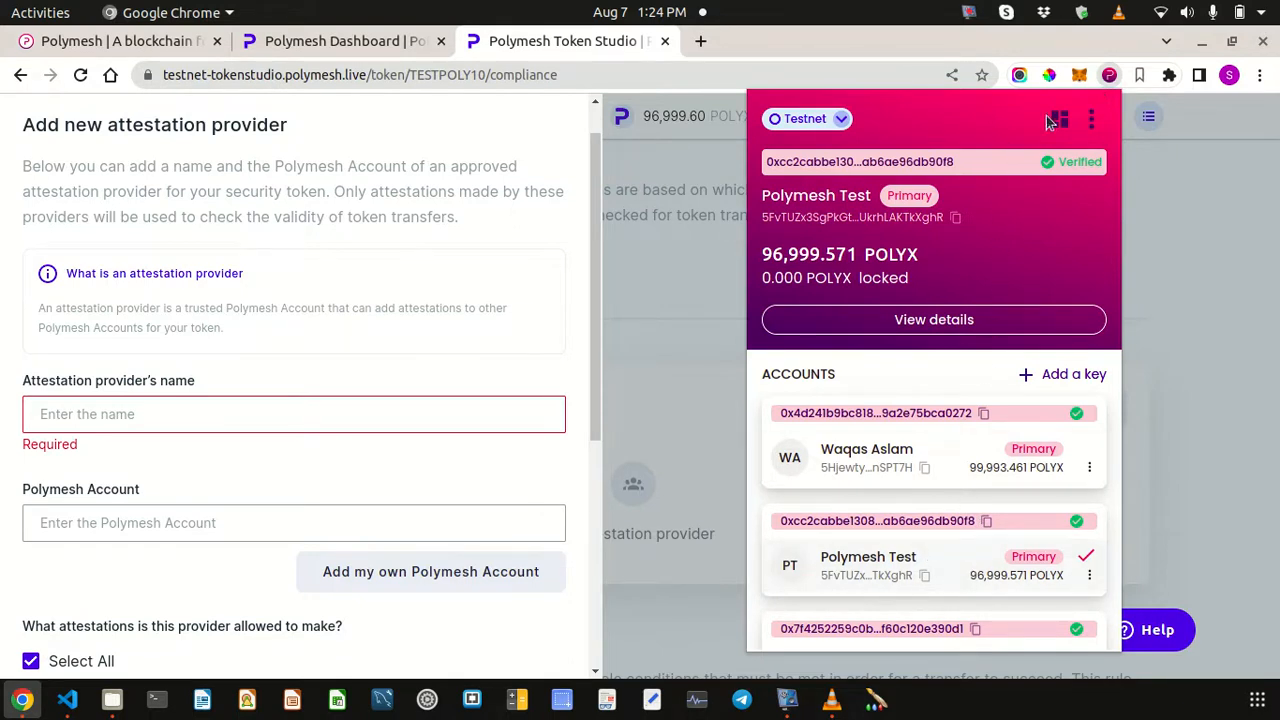
{"action": "left_click", "coordinate": [1110, 77]}
{"action": "left_click", "coordinate": [1110, 77]}
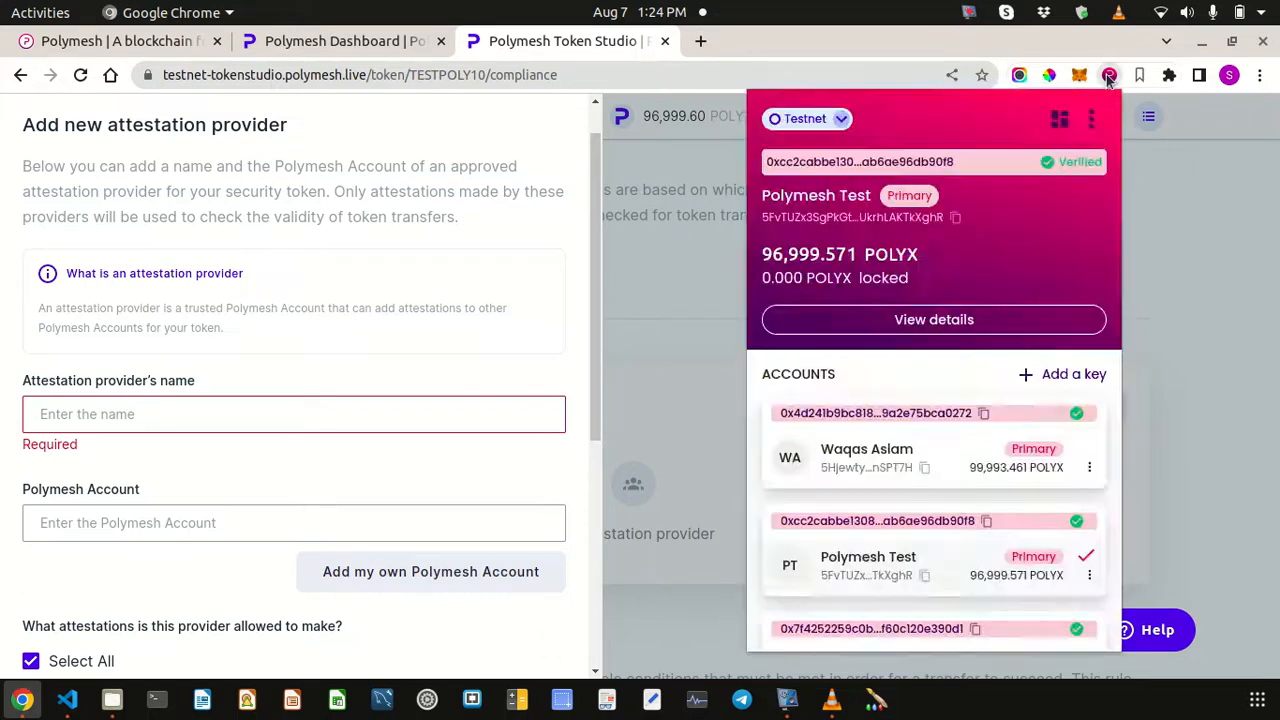
{"action": "left_click", "coordinate": [985, 523]}
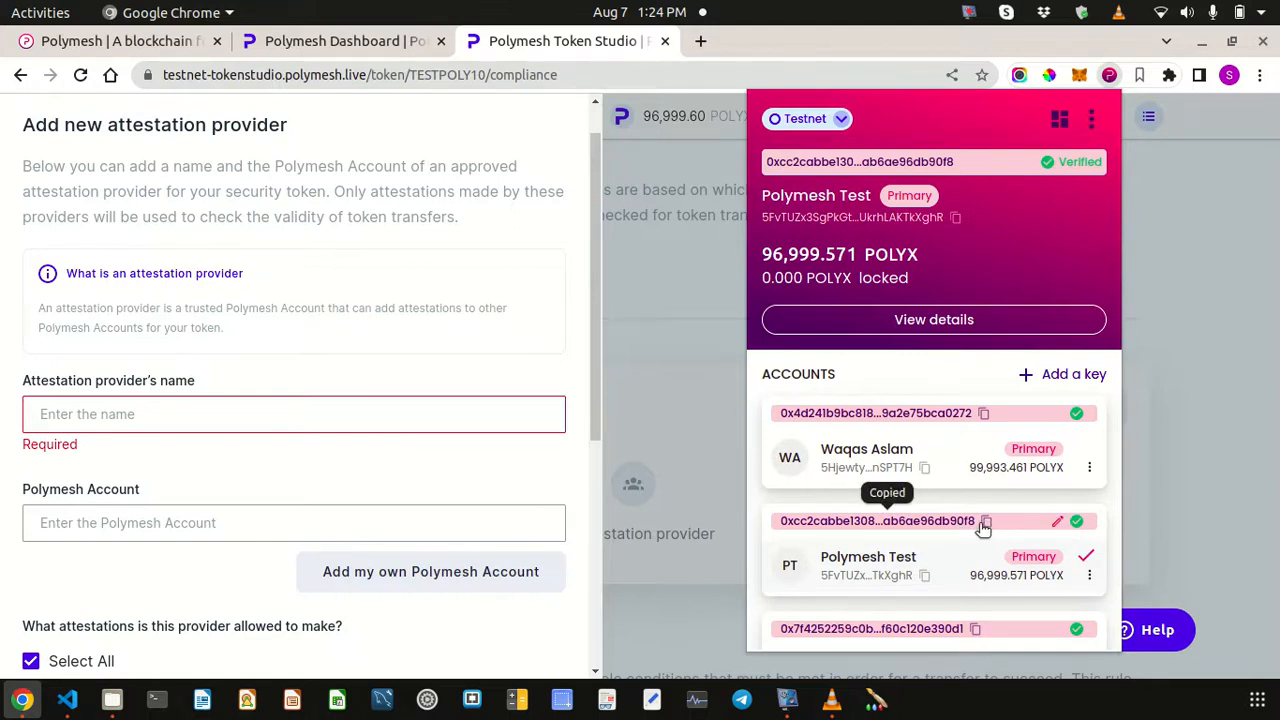
{"action": "left_click", "coordinate": [274, 524]}
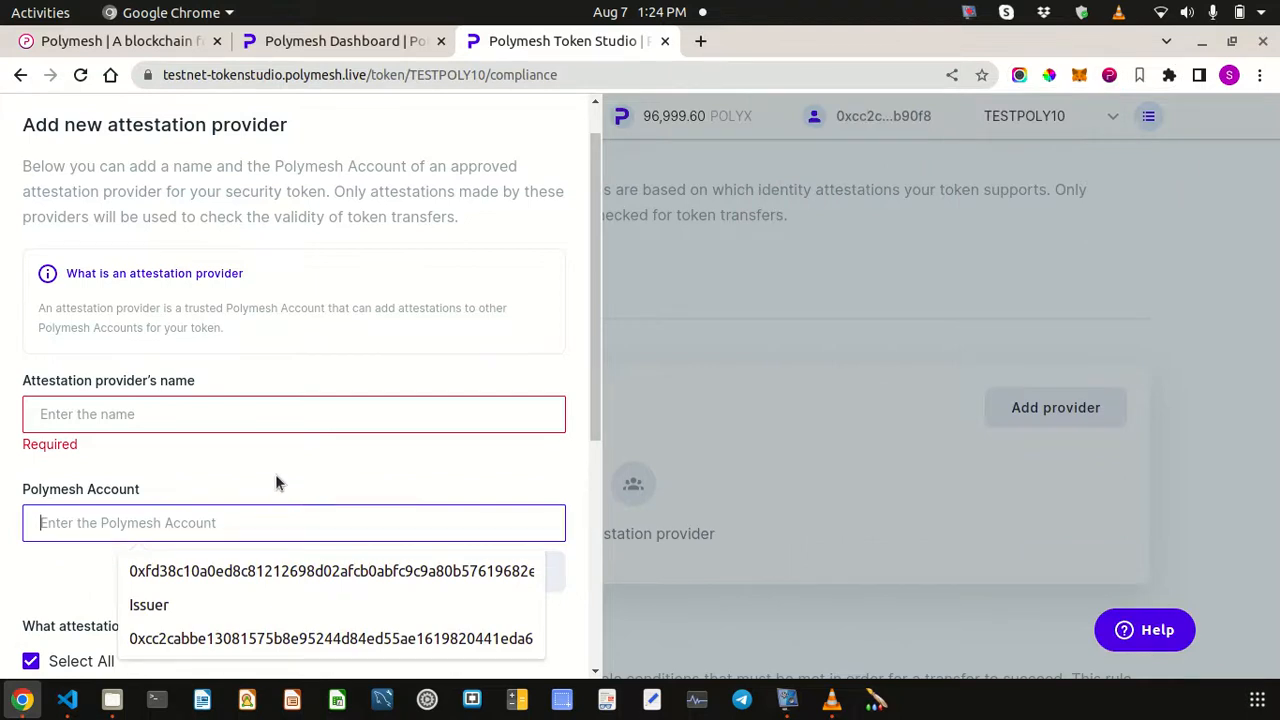
{"action": "key", "text": "ctrl+v"}
- Fill the provider as My Polymesh Account, the own account, and allow every attestation type
{"action": "left_click", "coordinate": [276, 416]}
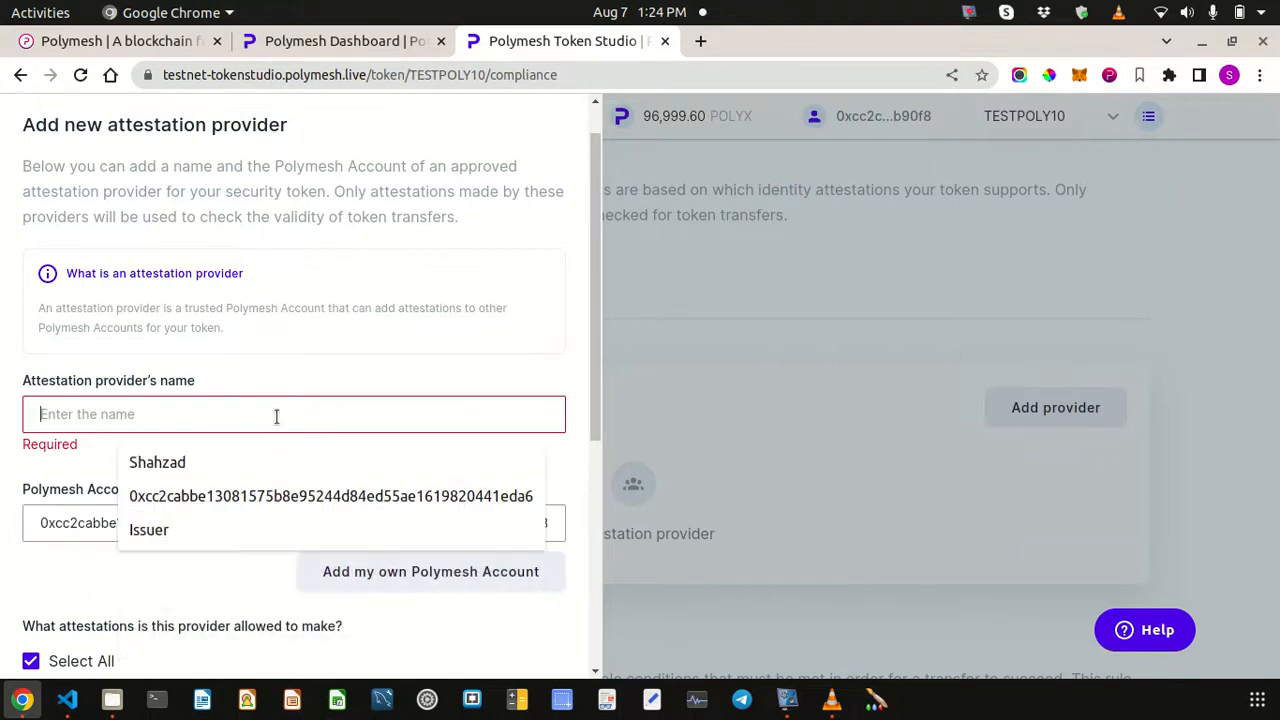
{"action": "type", "text": "I"}
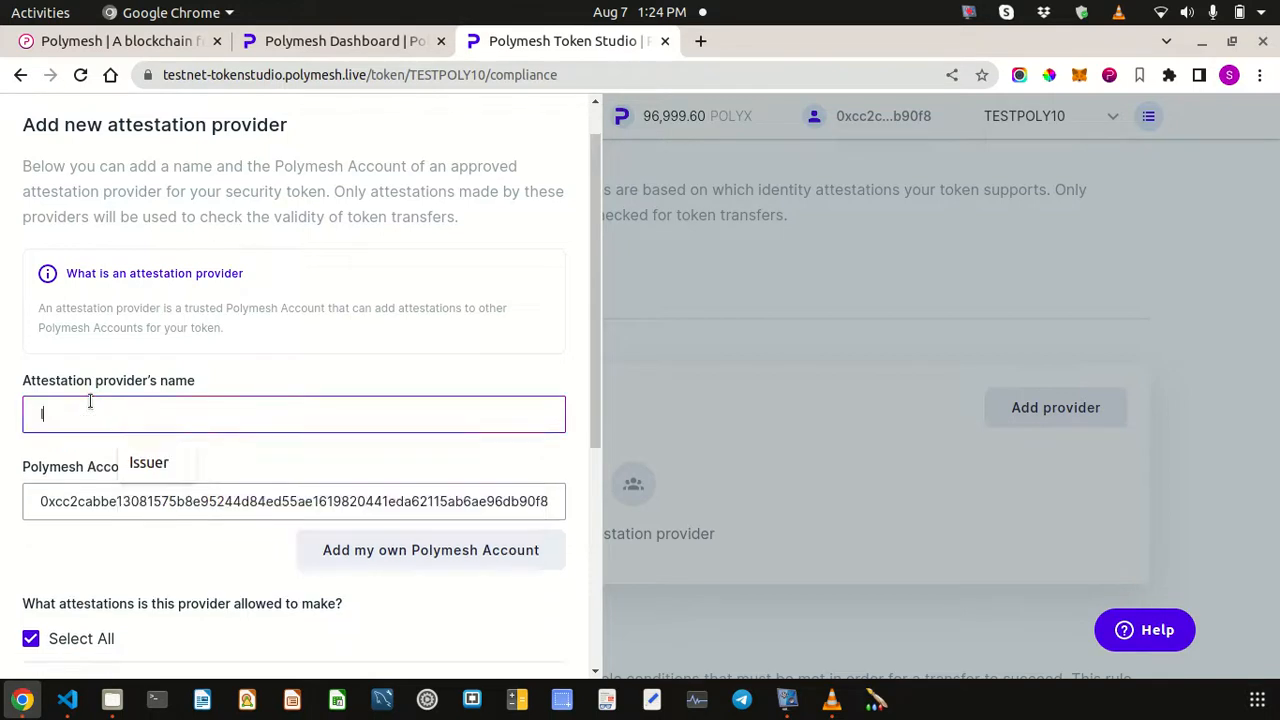
{"action": "type", "text": "ssuer"}
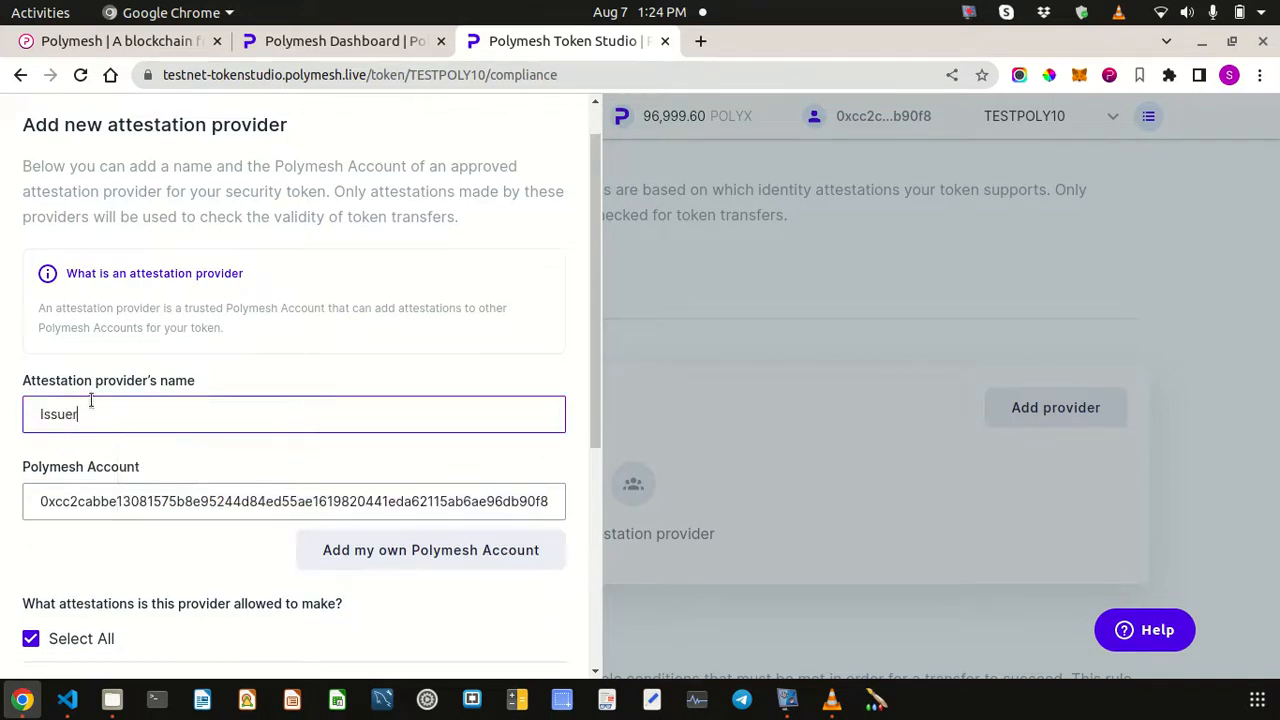
{"action": "scroll", "coordinate": [254, 306], "scroll_direction": "down", "scroll_amount": 2}
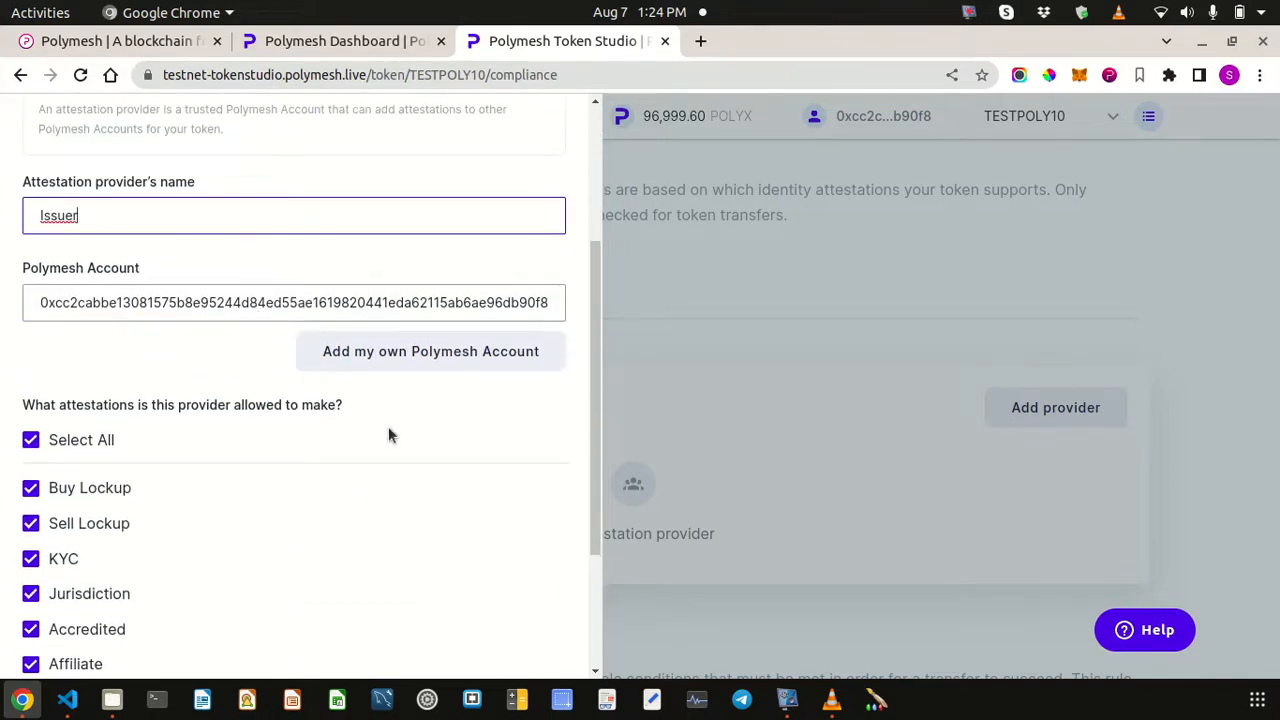
{"action": "left_click", "coordinate": [357, 356]}
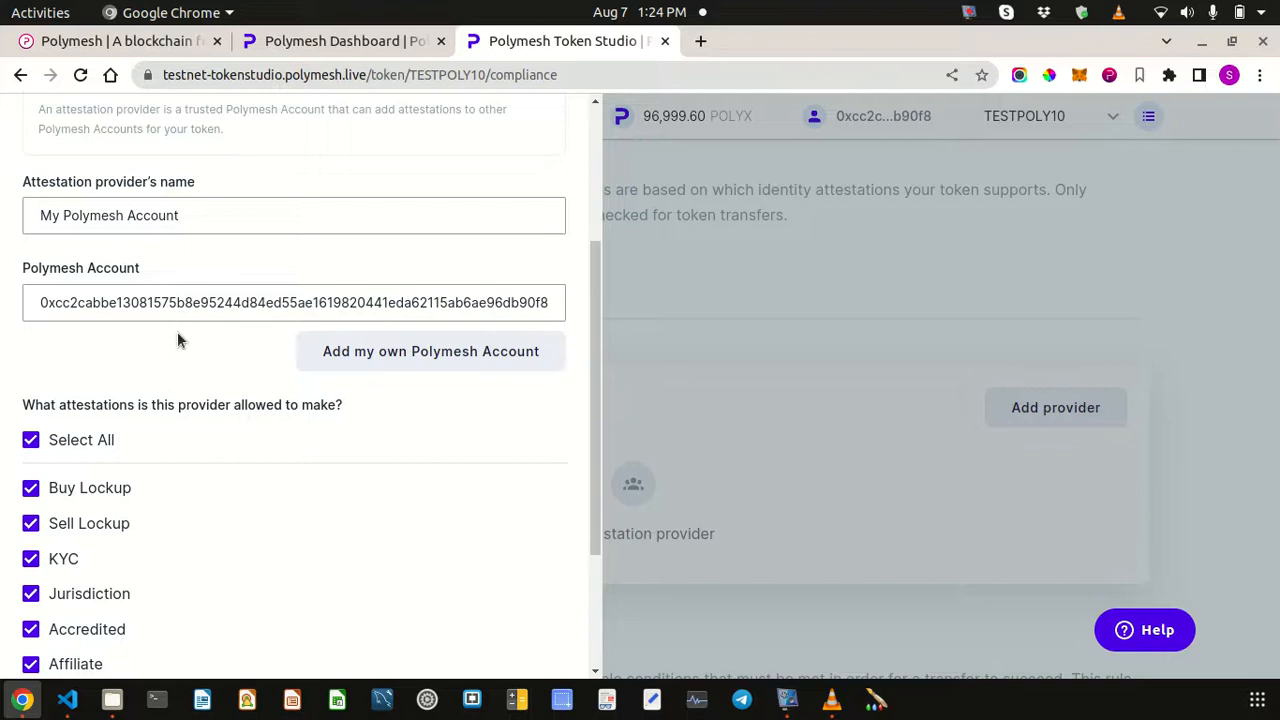
{"action": "scroll", "coordinate": [178, 337], "scroll_direction": "down", "scroll_amount": 2}
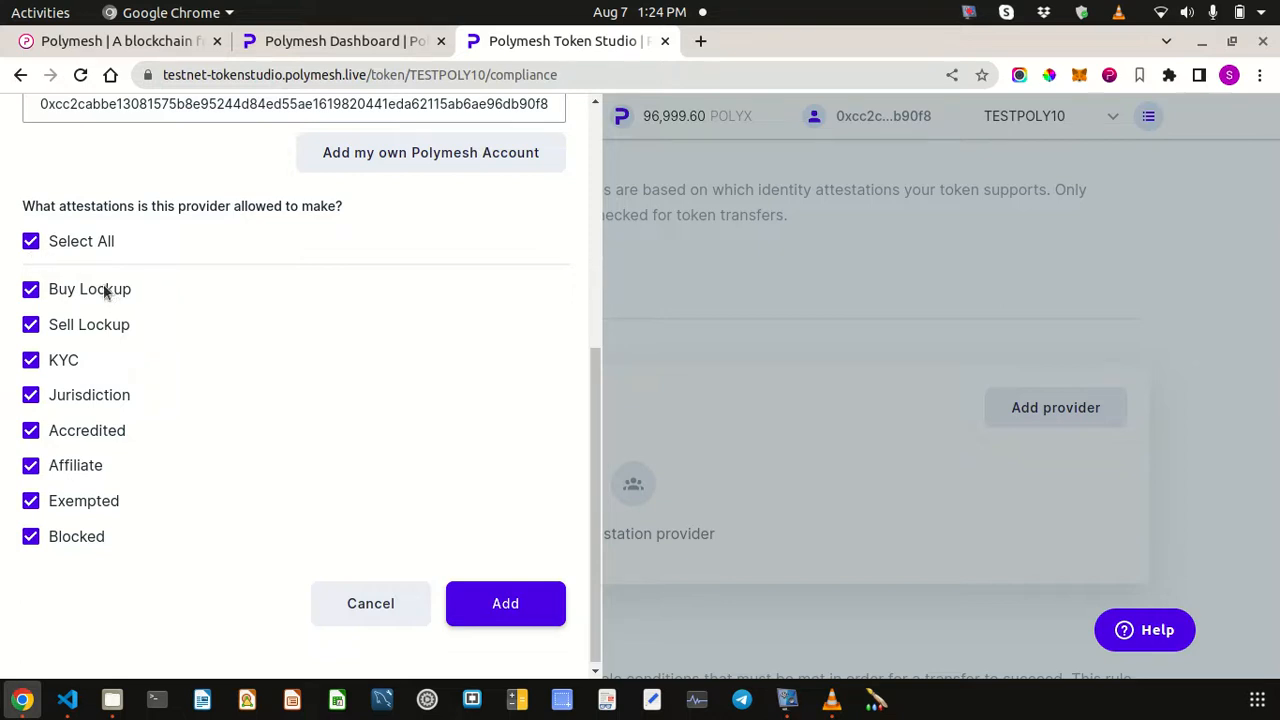
{"action": "left_click", "coordinate": [31, 242]}
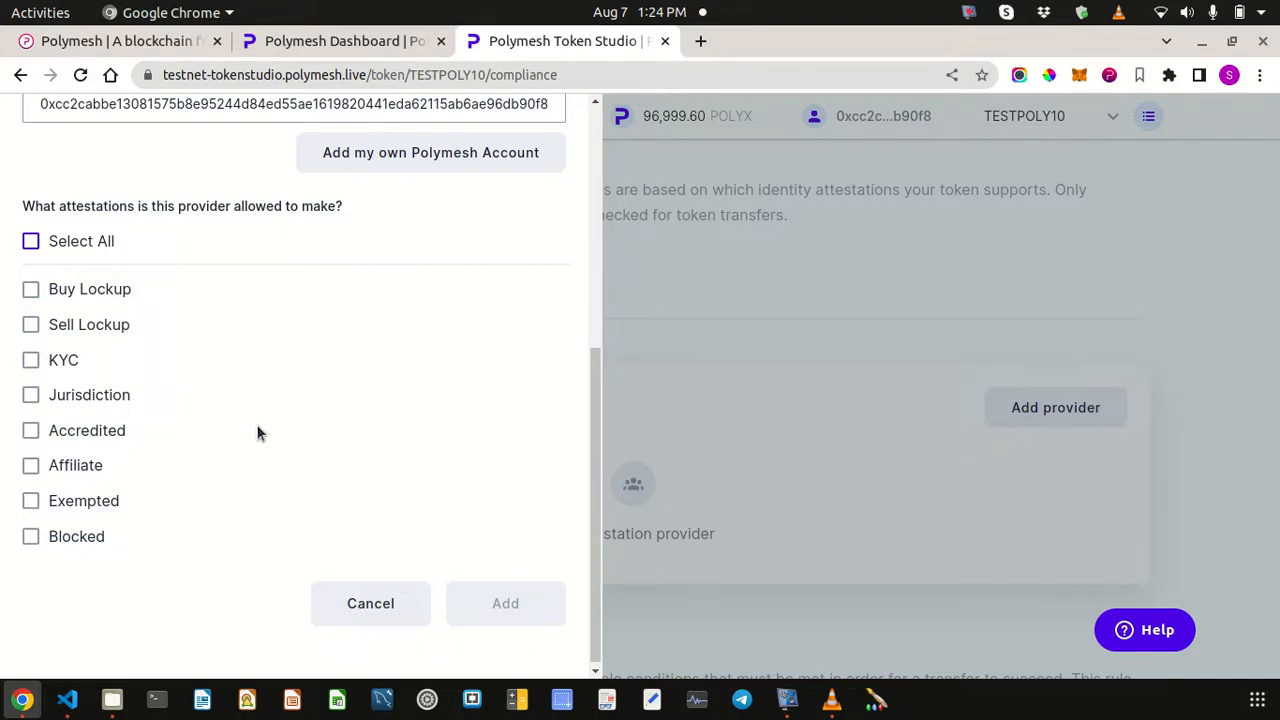
{"action": "left_click", "coordinate": [31, 241]}
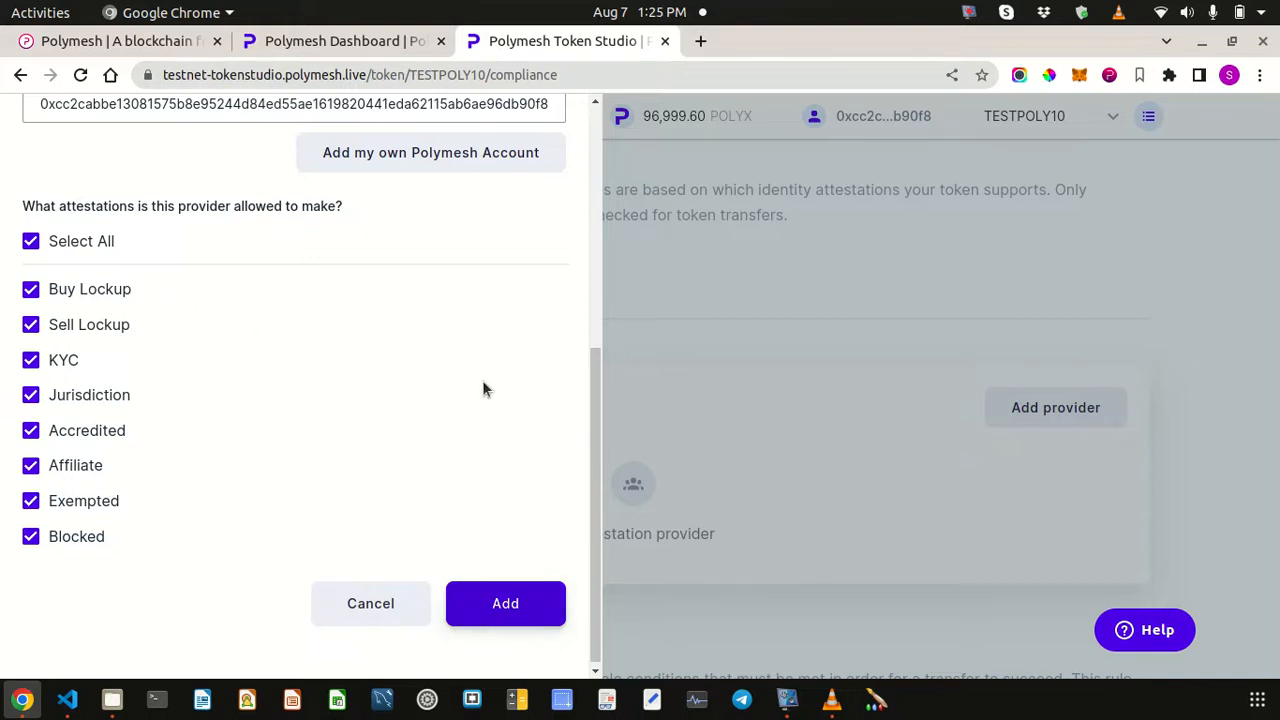
{"action": "scroll", "coordinate": [482, 384], "scroll_direction": "up", "scroll_amount": 3}
{"action": "scroll", "coordinate": [480, 380], "scroll_direction": "up", "scroll_amount": 2}
{"action": "scroll", "coordinate": [480, 379], "scroll_direction": "down", "scroll_amount": 5}
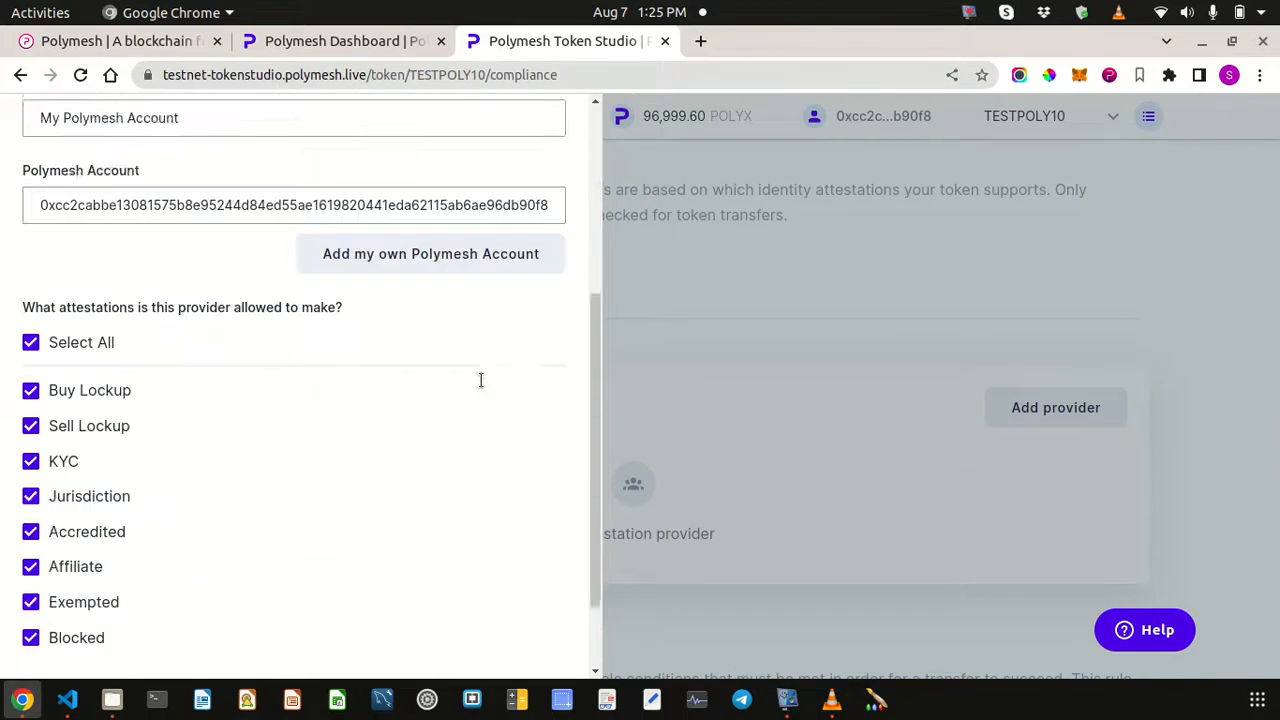
- Save and confirm the own account as attestation provider, signing with the wallet password
{"action": "left_click", "coordinate": [507, 603]}
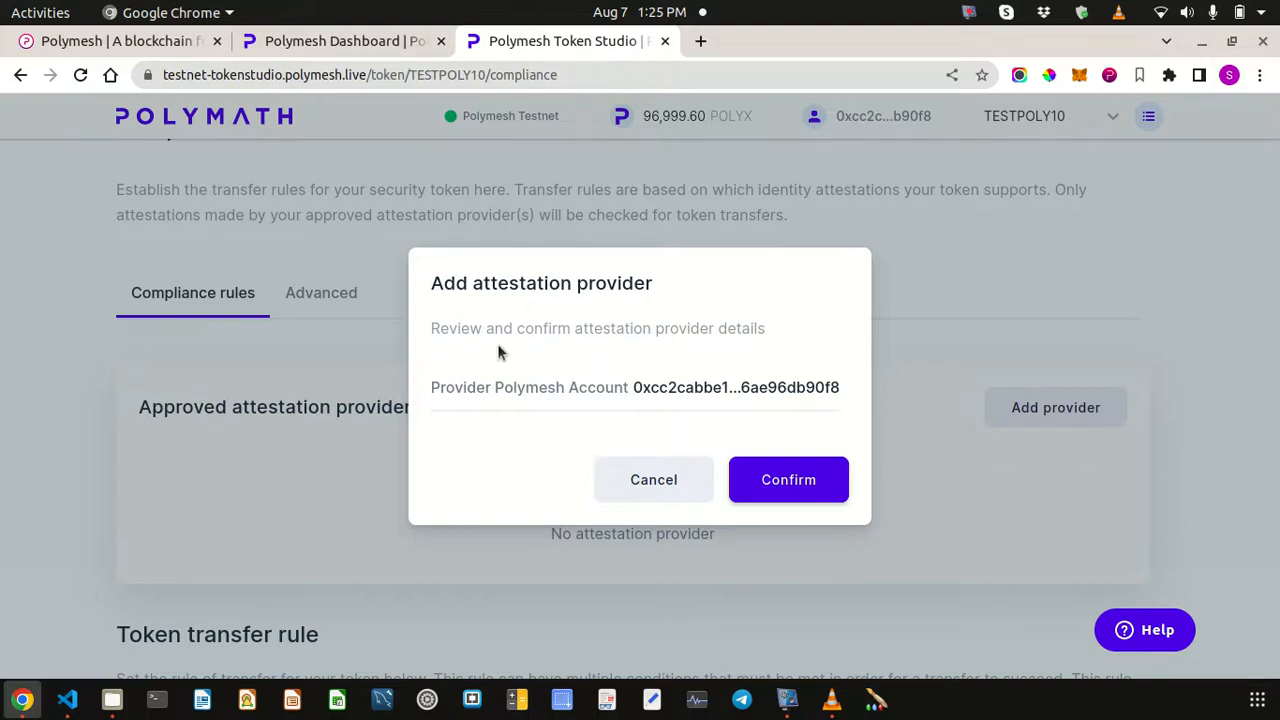
{"action": "left_click", "coordinate": [785, 480]}
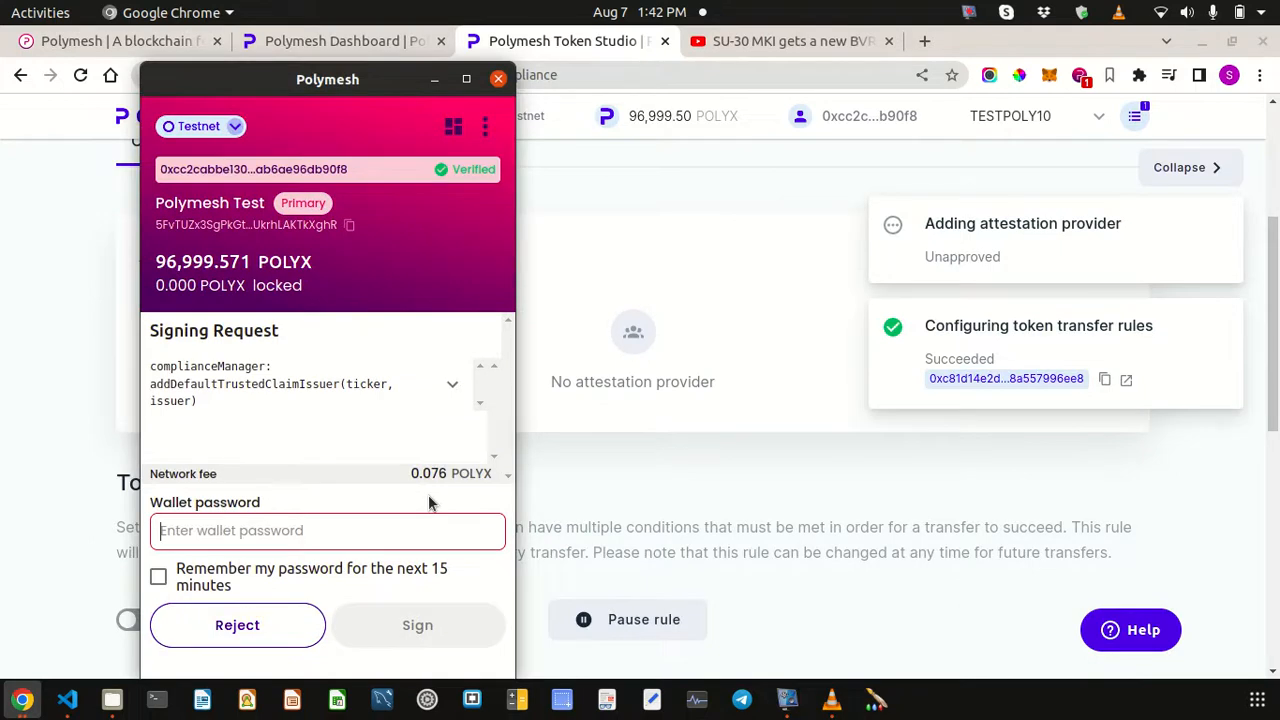
{"action": "type", "text": "•••••••••"}
{"action": "left_click", "coordinate": [445, 620]}
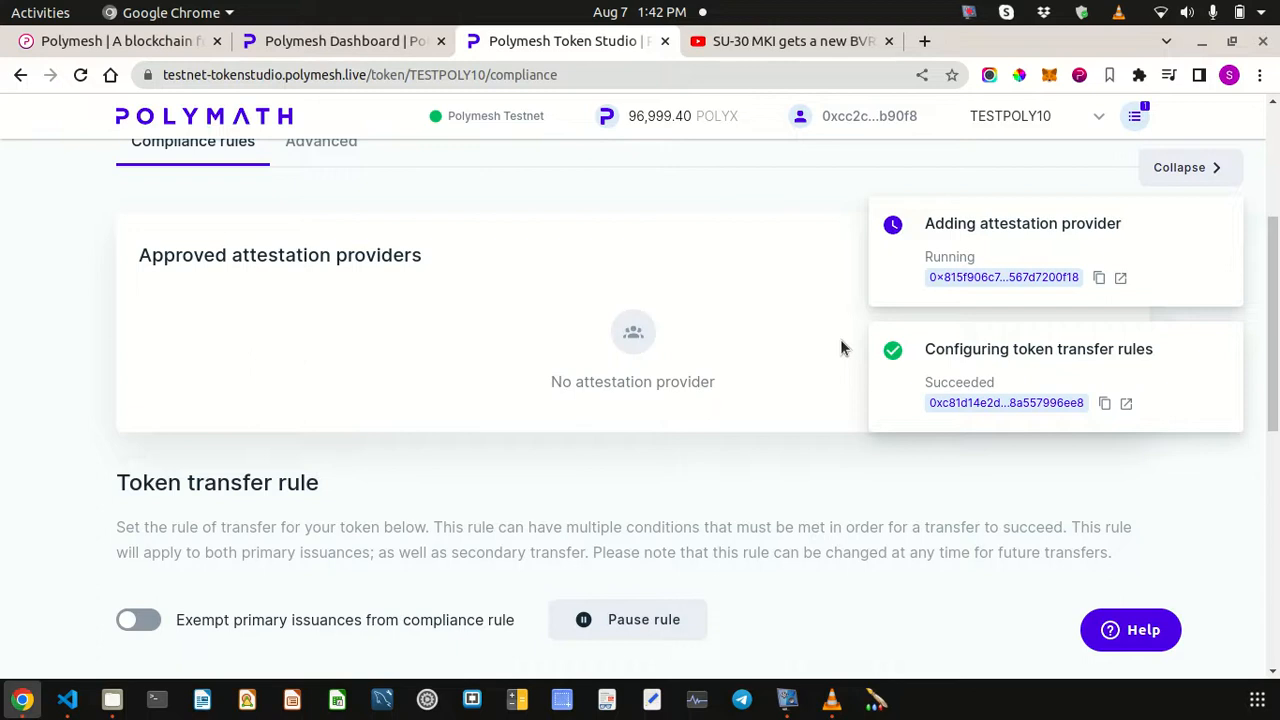
{"action": "left_click", "coordinate": [1205, 168]}
- Return to TESTPOLY10's token overview page
{"action": "scroll", "coordinate": [848, 320], "scroll_direction": "up", "scroll_amount": 2}
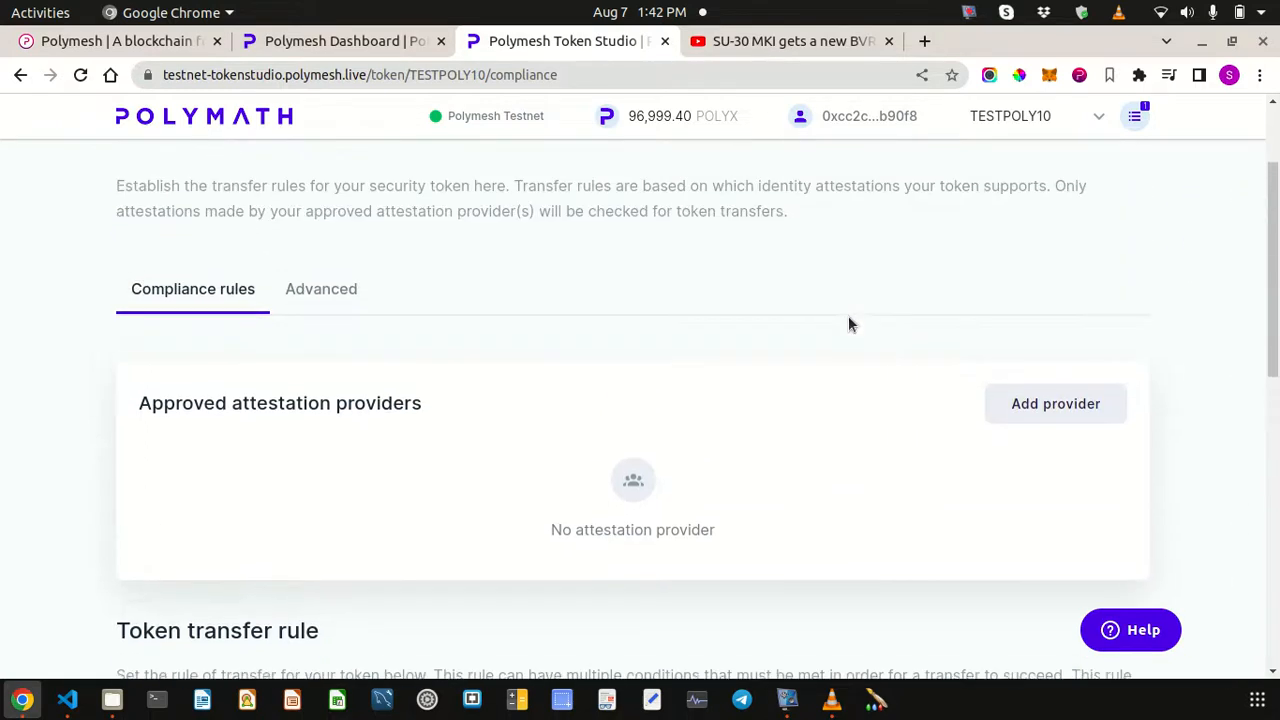
{"action": "scroll", "coordinate": [340, 298], "scroll_direction": "up", "scroll_amount": 1}
{"action": "left_click", "coordinate": [177, 189]}
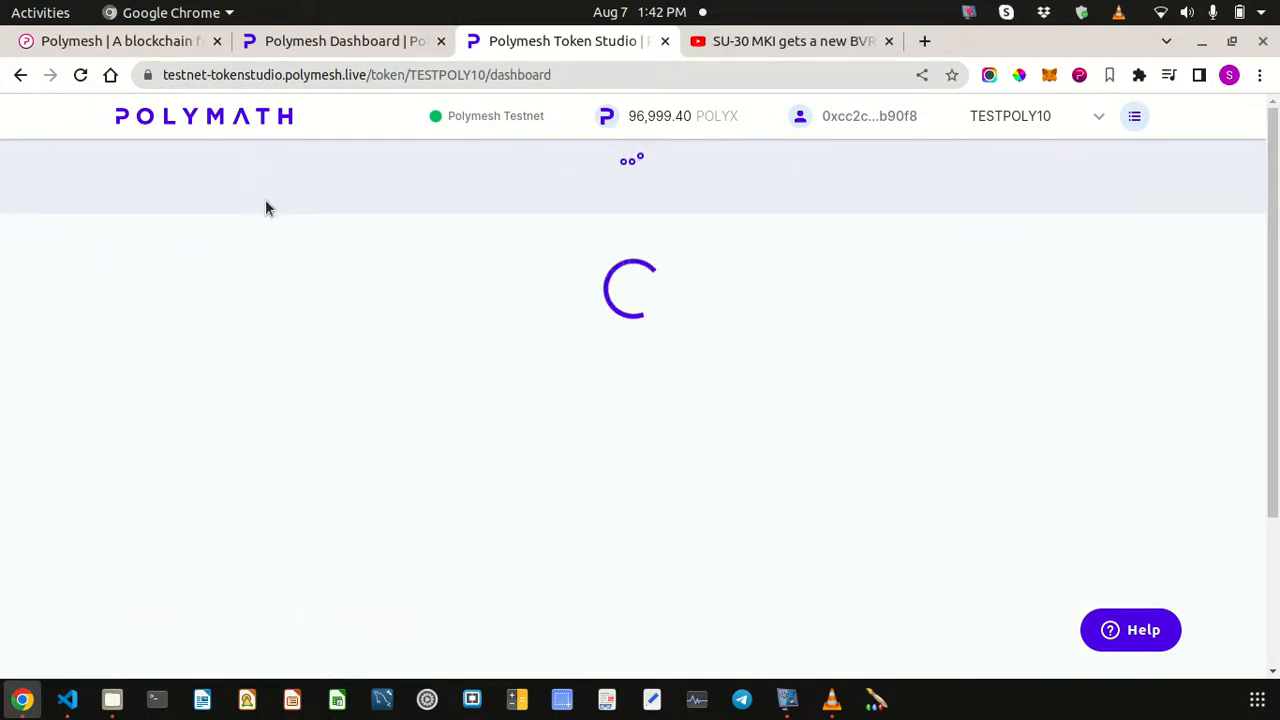
- Scroll through TESTPOLY10's Compliance page to review the approved attestation providers and transfer rule conditions
{"action": "scroll", "coordinate": [329, 354], "scroll_direction": "down", "scroll_amount": 1}
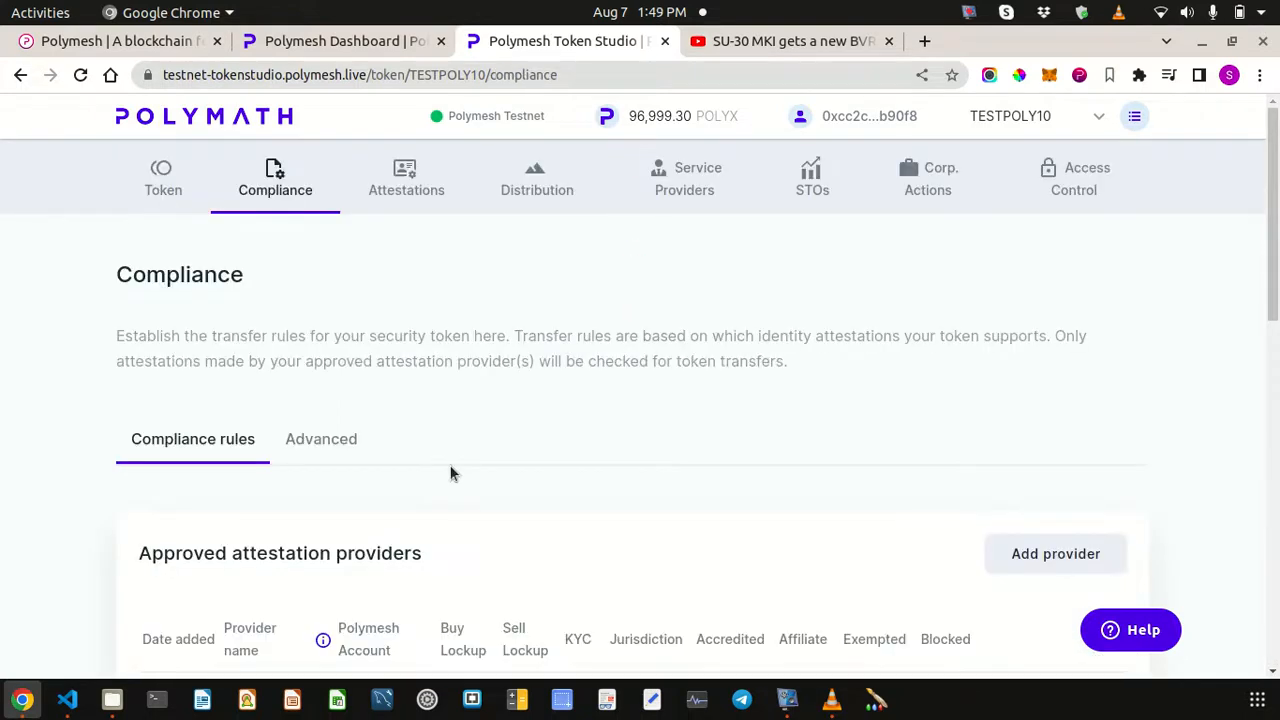
{"action": "scroll", "coordinate": [450, 473], "scroll_direction": "down", "scroll_amount": 3}
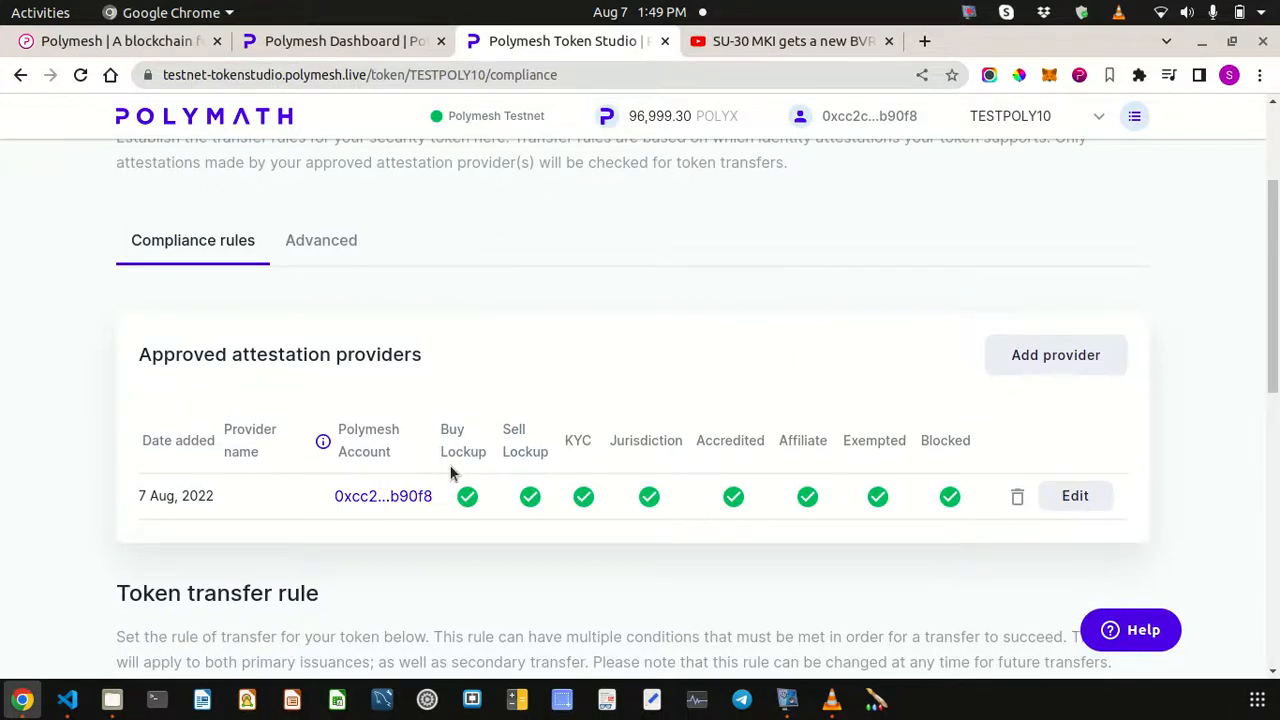
{"action": "scroll", "coordinate": [450, 473], "scroll_direction": "down", "scroll_amount": 1}
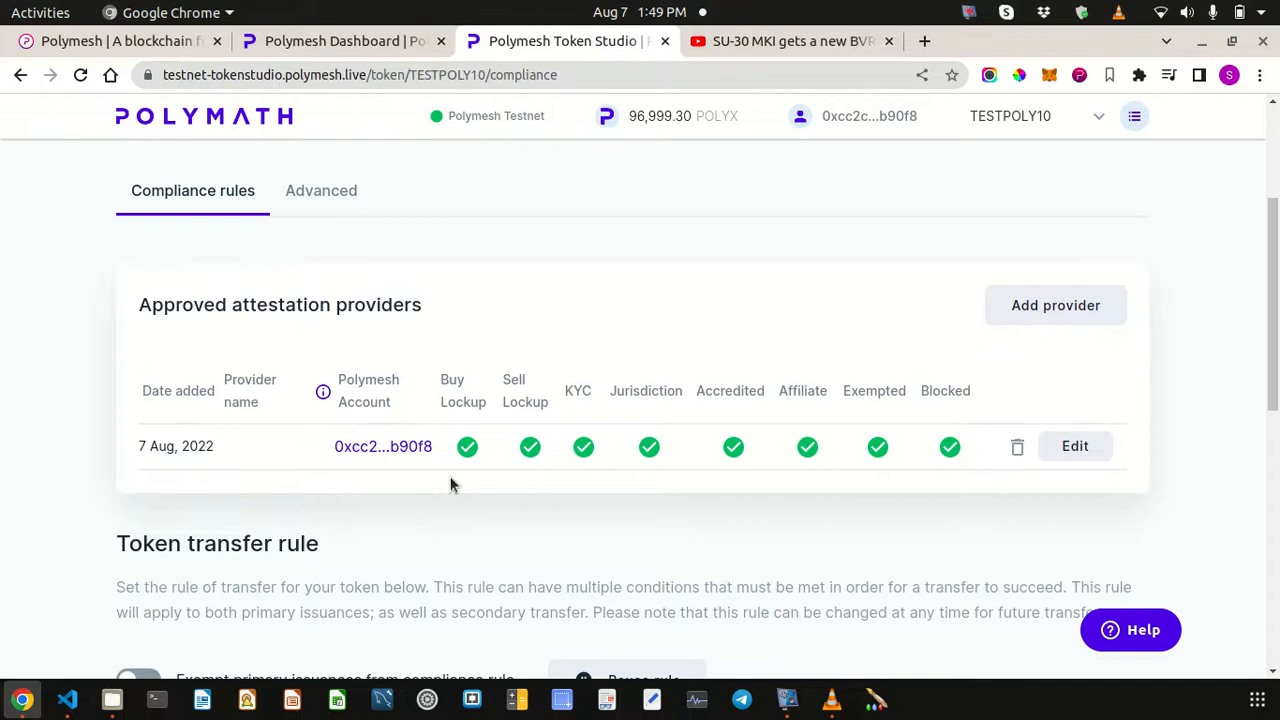
{"action": "scroll", "coordinate": [689, 303], "scroll_direction": "down", "scroll_amount": 1}
{"action": "scroll", "coordinate": [689, 303], "scroll_direction": "up", "scroll_amount": 4}
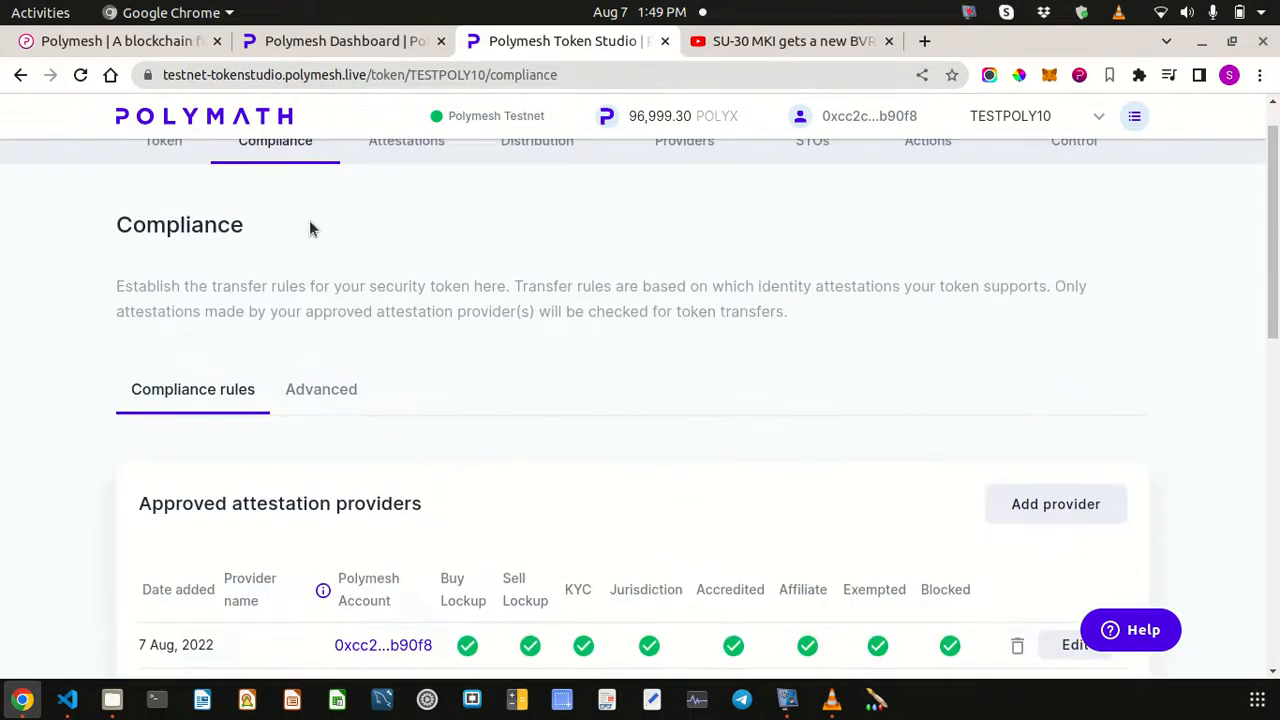
{"action": "scroll", "coordinate": [310, 223], "scroll_direction": "up", "scroll_amount": 1}
{"action": "scroll", "coordinate": [593, 420], "scroll_direction": "down", "scroll_amount": 8}
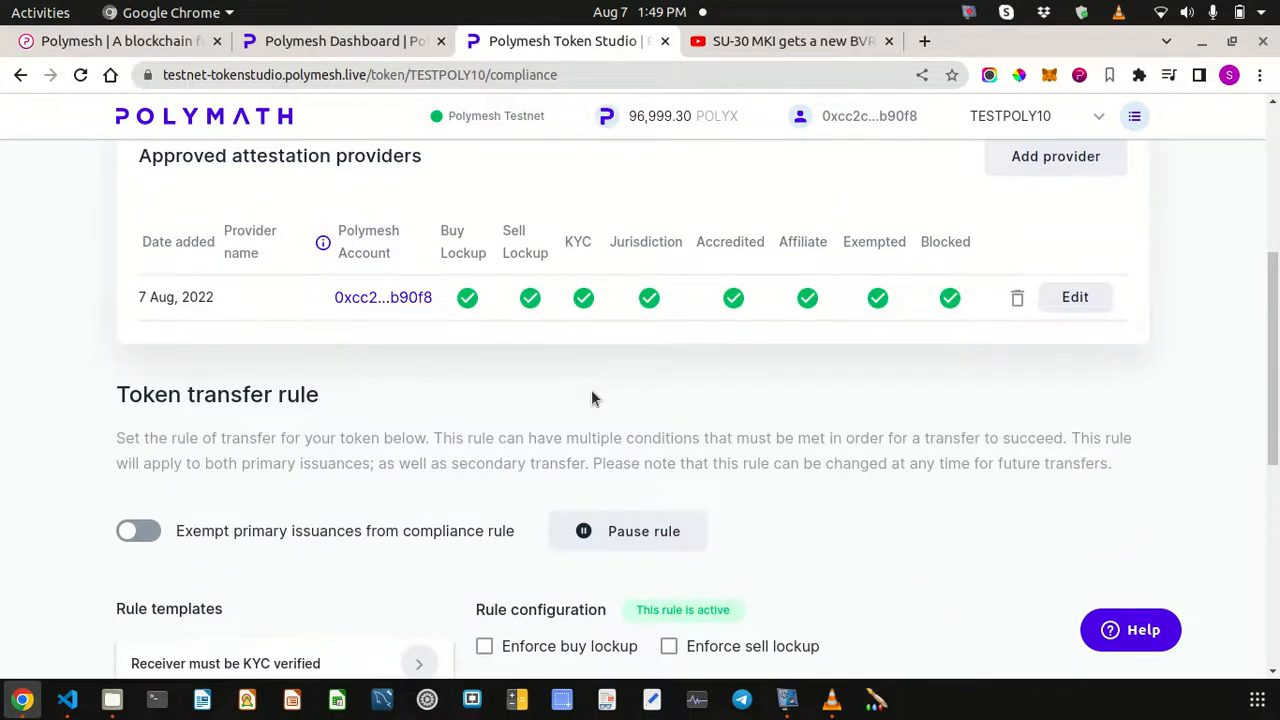
{"action": "scroll", "coordinate": [591, 396], "scroll_direction": "down", "scroll_amount": 5}
{"action": "scroll", "coordinate": [591, 397], "scroll_direction": "down", "scroll_amount": 2}
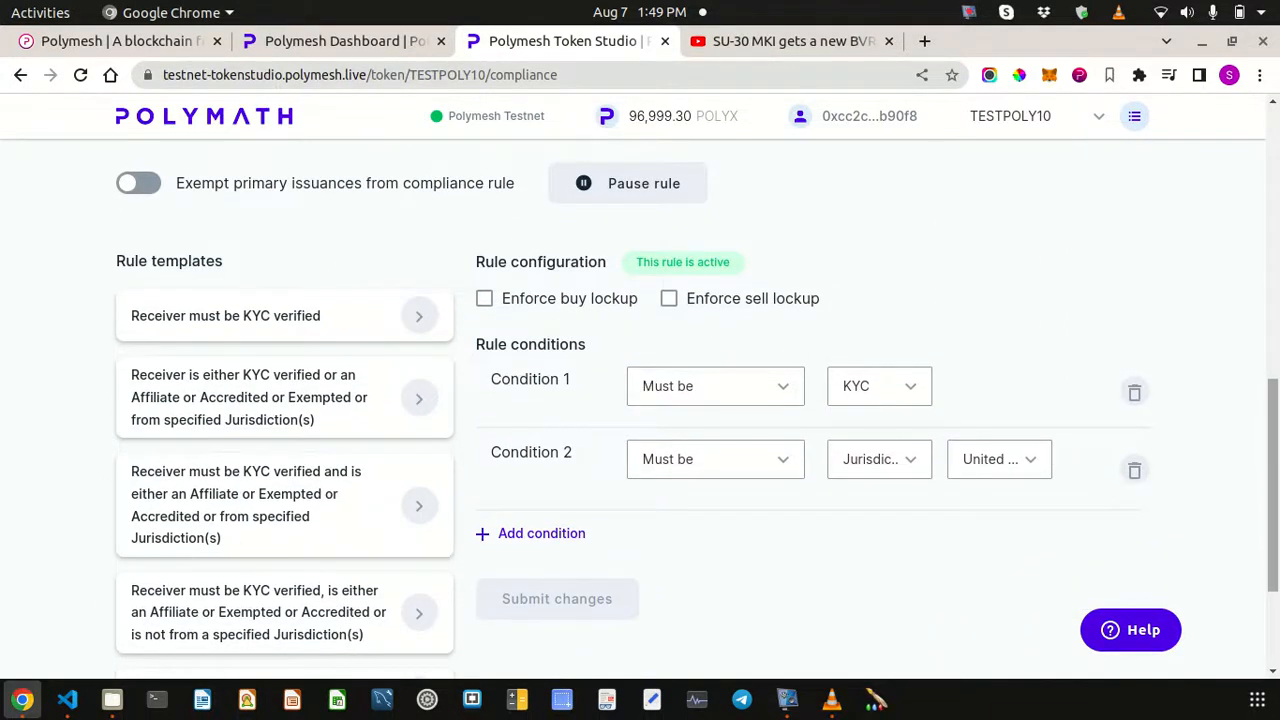
{"action": "scroll", "coordinate": [474, 526], "scroll_direction": "up", "scroll_amount": 5}
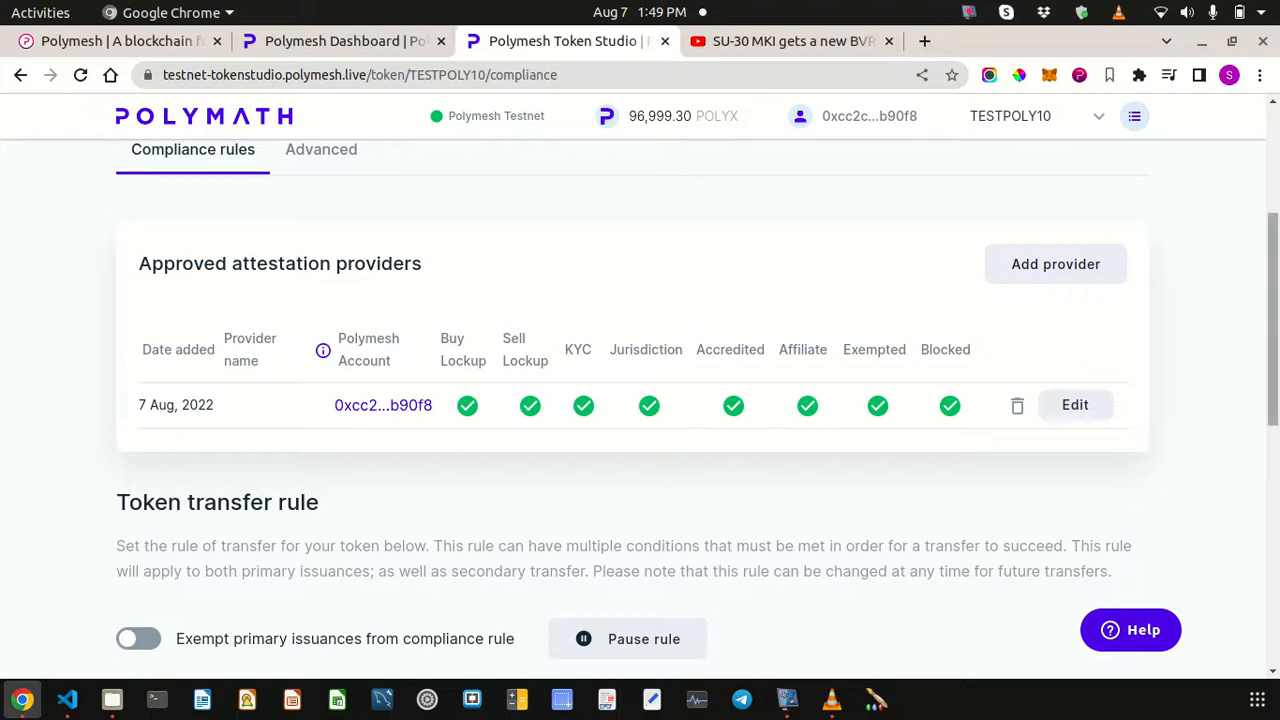
{"action": "left_click_drag", "start_coordinate": [1274, 290], "coordinate": [1275, 180]}
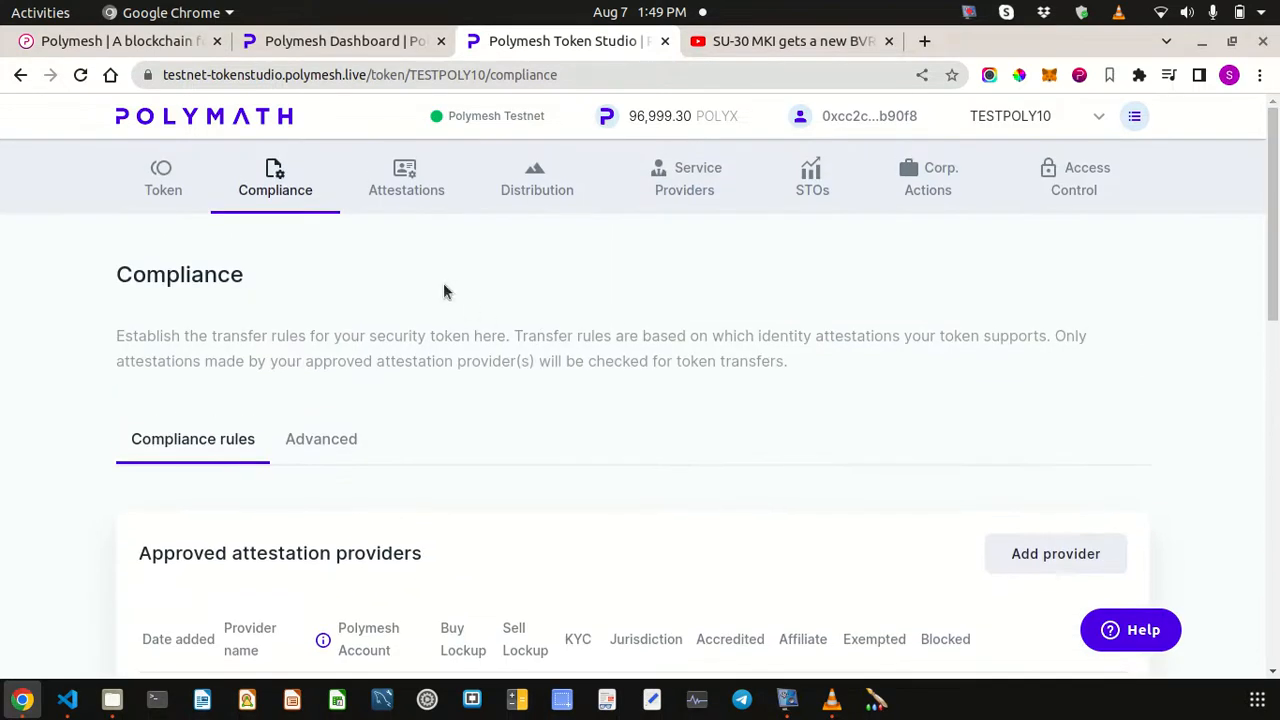
- Look over the TESTPOLY10 Attestations page
{"action": "left_click", "coordinate": [423, 190]}
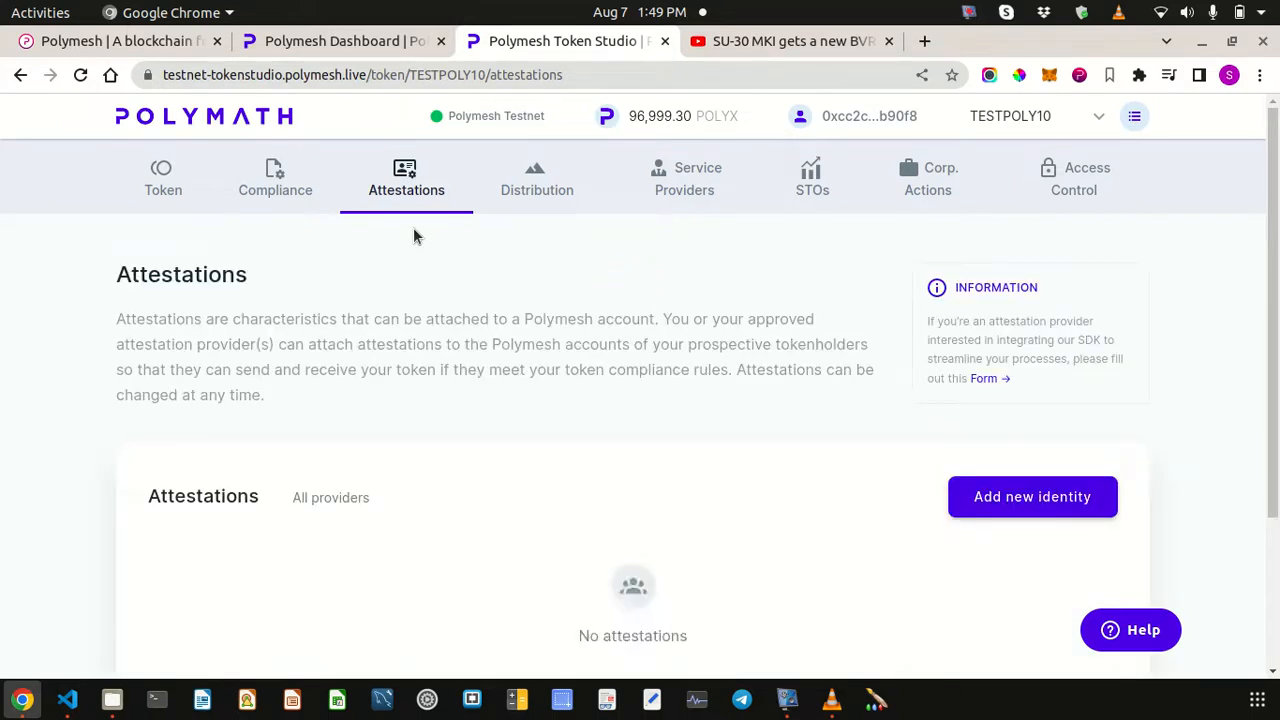
{"action": "scroll", "coordinate": [760, 529], "scroll_direction": "down", "scroll_amount": 2}
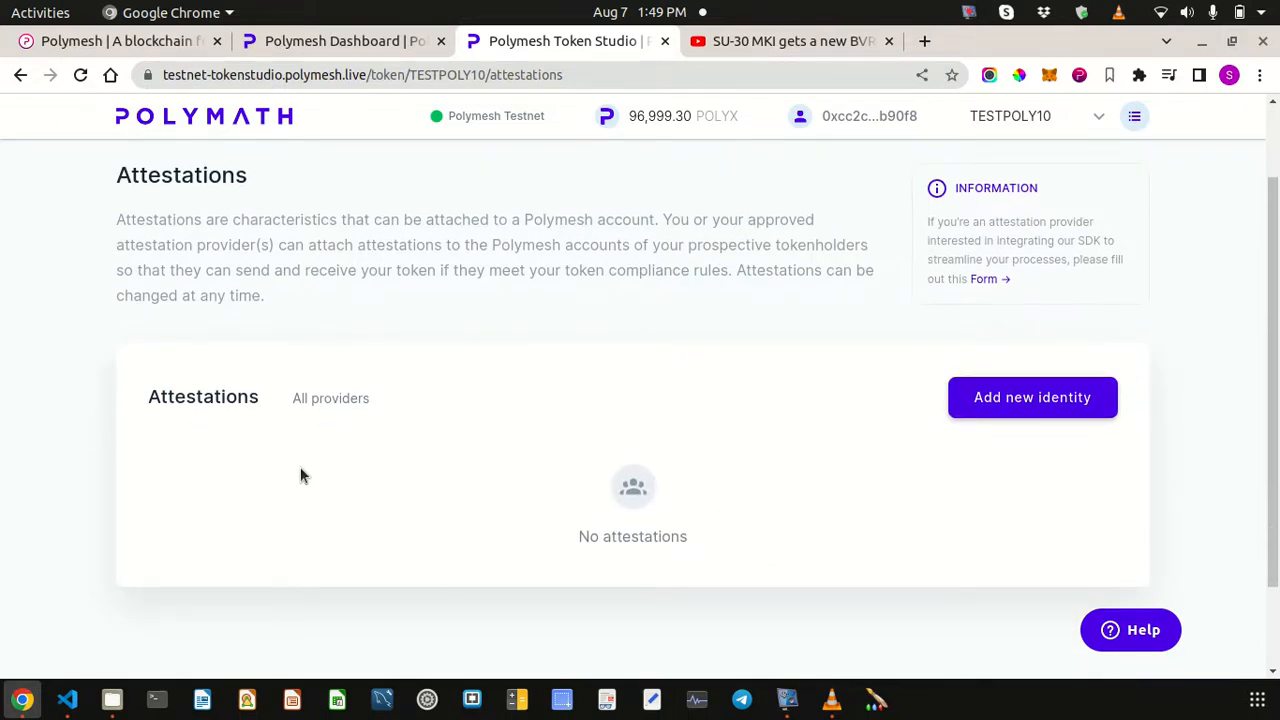
{"action": "scroll", "coordinate": [300, 467], "scroll_direction": "up", "scroll_amount": 2}
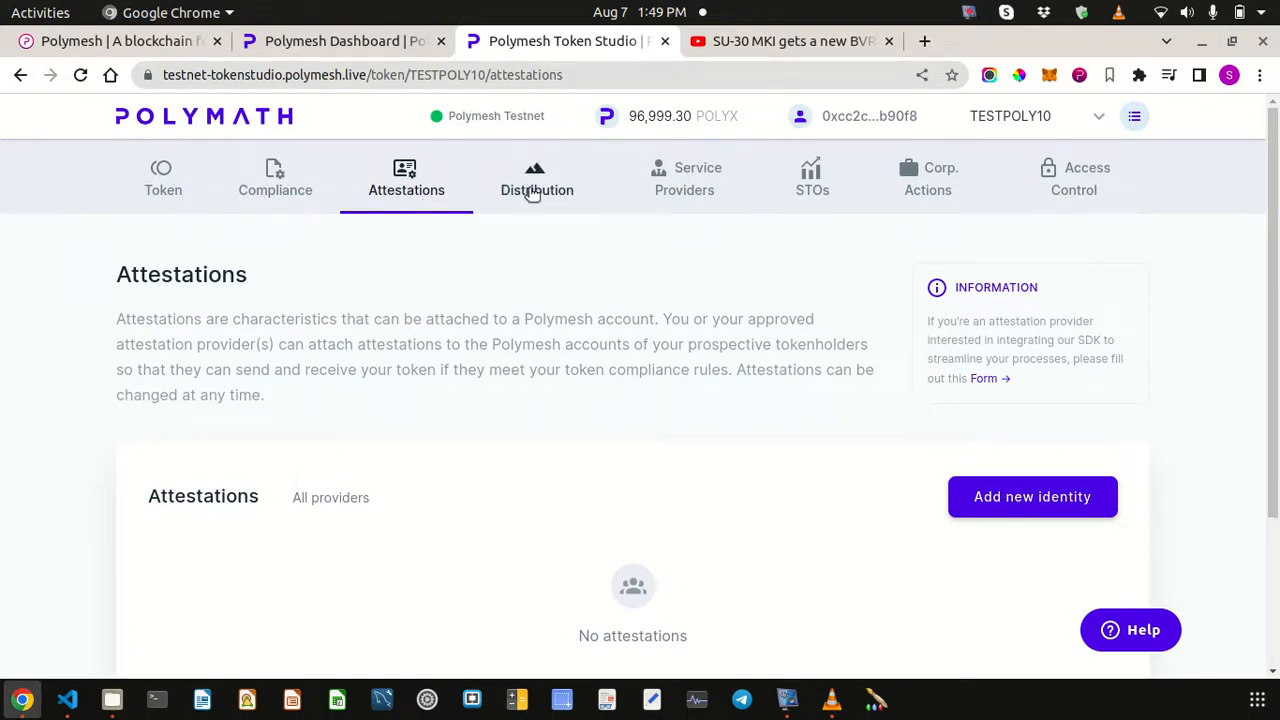
- Bring up the Distribution page and find the Distribution Agent card showing 0 TESTPOLY10
{"action": "left_click", "coordinate": [531, 192]}
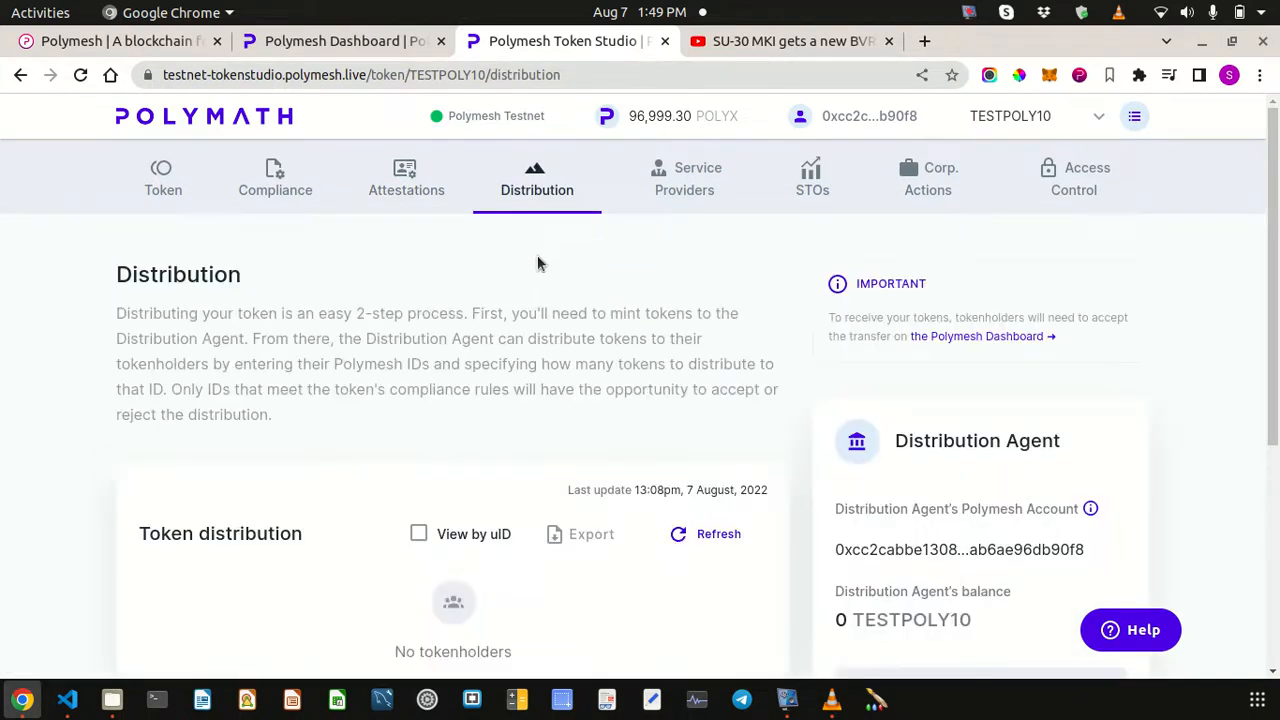
{"action": "scroll", "coordinate": [537, 257], "scroll_direction": "down", "scroll_amount": 3}
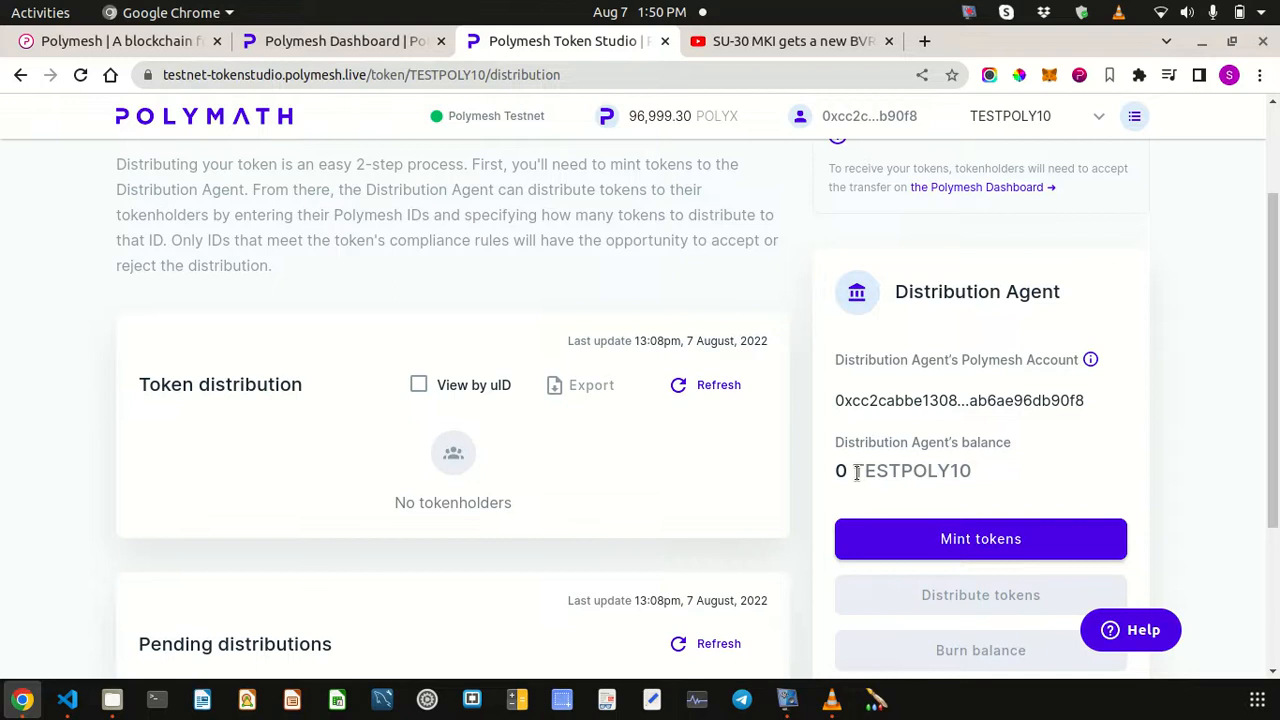
{"action": "scroll", "coordinate": [972, 505], "scroll_direction": "down", "scroll_amount": 2}
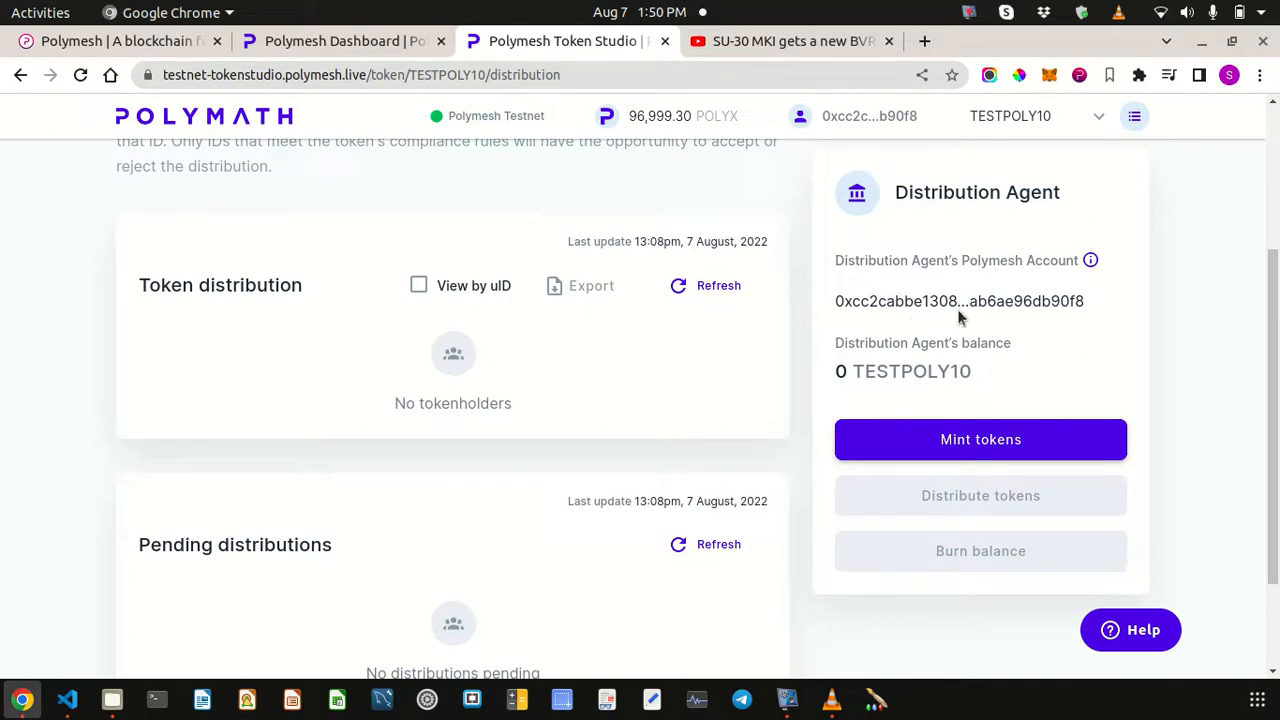
- Request a mint of 10000 TESTPOLY10 tokens to the distribution agent
{"action": "left_click", "coordinate": [973, 446]}
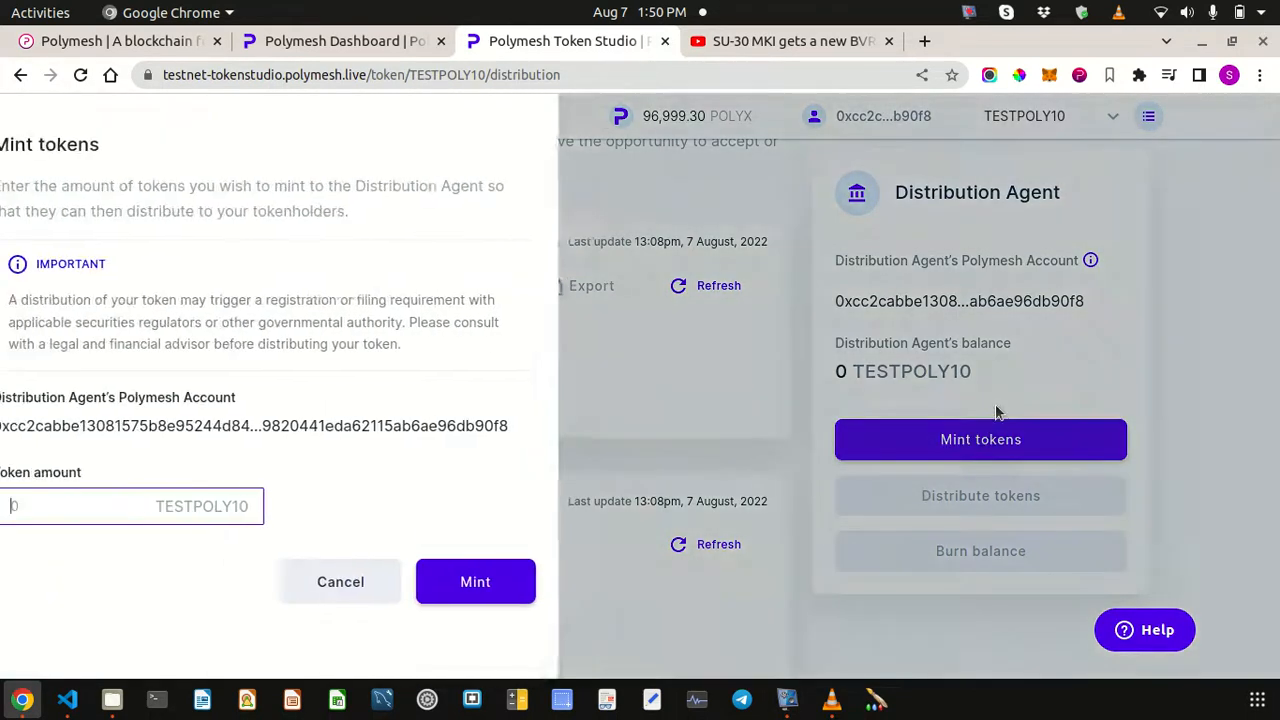
{"action": "left_click", "coordinate": [196, 512]}
{"action": "type", "text": "100000"}
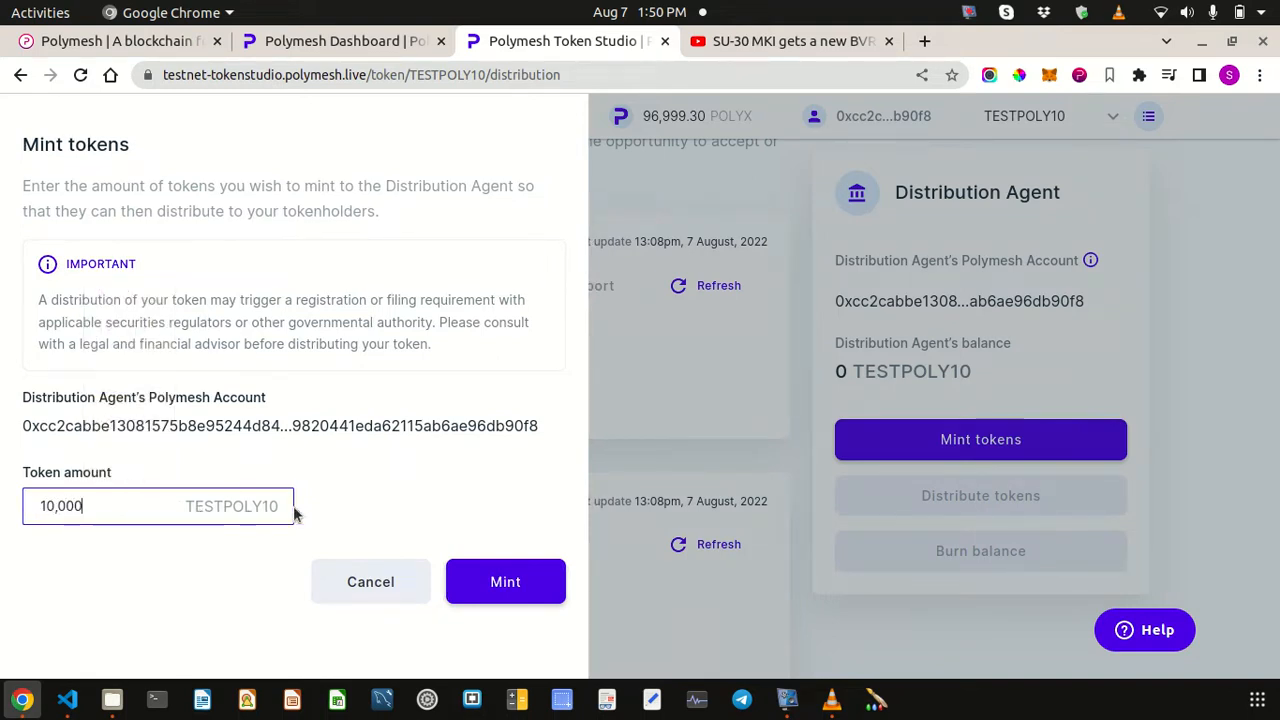
{"action": "left_click", "coordinate": [505, 590]}
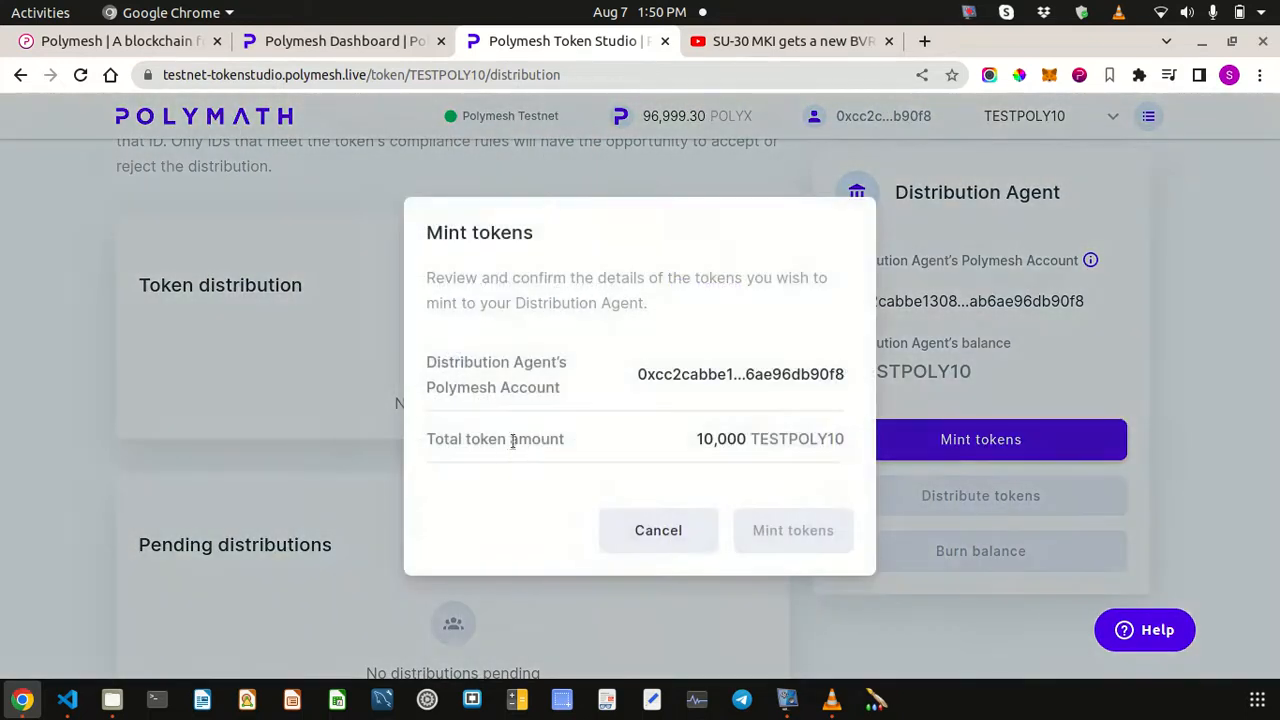
- Confirm the 10,000 token mint and sign the transaction with the wallet password
{"action": "left_click", "coordinate": [793, 532]}
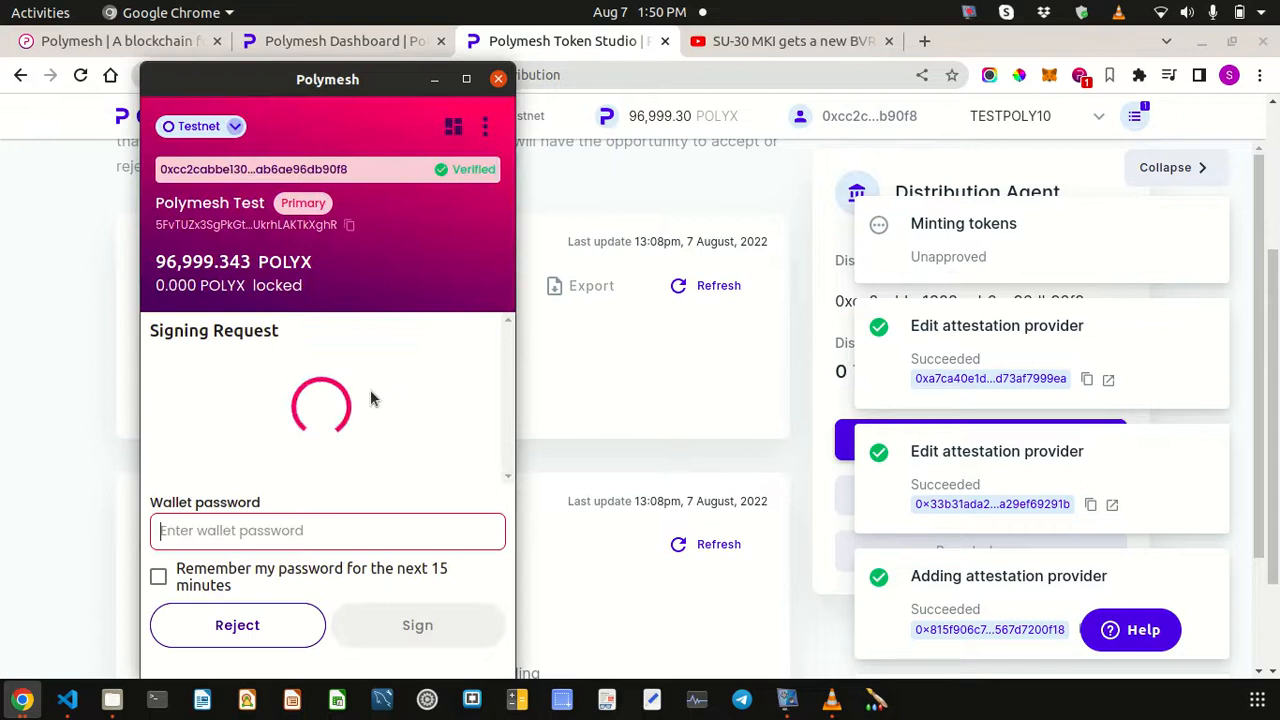
{"action": "type", "text": "•••••••••"}
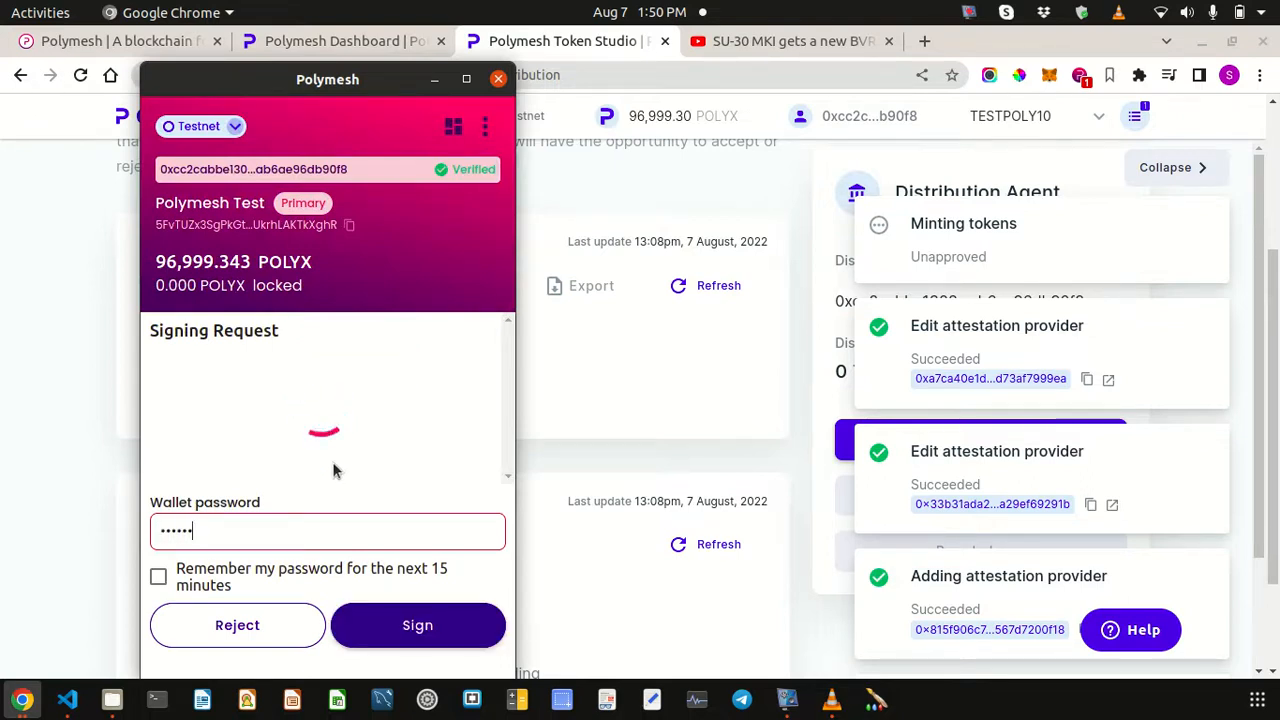
{"action": "left_click", "coordinate": [438, 630]}
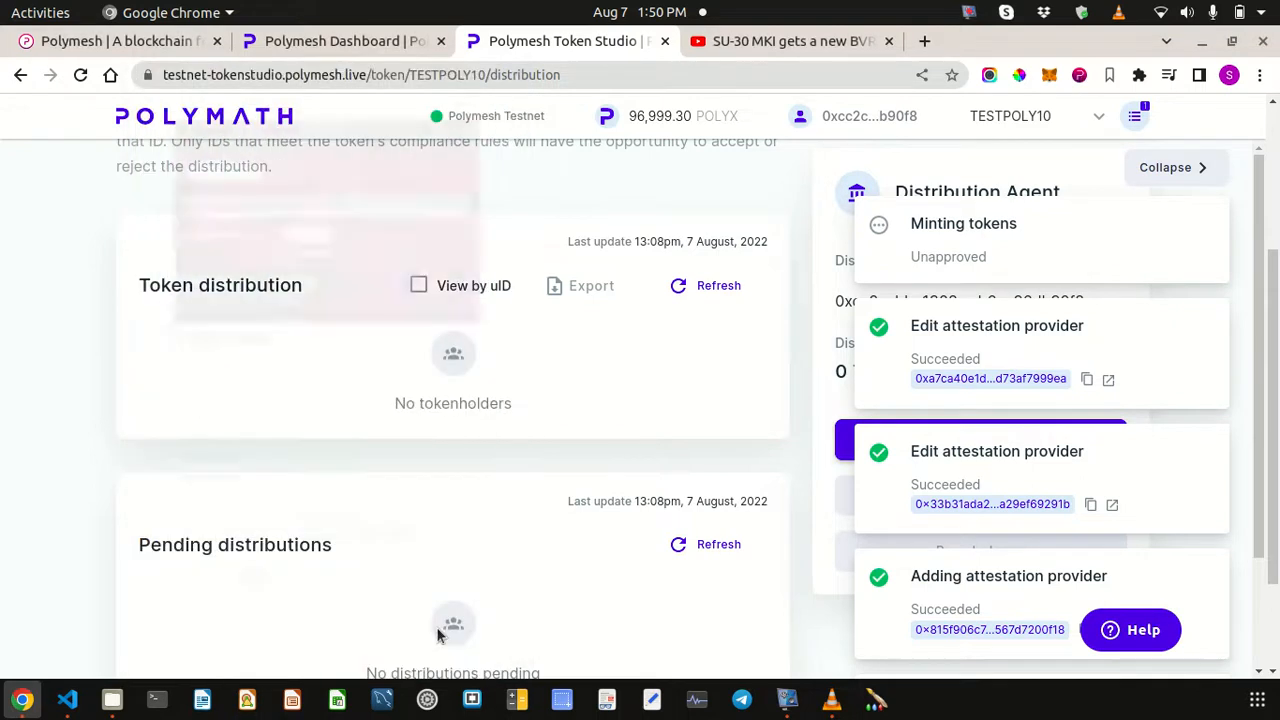
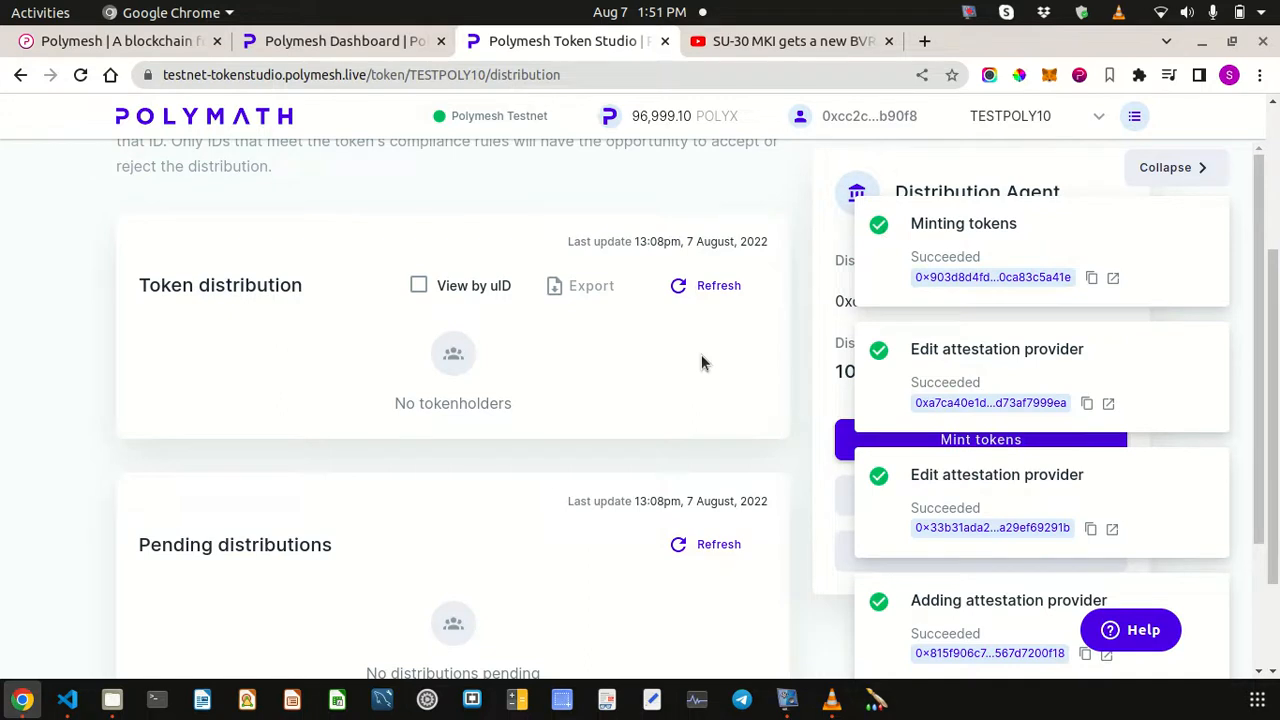
- Collapse the transaction notifications and view the TESTPOLY10 token overview page
{"action": "left_click", "coordinate": [1170, 168]}
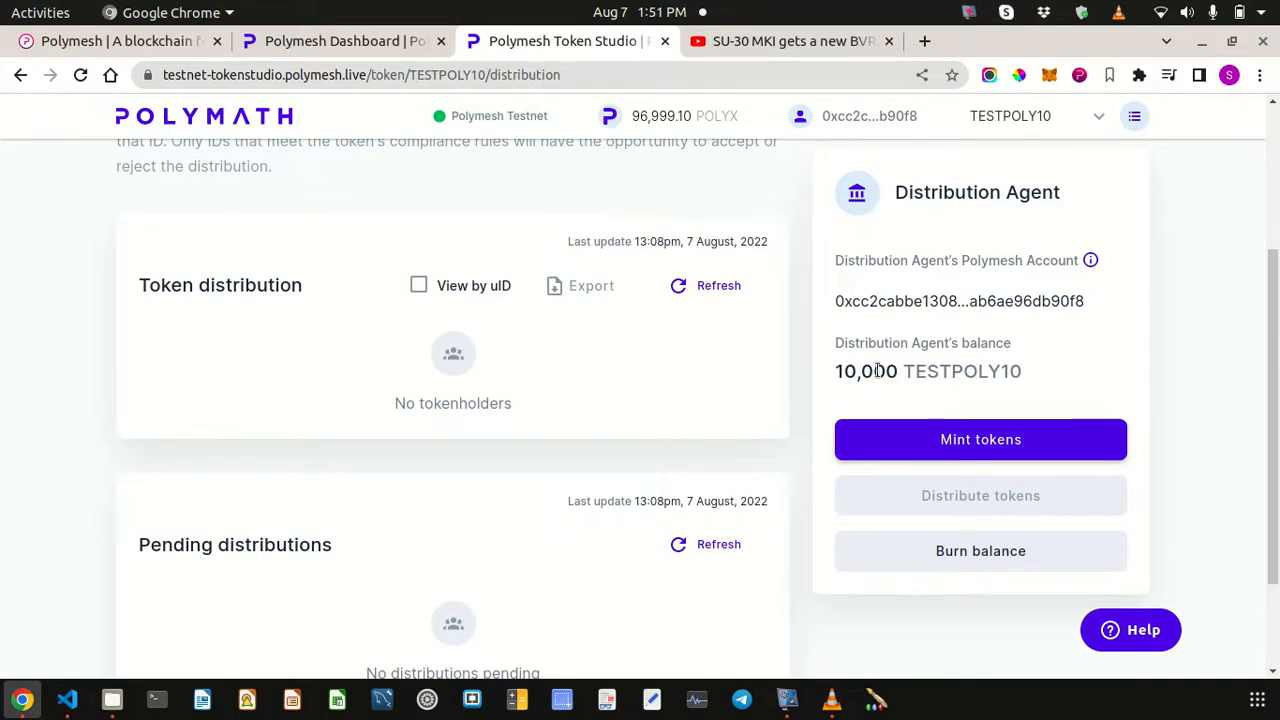
{"action": "scroll", "coordinate": [505, 222], "scroll_direction": "up", "scroll_amount": 4}
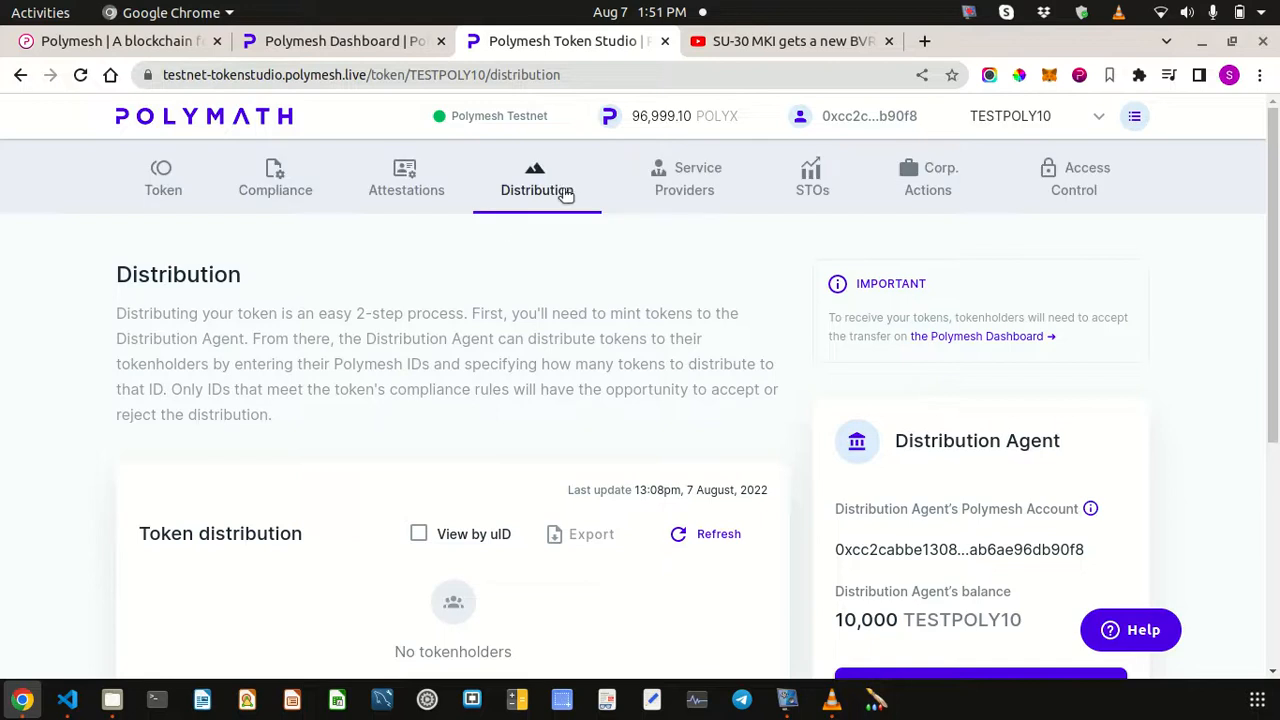
{"action": "left_click", "coordinate": [166, 189]}
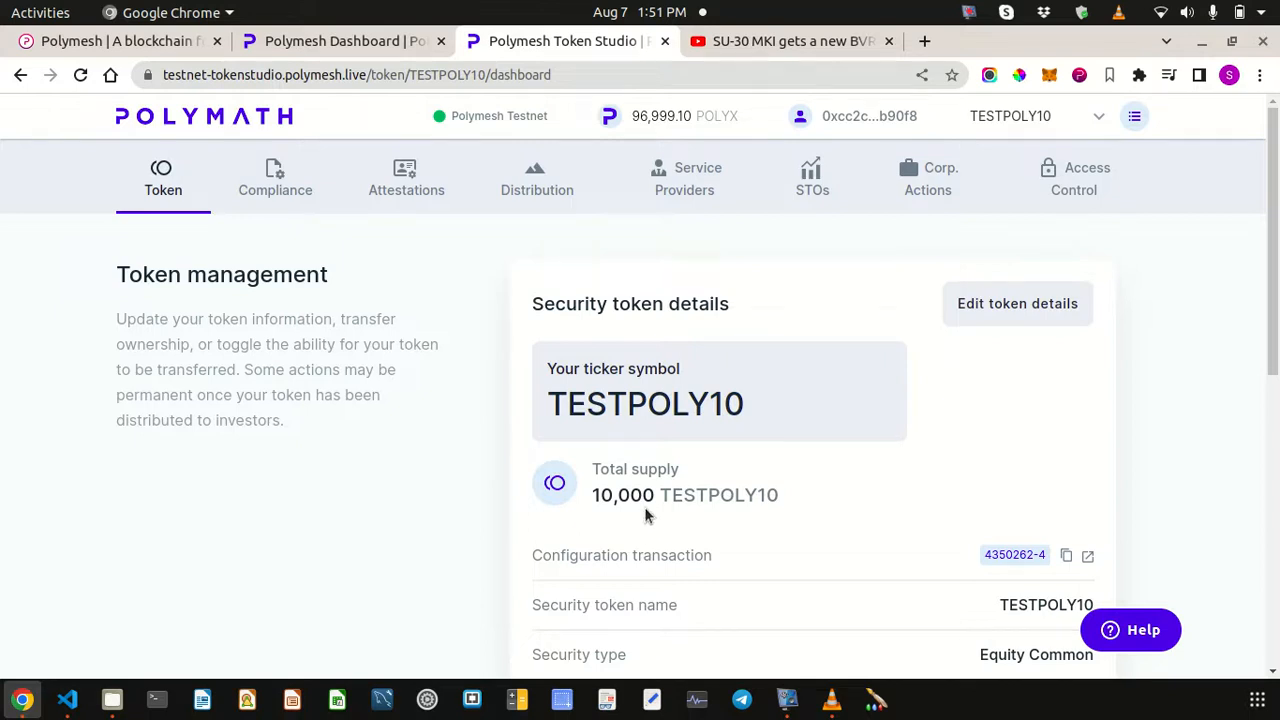
- Return to the Distribution page and check the agent's 10,000 balance with no tokenholders
{"action": "left_click", "coordinate": [531, 193]}
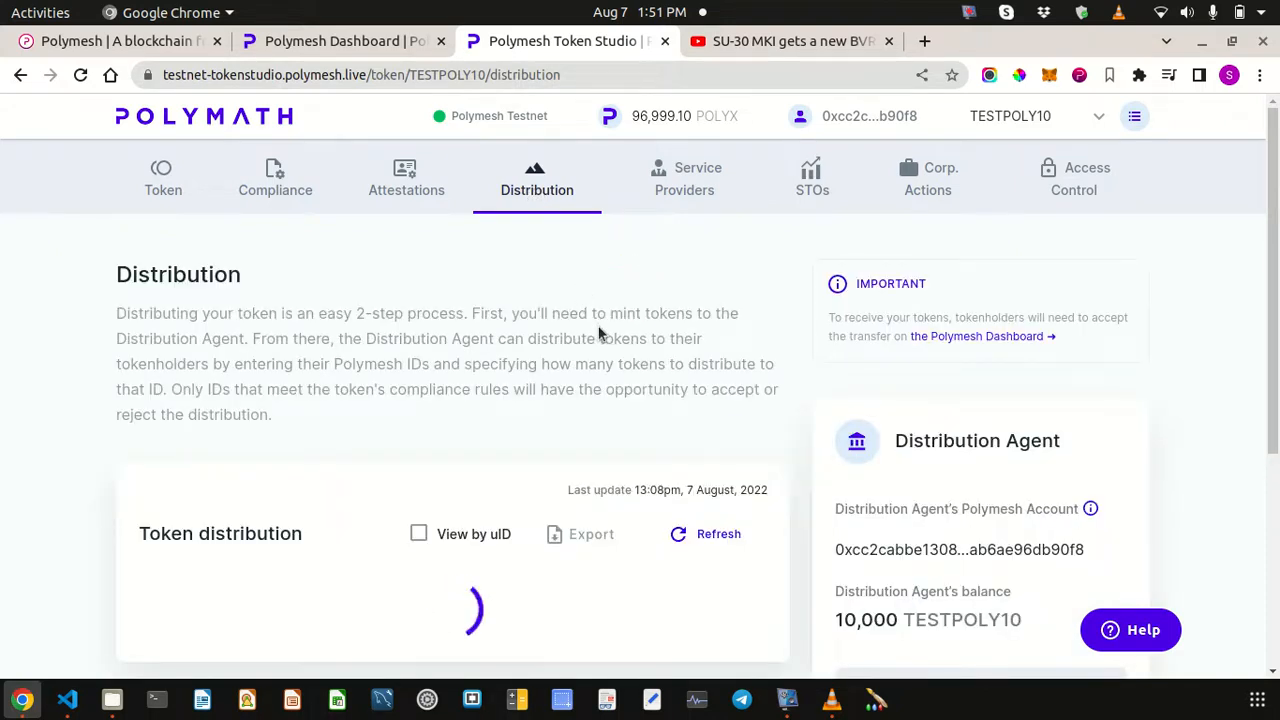
{"action": "scroll", "coordinate": [598, 327], "scroll_direction": "down", "scroll_amount": 3}
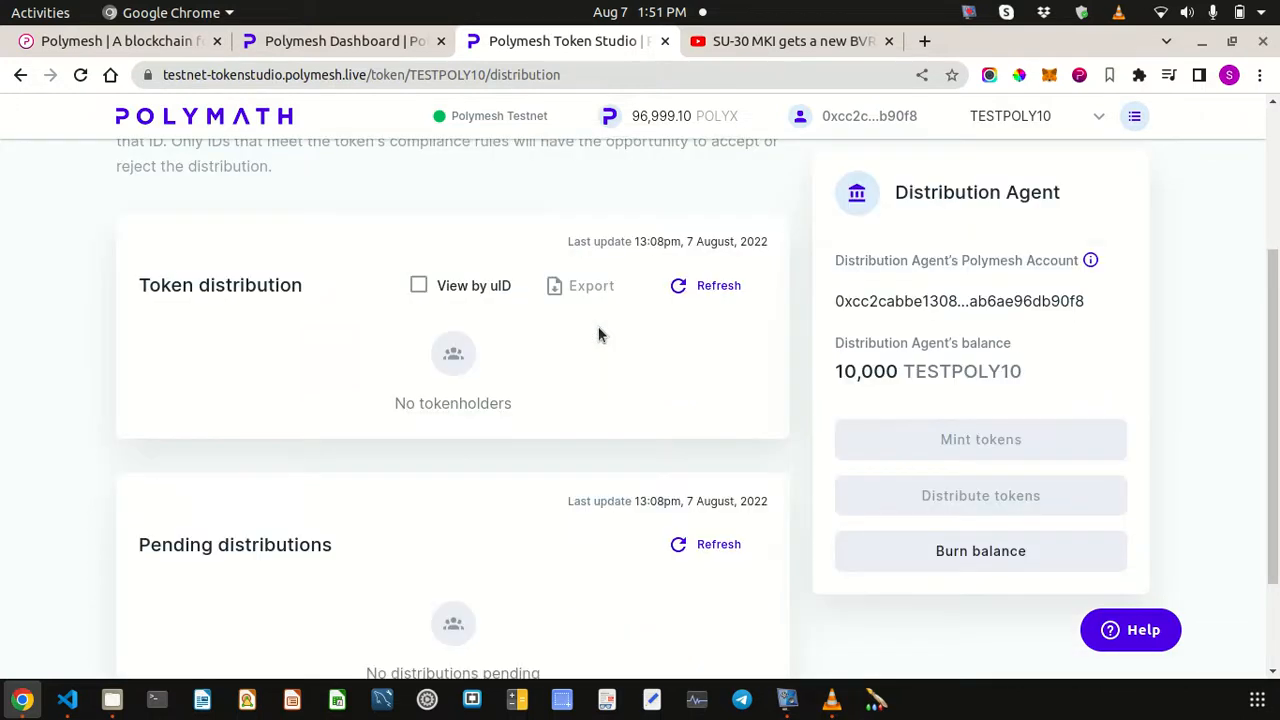
{"action": "scroll", "coordinate": [598, 326], "scroll_direction": "down", "scroll_amount": 2}
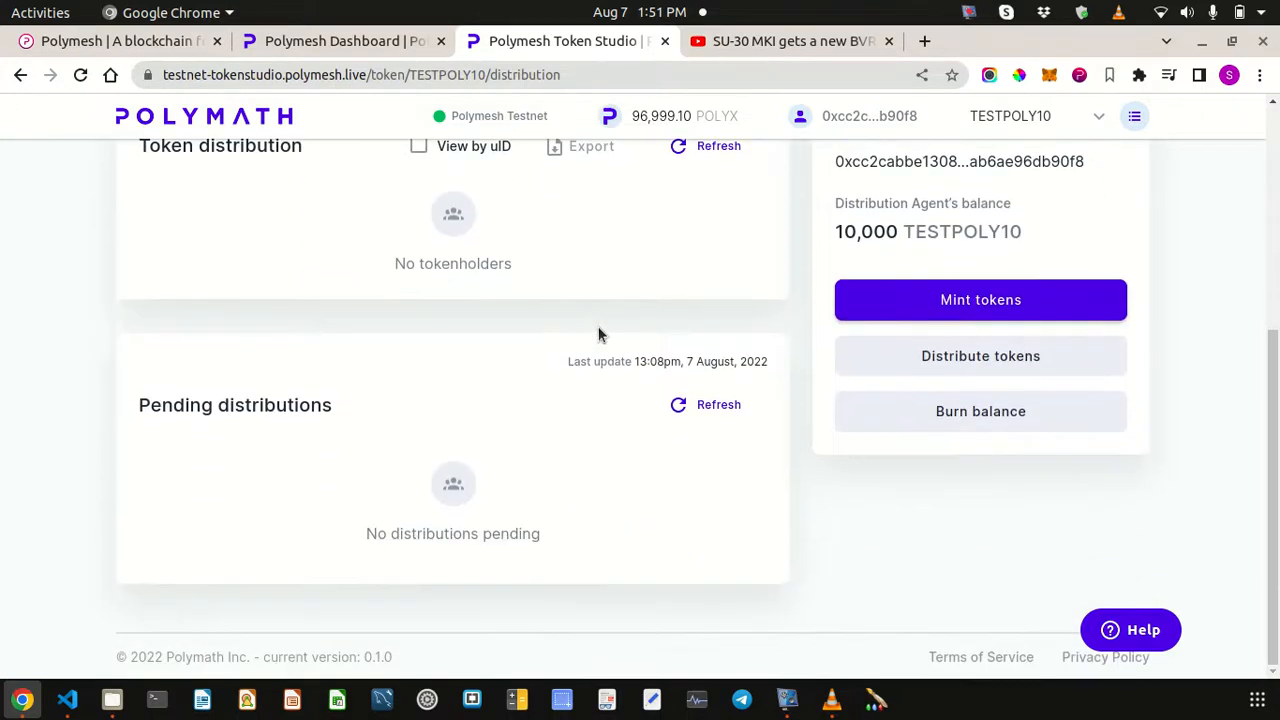
{"action": "scroll", "coordinate": [598, 330], "scroll_direction": "up", "scroll_amount": 4}
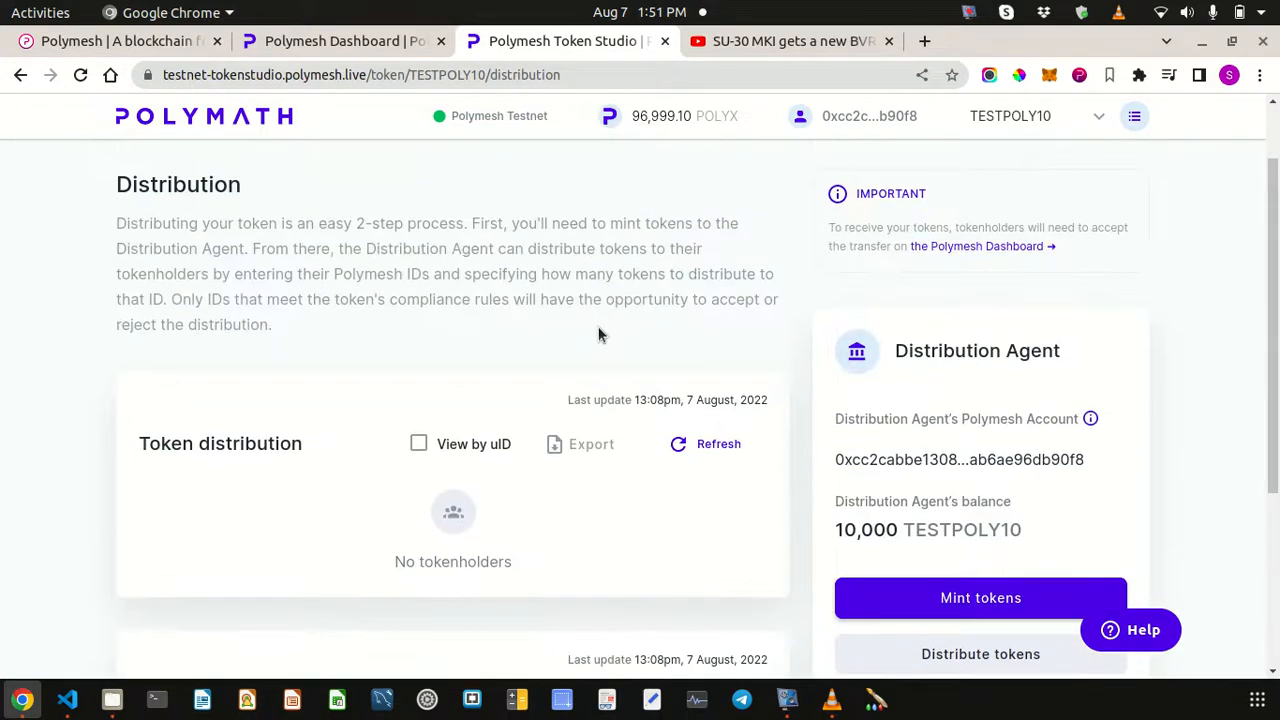
{"action": "scroll", "coordinate": [598, 330], "scroll_direction": "up", "scroll_amount": 2}
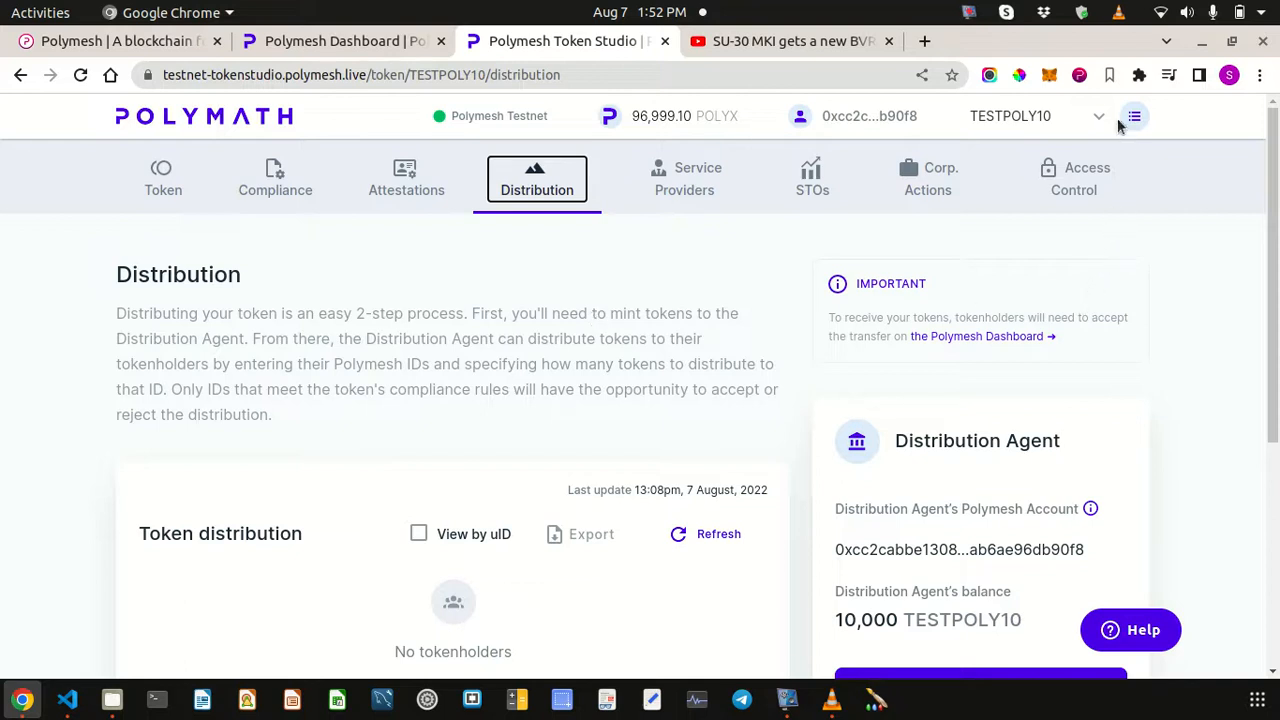
- Make the second account active in the wallet and view its 99,993.462 POLYX Dashboard balance
{"action": "left_click", "coordinate": [1079, 75]}
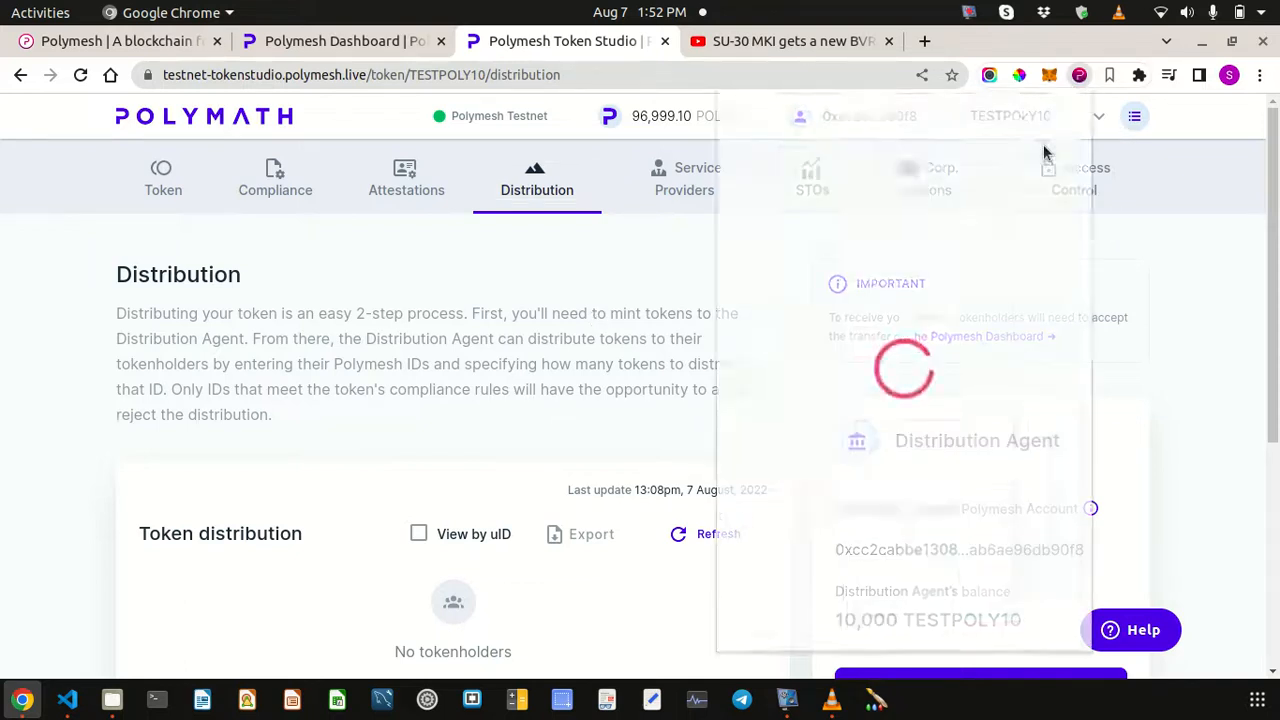
{"action": "scroll", "coordinate": [900, 484], "scroll_direction": "down", "scroll_amount": 3}
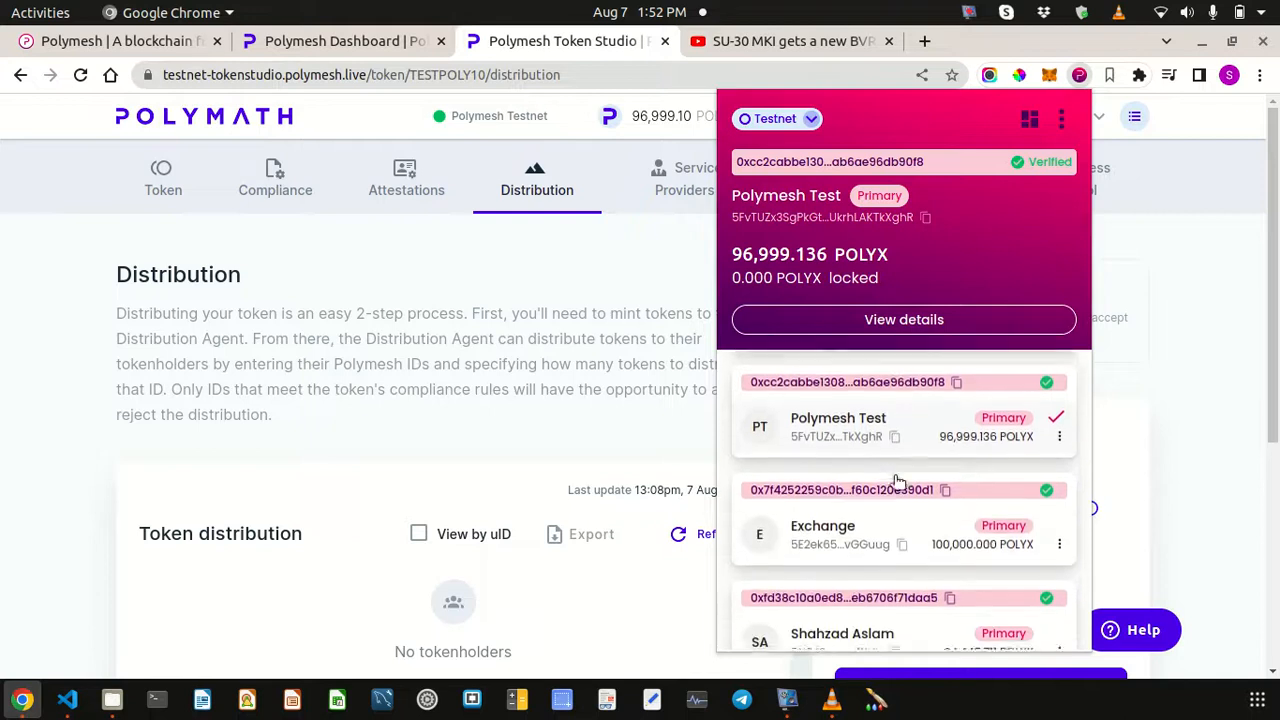
{"action": "scroll", "coordinate": [915, 482], "scroll_direction": "up", "scroll_amount": 2}
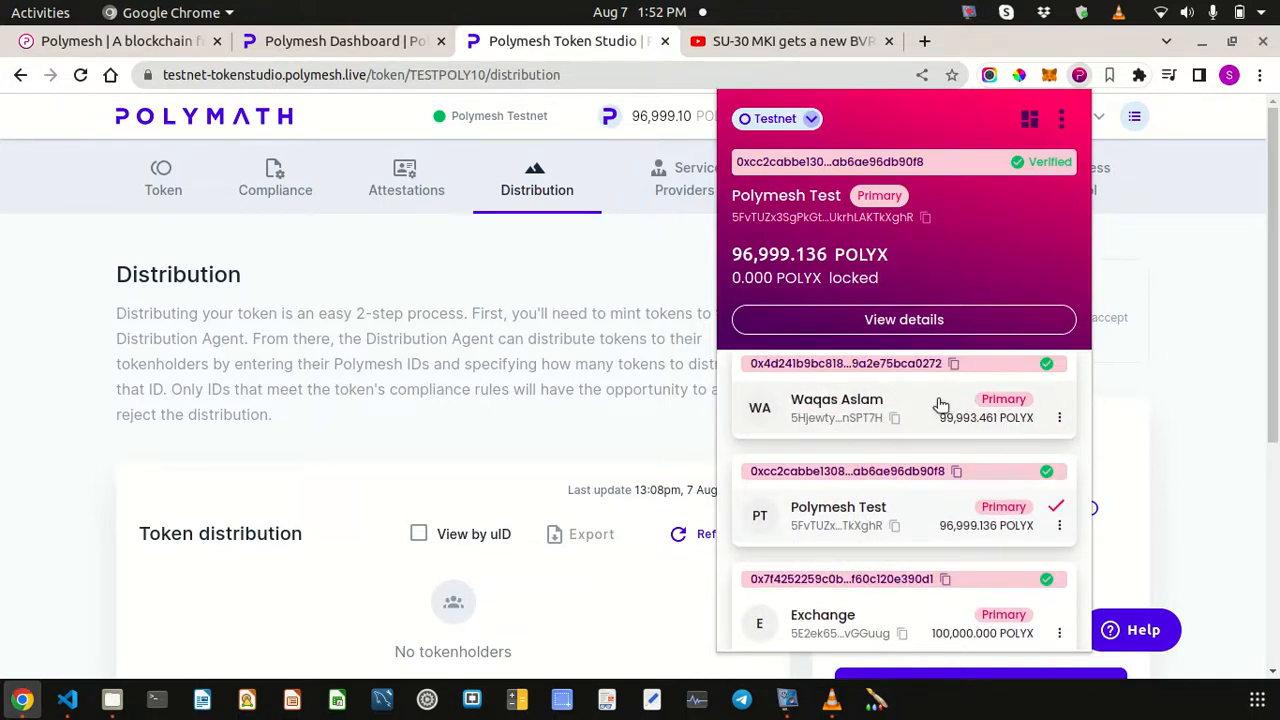
{"action": "scroll", "coordinate": [930, 420], "scroll_direction": "up", "scroll_amount": 1}
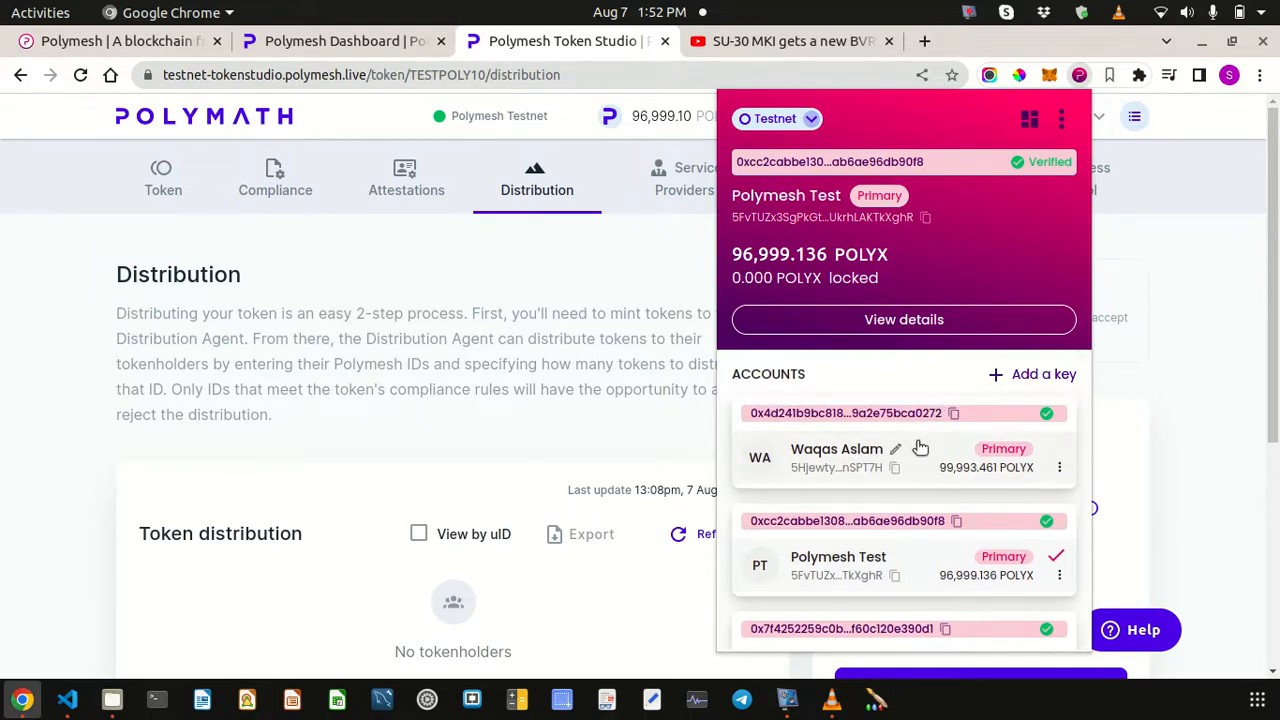
{"action": "left_click", "coordinate": [920, 449]}
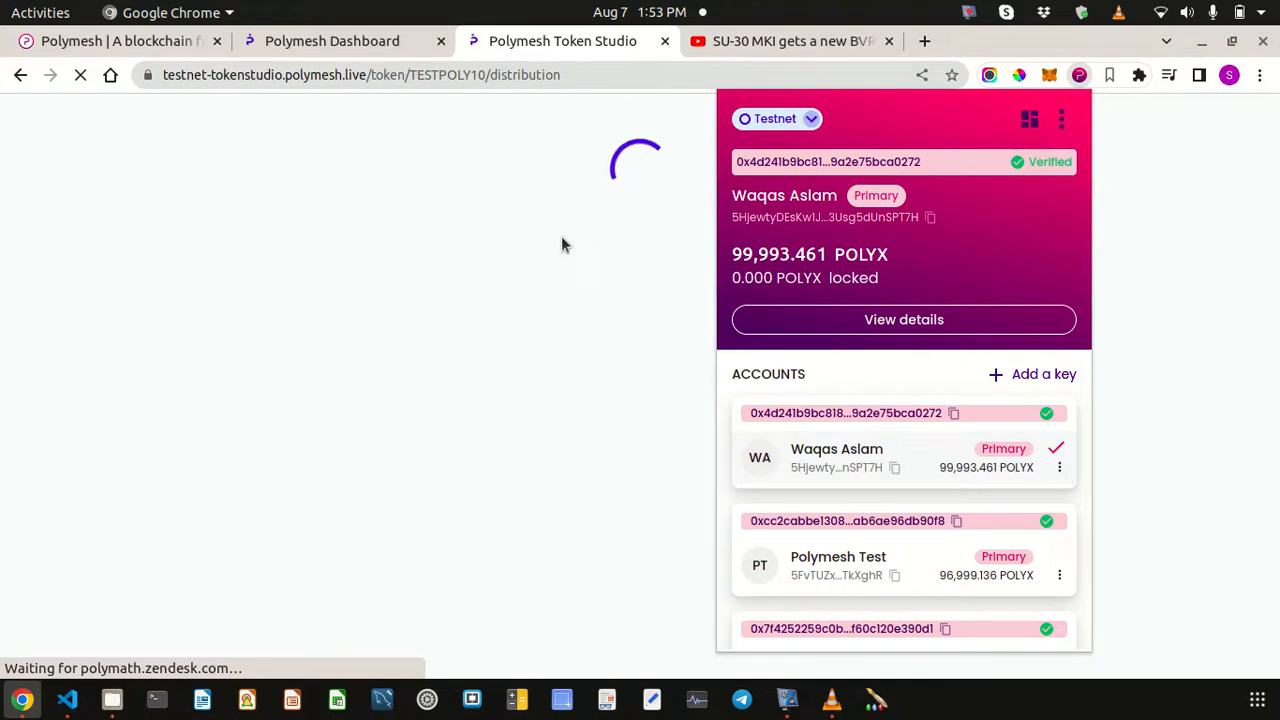
{"action": "left_click", "coordinate": [592, 48]}
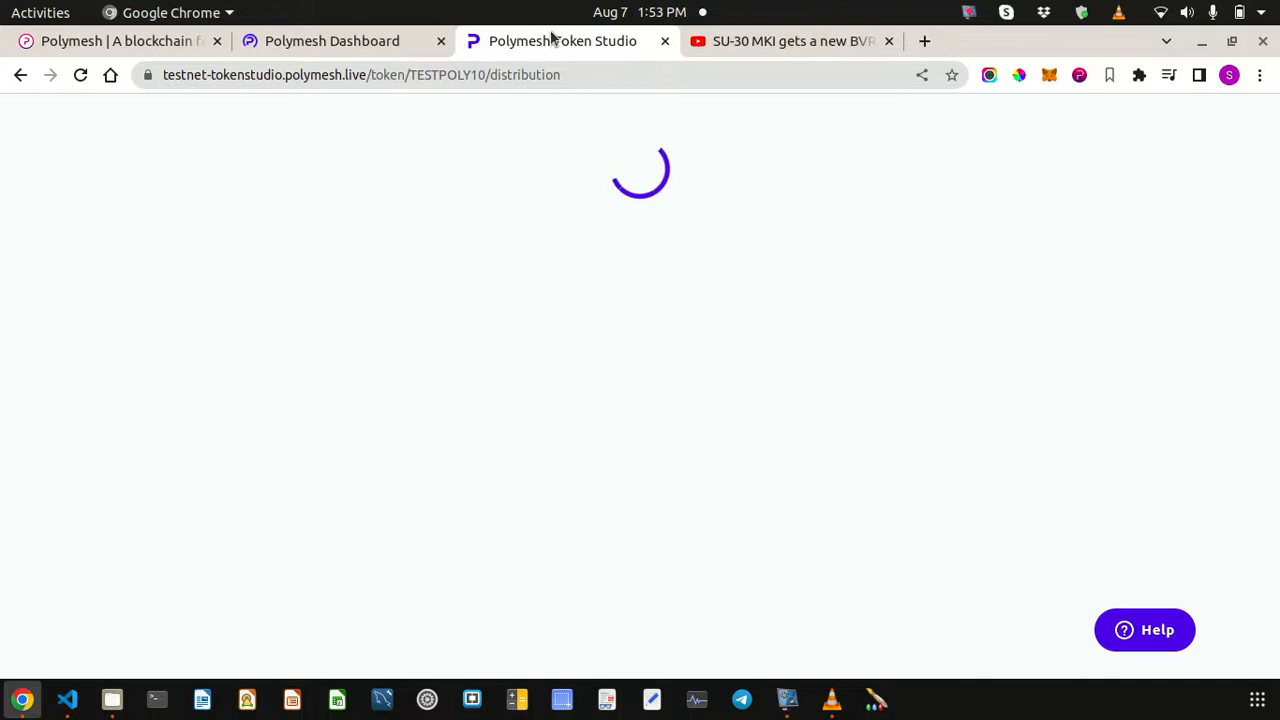
{"action": "left_click", "coordinate": [335, 42]}
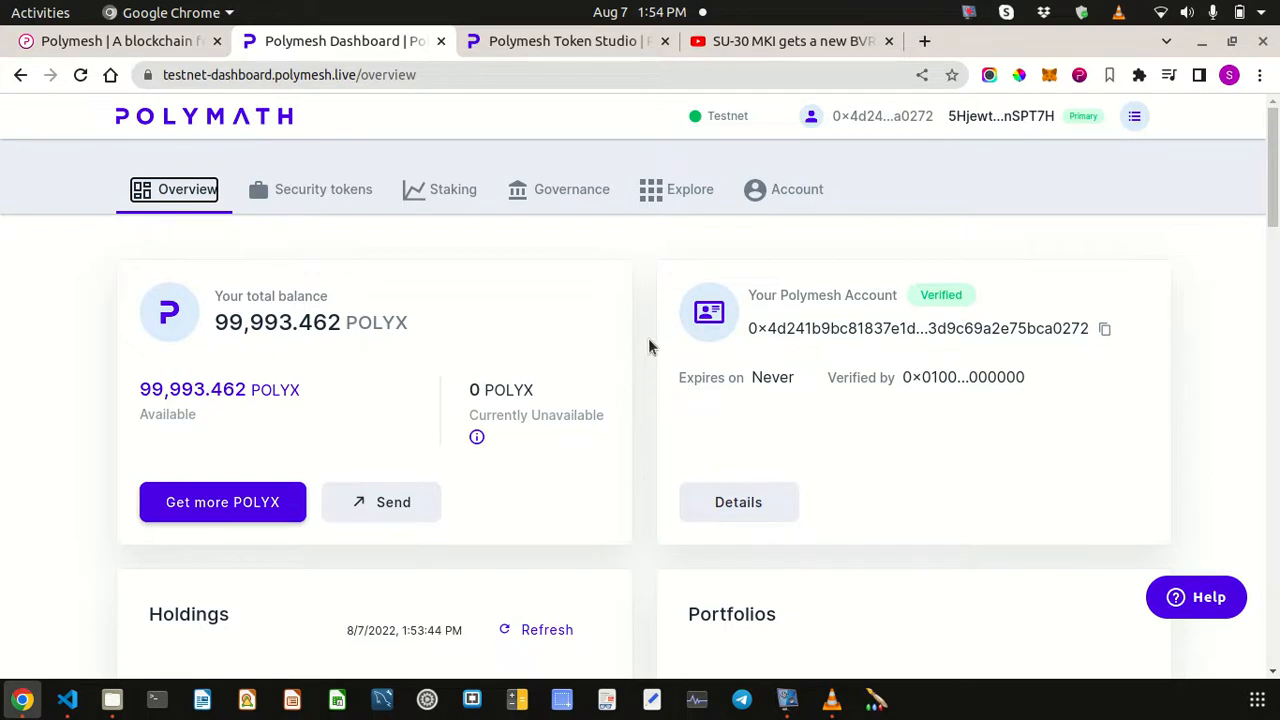
{"action": "scroll", "coordinate": [648, 346], "scroll_direction": "down", "scroll_amount": 1}
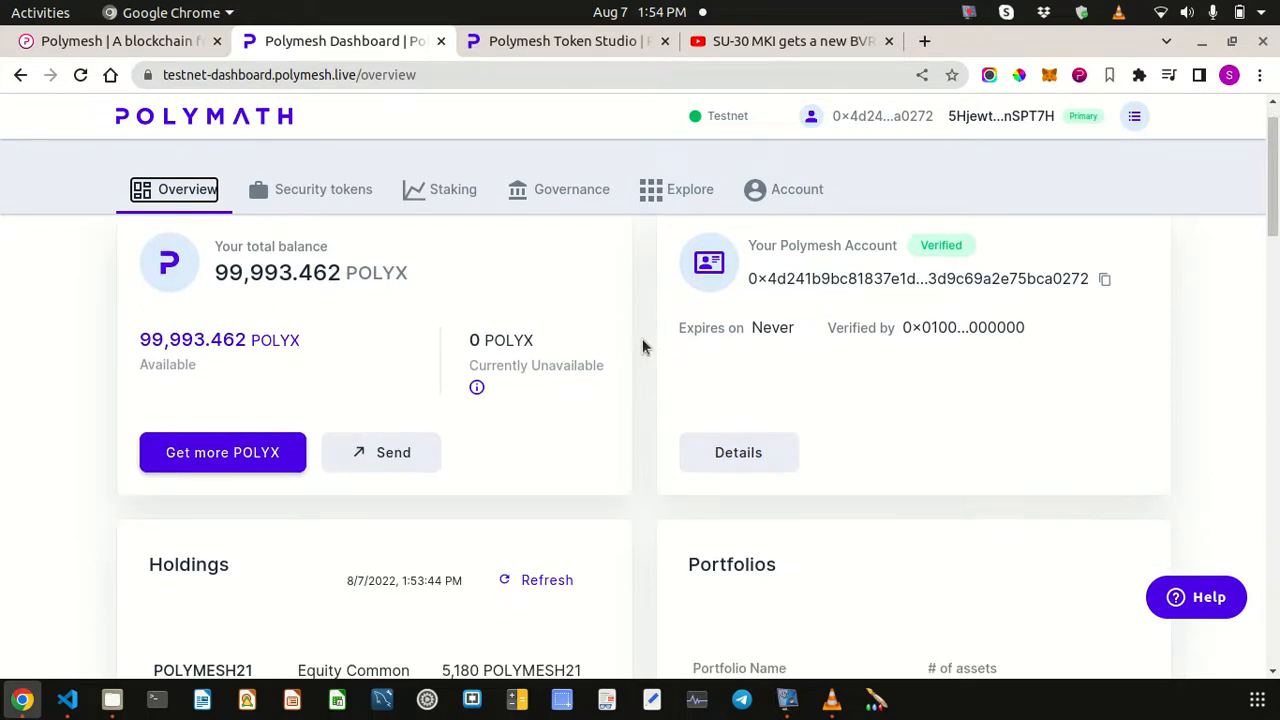
{"action": "scroll", "coordinate": [547, 394], "scroll_direction": "down", "scroll_amount": 4}
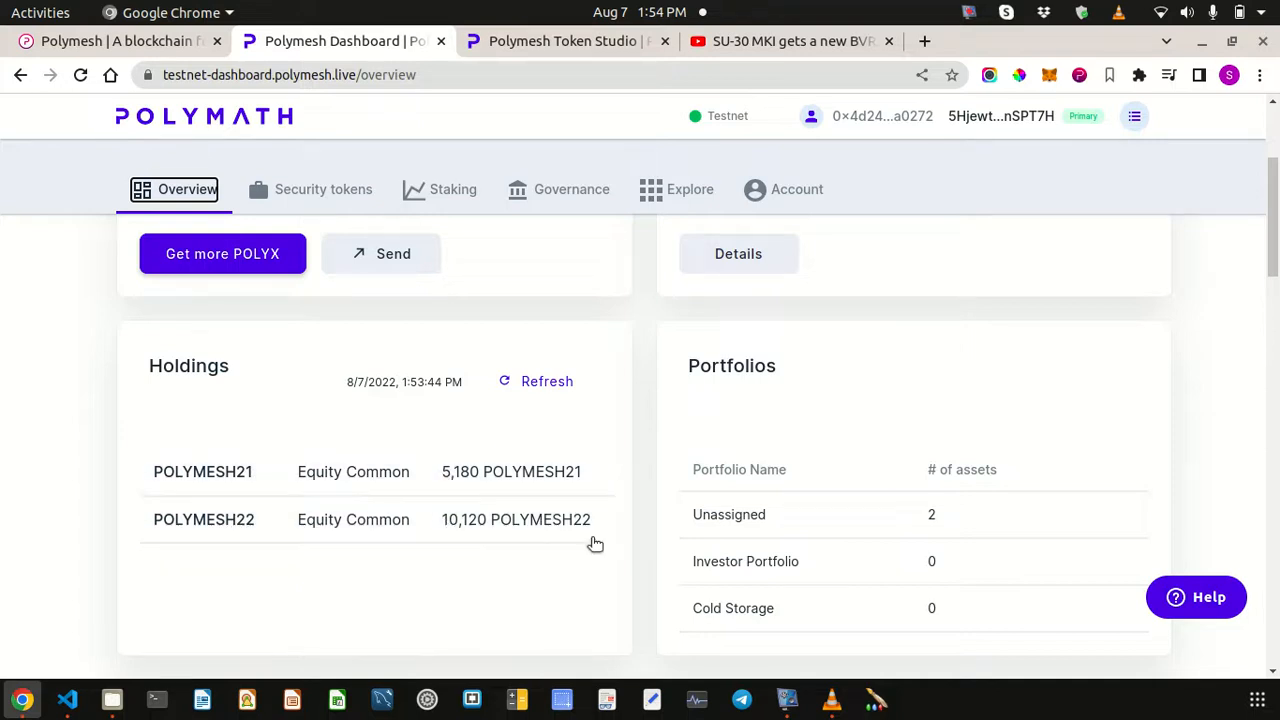
{"action": "scroll", "coordinate": [617, 465], "scroll_direction": "down", "scroll_amount": 5}
{"action": "scroll", "coordinate": [617, 465], "scroll_direction": "up", "scroll_amount": 3}
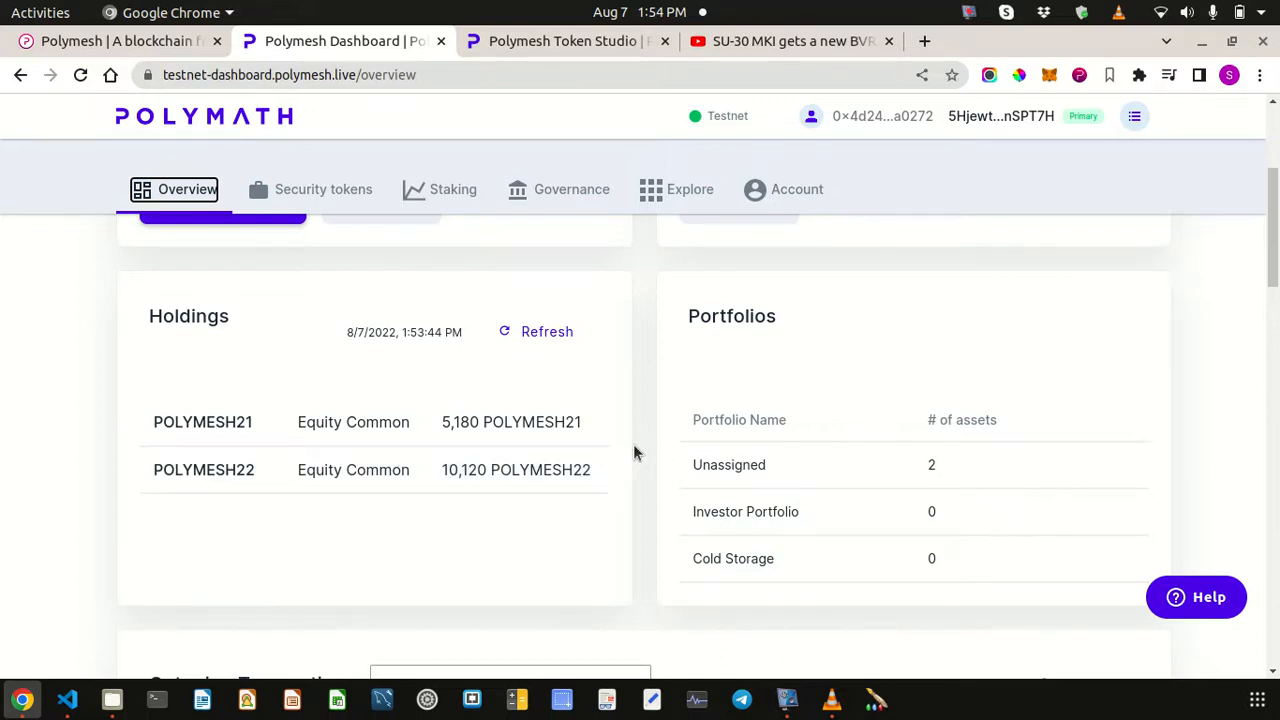
{"action": "scroll", "coordinate": [633, 452], "scroll_direction": "up", "scroll_amount": 3}
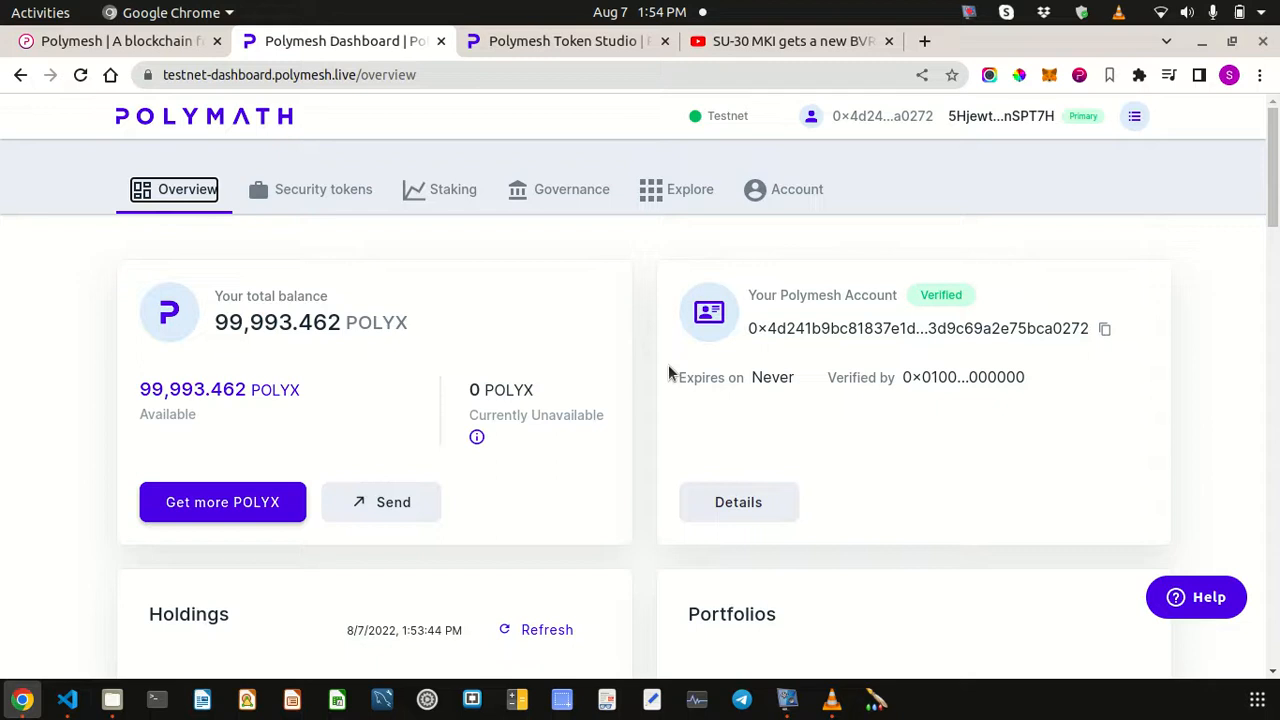
- Copy the second account's address from the wallet, then make Polymesh Test active again
{"action": "left_click", "coordinate": [1079, 76]}
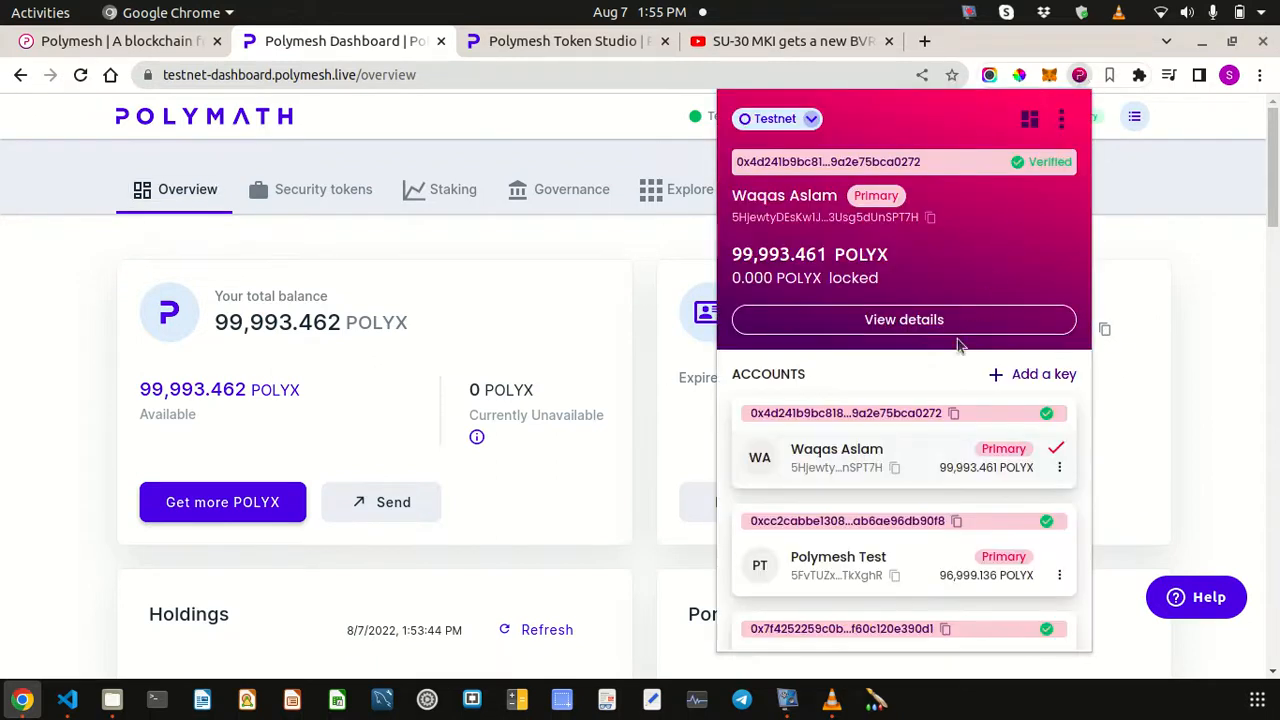
{"action": "left_click", "coordinate": [954, 415]}
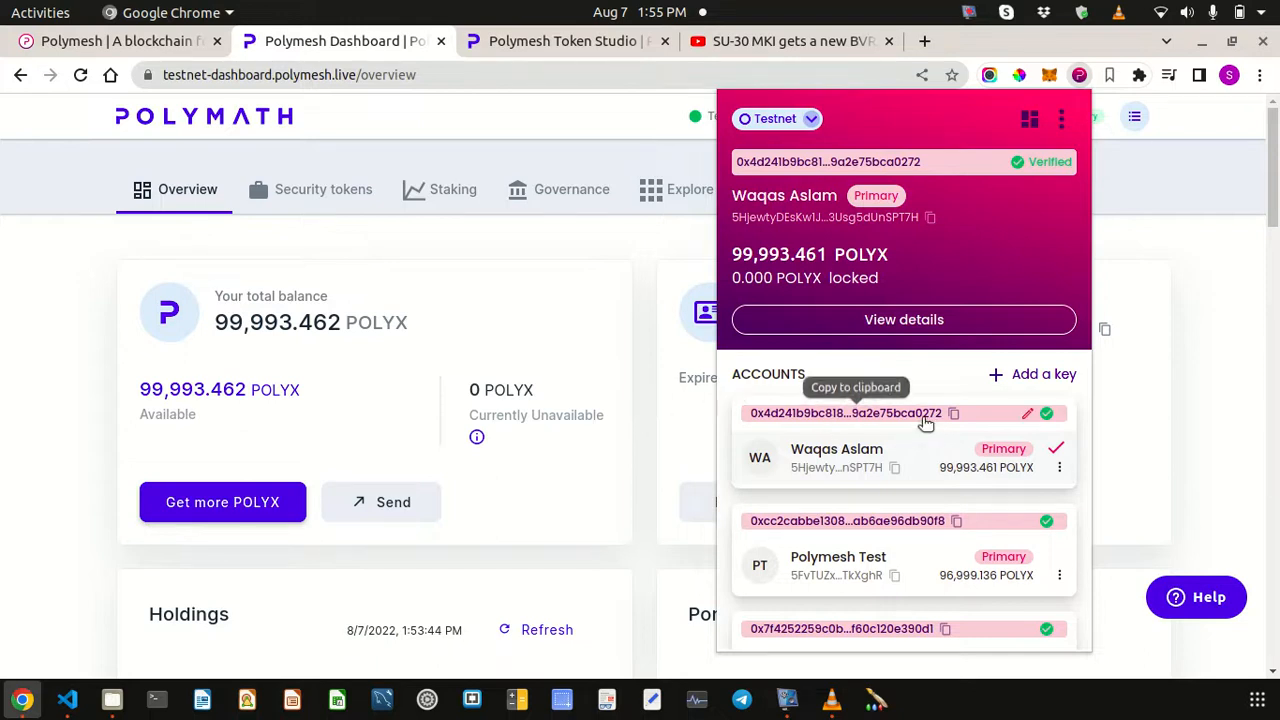
{"action": "left_click", "coordinate": [954, 413]}
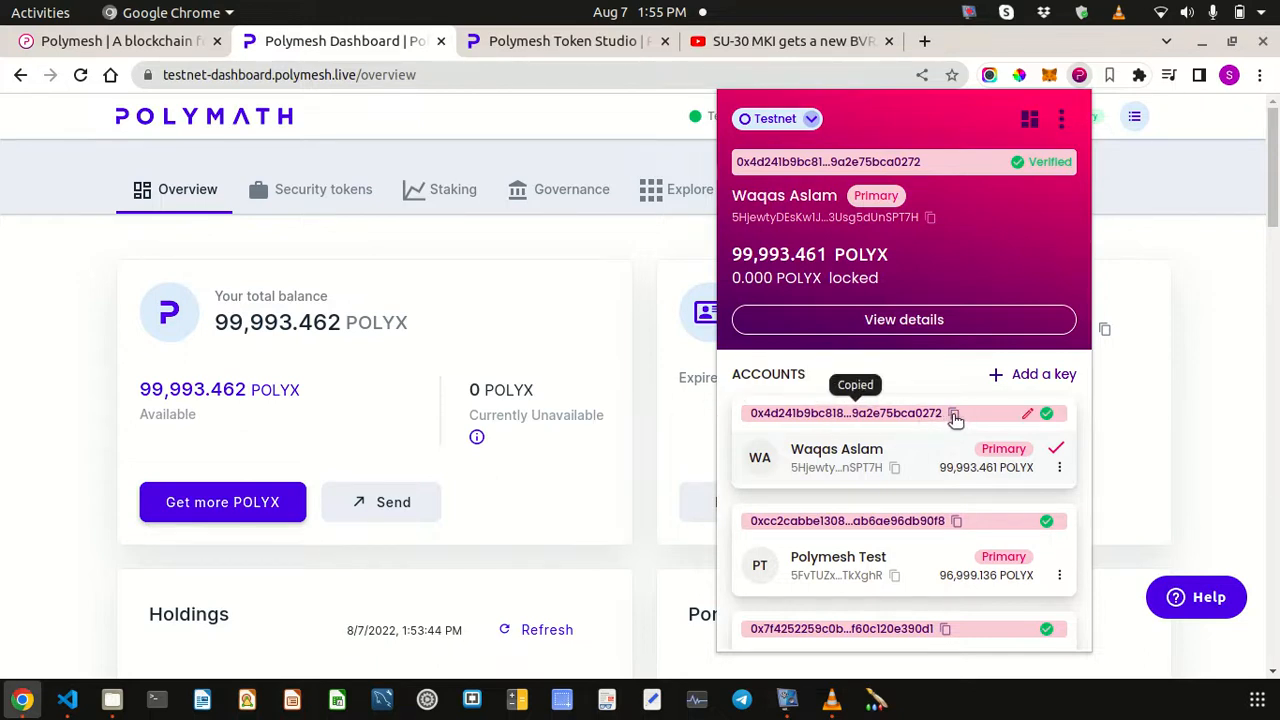
{"action": "scroll", "coordinate": [940, 415], "scroll_direction": "down", "scroll_amount": 3}
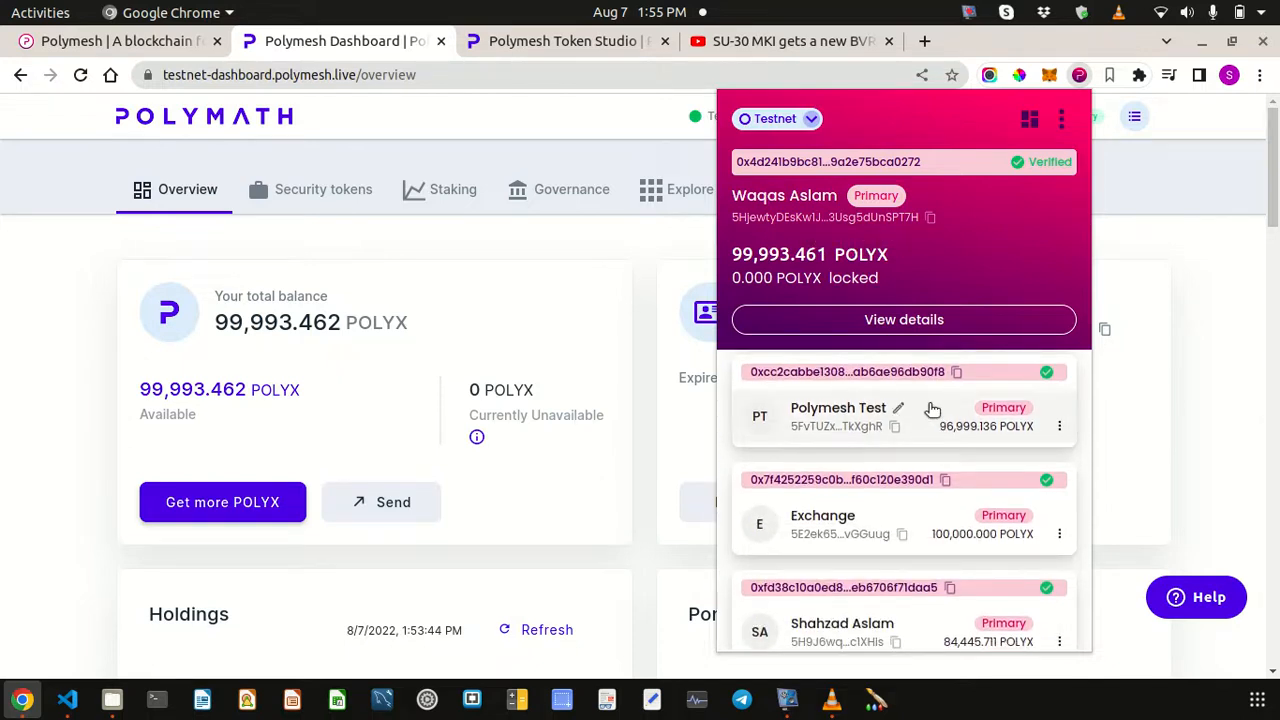
{"action": "left_click", "coordinate": [932, 410]}
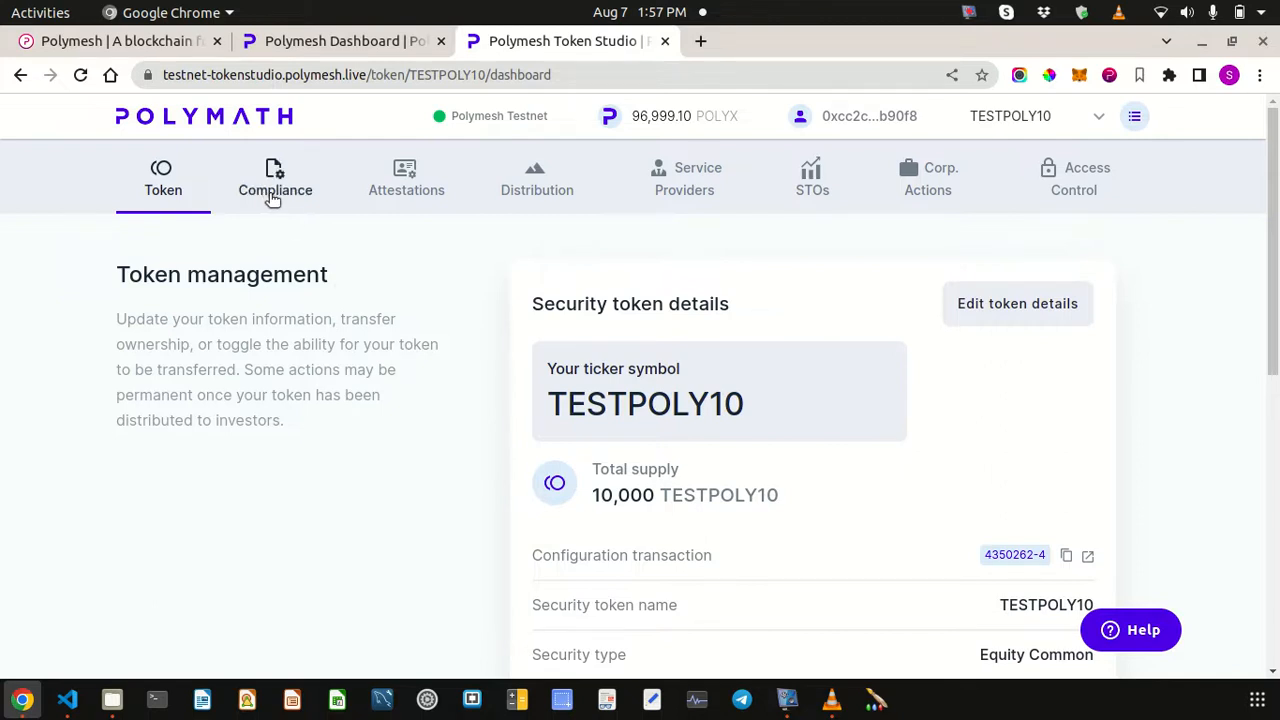
- Open the TESTPOLY10 Attestations page and copy the second account's address from the wallet
{"action": "left_click", "coordinate": [402, 193]}
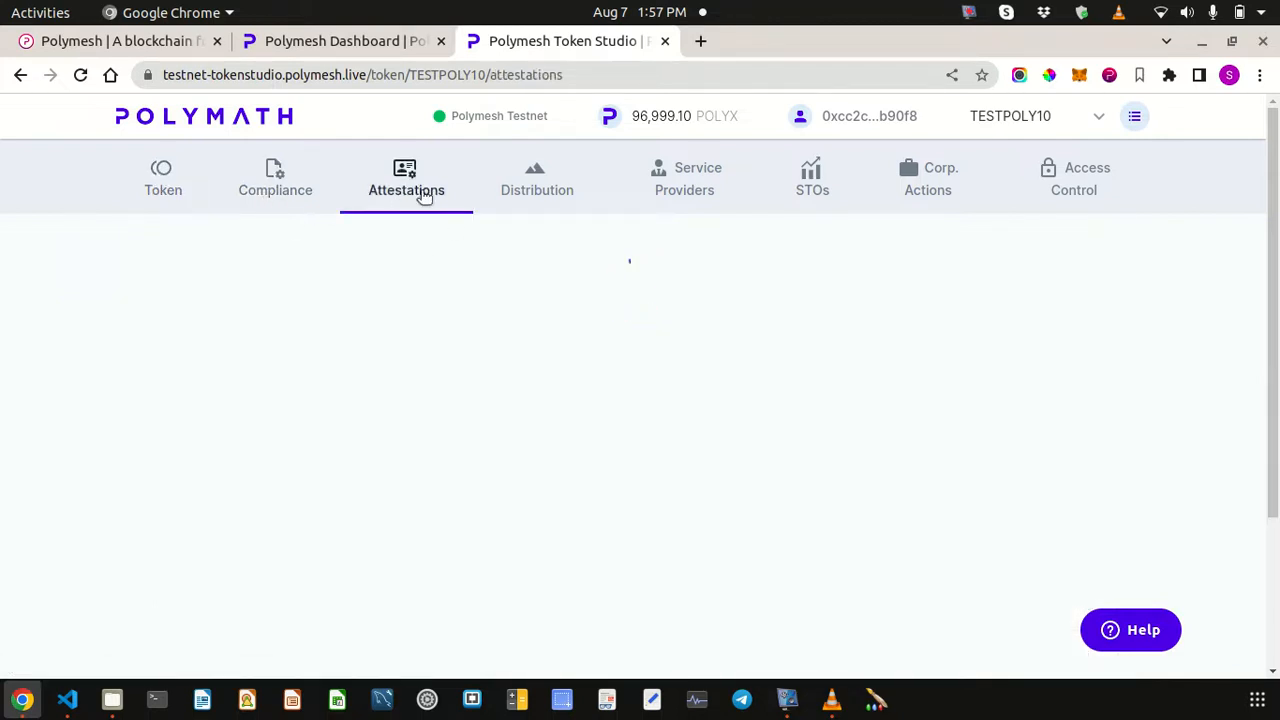
{"action": "left_click", "coordinate": [1109, 75]}
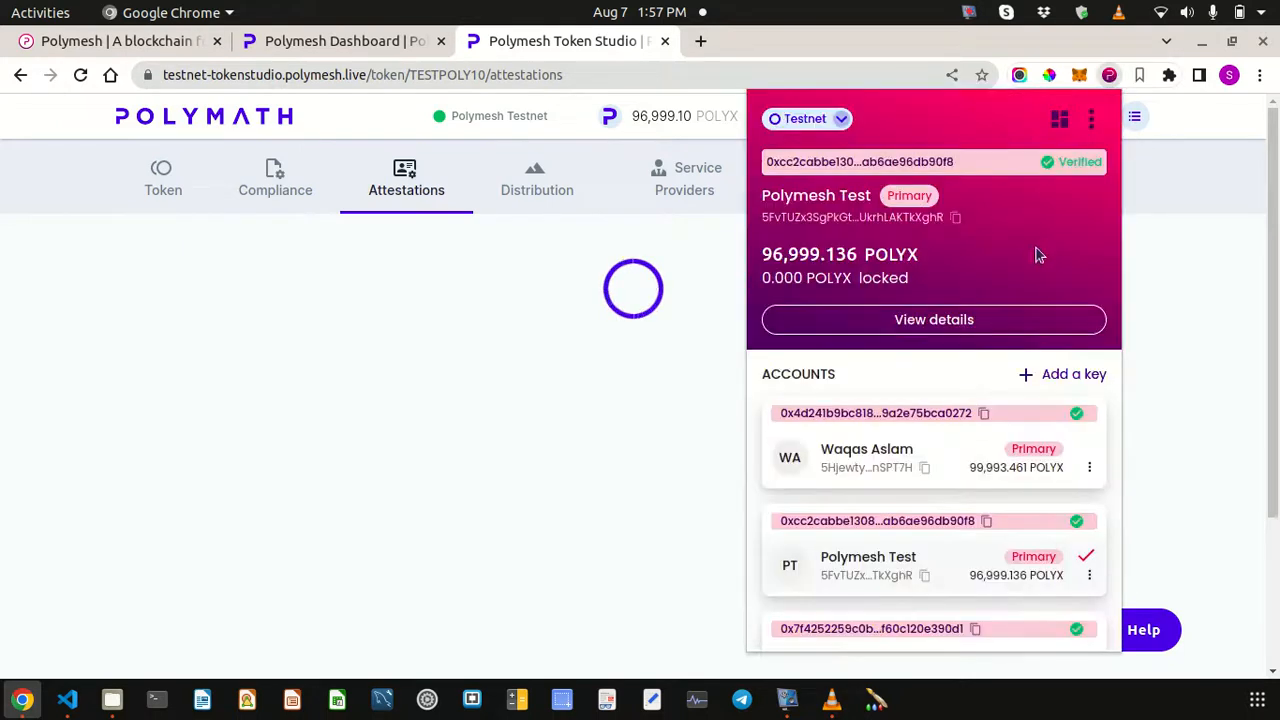
{"action": "left_click", "coordinate": [986, 415]}
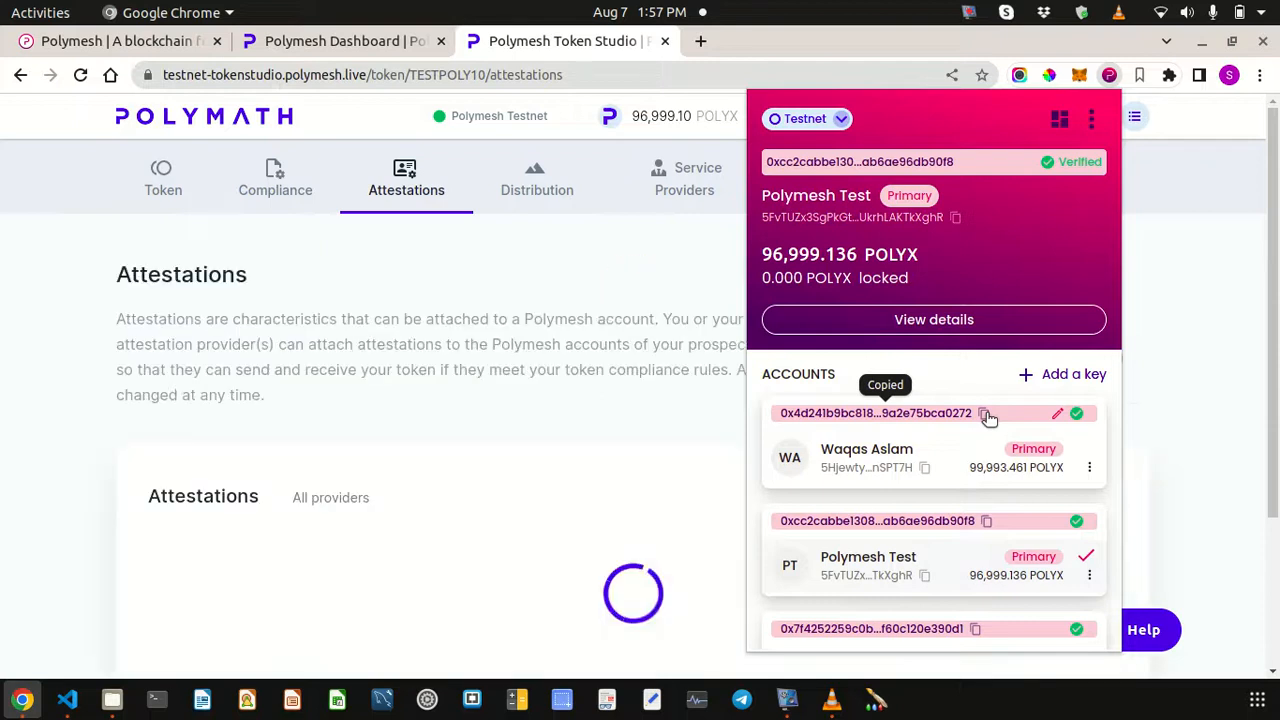
{"action": "left_click", "coordinate": [556, 301]}
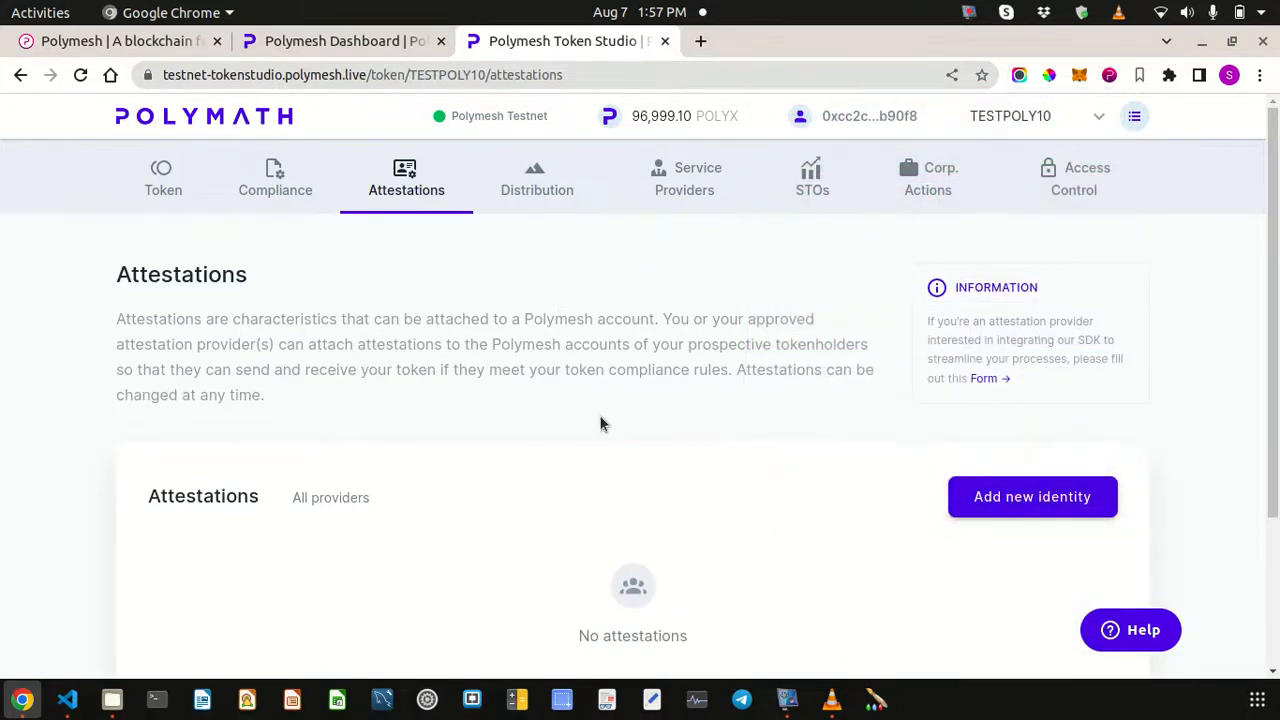
- Open the Add attestation(s) form for a new identity
{"action": "scroll", "coordinate": [600, 424], "scroll_direction": "down", "scroll_amount": 2}
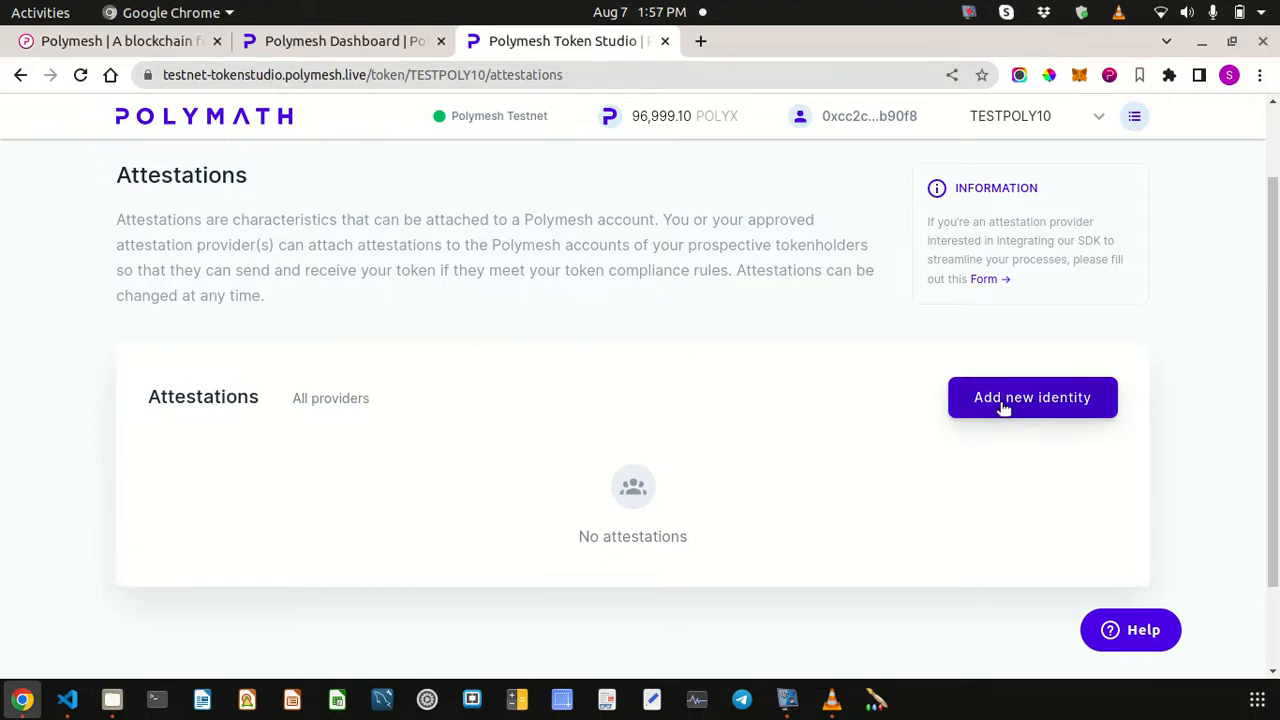
{"action": "scroll", "coordinate": [355, 287], "scroll_direction": "up", "scroll_amount": 2}
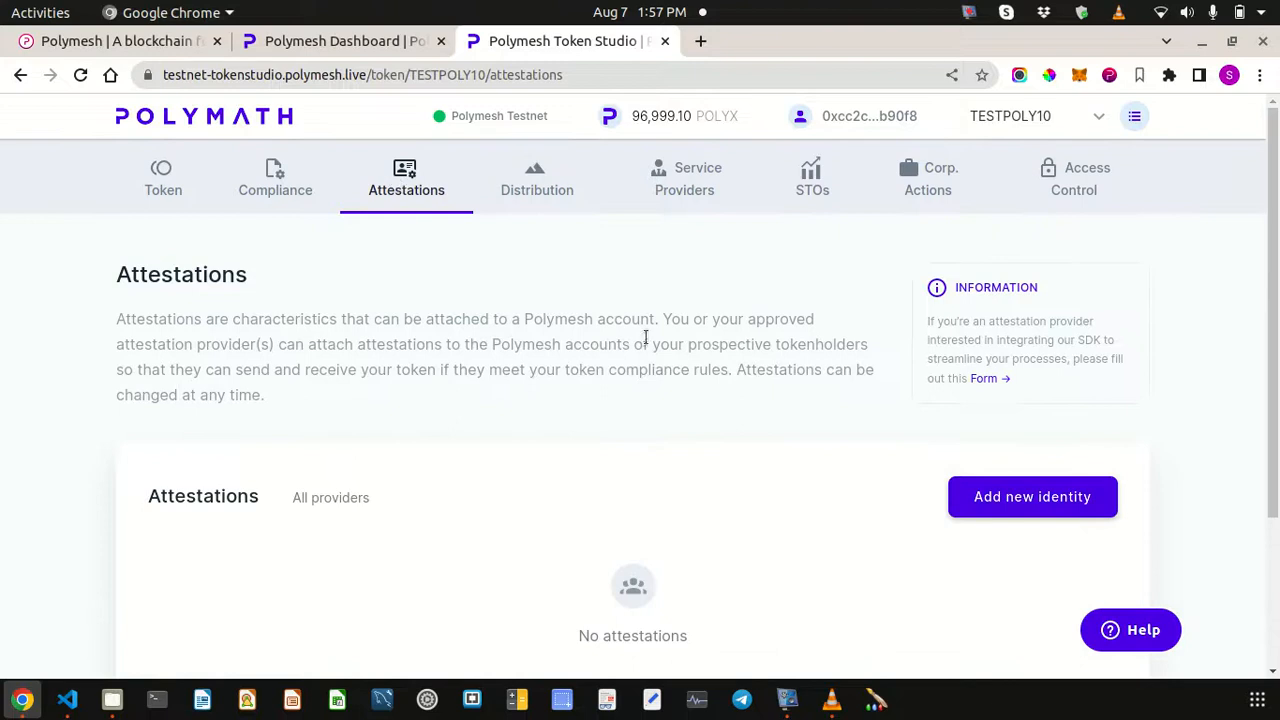
{"action": "left_click", "coordinate": [1060, 505]}
{"action": "scroll", "coordinate": [353, 412], "scroll_direction": "down", "scroll_amount": 1}
- Paste the second account's address and enable KYC with no expiry plus a Jurisdiction attestation
{"action": "left_click", "coordinate": [234, 431]}
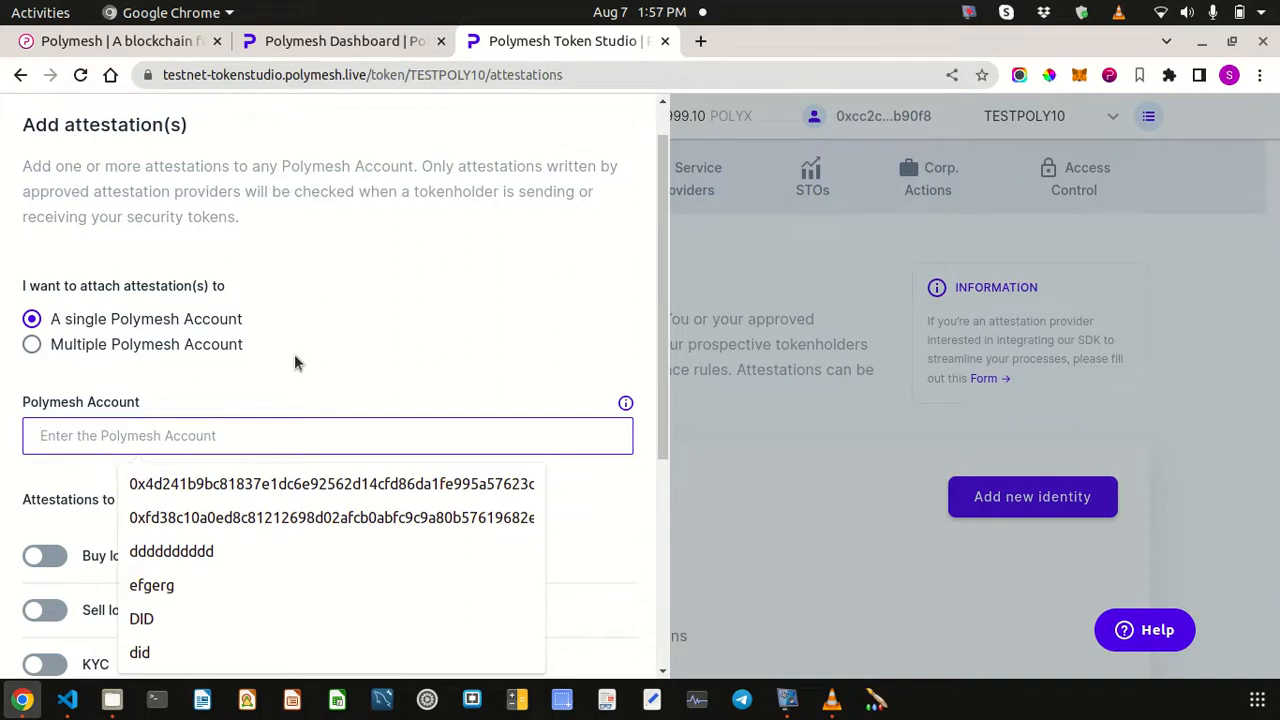
{"action": "key", "text": "ctrl+v"}
{"action": "scroll", "coordinate": [294, 354], "scroll_direction": "down", "scroll_amount": 6}
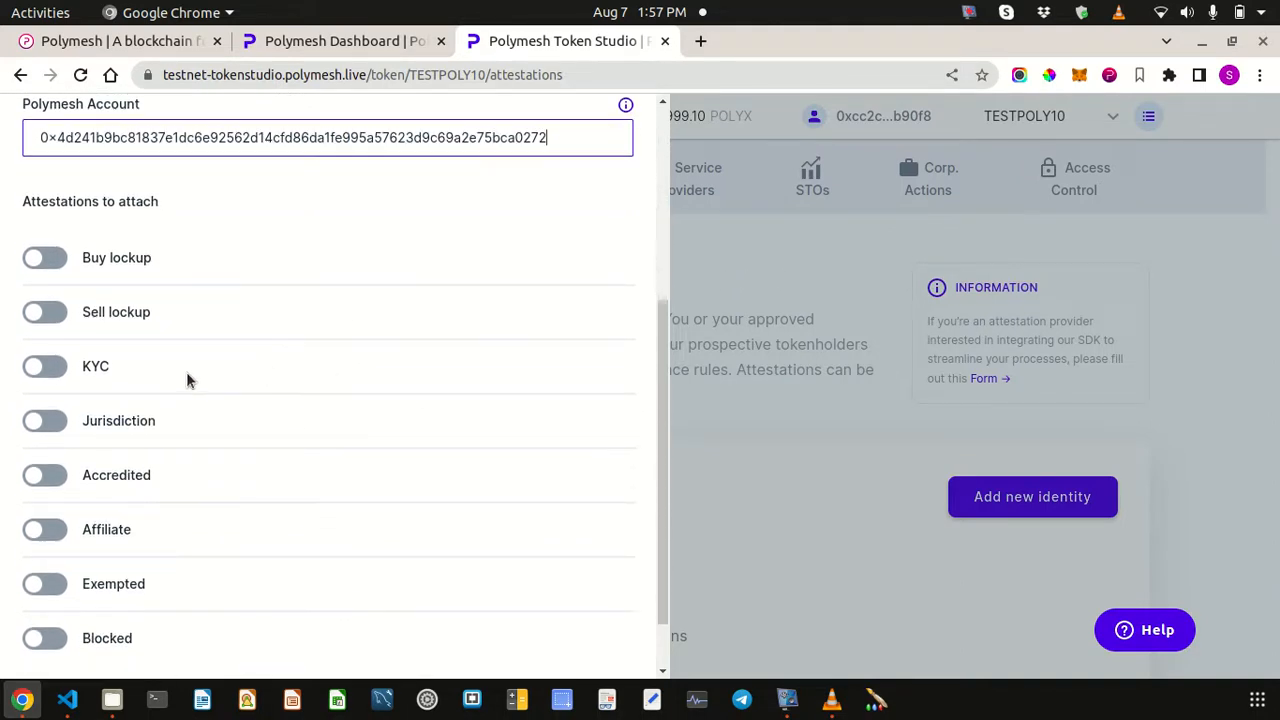
{"action": "left_click", "coordinate": [47, 368]}
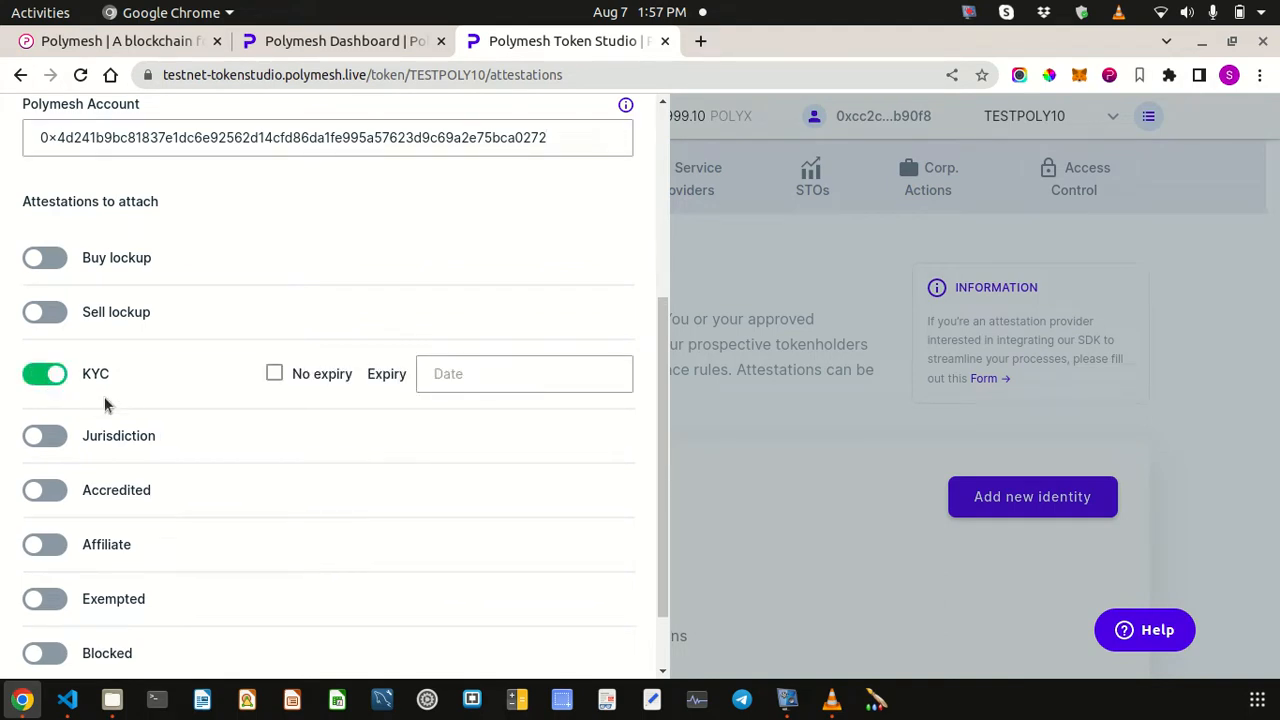
{"action": "left_click", "coordinate": [50, 440]}
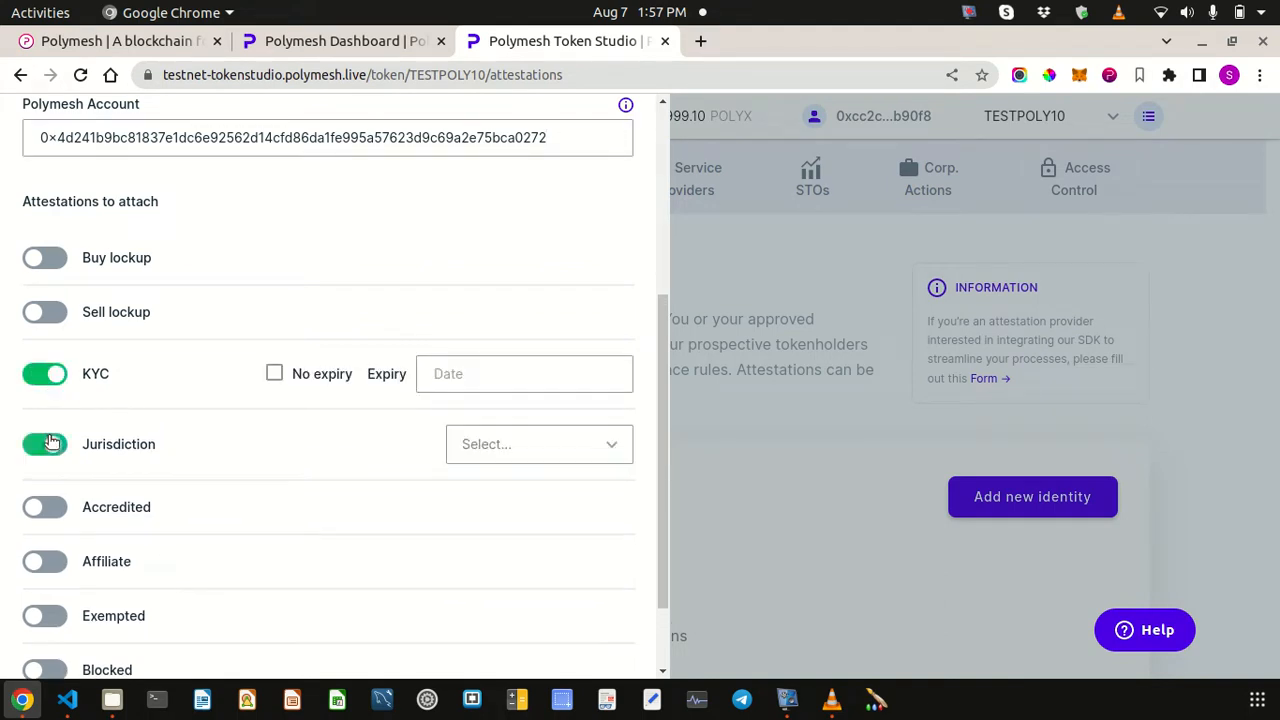
{"action": "left_click", "coordinate": [274, 375]}
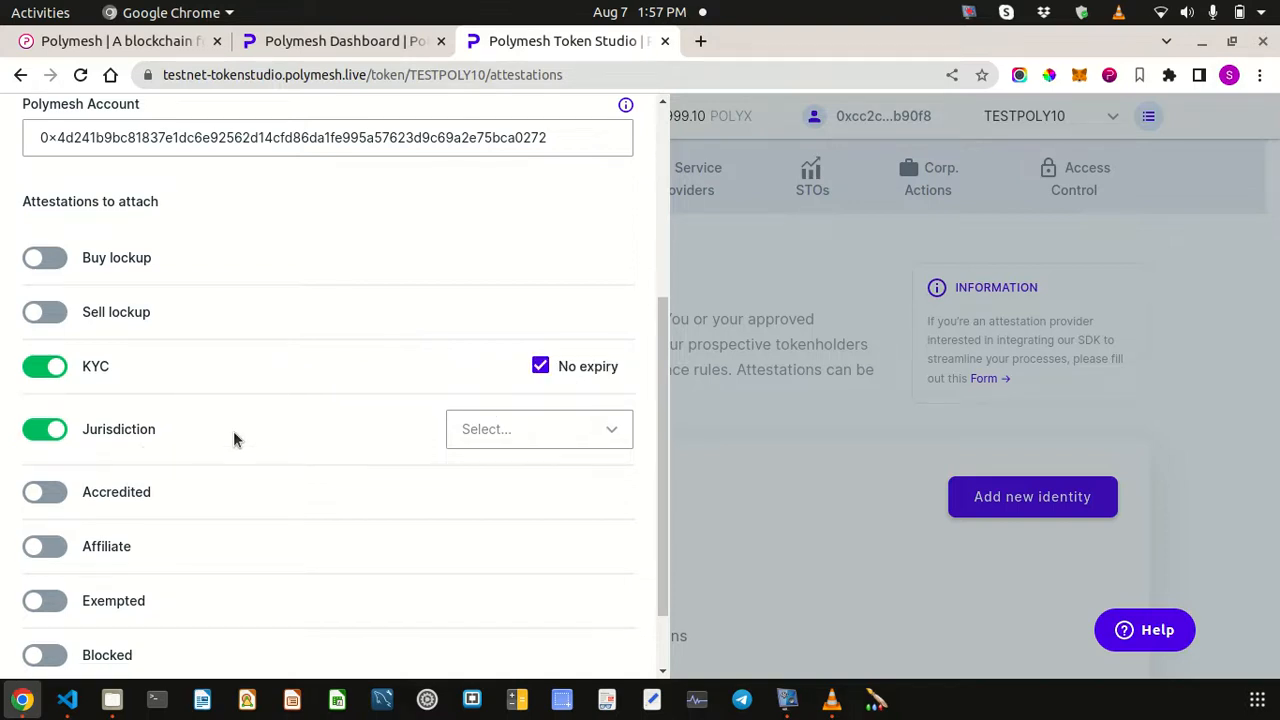
- Set the jurisdiction to United States of America, then cancel the attestation without saving
{"action": "left_click", "coordinate": [586, 434]}
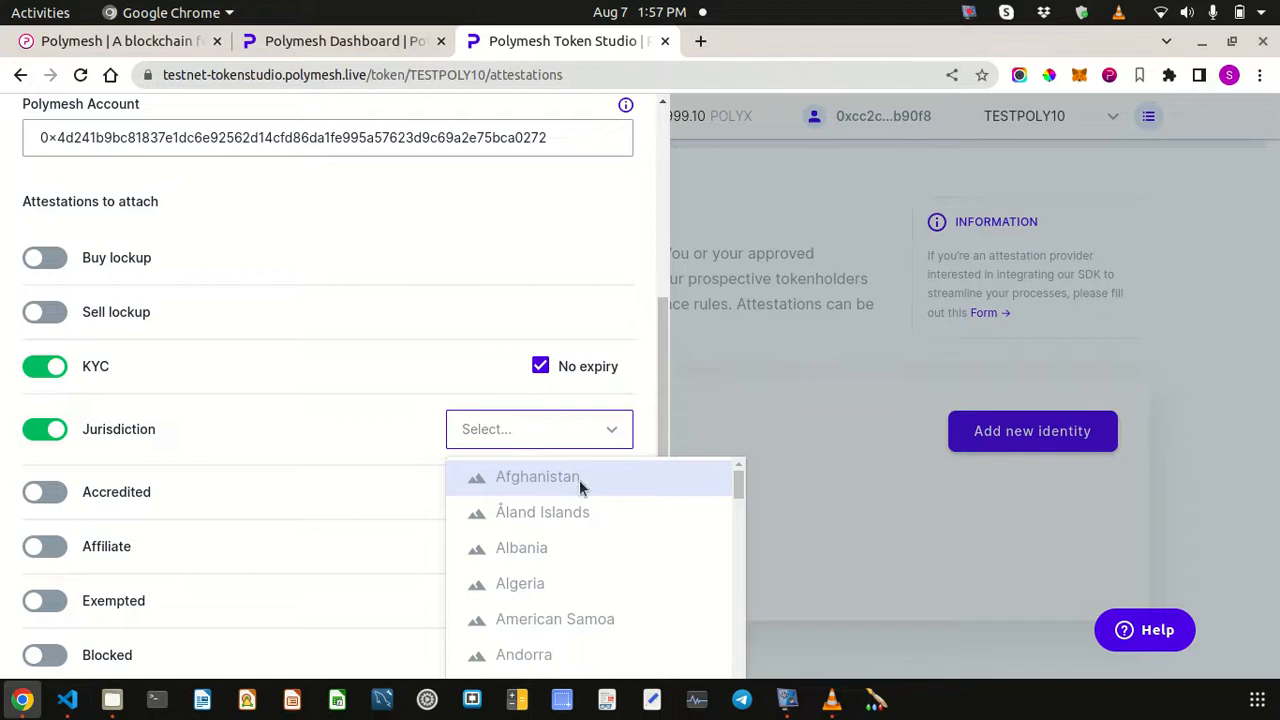
{"action": "scroll", "coordinate": [589, 507], "scroll_direction": "down", "scroll_amount": 3}
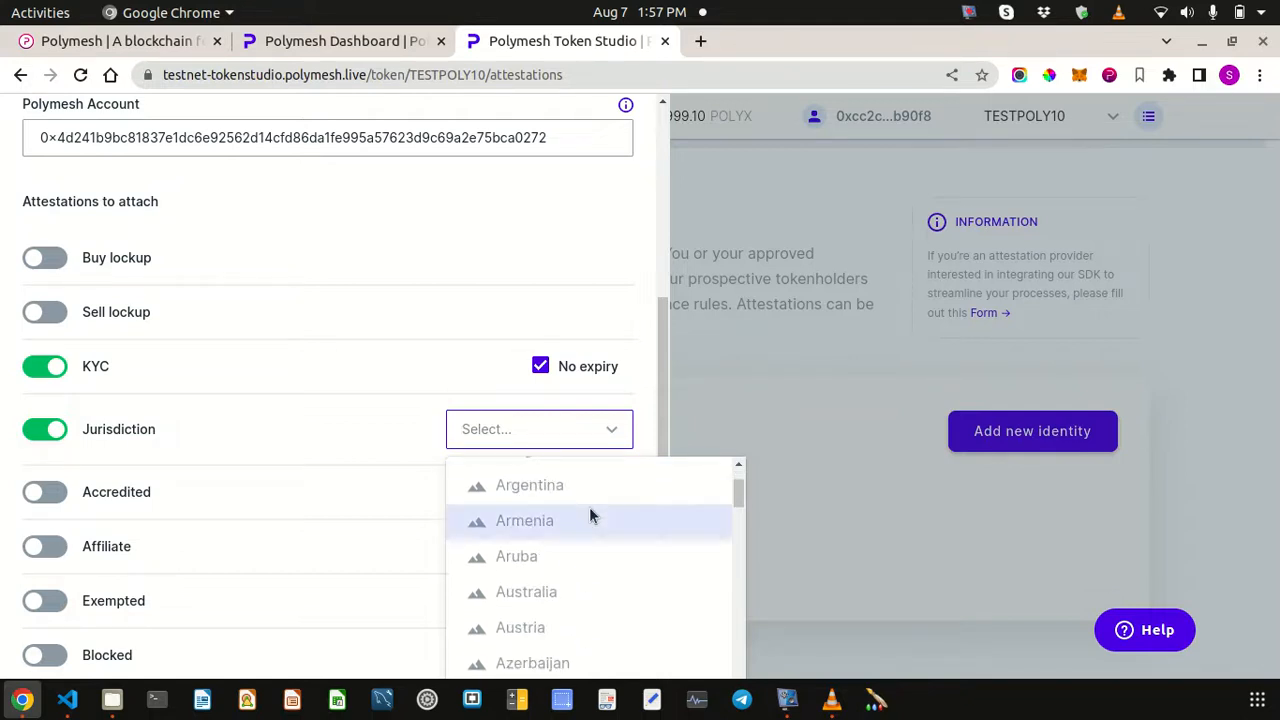
{"action": "type", "text": "united"}
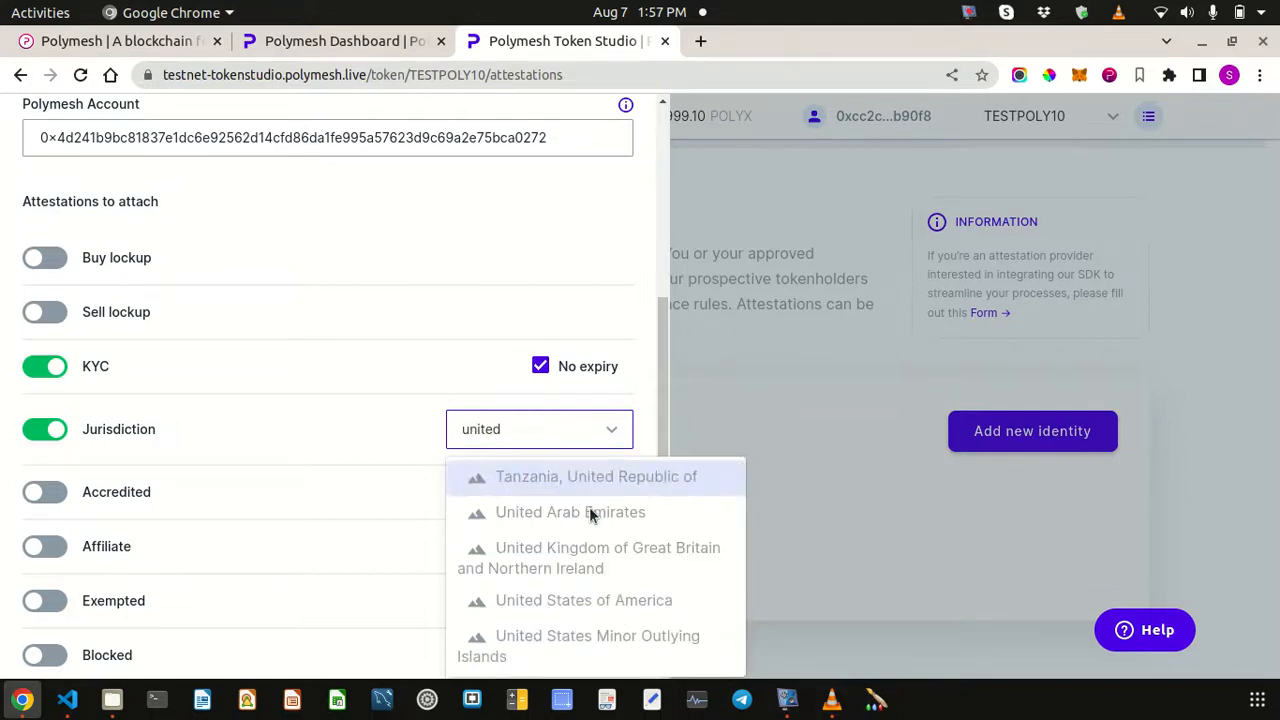
{"action": "key", "text": "Down"}
{"action": "key", "text": "Down"}
{"action": "key", "text": "Return"}
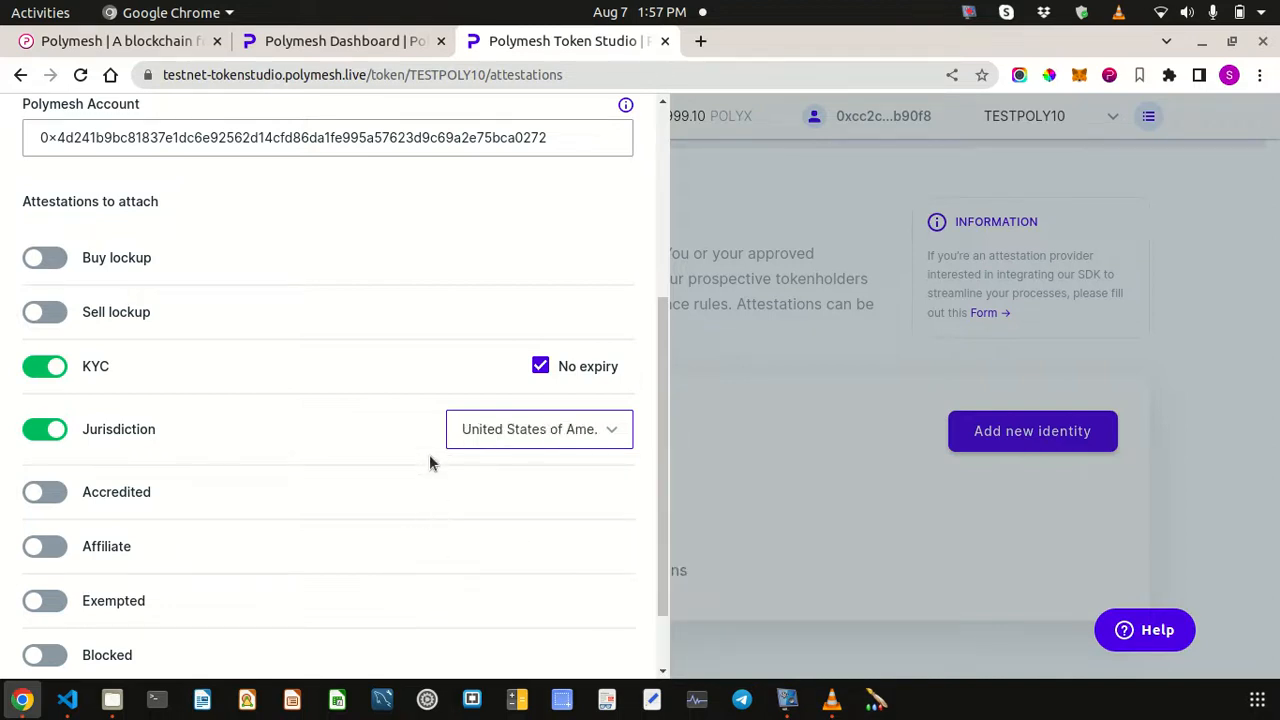
{"action": "scroll", "coordinate": [320, 432], "scroll_direction": "down", "scroll_amount": 2}
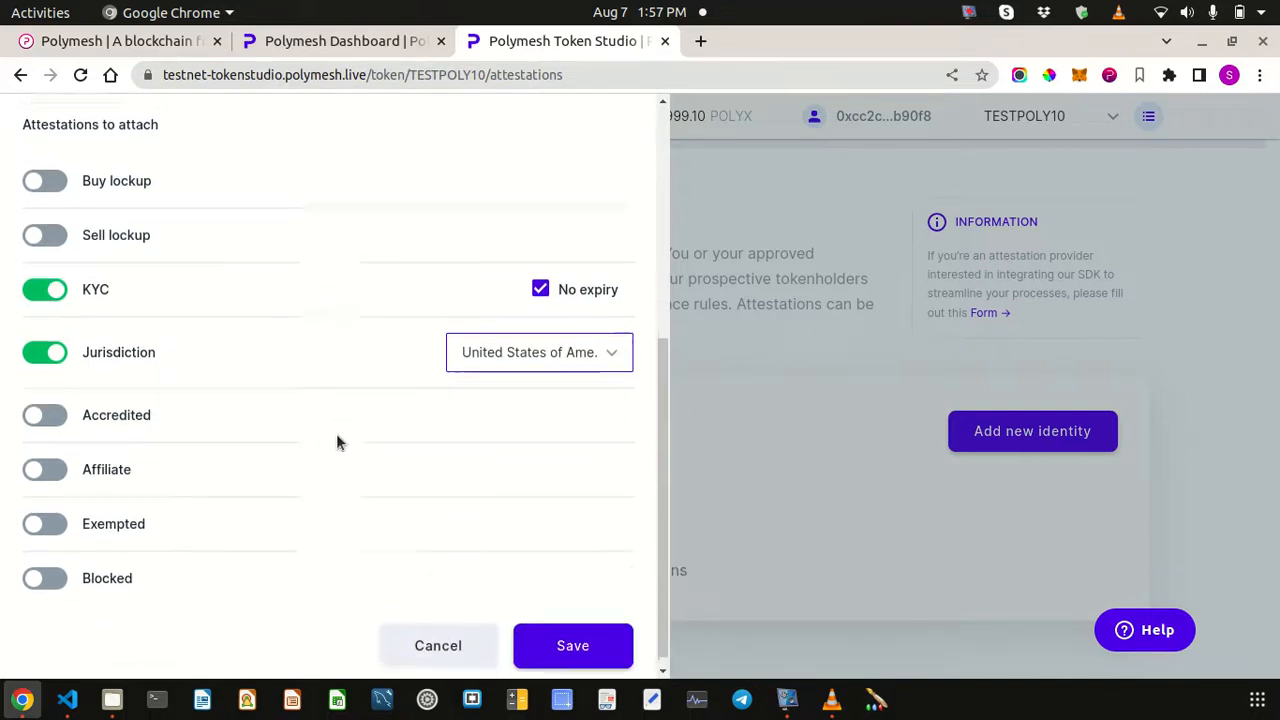
{"action": "left_click", "coordinate": [448, 632]}
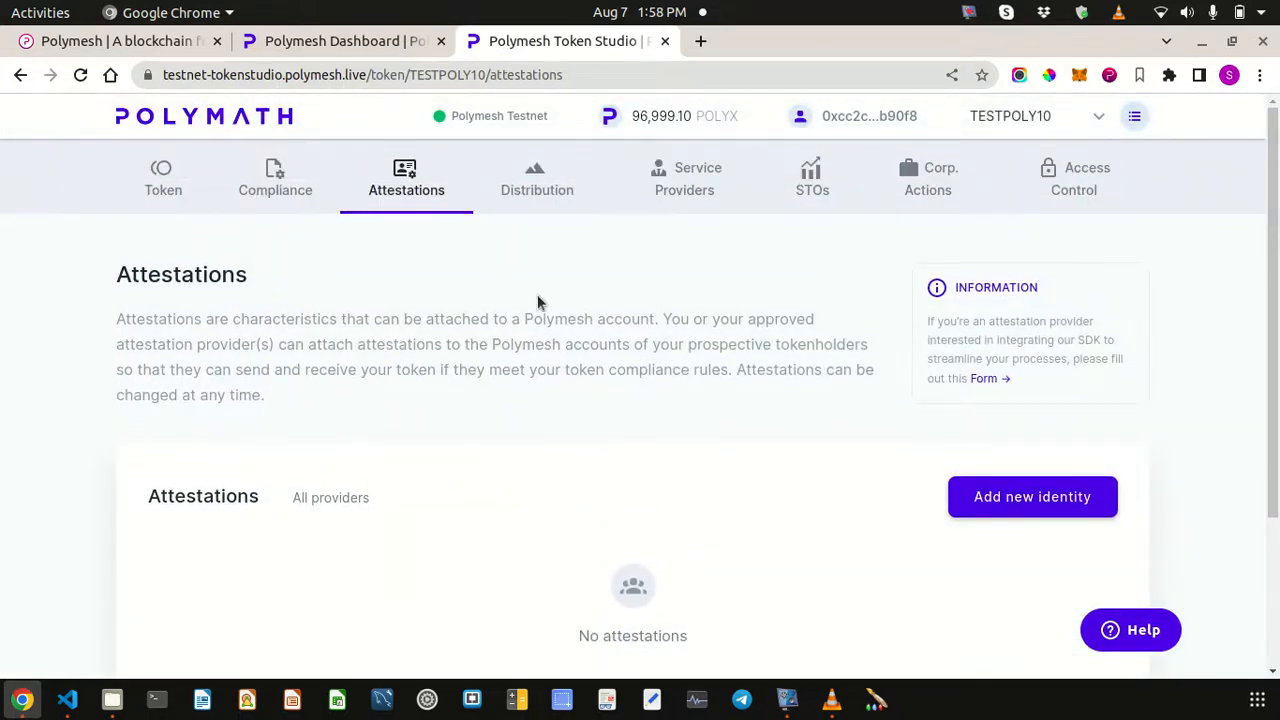
- Go to the Distribution page and open the Distribute tokens form showing 10,000 available
{"action": "left_click", "coordinate": [540, 186]}
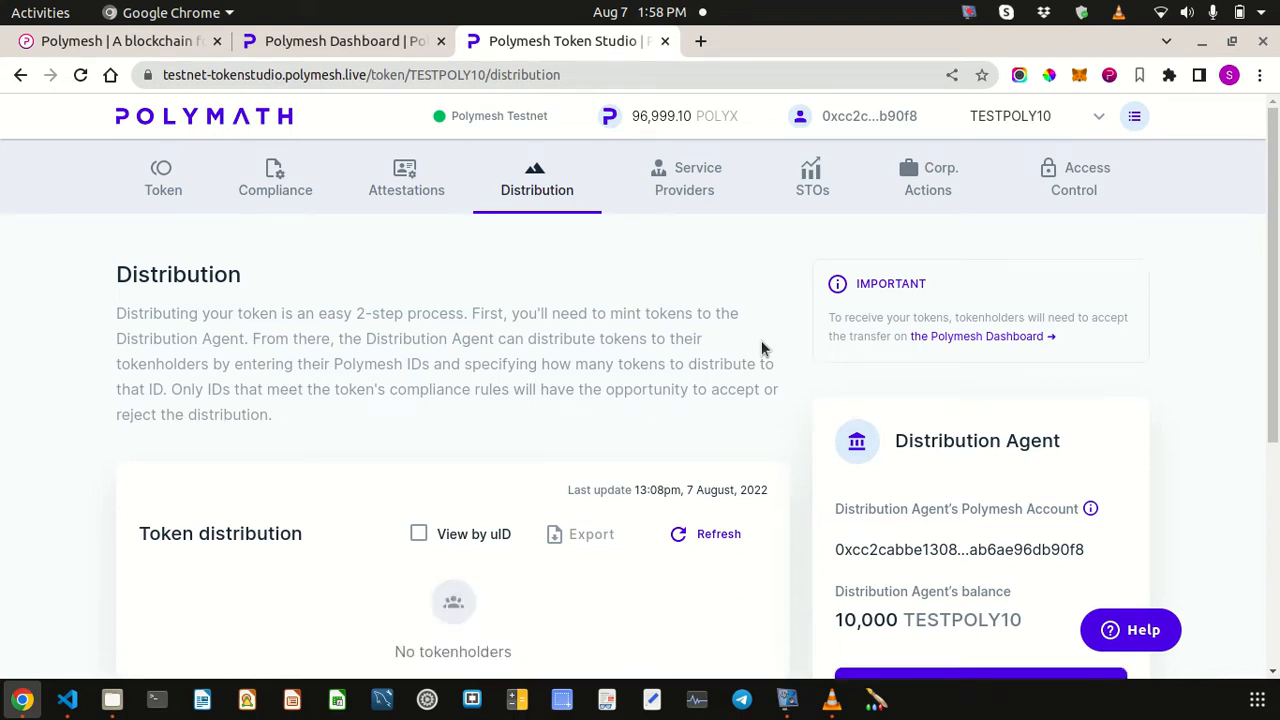
{"action": "scroll", "coordinate": [761, 347], "scroll_direction": "down", "scroll_amount": 2}
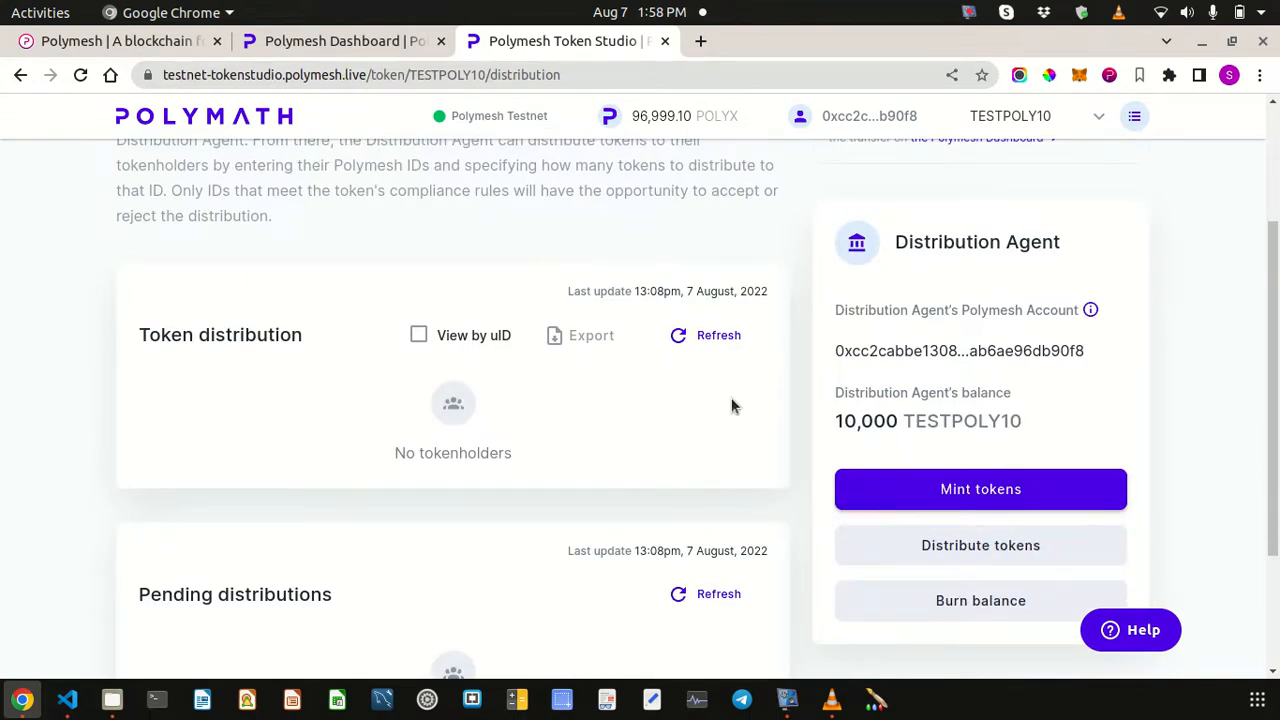
{"action": "scroll", "coordinate": [976, 562], "scroll_direction": "down", "scroll_amount": 1}
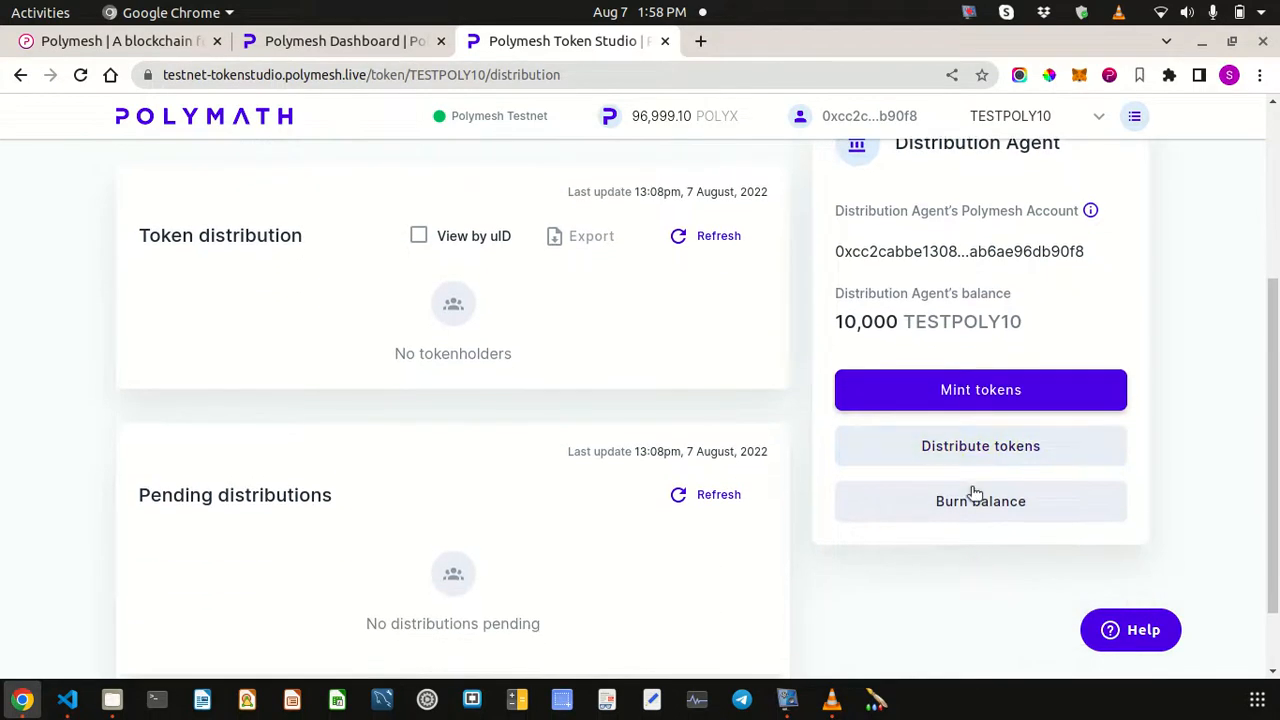
{"action": "scroll", "coordinate": [750, 403], "scroll_direction": "up", "scroll_amount": 3}
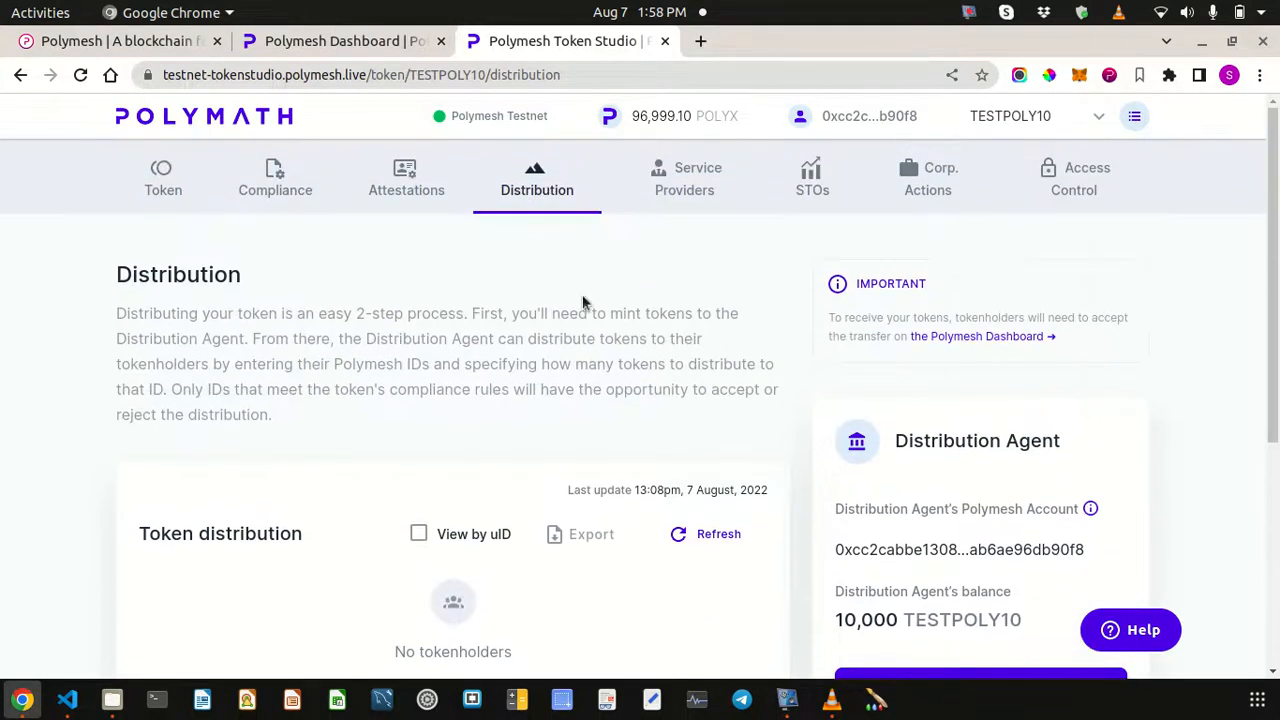
{"action": "scroll", "coordinate": [620, 380], "scroll_direction": "down", "scroll_amount": 4}
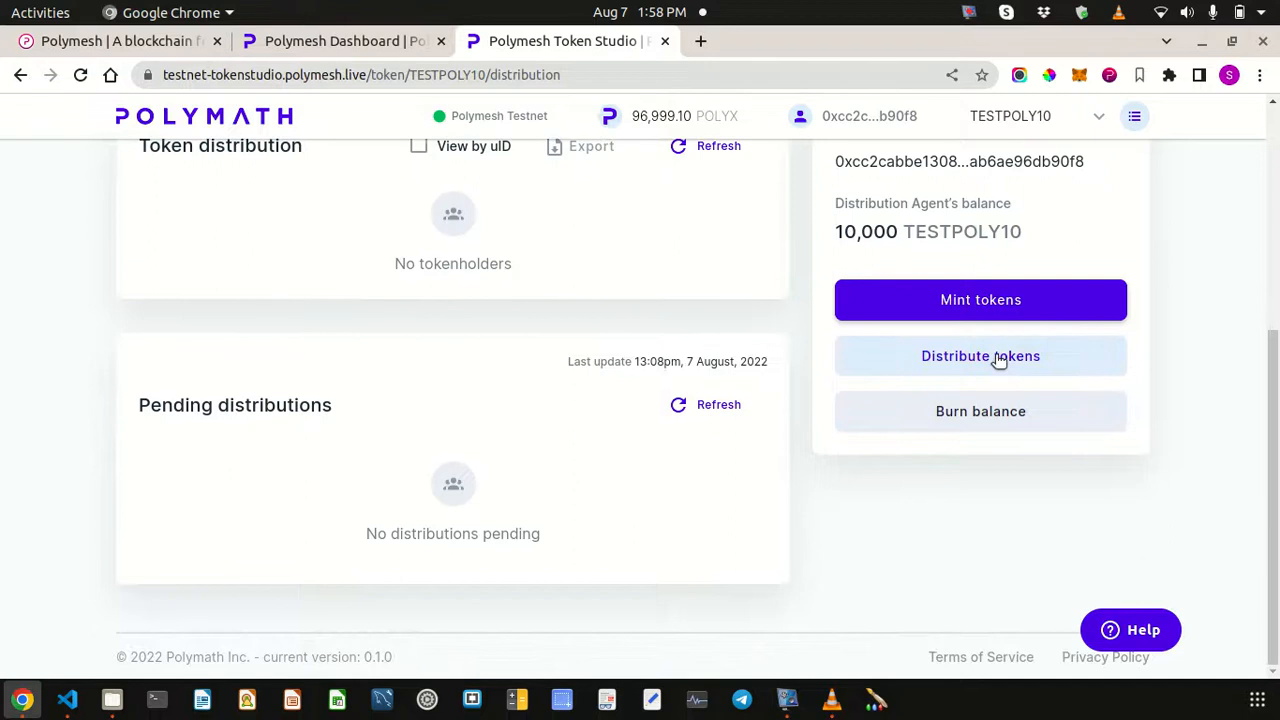
{"action": "left_click", "coordinate": [976, 358]}
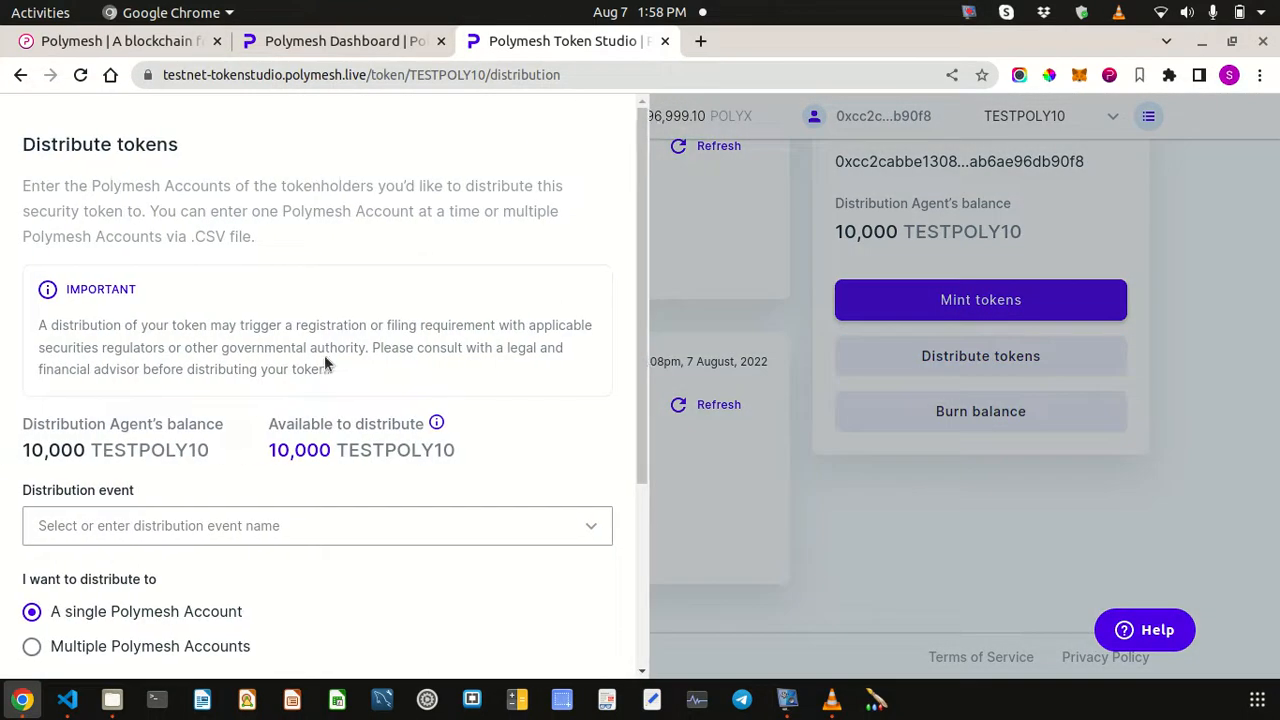
- Create the distribution event 'First distribution' after clearing a mistakenly pasted address
{"action": "scroll", "coordinate": [300, 380], "scroll_direction": "down", "scroll_amount": 3}
{"action": "left_click", "coordinate": [222, 279]}
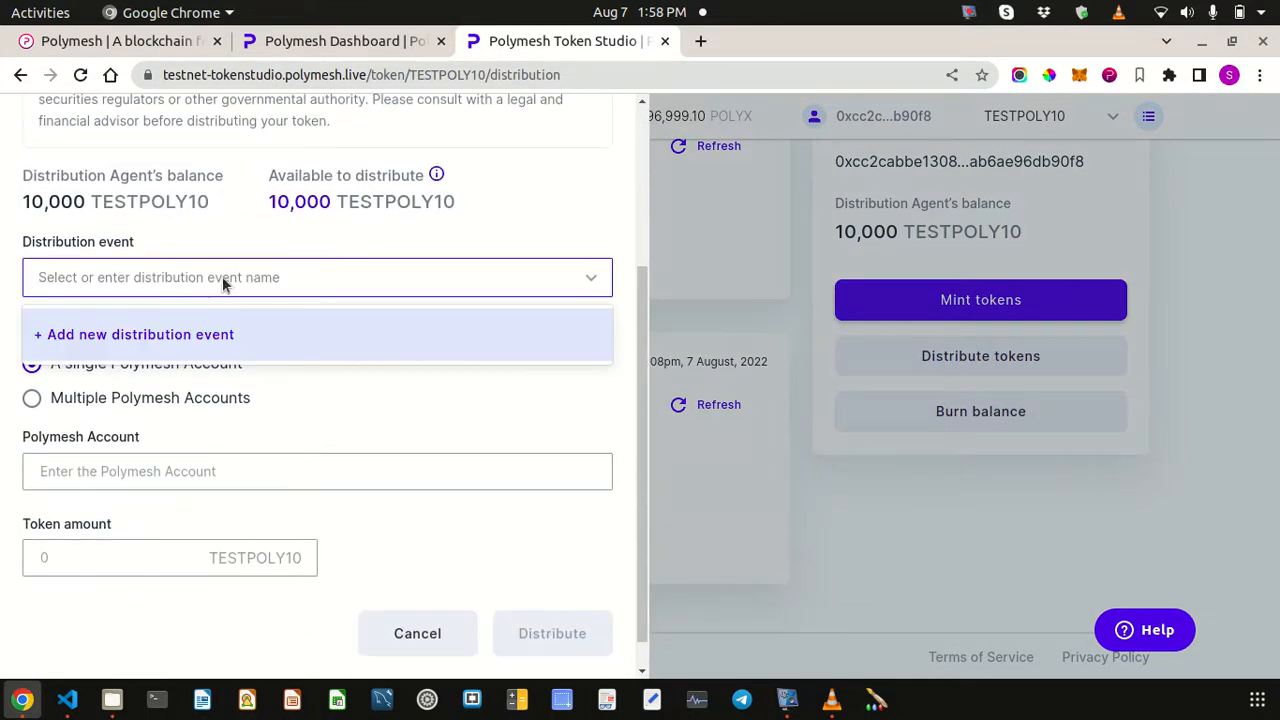
{"action": "type", "text": "0x4d241b9bc81837e1dc6e92562d14cfd86da1fe995a57623d9c69a2e75bca0272"}
{"action": "left_click", "coordinate": [316, 391]}
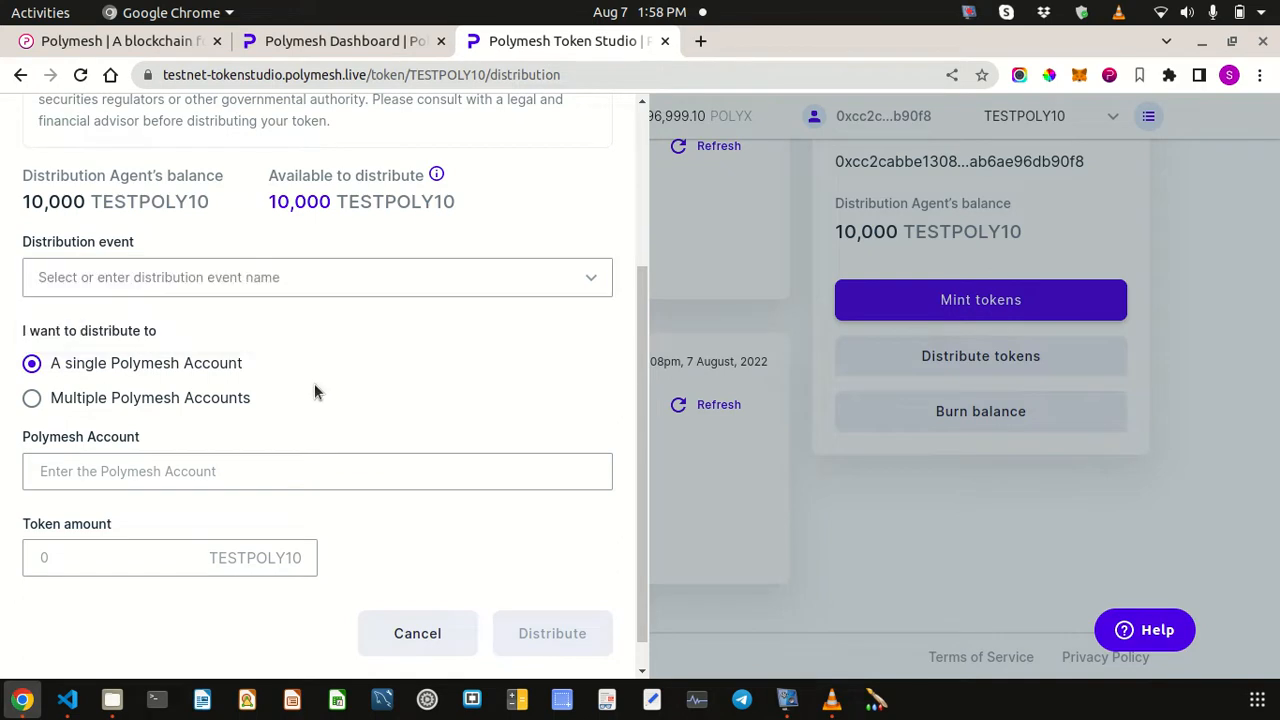
{"action": "left_click", "coordinate": [282, 290]}
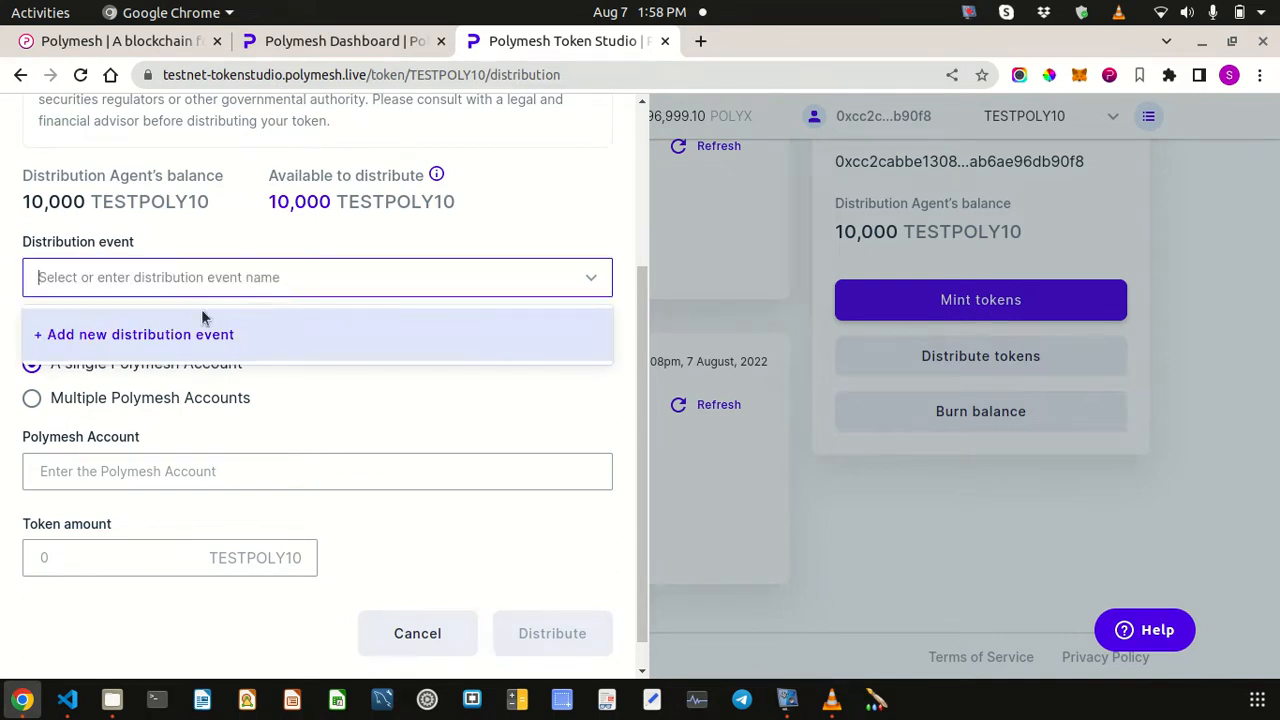
{"action": "left_click", "coordinate": [91, 334]}
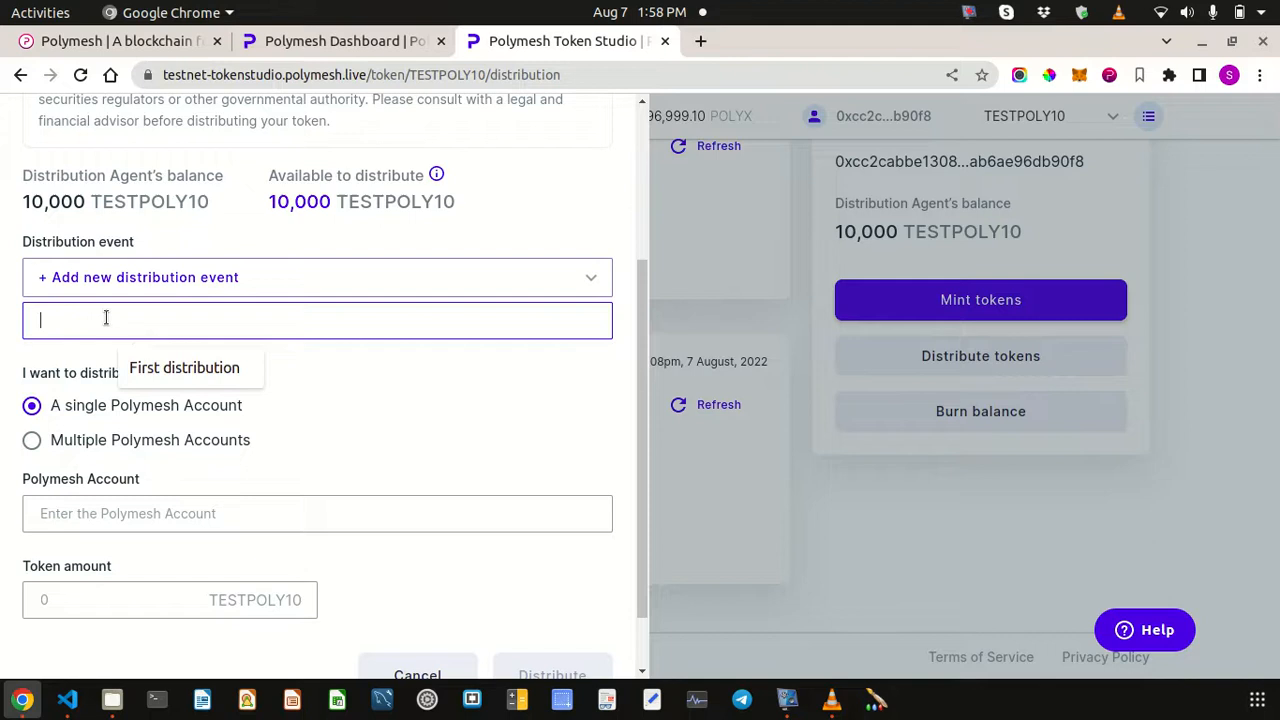
{"action": "key", "text": "Down"}
{"action": "key", "text": "Return"}
- Paste the recipient address and enter 1000 tokens, then cancel the distribution
{"action": "scroll", "coordinate": [405, 482], "scroll_direction": "down", "scroll_amount": 1}
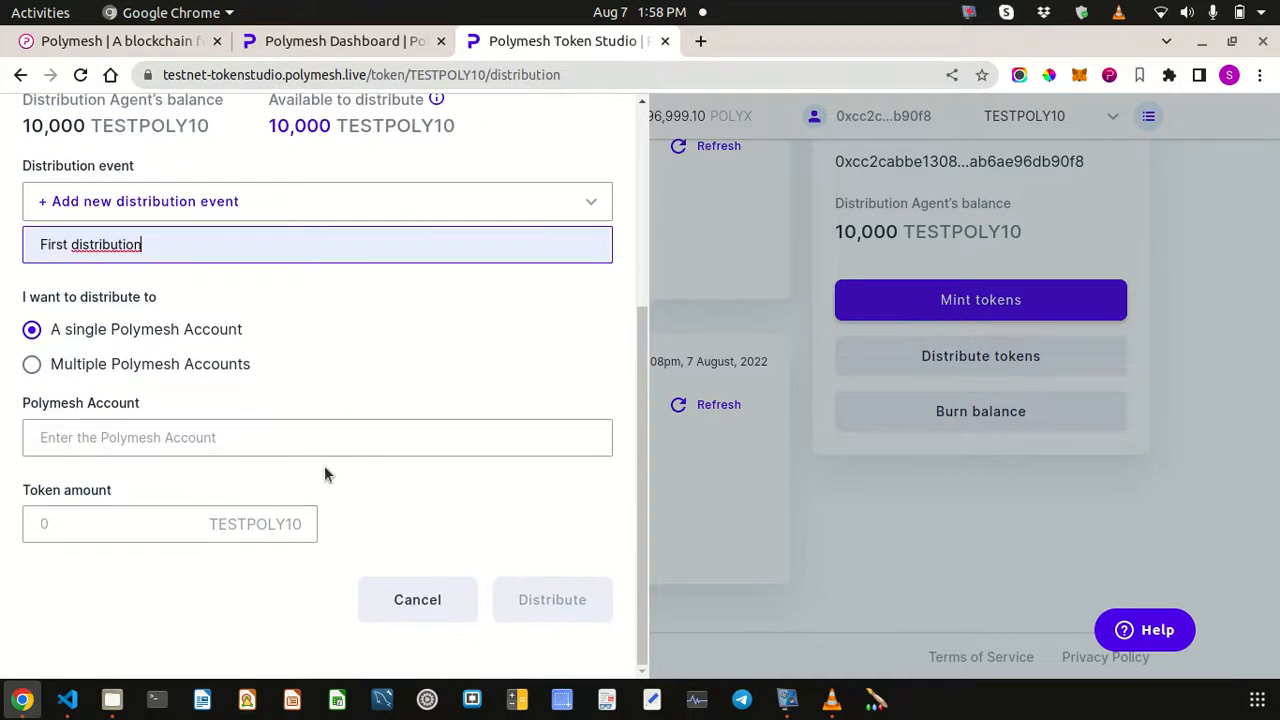
{"action": "left_click", "coordinate": [73, 437]}
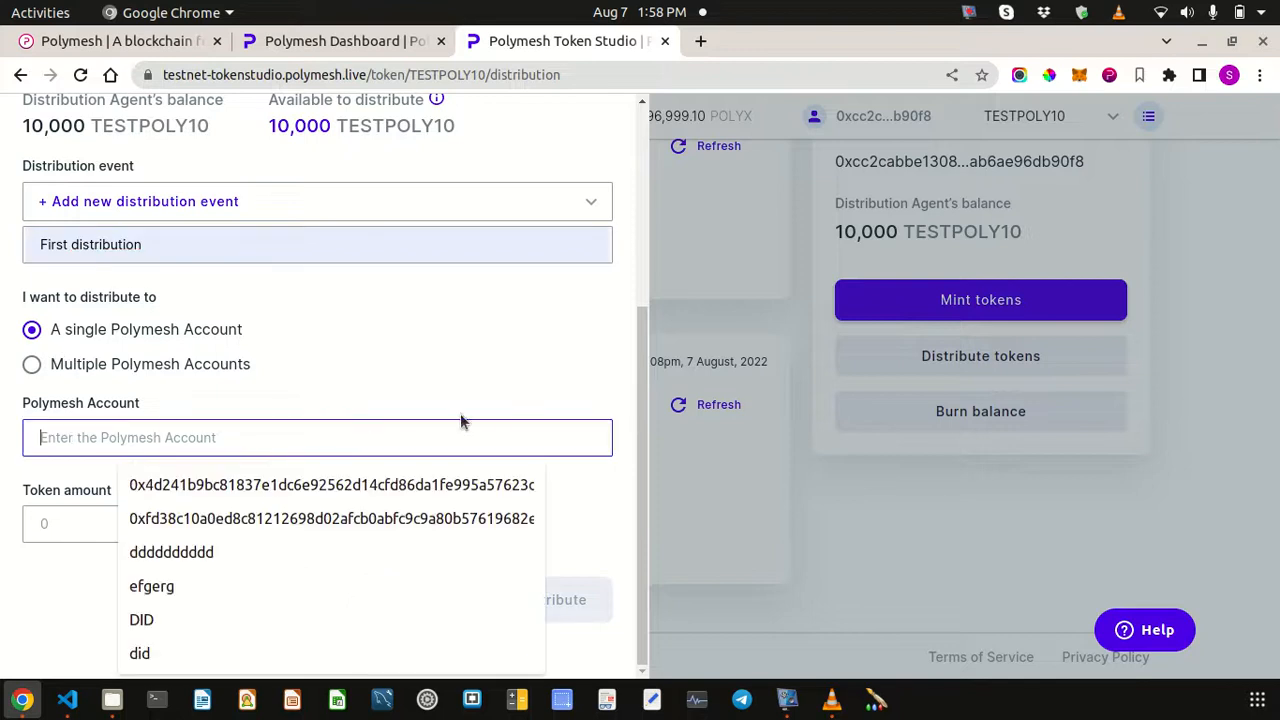
{"action": "type", "text": "0x4d241b9bc81837e1dc6e92562d14cfd86da1fe995a57623d9c69a2e75bca0272"}
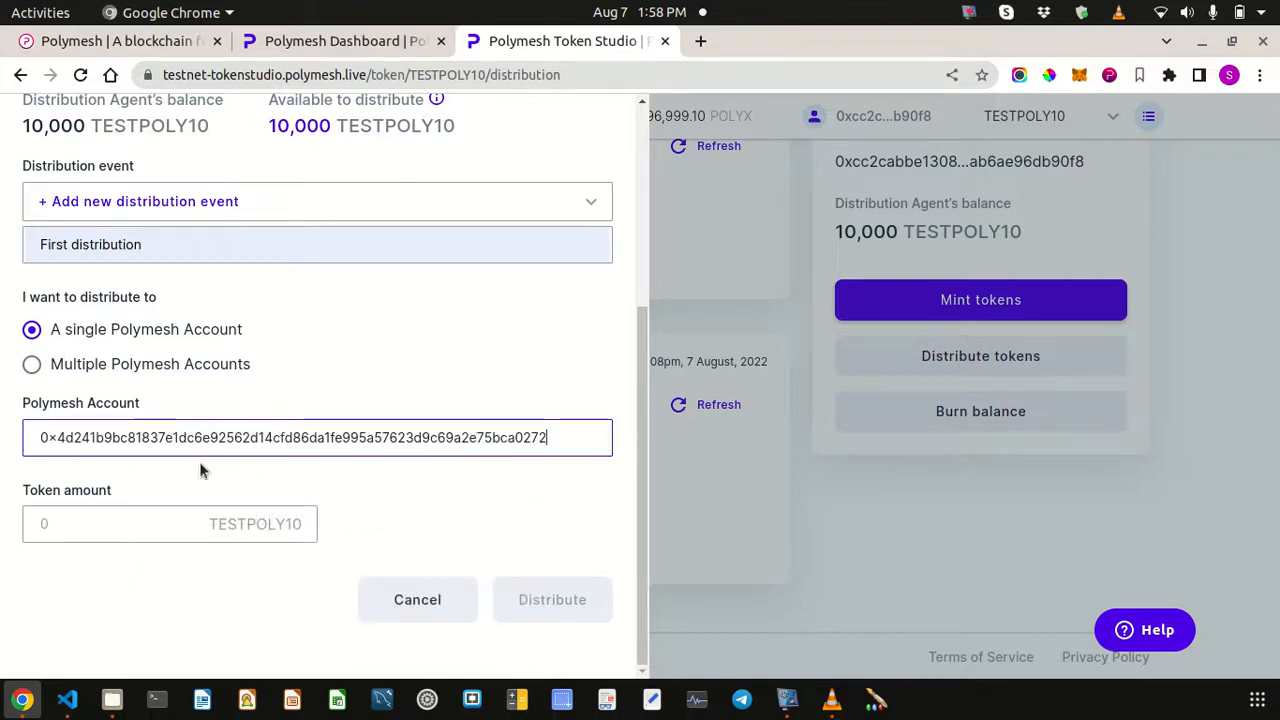
{"action": "left_click", "coordinate": [139, 524]}
{"action": "type", "text": "1000"}
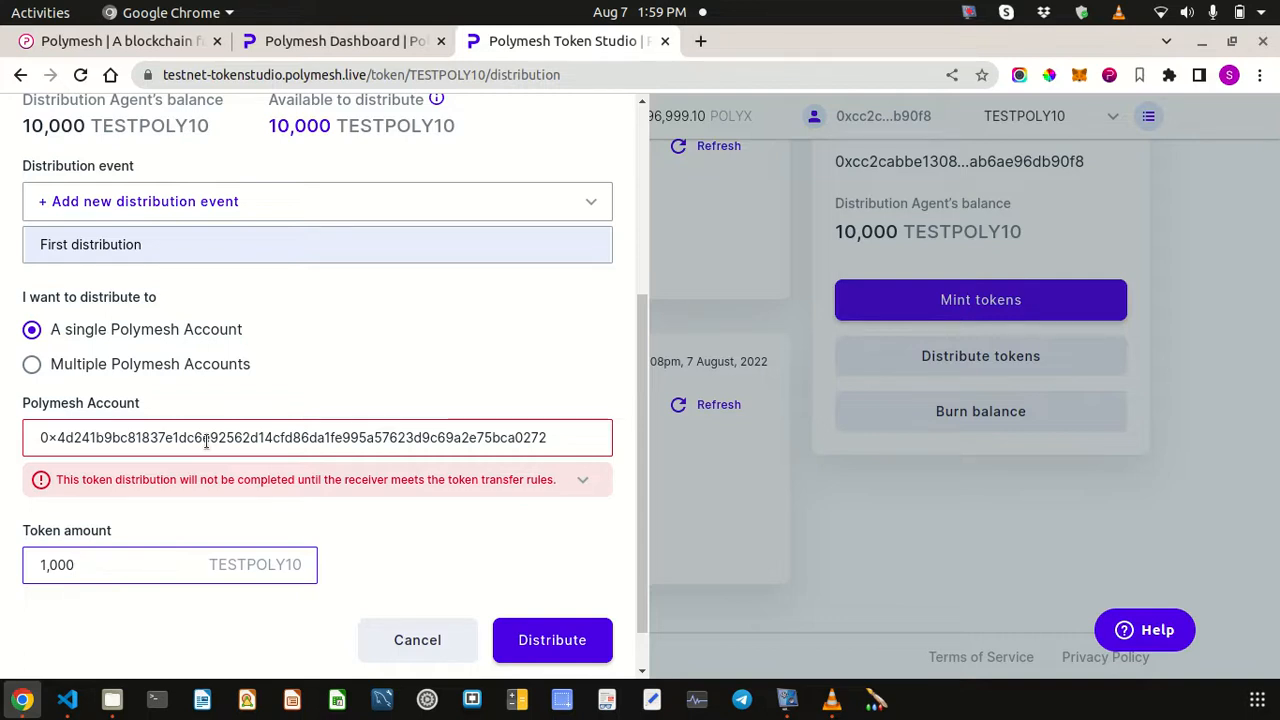
{"action": "left_click", "coordinate": [428, 641]}
{"action": "scroll", "coordinate": [648, 449], "scroll_direction": "up", "scroll_amount": 4}
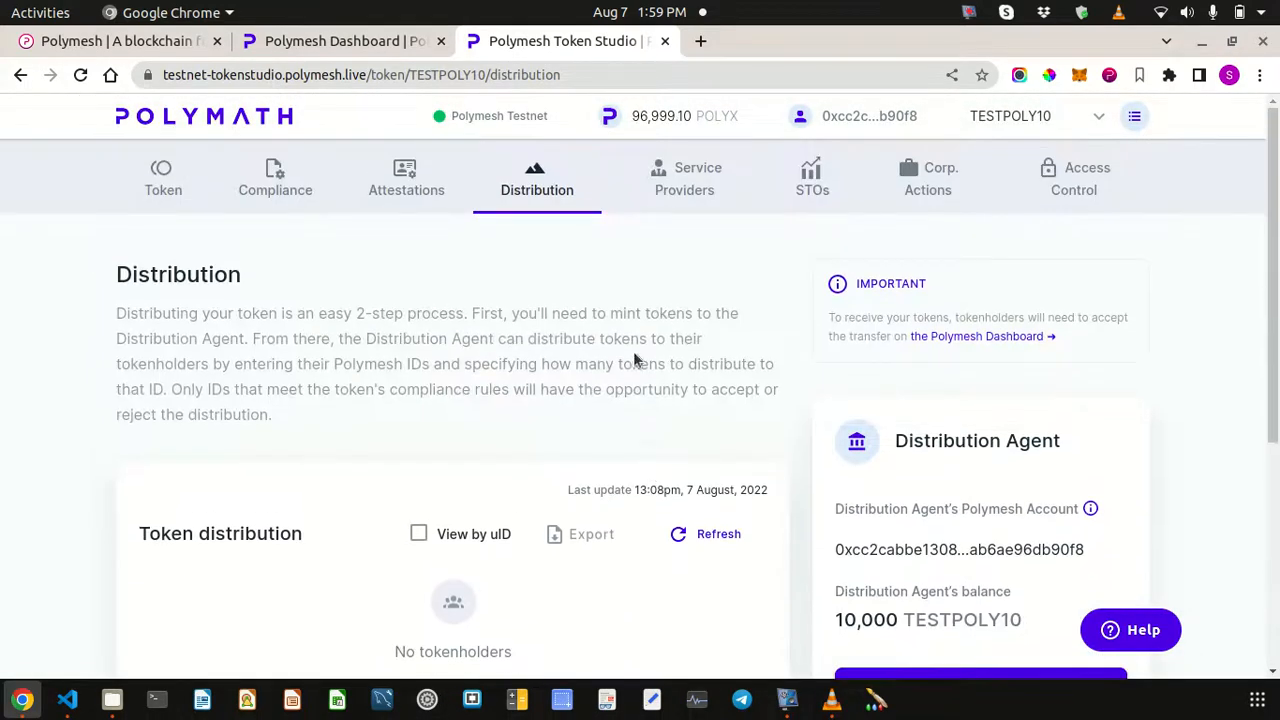
- Return to the Attestations page and open the Add attestation(s) form again
{"action": "left_click", "coordinate": [411, 190]}
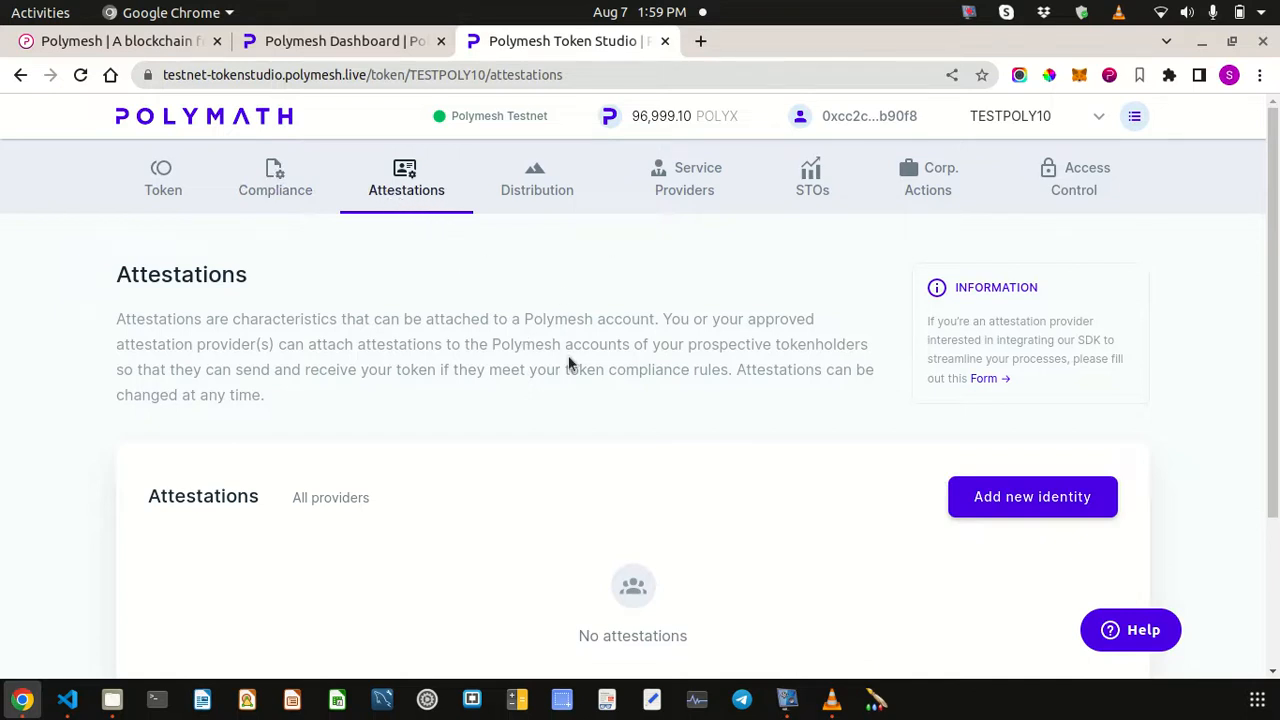
{"action": "left_click", "coordinate": [1005, 502]}
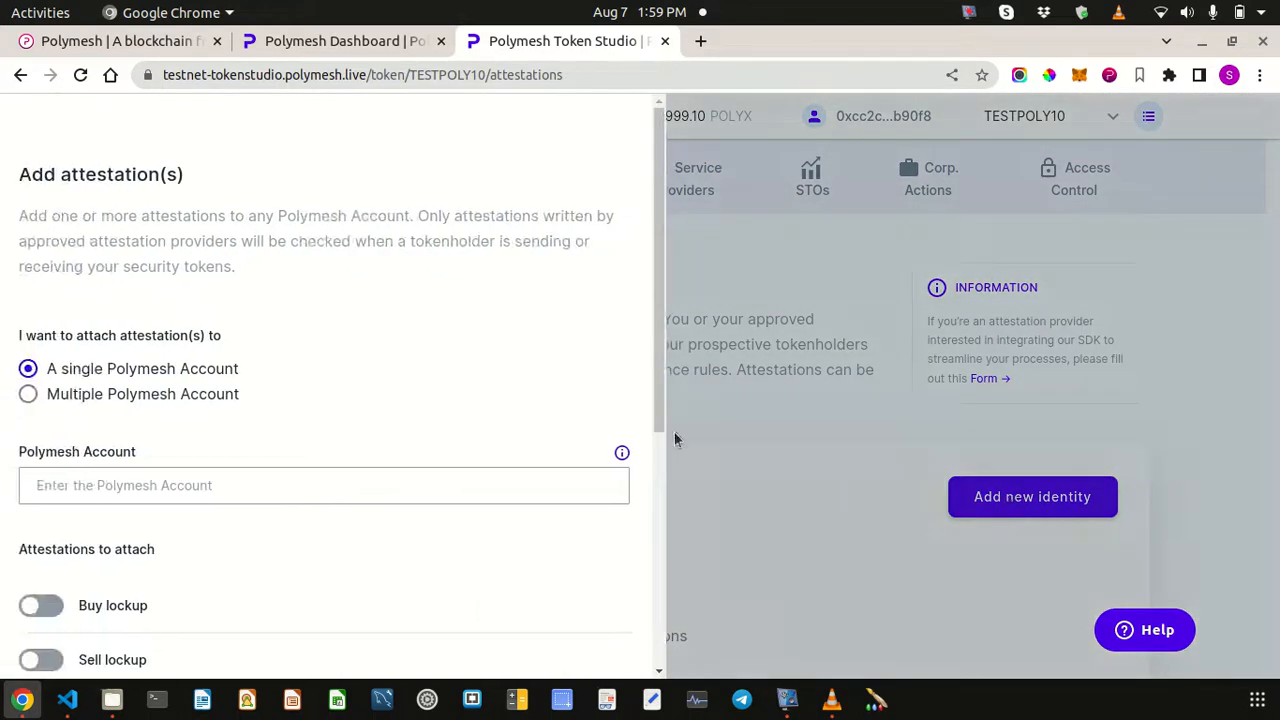
- Paste the second account's address and turn on KYC with no expiry and Jurisdiction
{"action": "scroll", "coordinate": [370, 367], "scroll_direction": "down", "scroll_amount": 3}
{"action": "left_click", "coordinate": [203, 338]}
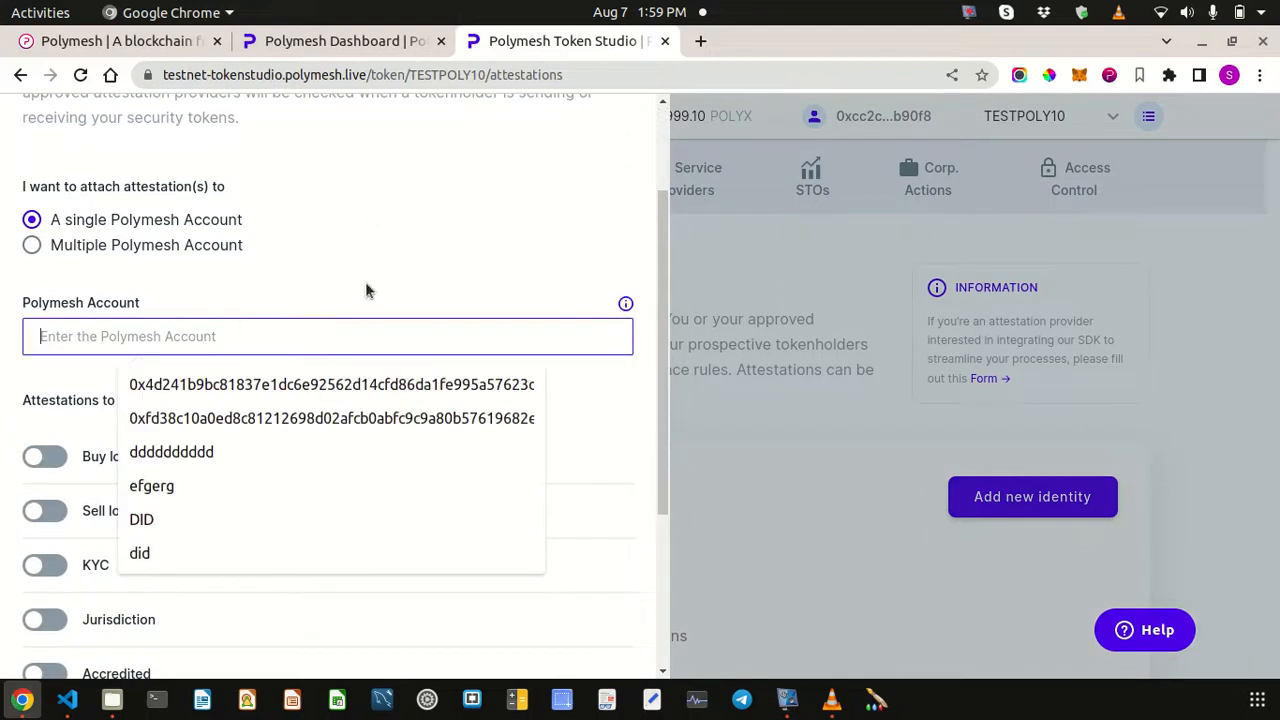
{"action": "type", "text": "0x4d241b9bc81837e1dc6e92562d14cfd86da1fe995a57623d9c69a2e75bca0272"}
{"action": "scroll", "coordinate": [377, 388], "scroll_direction": "down", "scroll_amount": 5}
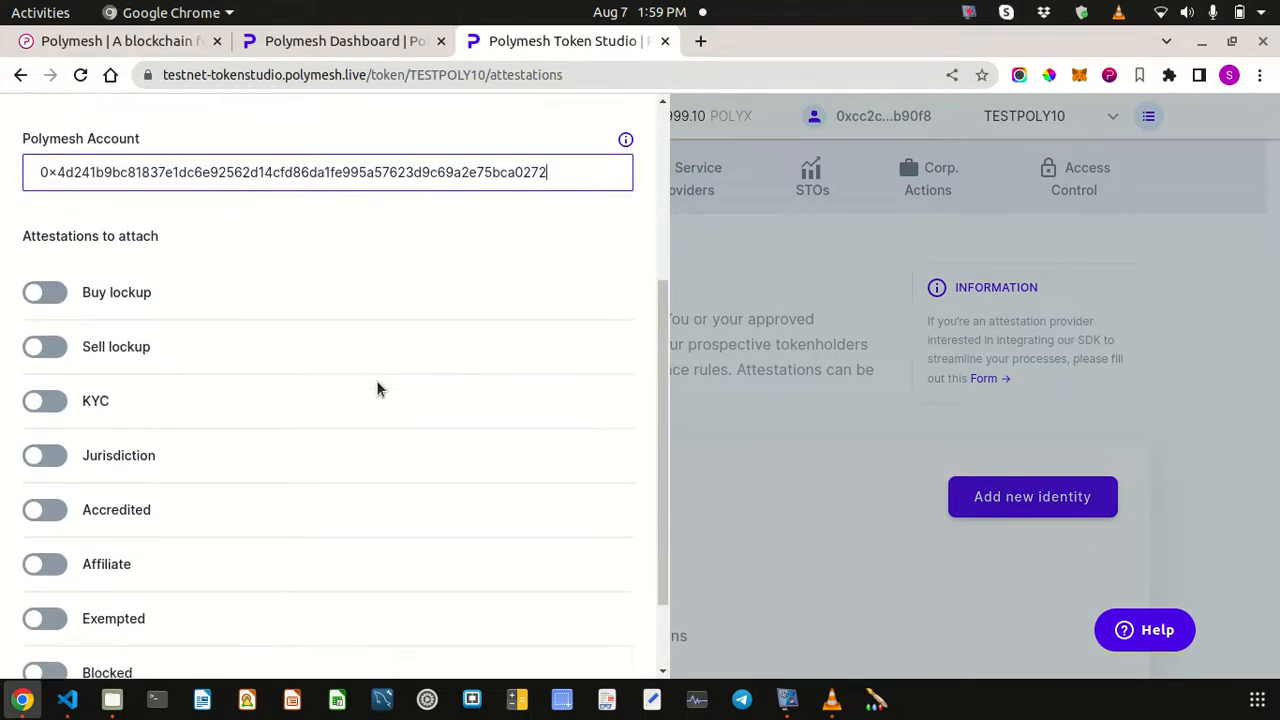
{"action": "left_click", "coordinate": [45, 317]}
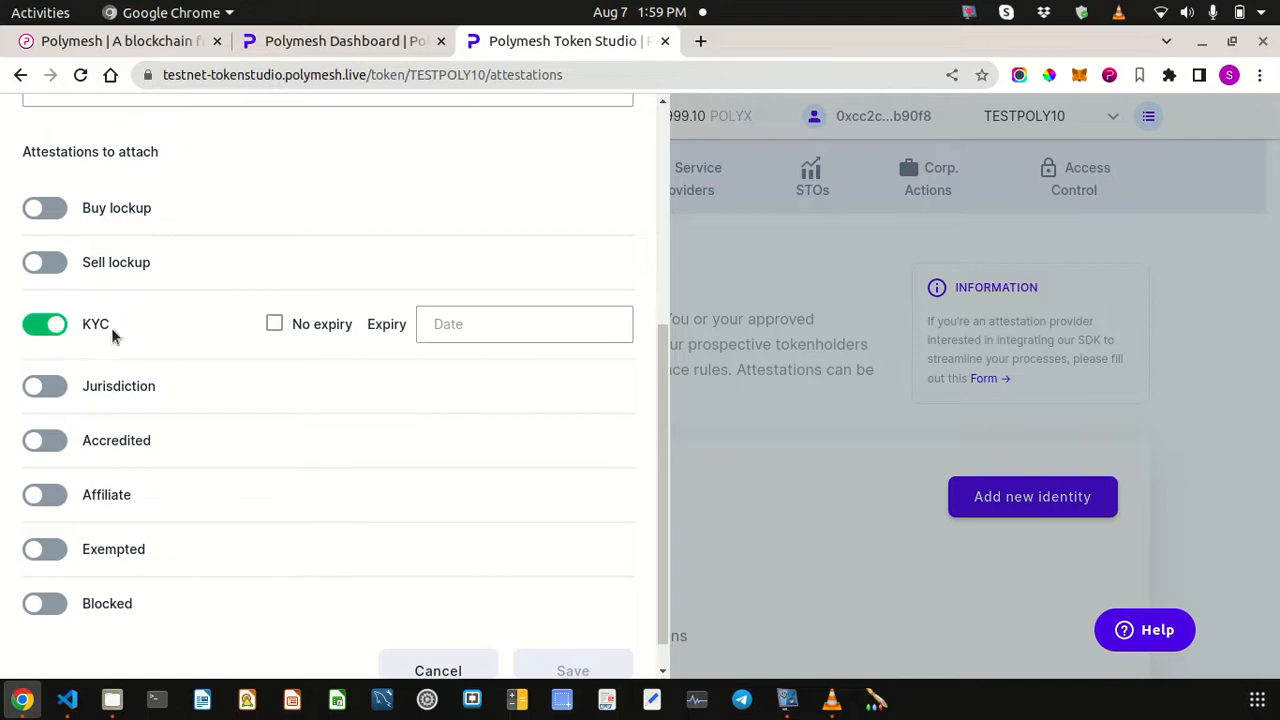
{"action": "left_click", "coordinate": [278, 327]}
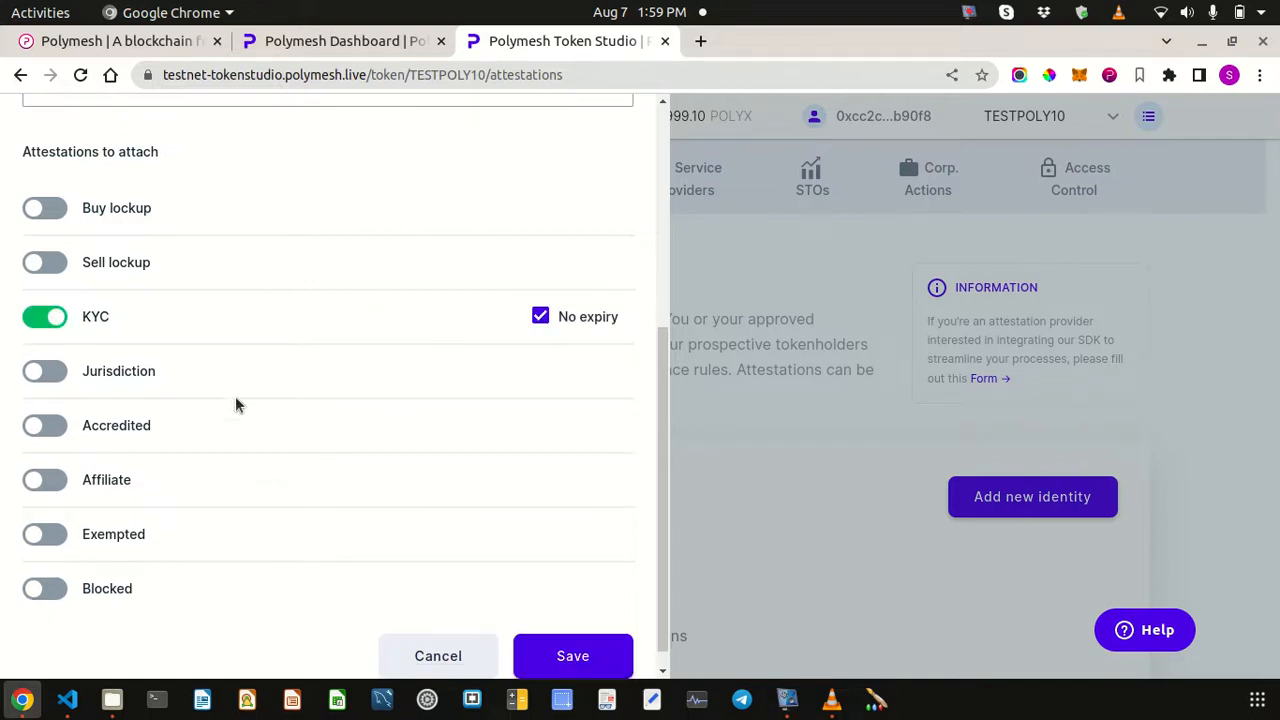
{"action": "left_click", "coordinate": [47, 373]}
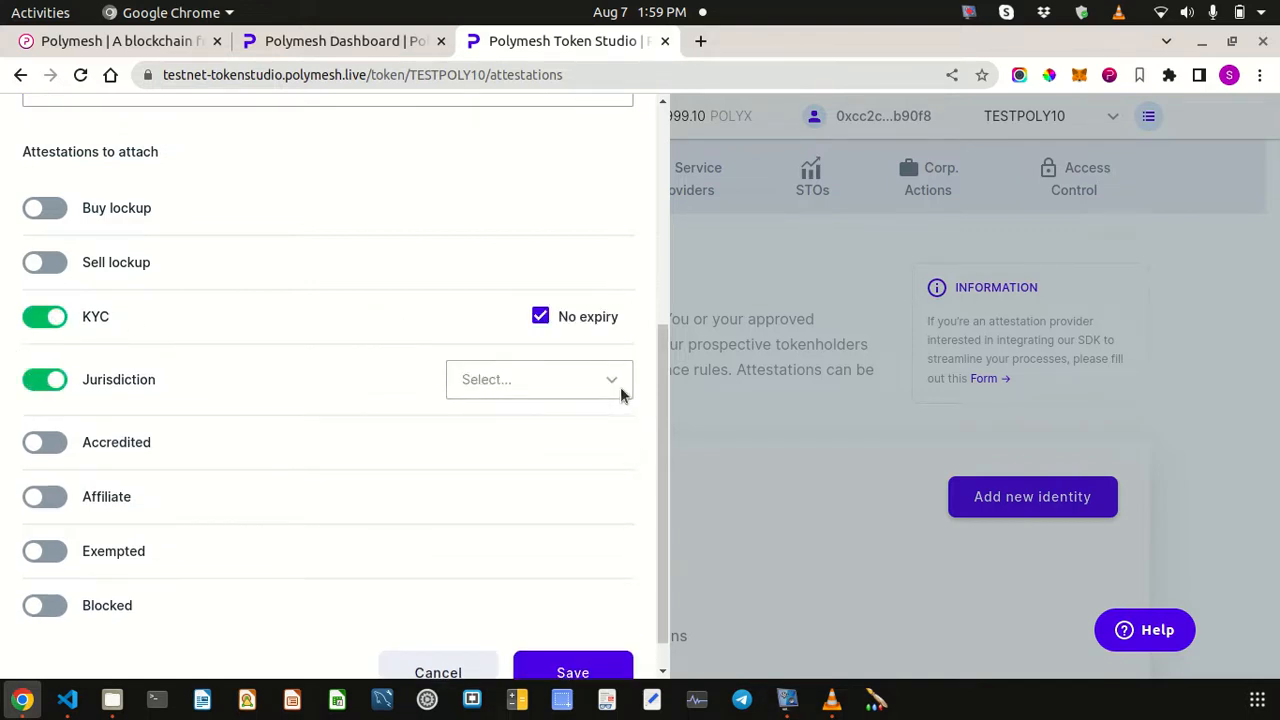
- Choose United States of America as the jurisdiction and save the attestations for review
{"action": "left_click", "coordinate": [620, 387]}
{"action": "type", "text": "united"}
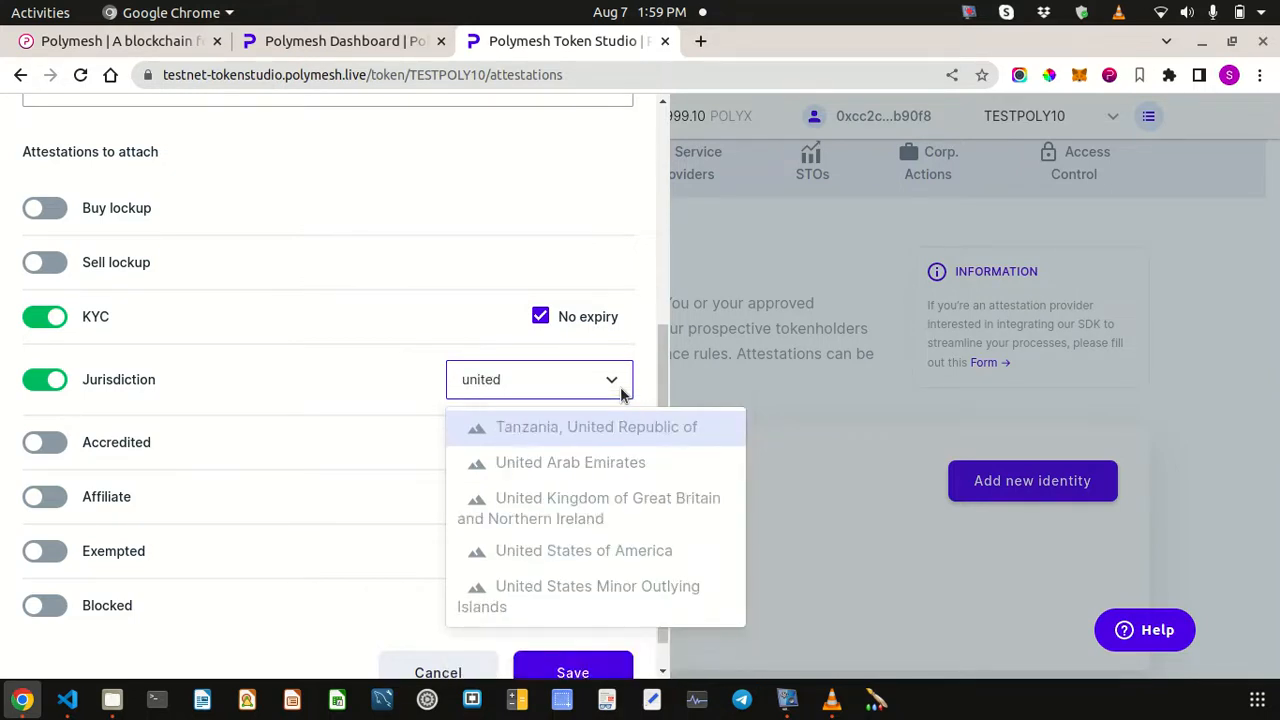
{"action": "key", "text": "Down"}
{"action": "key", "text": "Down"}
{"action": "key", "text": "Down"}
{"action": "key", "text": "Down"}
{"action": "key", "text": "Up"}
{"action": "key", "text": "Return"}
{"action": "scroll", "coordinate": [511, 515], "scroll_direction": "down", "scroll_amount": 1}
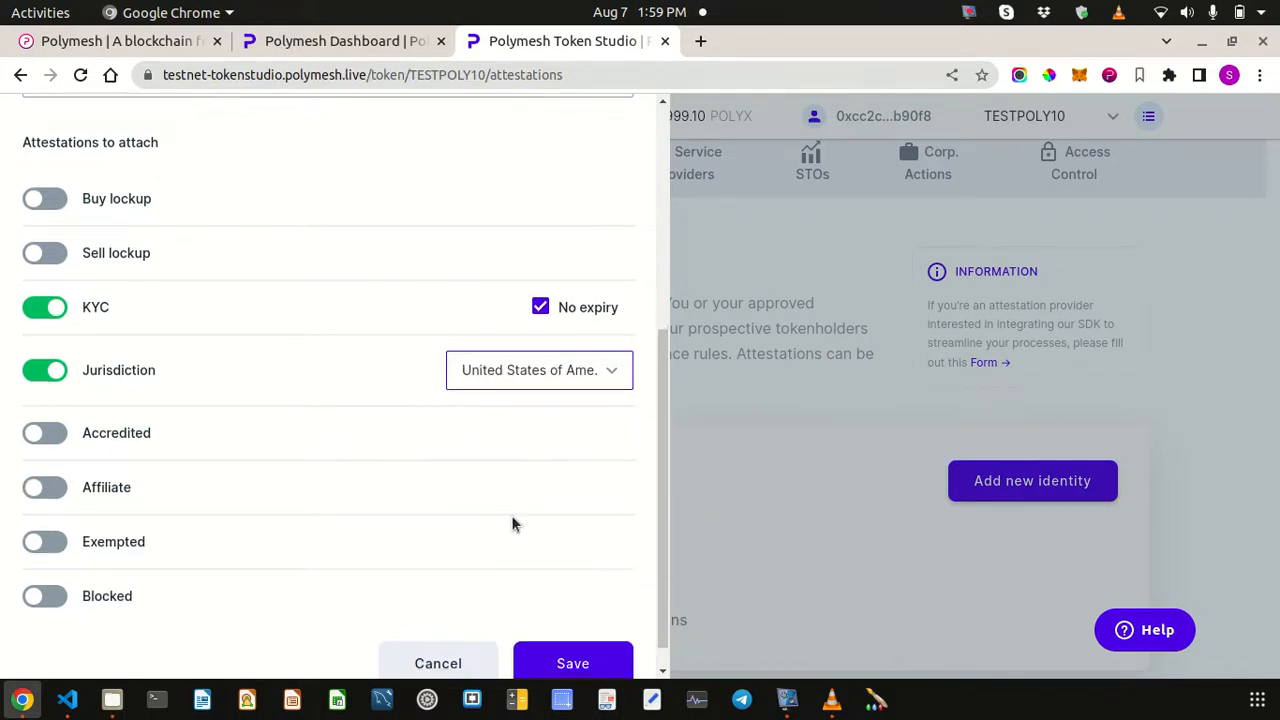
{"action": "left_click", "coordinate": [563, 637]}
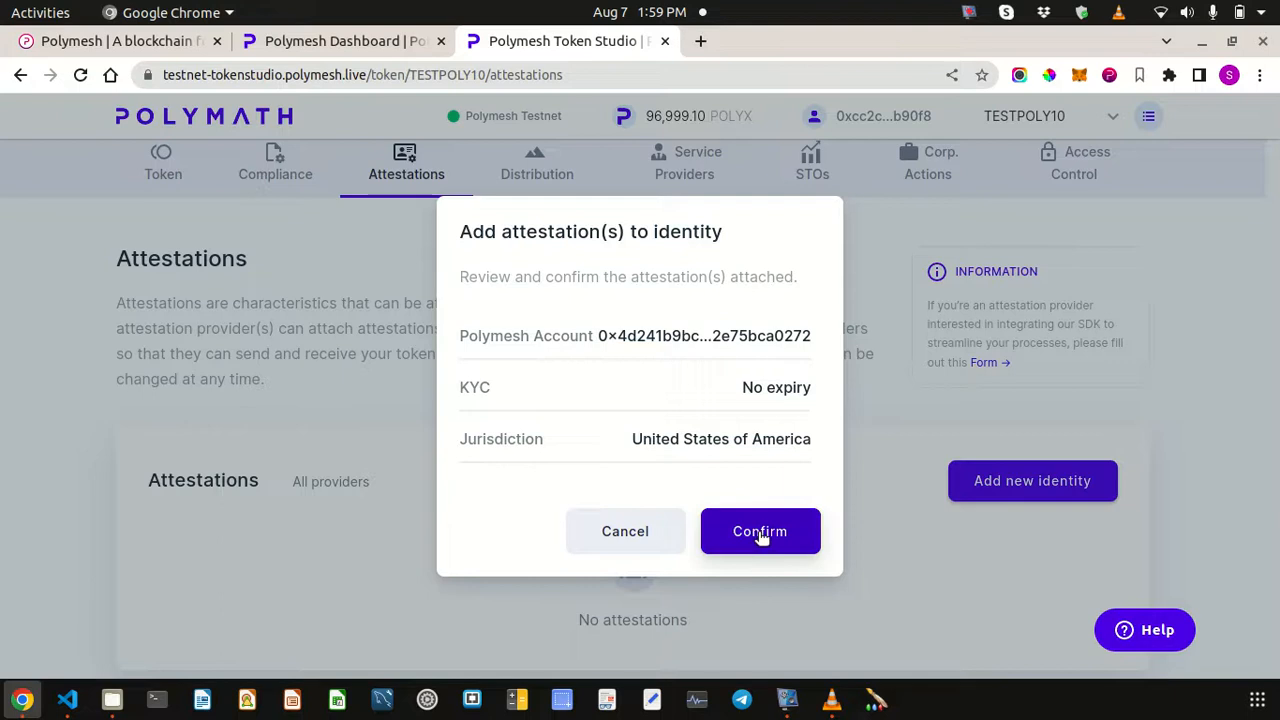
{"action": "left_click", "coordinate": [760, 535]}
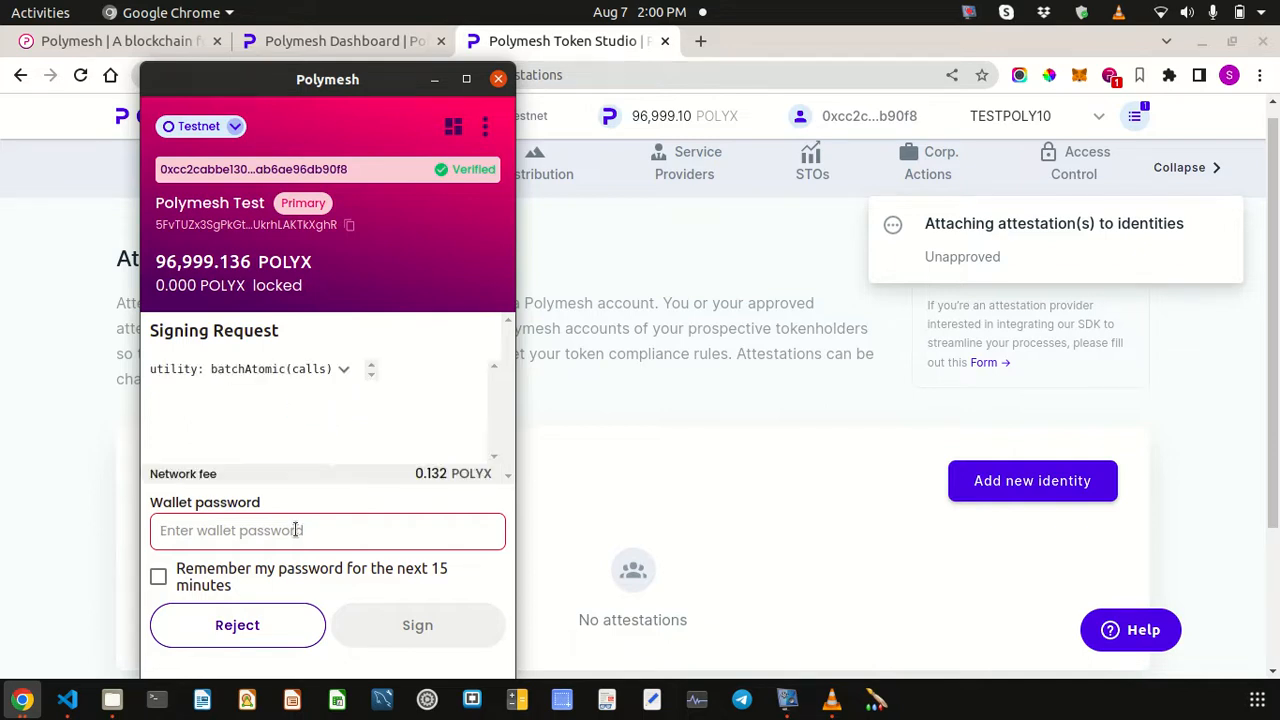
- Enter the wallet password and sign the attestation transaction
{"action": "type", "text": "••"}
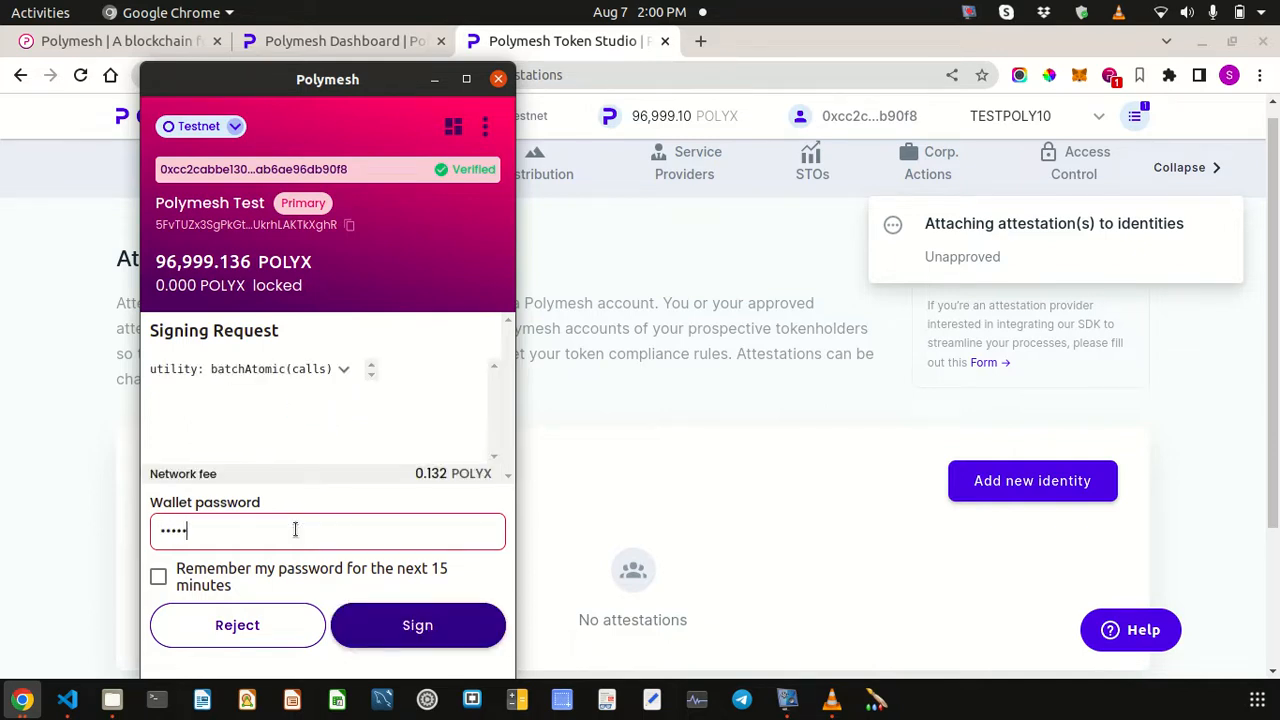
{"action": "left_click", "coordinate": [378, 631]}
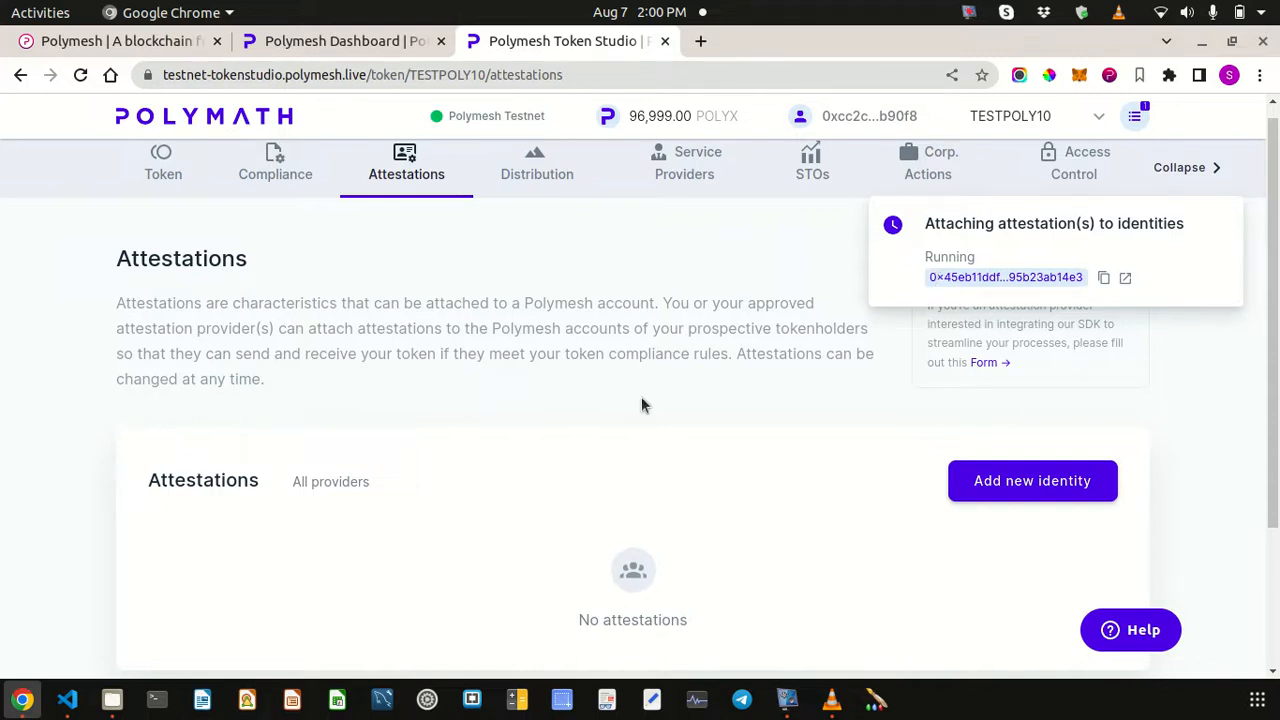
- Dismiss the notifications, check the KYC and United States attestations, then open the Distribution page
{"action": "scroll", "coordinate": [641, 405], "scroll_direction": "down", "scroll_amount": 1}
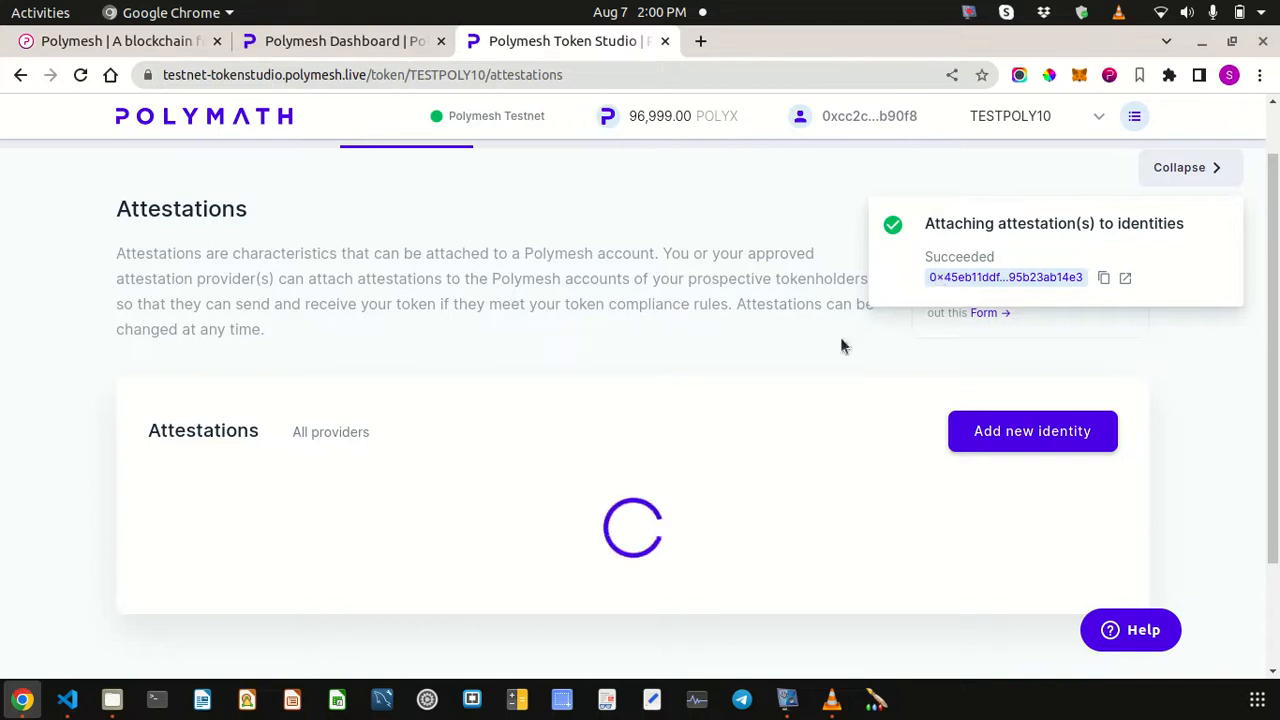
{"action": "left_click", "coordinate": [1206, 170]}
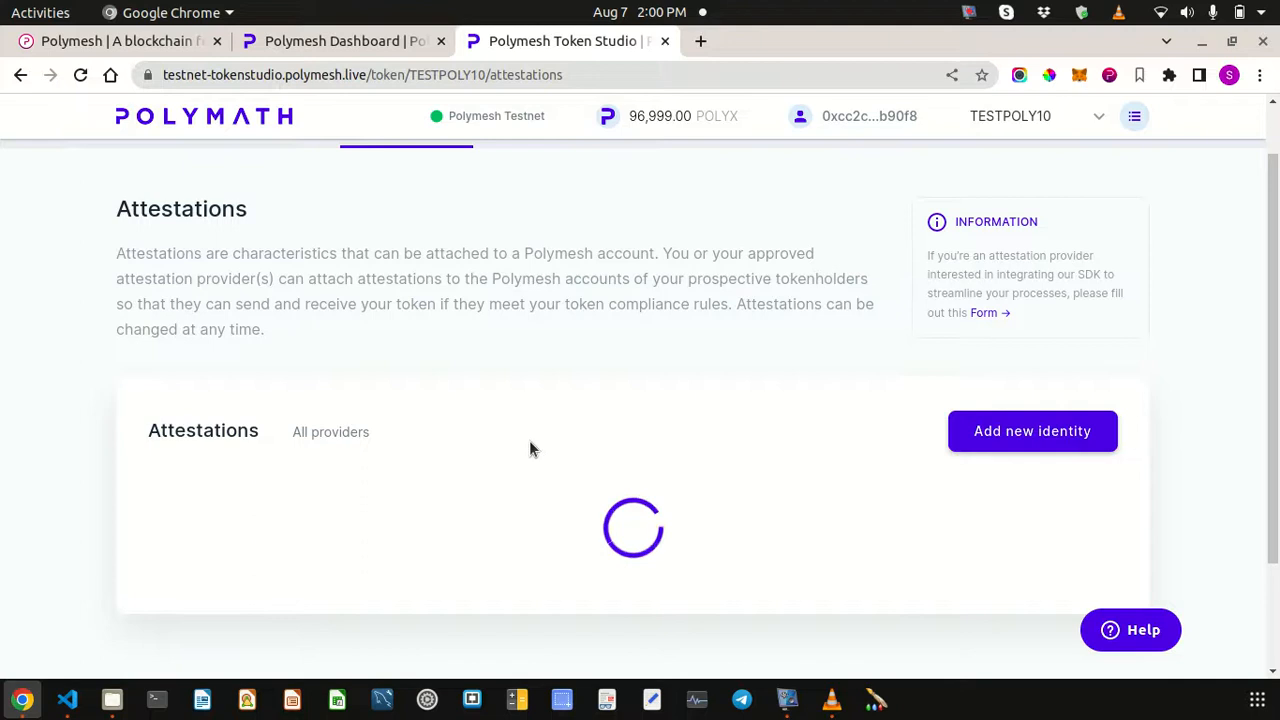
{"action": "scroll", "coordinate": [530, 441], "scroll_direction": "up", "scroll_amount": 2}
{"action": "scroll", "coordinate": [530, 441], "scroll_direction": "down", "scroll_amount": 2}
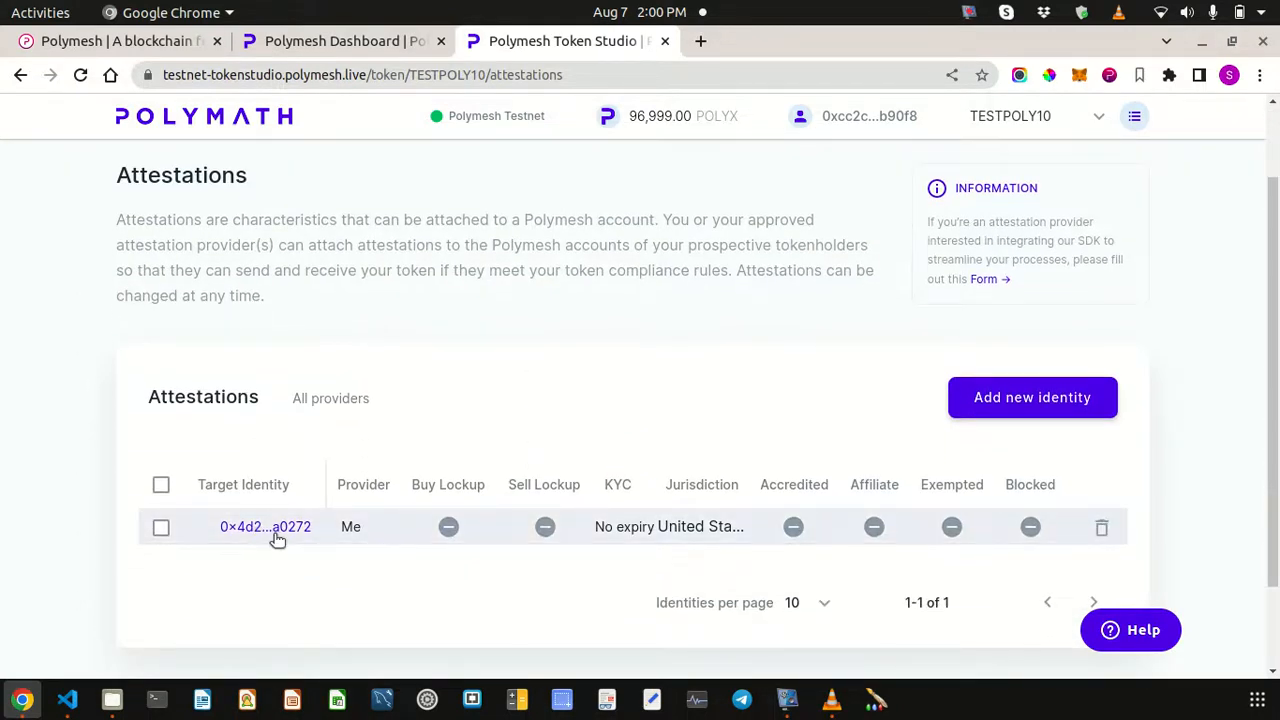
{"action": "scroll", "coordinate": [533, 407], "scroll_direction": "up", "scroll_amount": 2}
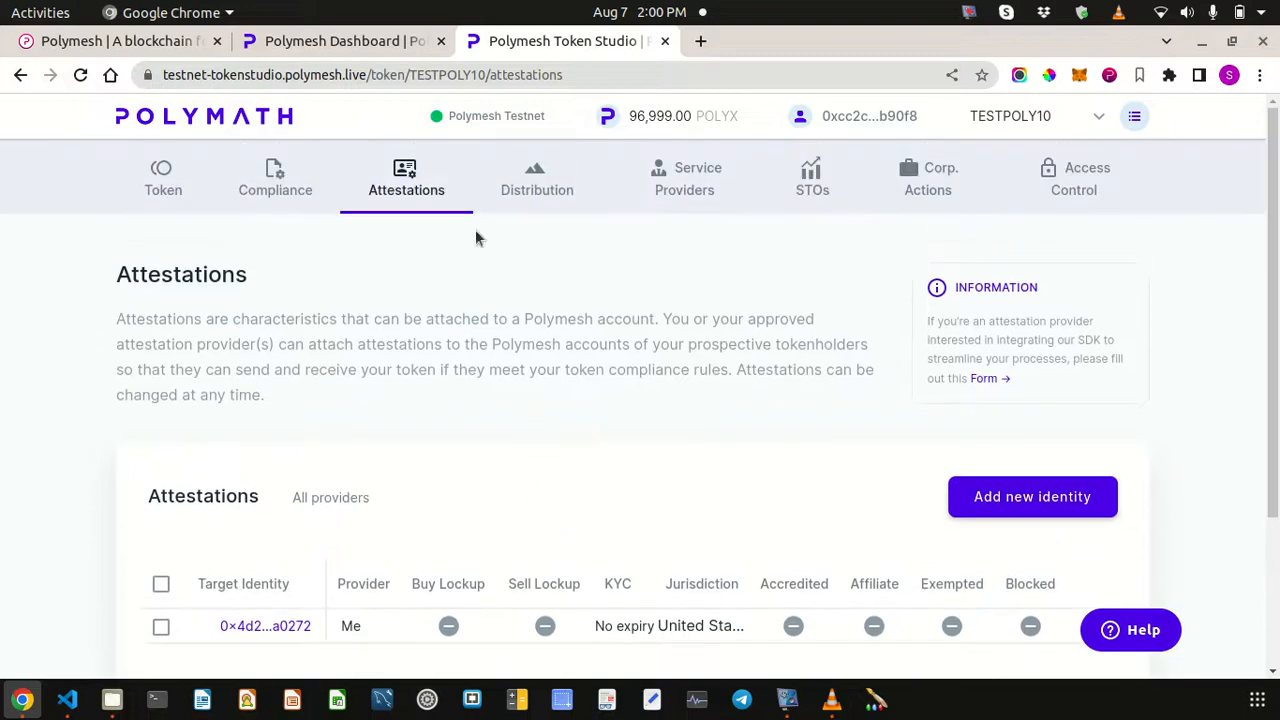
{"action": "left_click", "coordinate": [537, 190]}
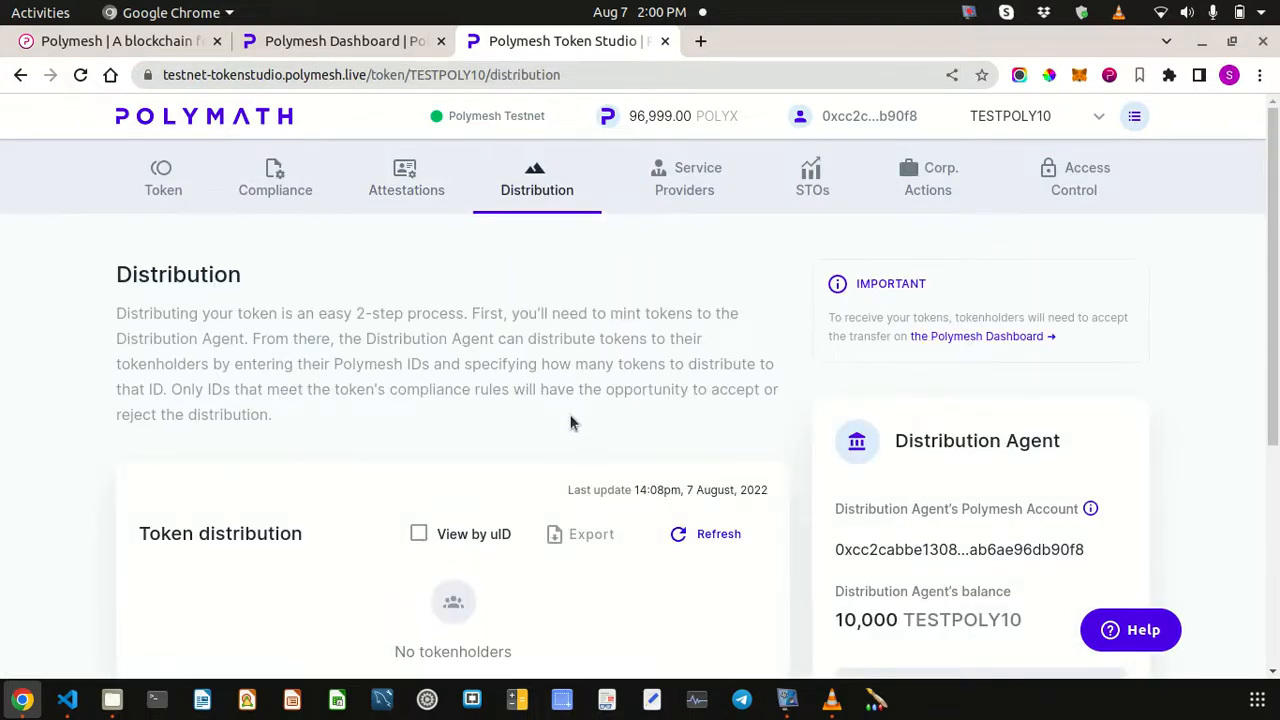
{"action": "scroll", "coordinate": [571, 423], "scroll_direction": "down", "scroll_amount": 5}
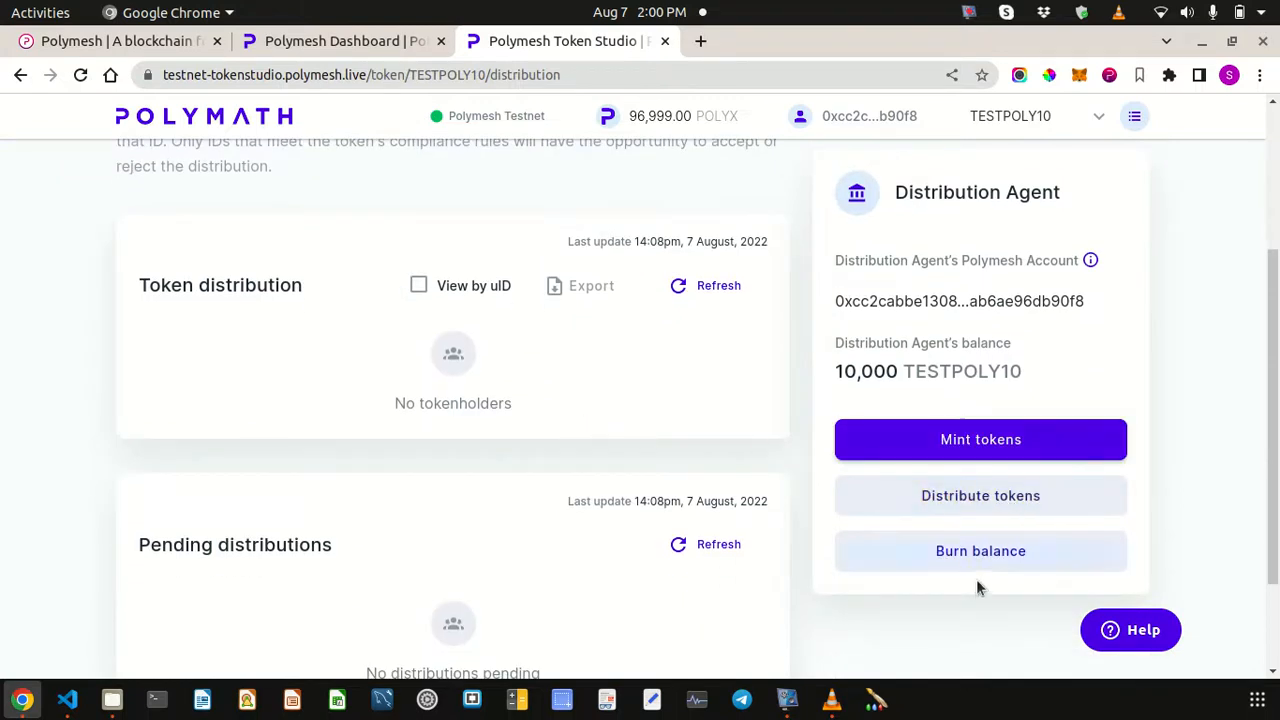
- Start a token distribution under a new event named 'First distribution'
{"action": "left_click", "coordinate": [985, 497]}
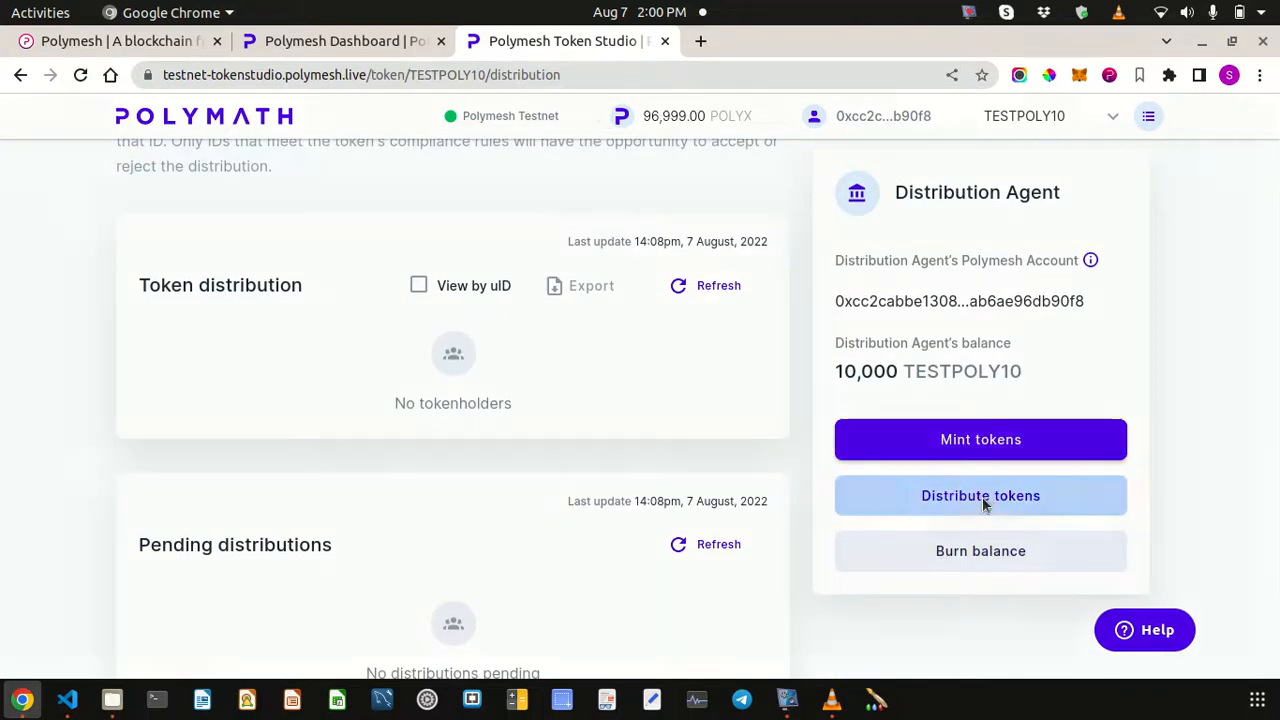
{"action": "scroll", "coordinate": [363, 457], "scroll_direction": "down", "scroll_amount": 3}
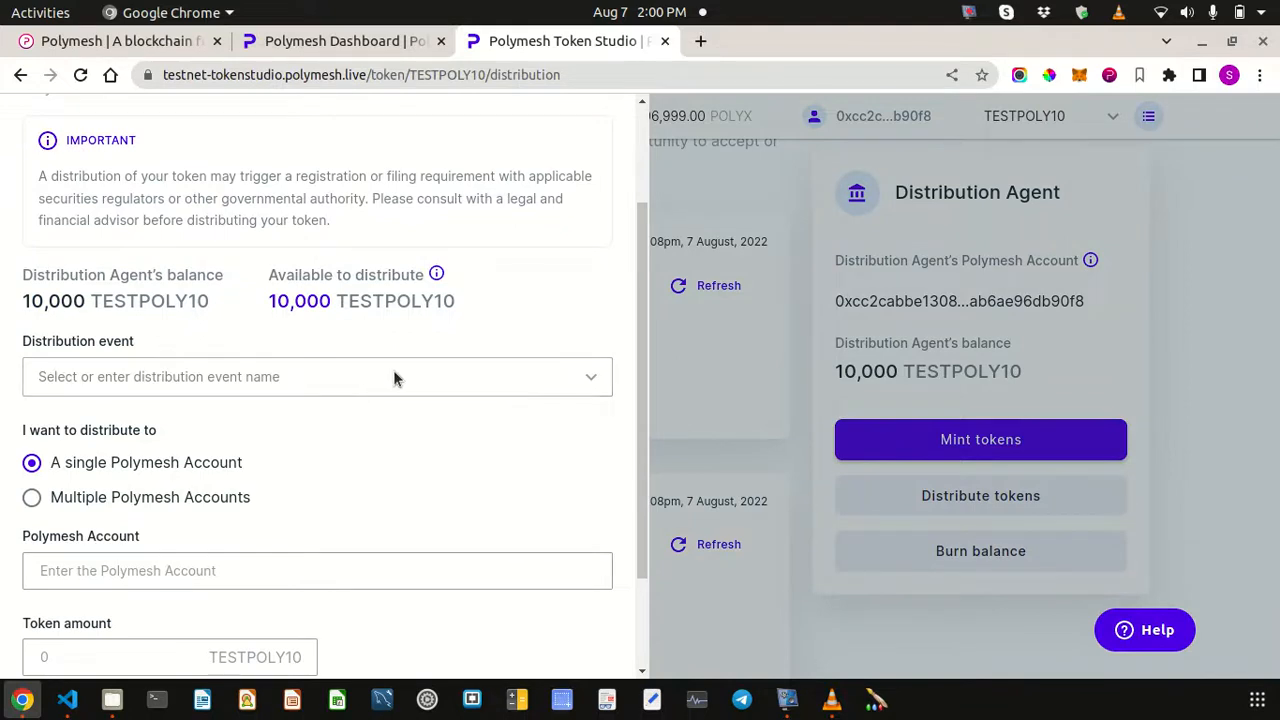
{"action": "left_click", "coordinate": [558, 380]}
{"action": "left_click", "coordinate": [181, 432]}
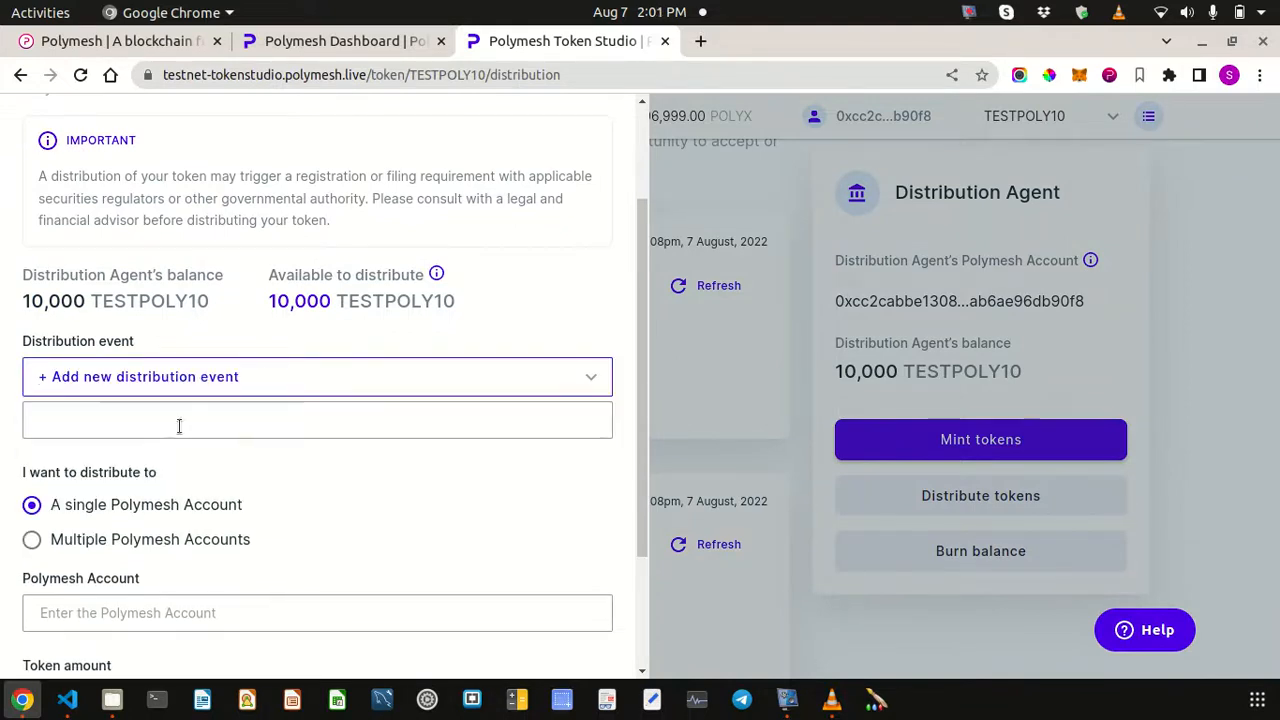
{"action": "left_click", "coordinate": [117, 412]}
{"action": "left_click", "coordinate": [143, 463]}
- Send 1,000 TESTPOLY10 to the second account's address and submit it for review
{"action": "scroll", "coordinate": [371, 483], "scroll_direction": "down", "scroll_amount": 2}
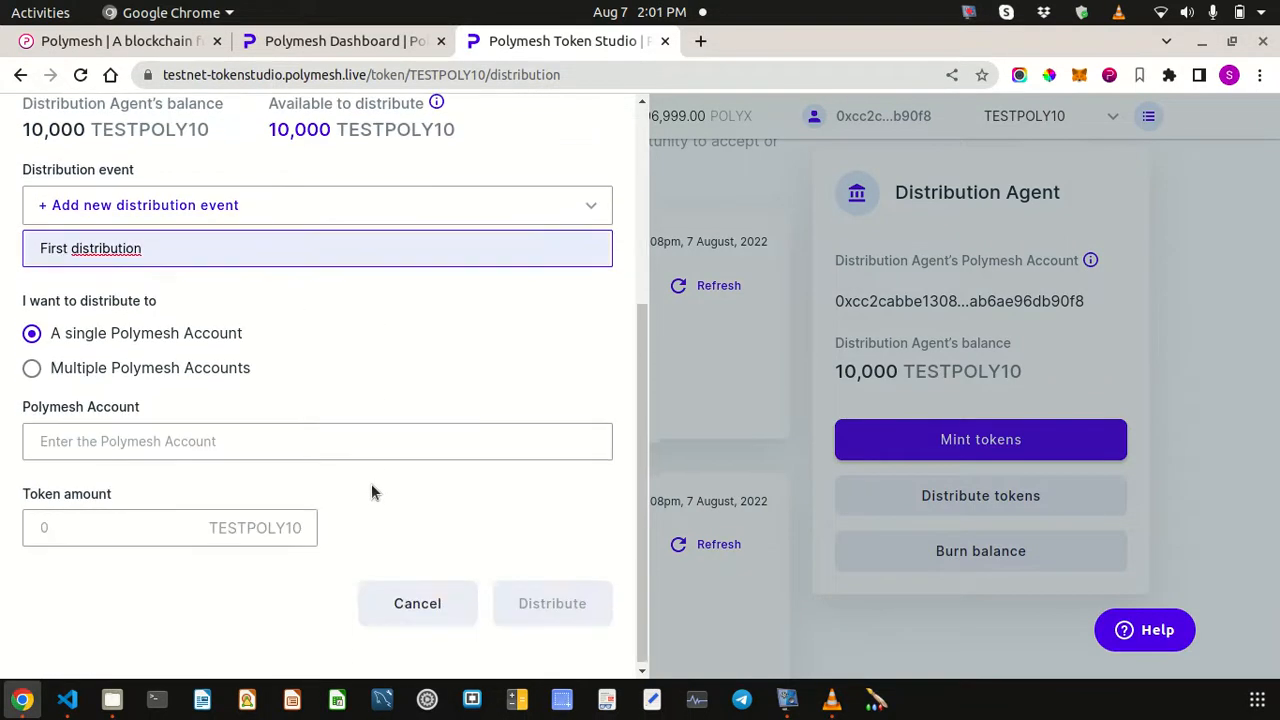
{"action": "left_click", "coordinate": [43, 434]}
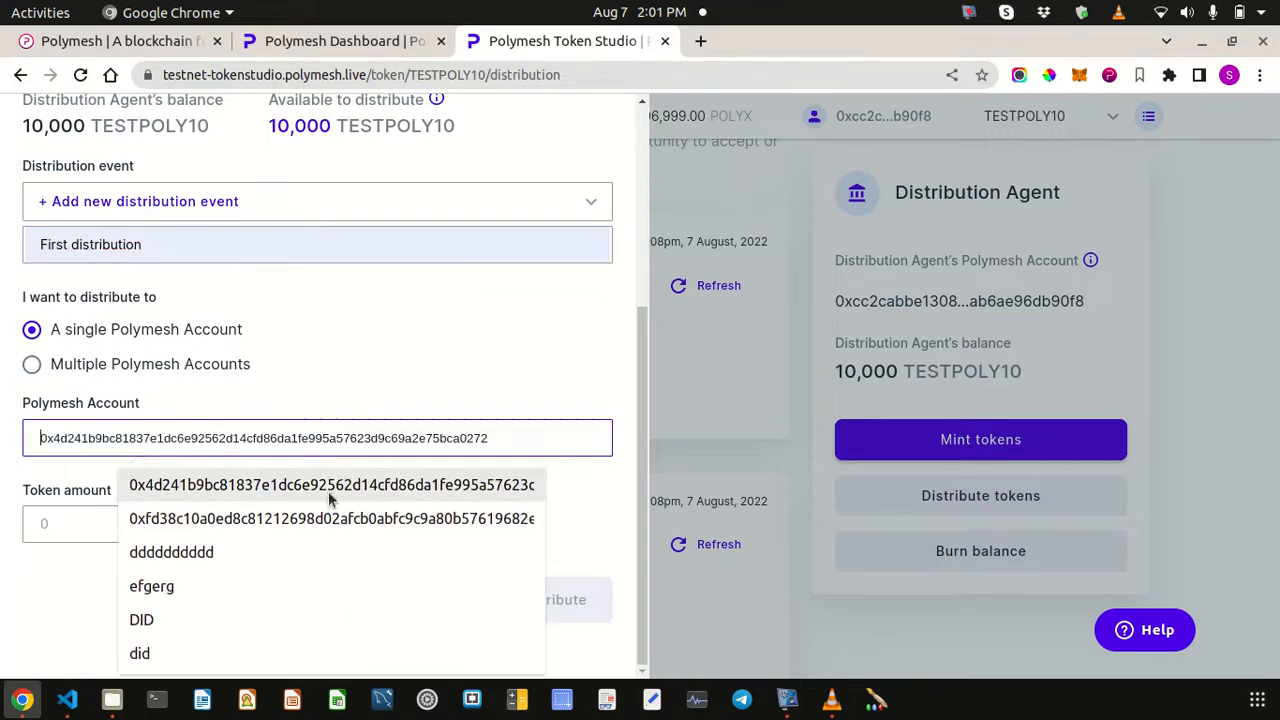
{"action": "type", "text": "0x4d241b9bc81837e1dc6e92562d14cfd86da1fe995a57623d9c69a2e75bca0272"}
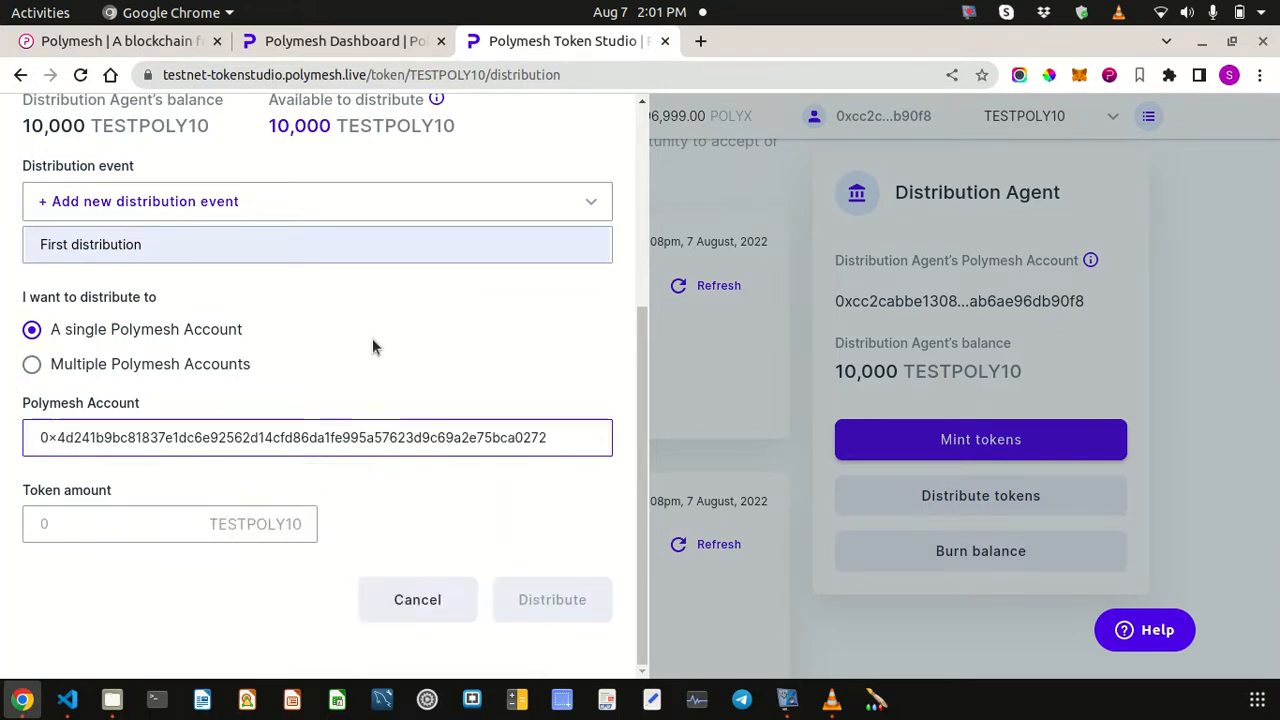
{"action": "left_click", "coordinate": [137, 531]}
{"action": "type", "text": "1,000"}
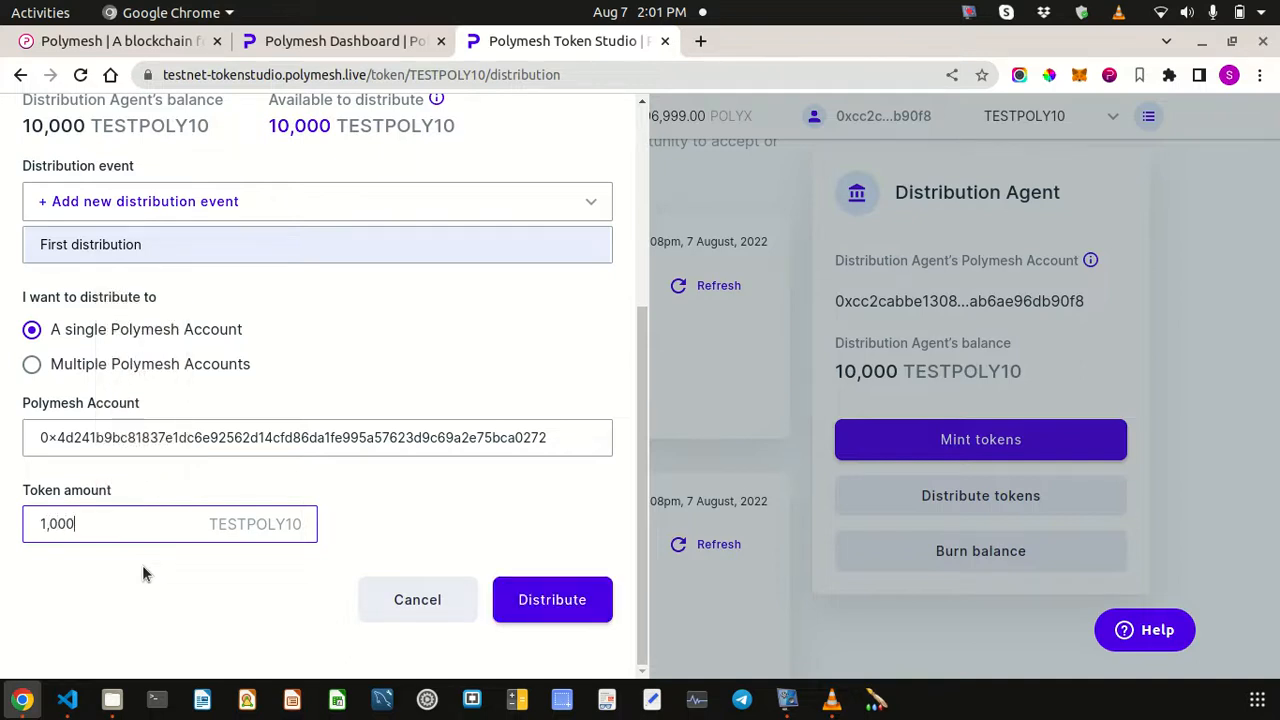
{"action": "left_click", "coordinate": [540, 603]}
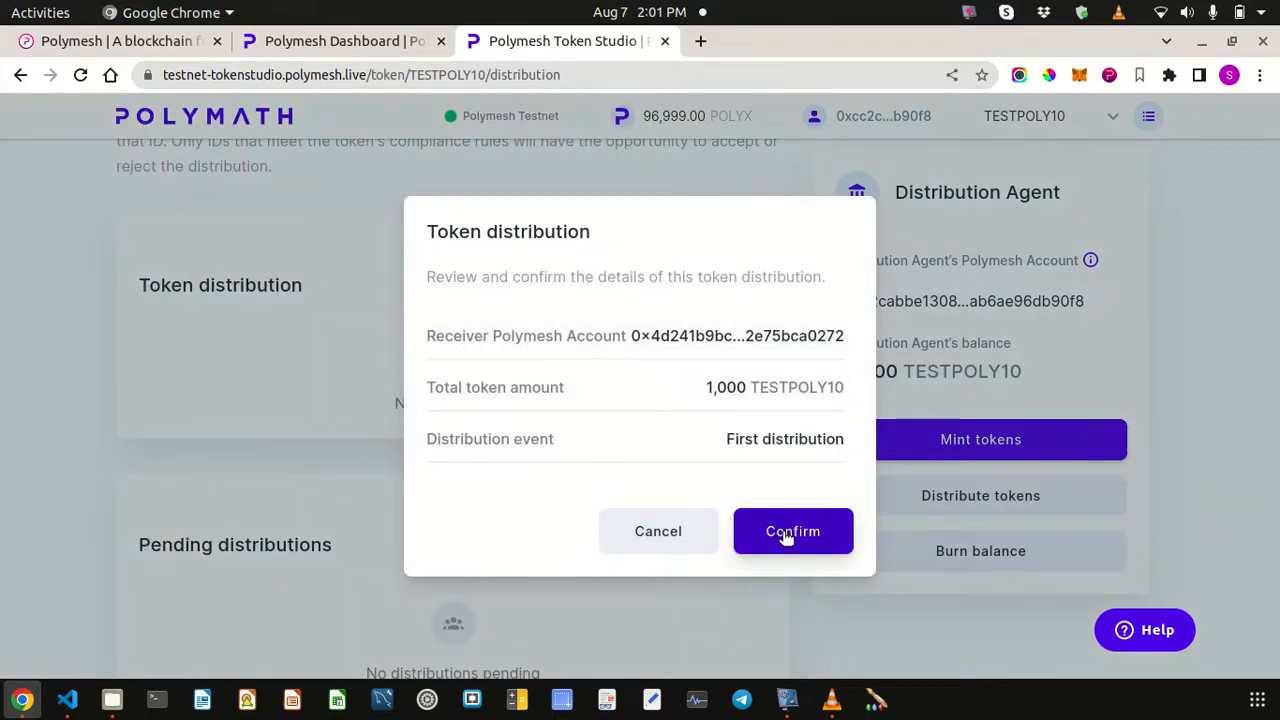
- Confirm the 1,000 TESTPOLY10 distribution and sign the venue and instruction transactions with the wallet password
{"action": "left_click", "coordinate": [786, 533]}
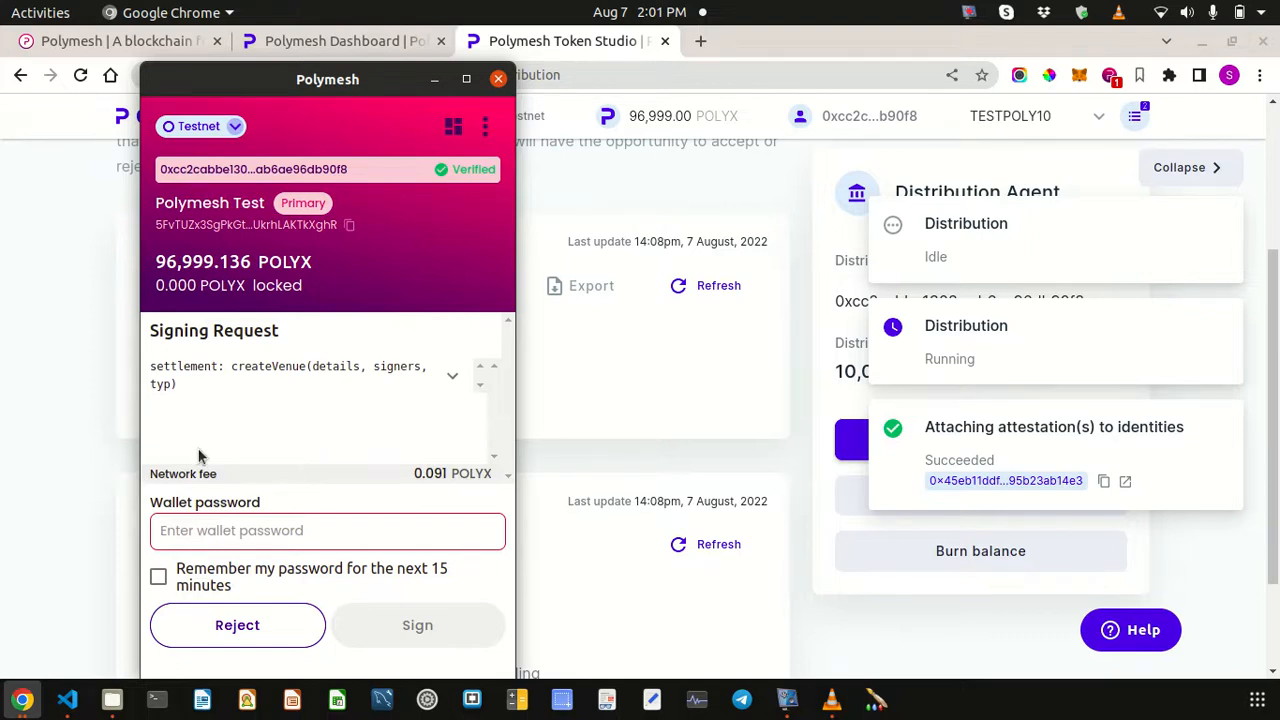
{"action": "type", "text": "•"}
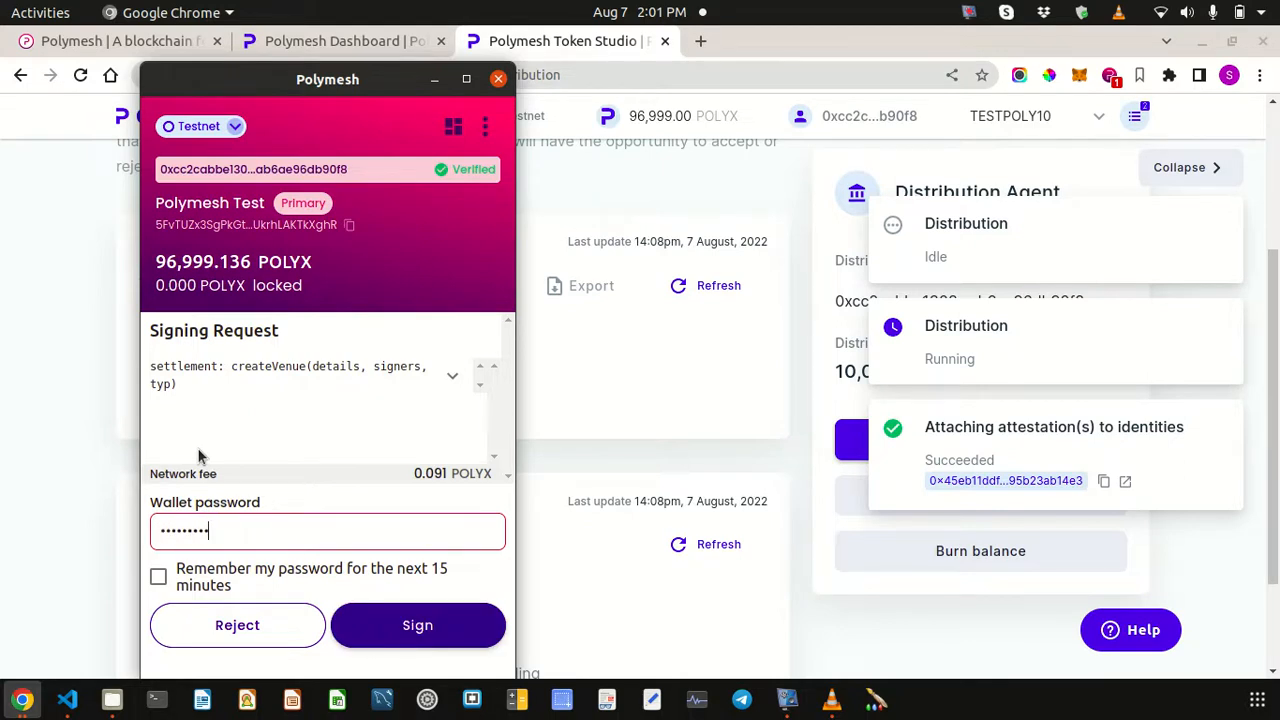
{"action": "left_click", "coordinate": [364, 610]}
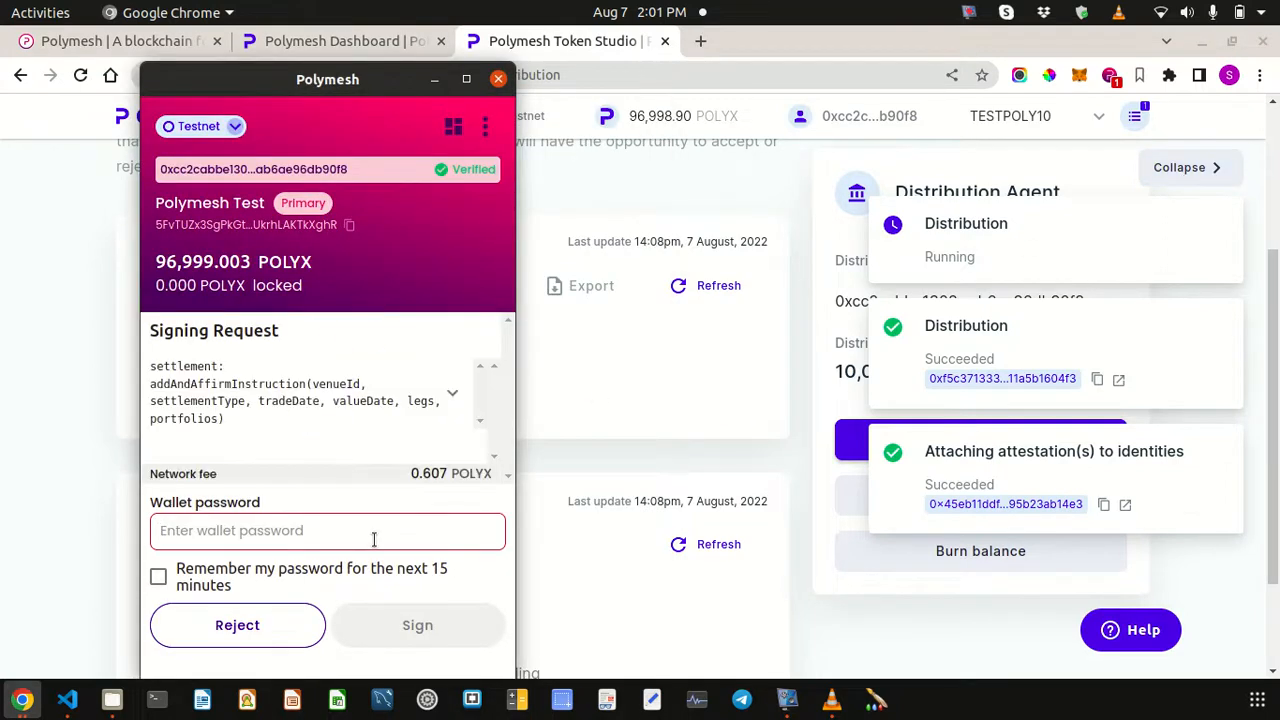
{"action": "type", "text": "•••"}
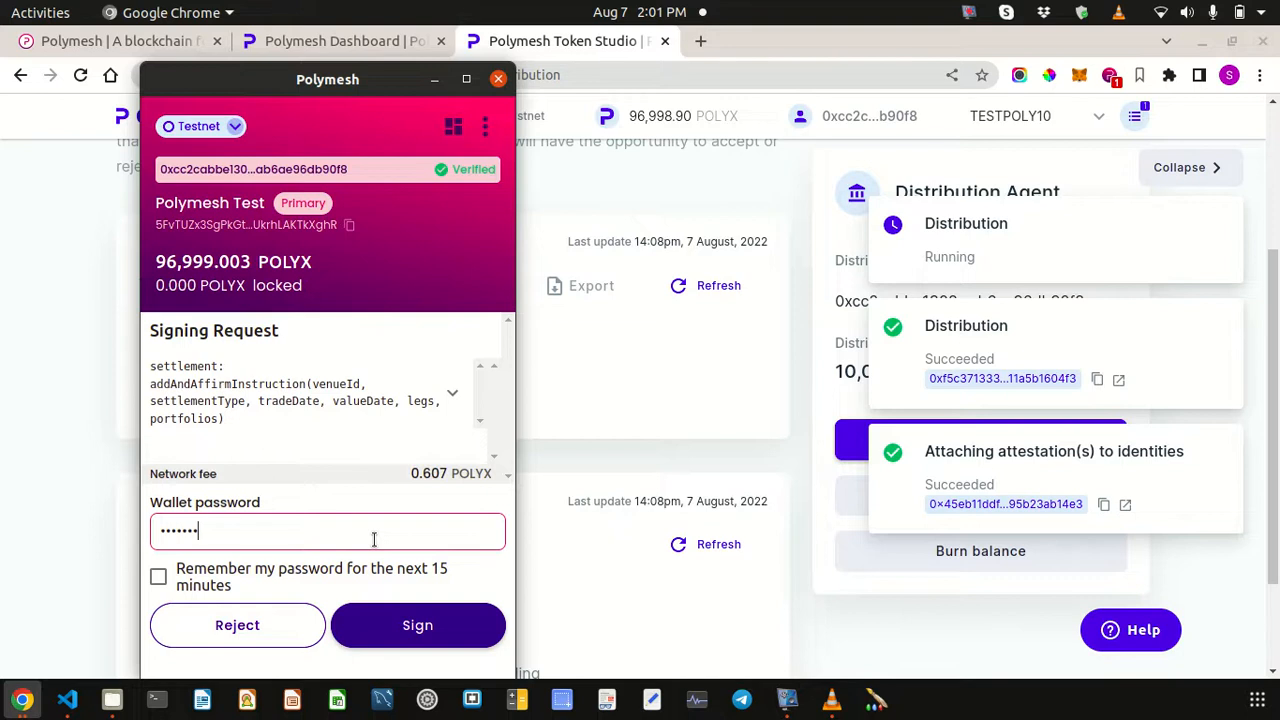
{"action": "left_click", "coordinate": [417, 624]}
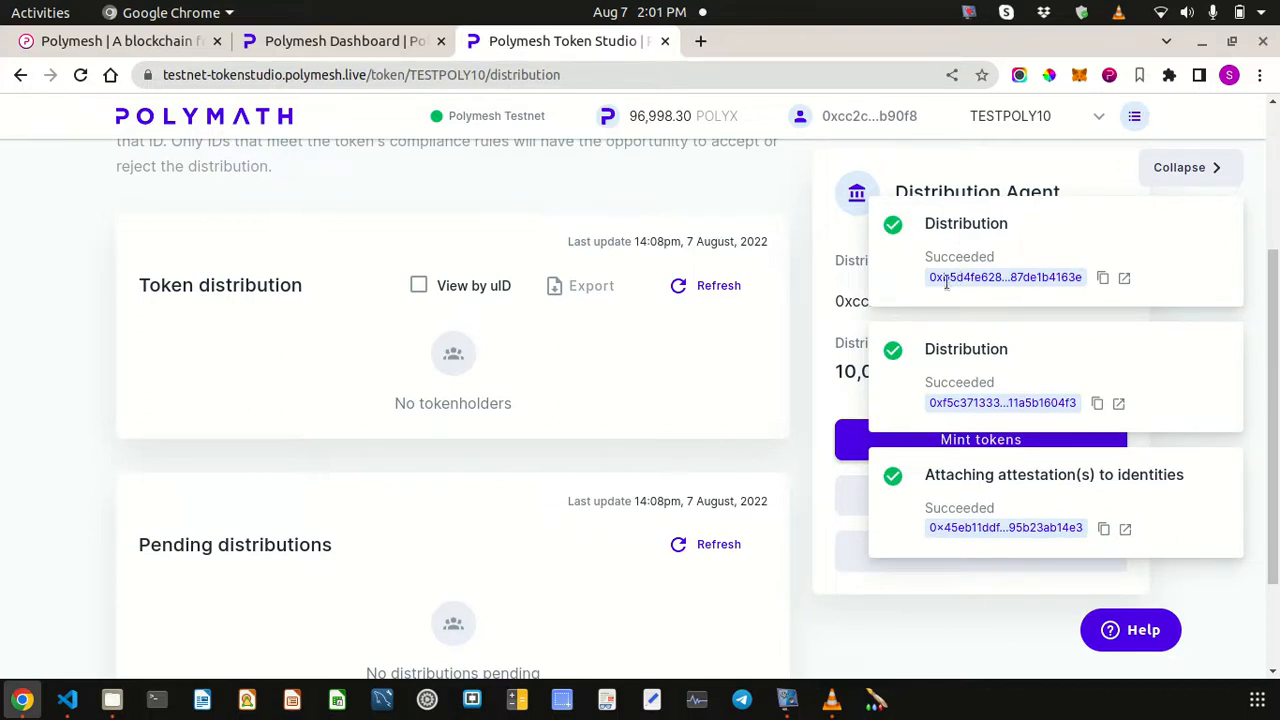
- Hide the transaction notifications and open the TESTPOLY10 overview dashboard
{"action": "left_click", "coordinate": [1191, 176]}
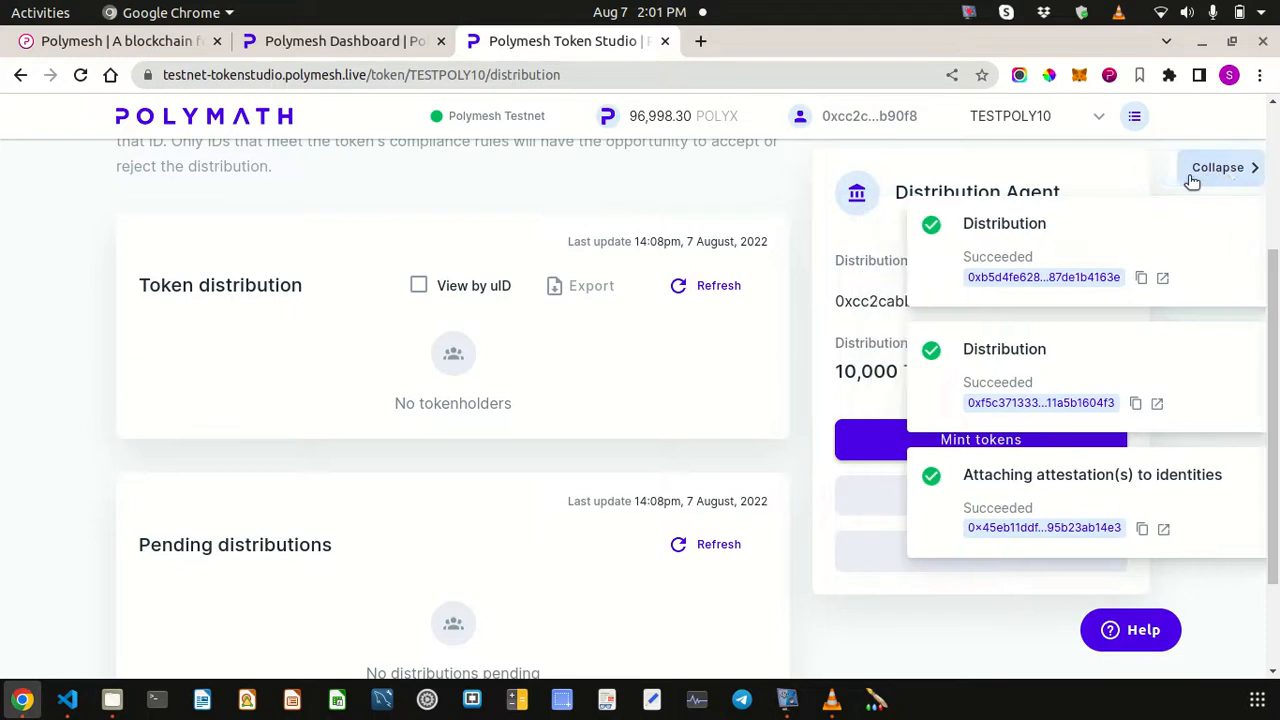
{"action": "scroll", "coordinate": [893, 411], "scroll_direction": "up", "scroll_amount": 5}
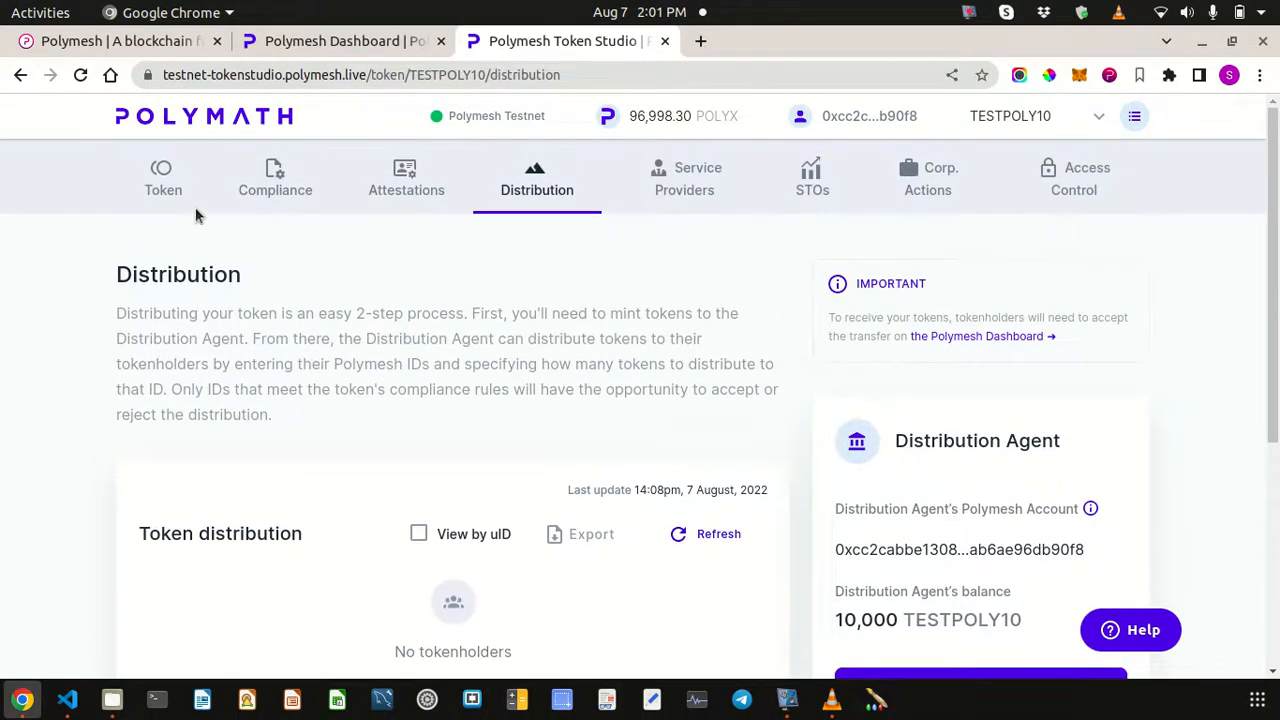
{"action": "left_click", "coordinate": [195, 207]}
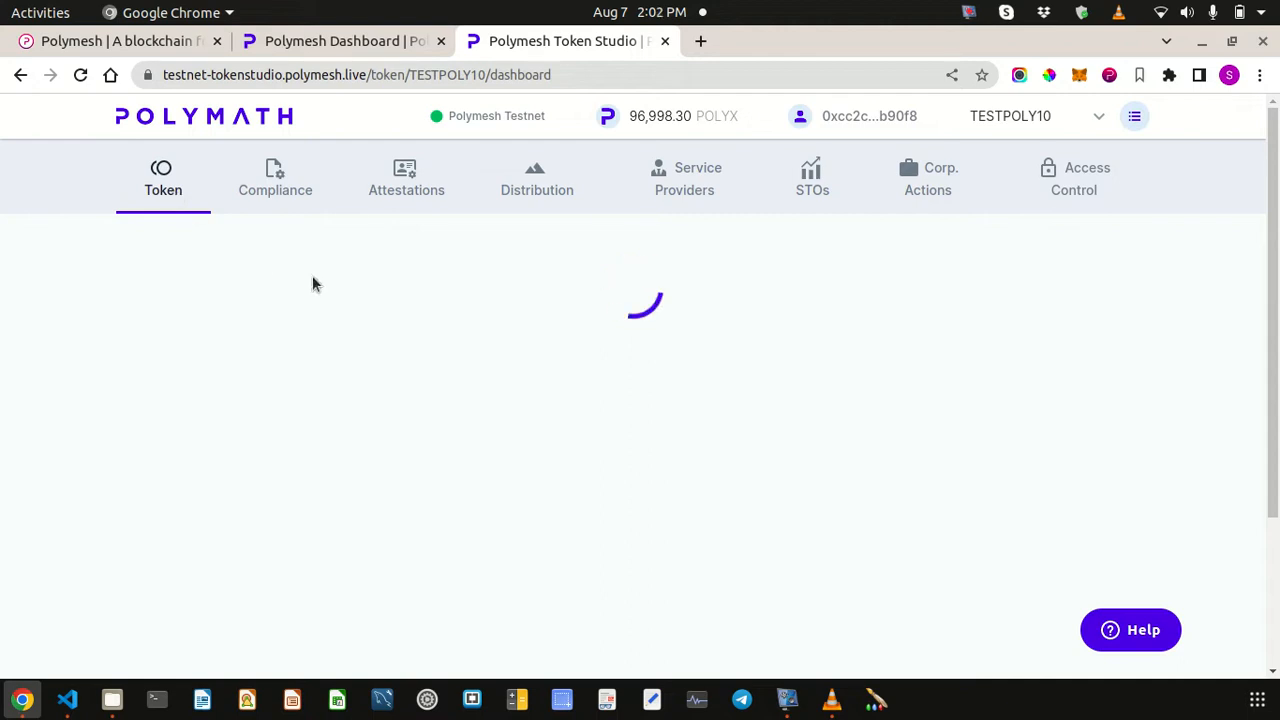
{"action": "left_click", "coordinate": [1134, 117]}
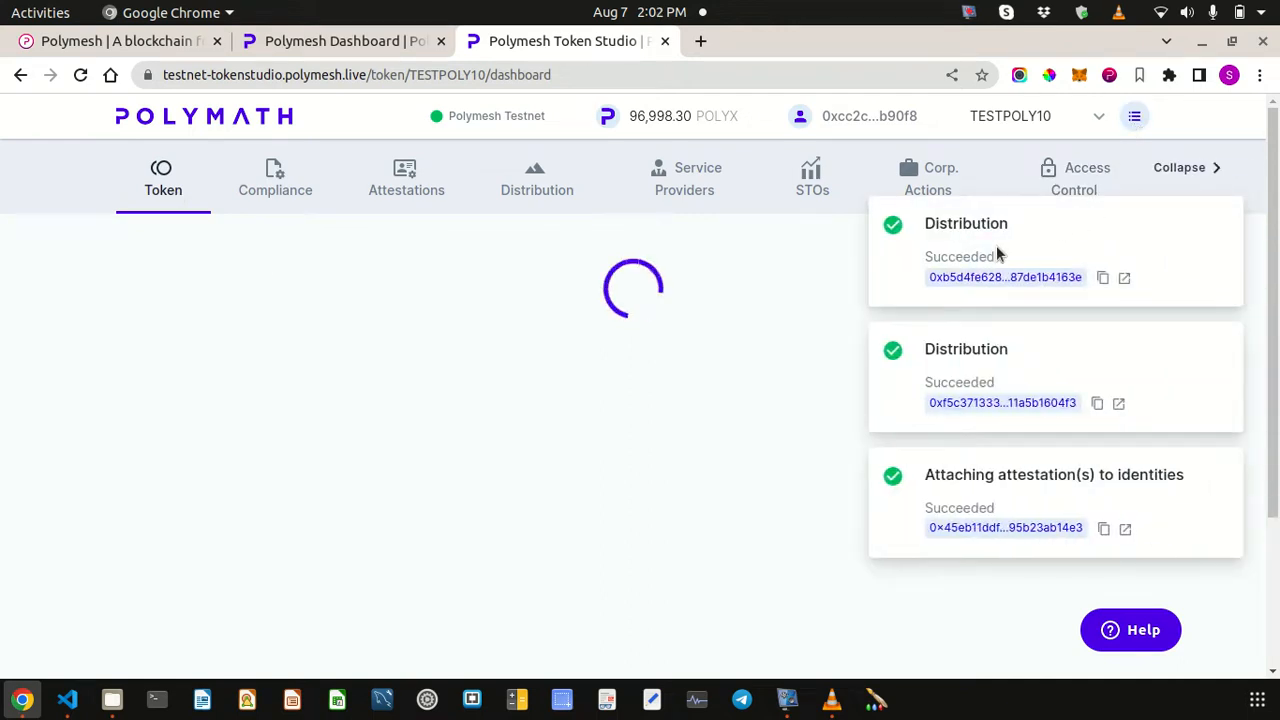
{"action": "left_click", "coordinate": [1130, 117]}
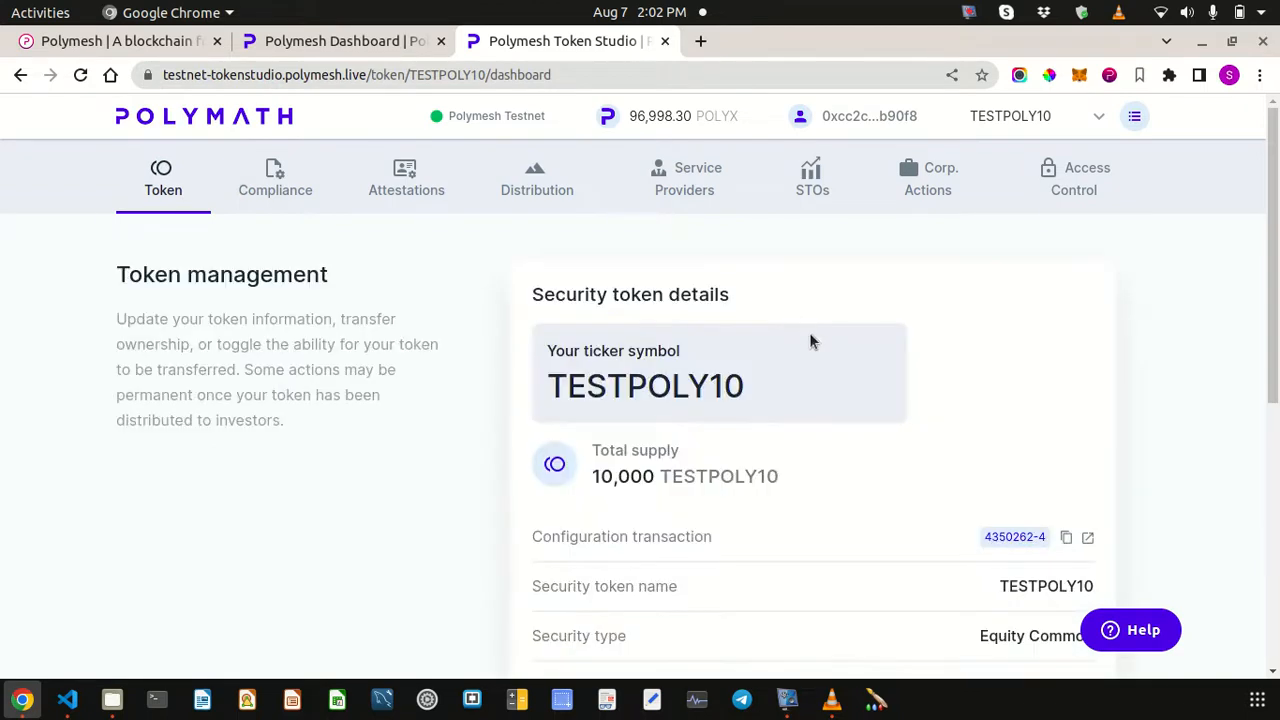
- Check that the recent transactions succeeded, then head back to the Distribution page
{"action": "scroll", "coordinate": [815, 392], "scroll_direction": "down", "scroll_amount": 2}
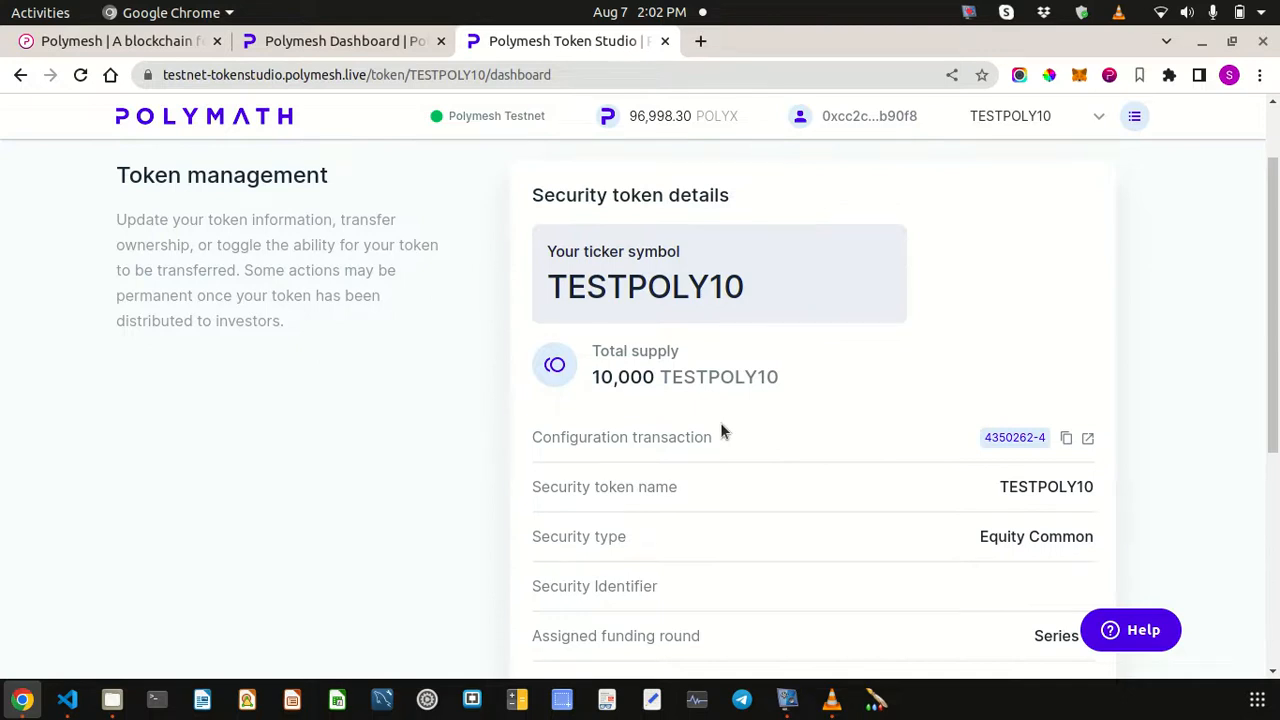
{"action": "scroll", "coordinate": [720, 422], "scroll_direction": "down", "scroll_amount": 3}
{"action": "scroll", "coordinate": [720, 422], "scroll_direction": "up", "scroll_amount": 3}
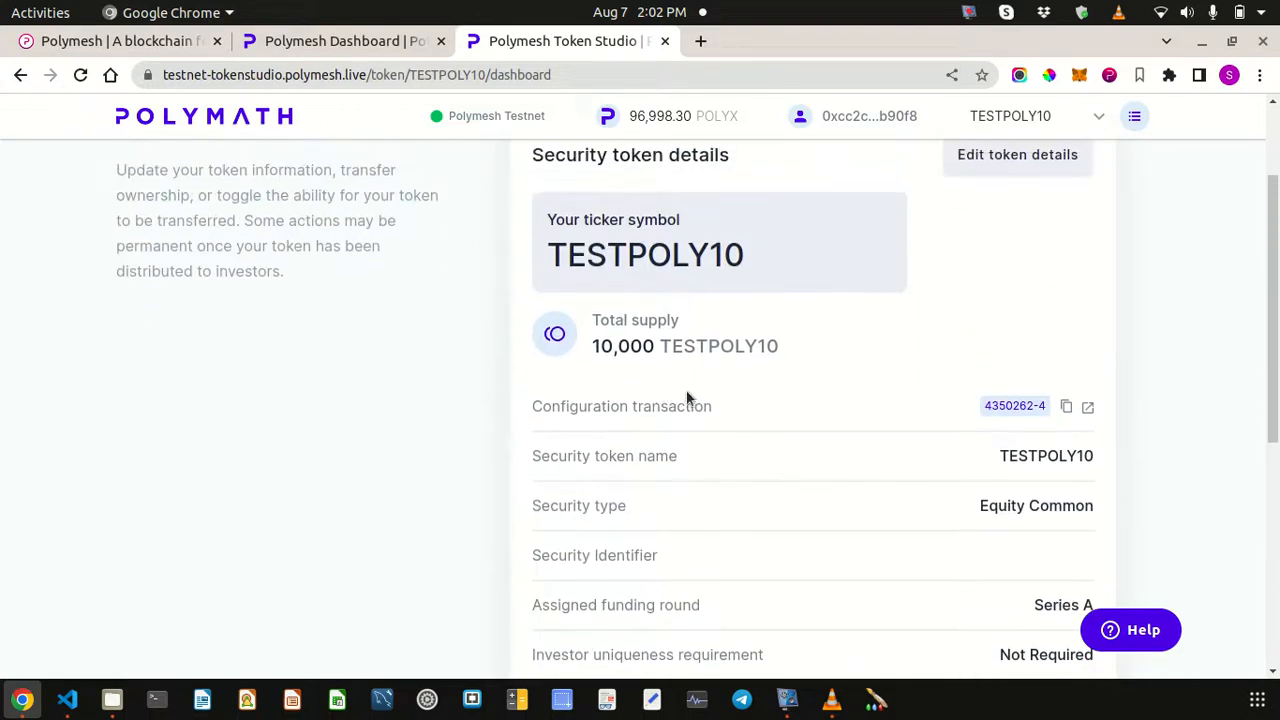
{"action": "scroll", "coordinate": [686, 398], "scroll_direction": "up", "scroll_amount": 3}
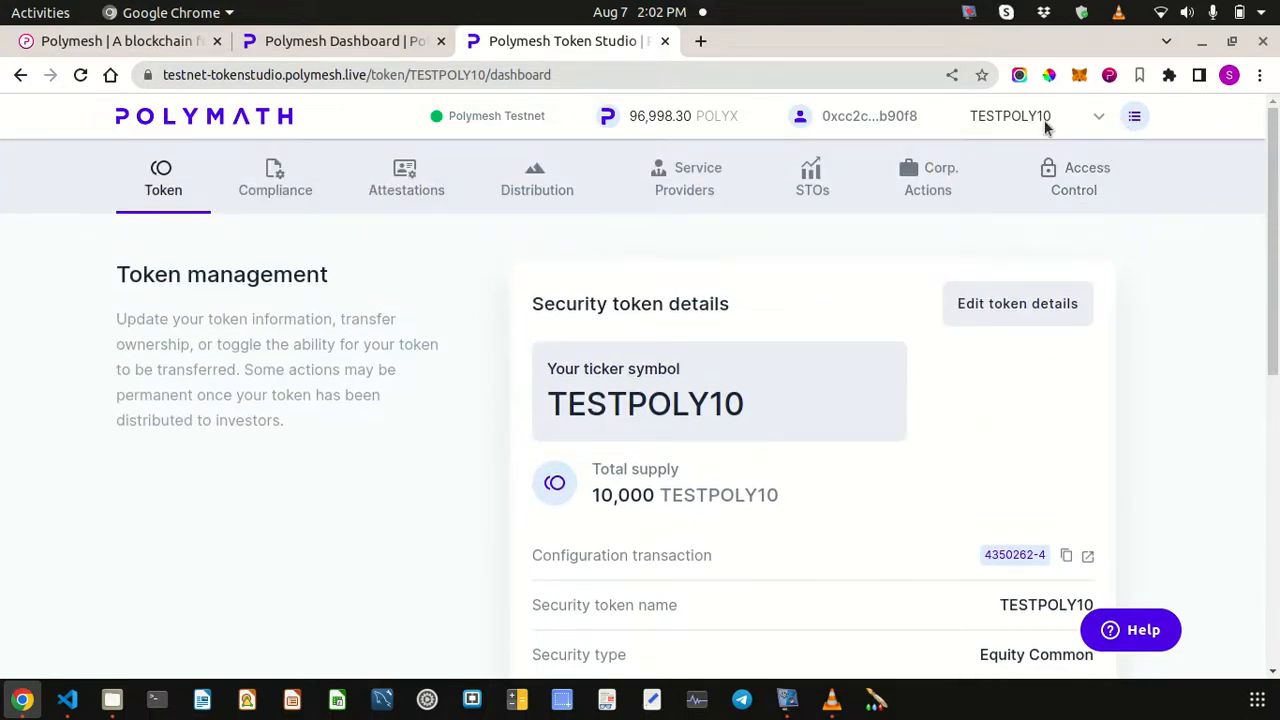
{"action": "left_click", "coordinate": [1134, 118]}
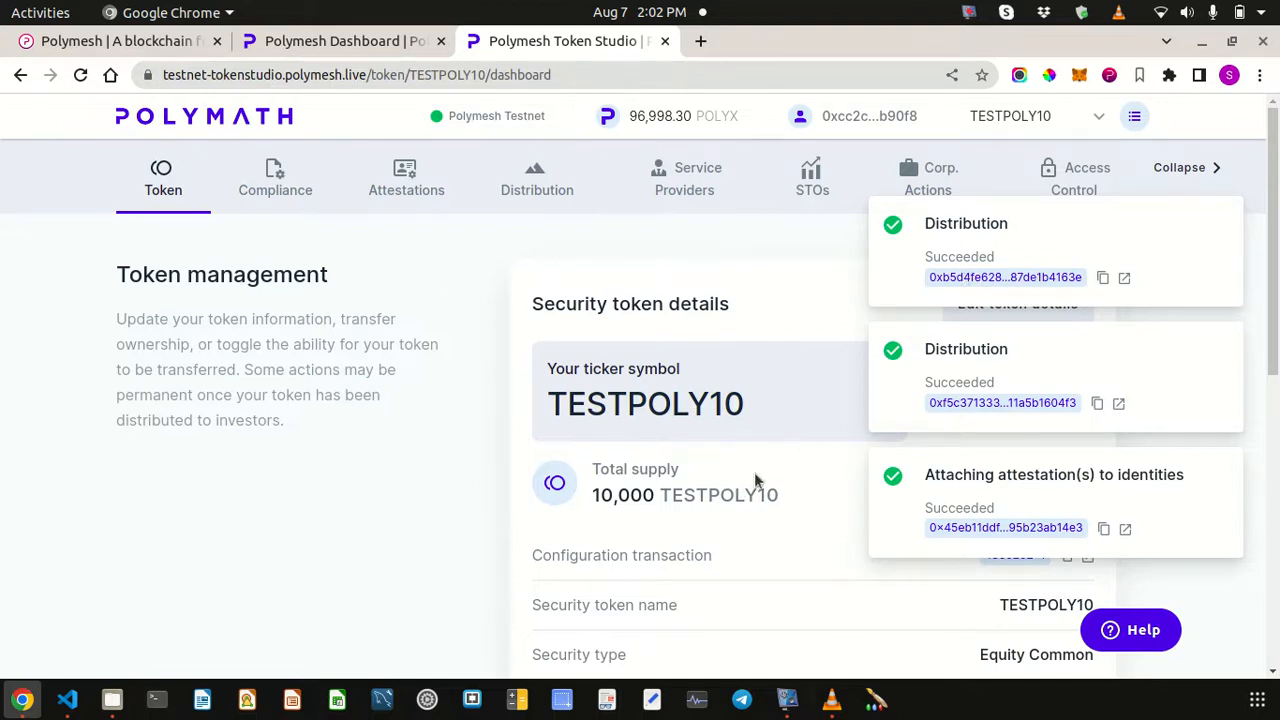
{"action": "left_click", "coordinate": [1190, 174]}
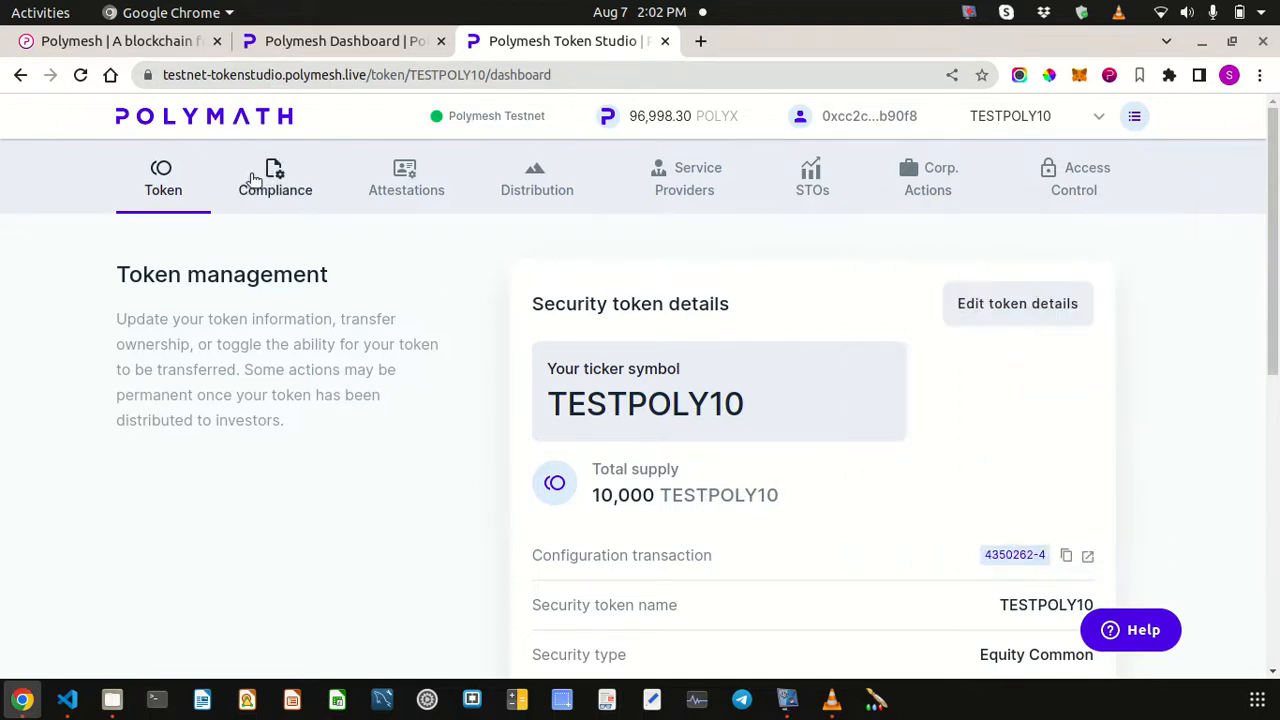
{"action": "left_click", "coordinate": [412, 178]}
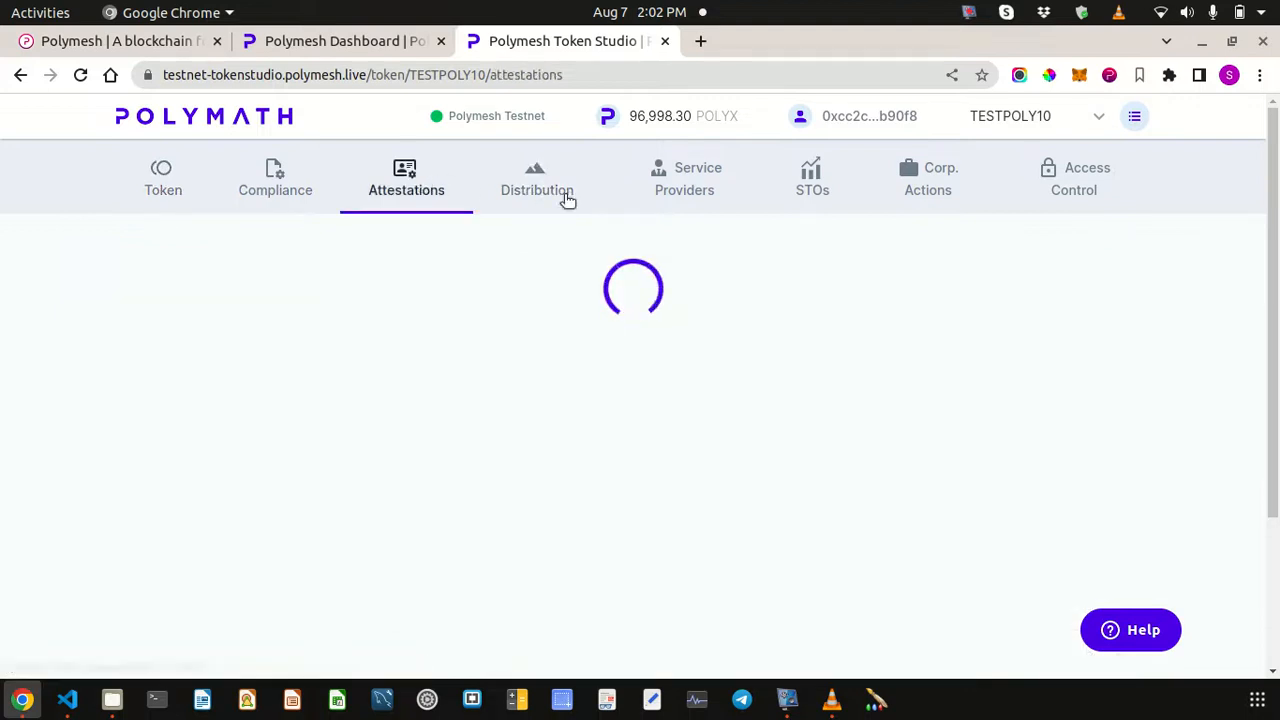
{"action": "left_click", "coordinate": [564, 196]}
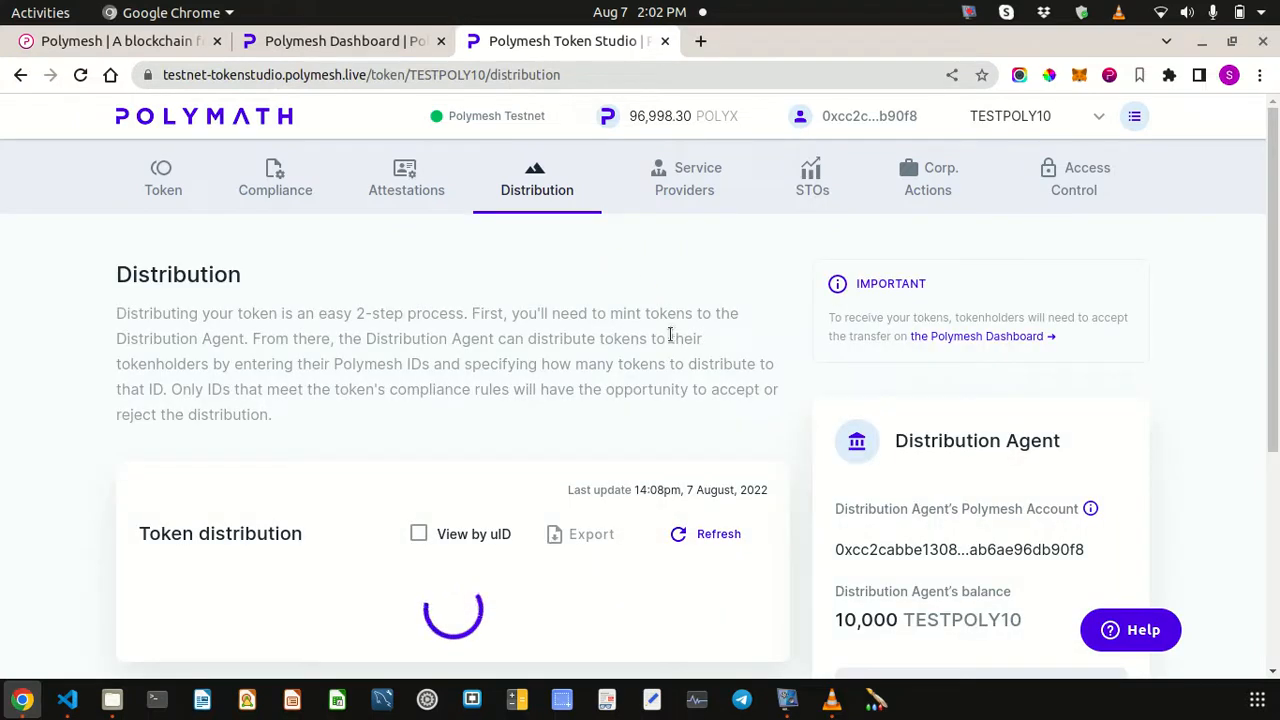
{"action": "scroll", "coordinate": [664, 340], "scroll_direction": "down", "scroll_amount": 1}
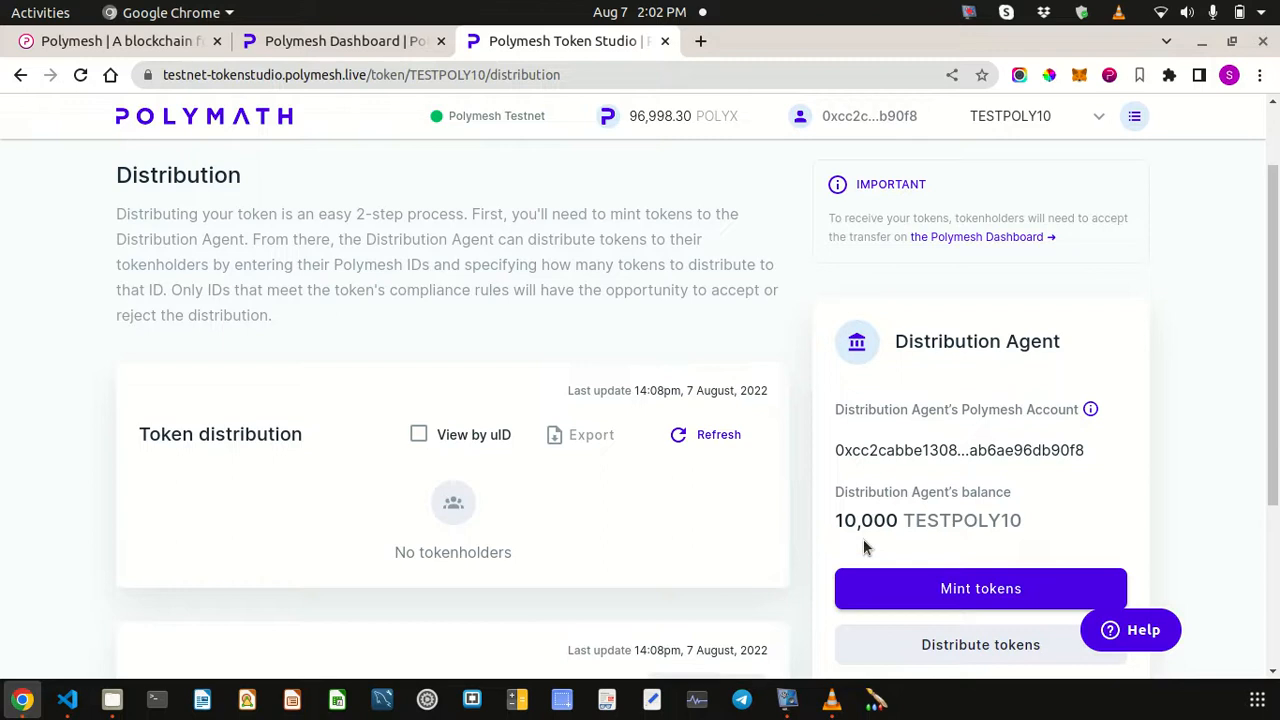
{"action": "scroll", "coordinate": [863, 539], "scroll_direction": "down", "scroll_amount": 3}
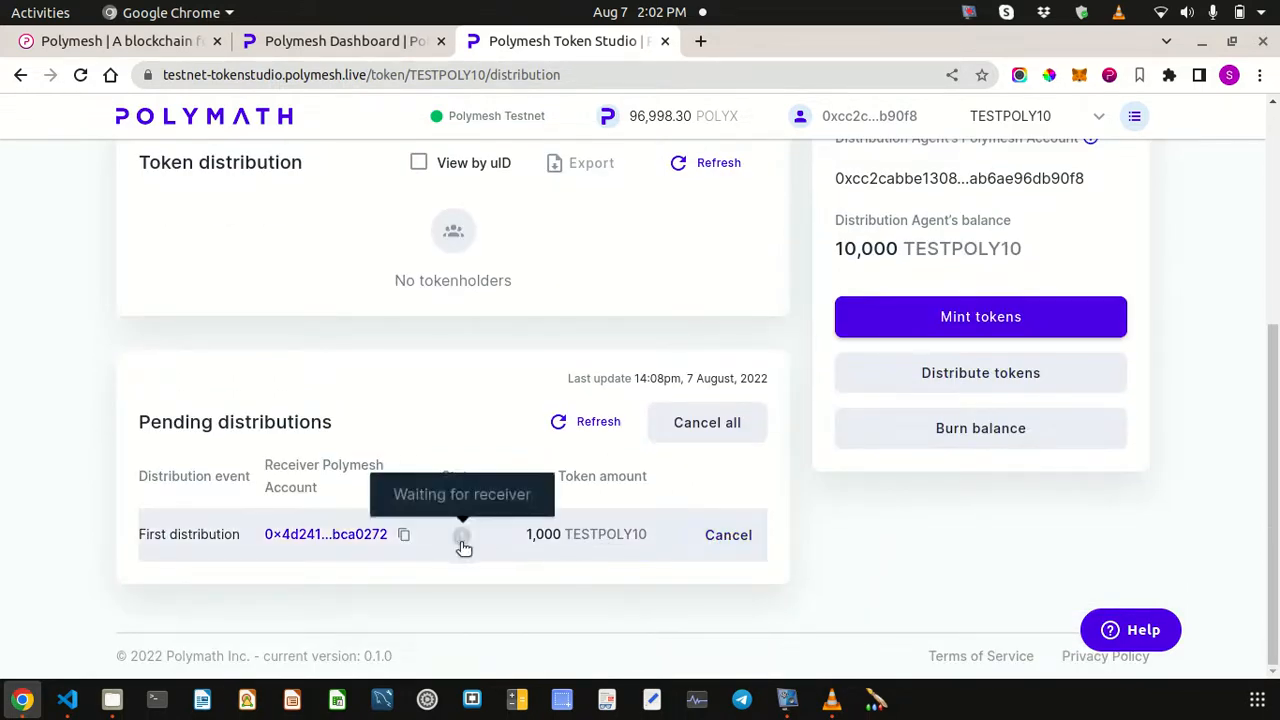
{"action": "mouse_move", "coordinate": [465, 540]}
{"action": "scroll", "coordinate": [837, 580], "scroll_direction": "up", "scroll_amount": 4}
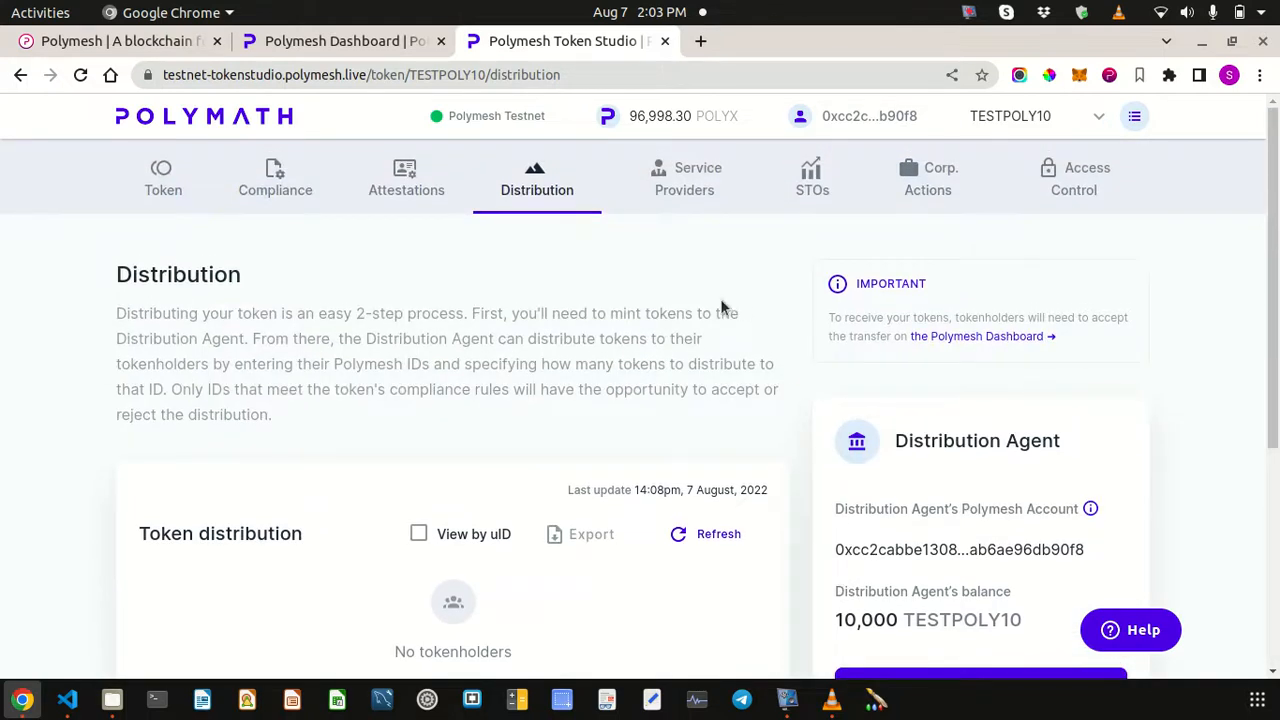
- Make the receiving second account active in Polymesh Wallet and switch to Polymesh Dashboard
{"action": "left_click", "coordinate": [1110, 75]}
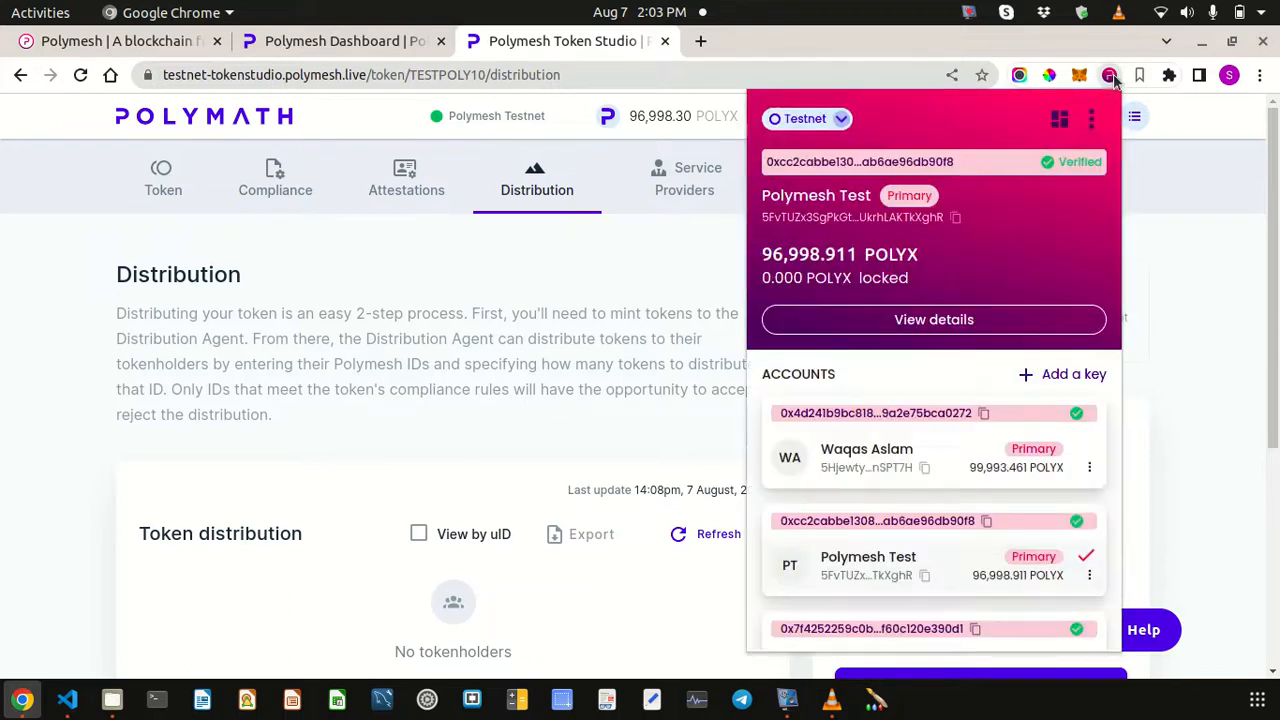
{"action": "scroll", "coordinate": [950, 400], "scroll_direction": "down", "scroll_amount": 3}
{"action": "scroll", "coordinate": [978, 476], "scroll_direction": "up", "scroll_amount": 3}
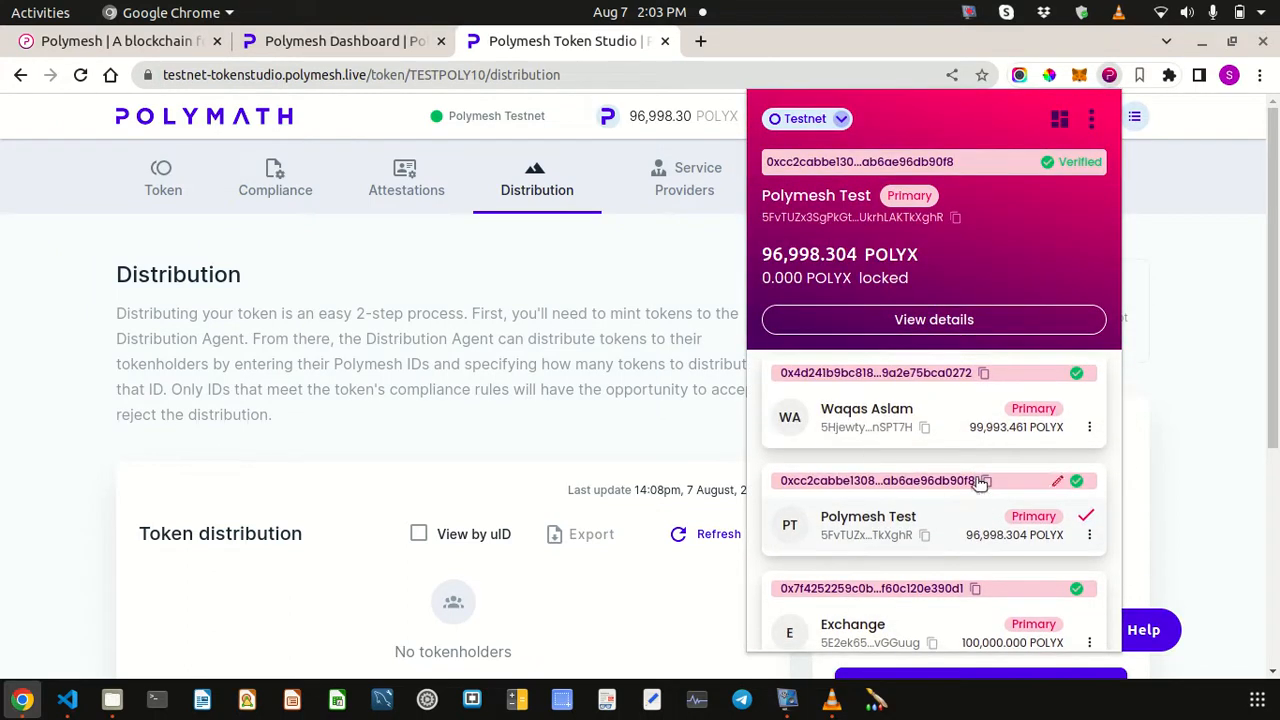
{"action": "left_click", "coordinate": [965, 413]}
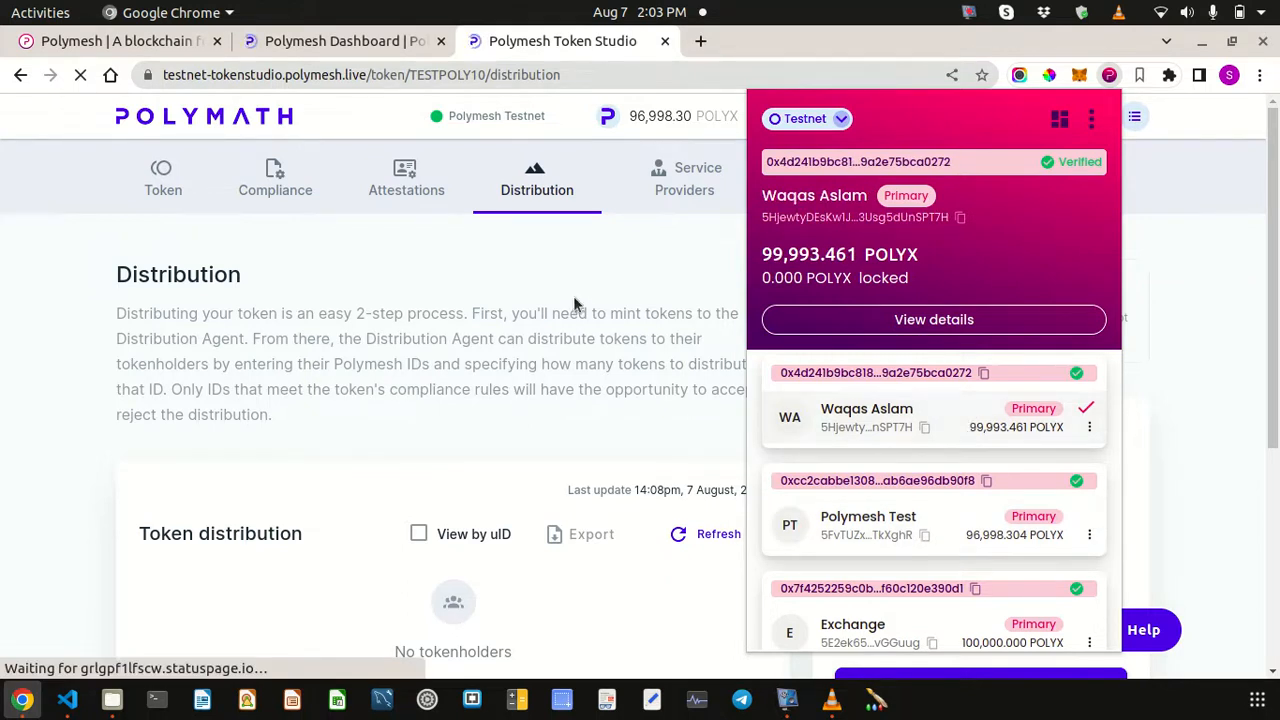
{"action": "left_click", "coordinate": [329, 44]}
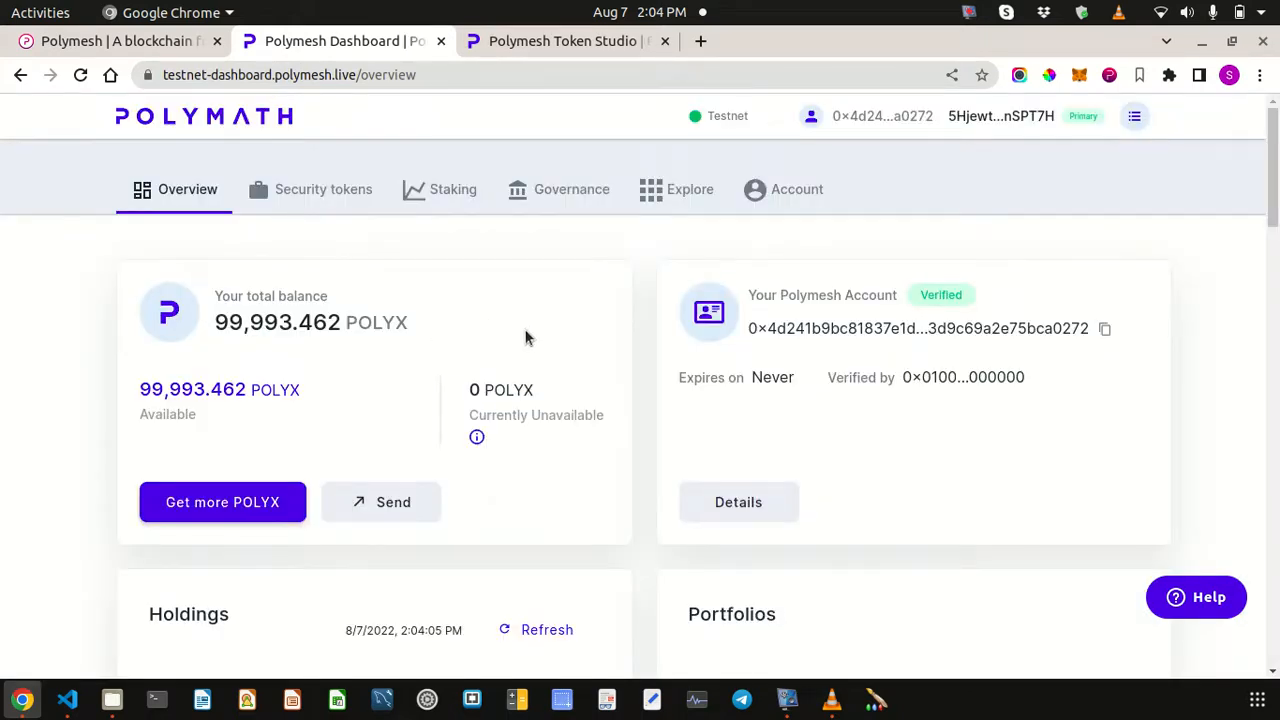
- Open Security tokens to find the incoming 1,000 TESTPOLY10 distribution under Settlements
{"action": "left_click", "coordinate": [316, 192]}
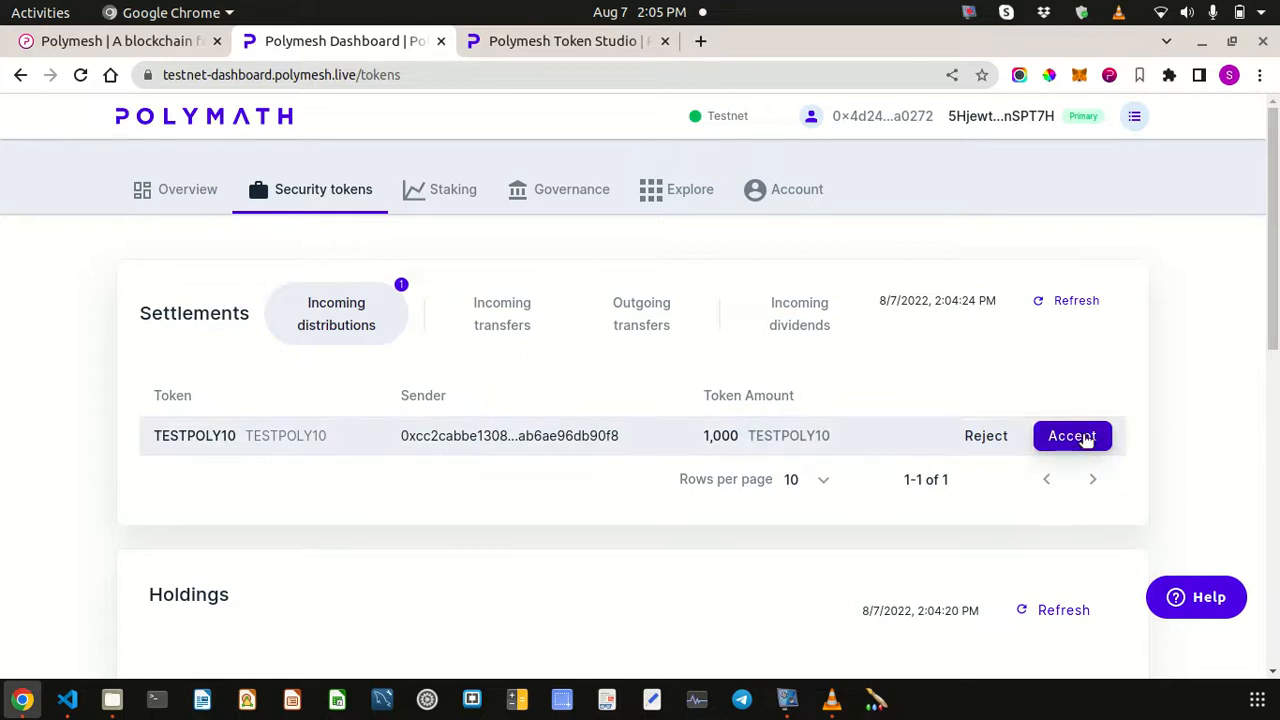
- Accept the incoming 1,000 TESTPOLY10 distribution, sign it with the wallet password, and dismiss notifications
{"action": "left_click", "coordinate": [1072, 436]}
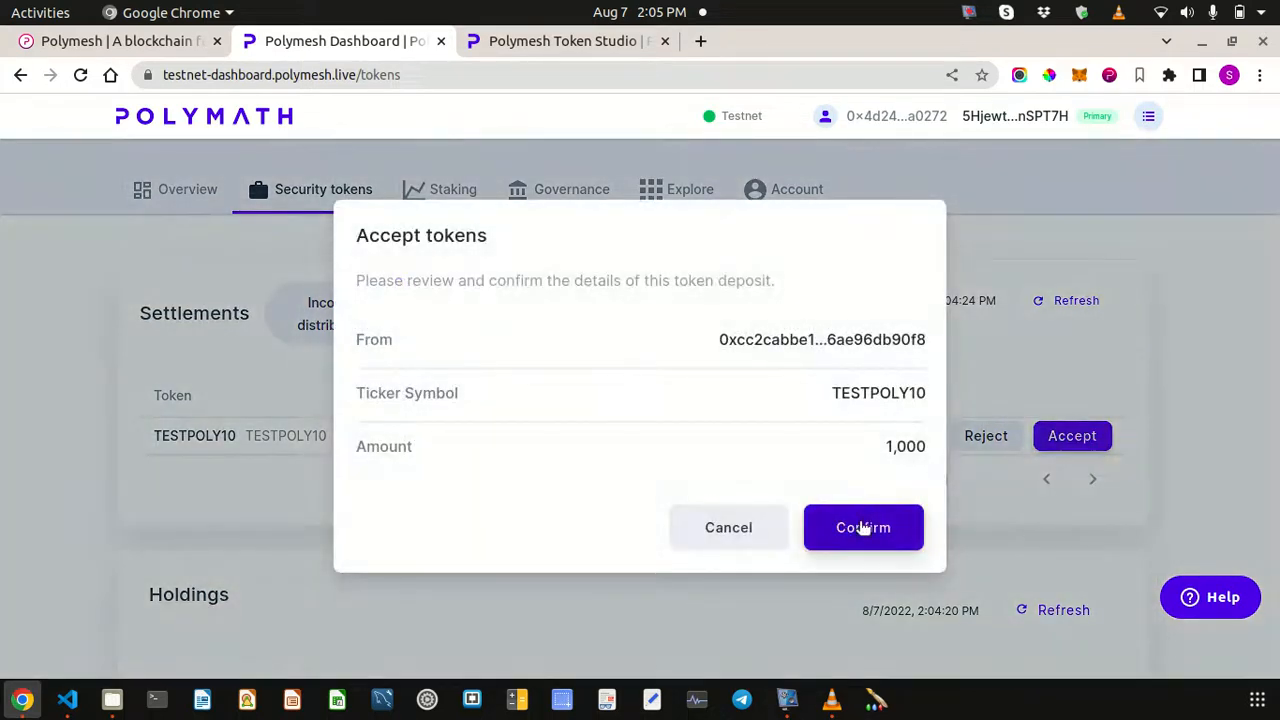
{"action": "left_click", "coordinate": [866, 526]}
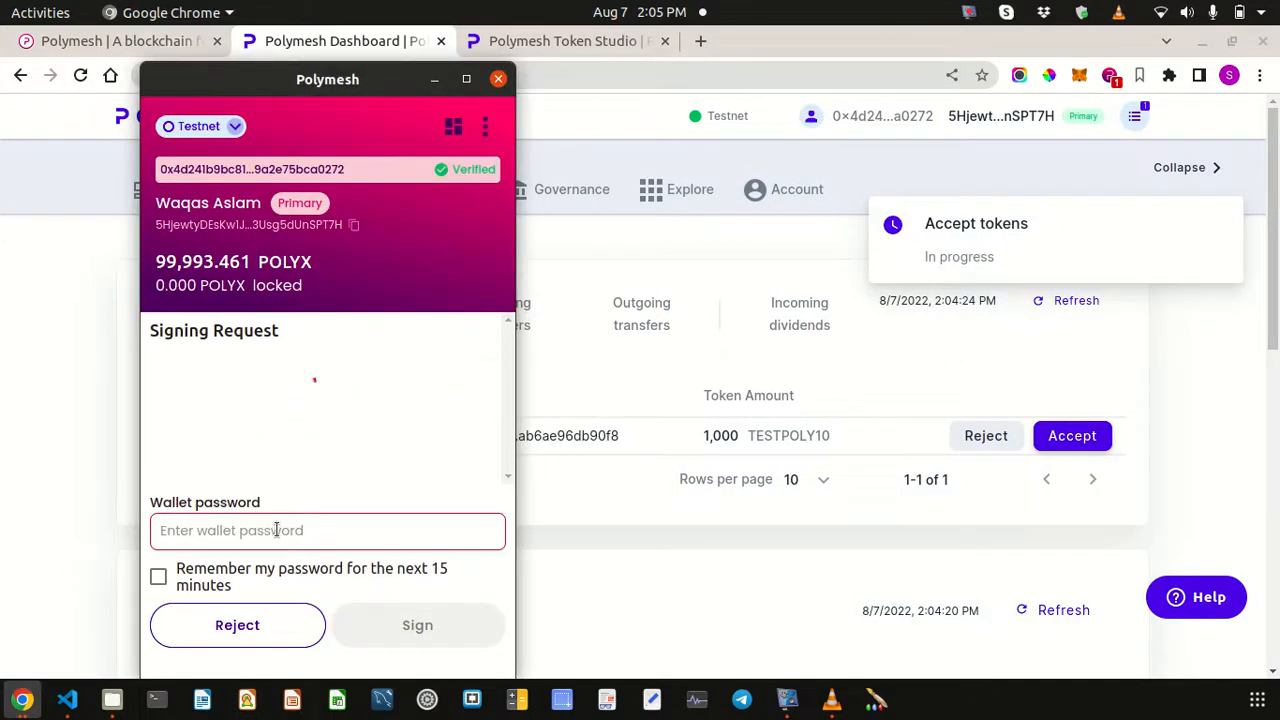
{"action": "type", "text": "********"}
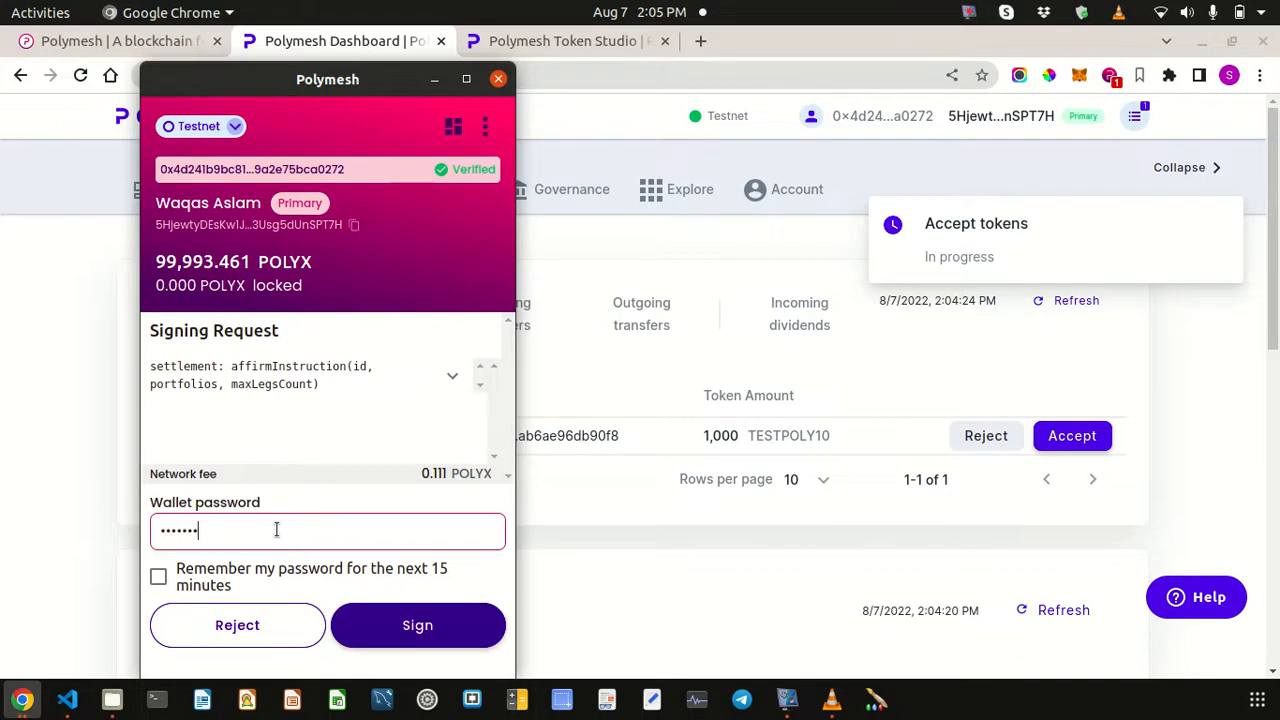
{"action": "left_click", "coordinate": [378, 624]}
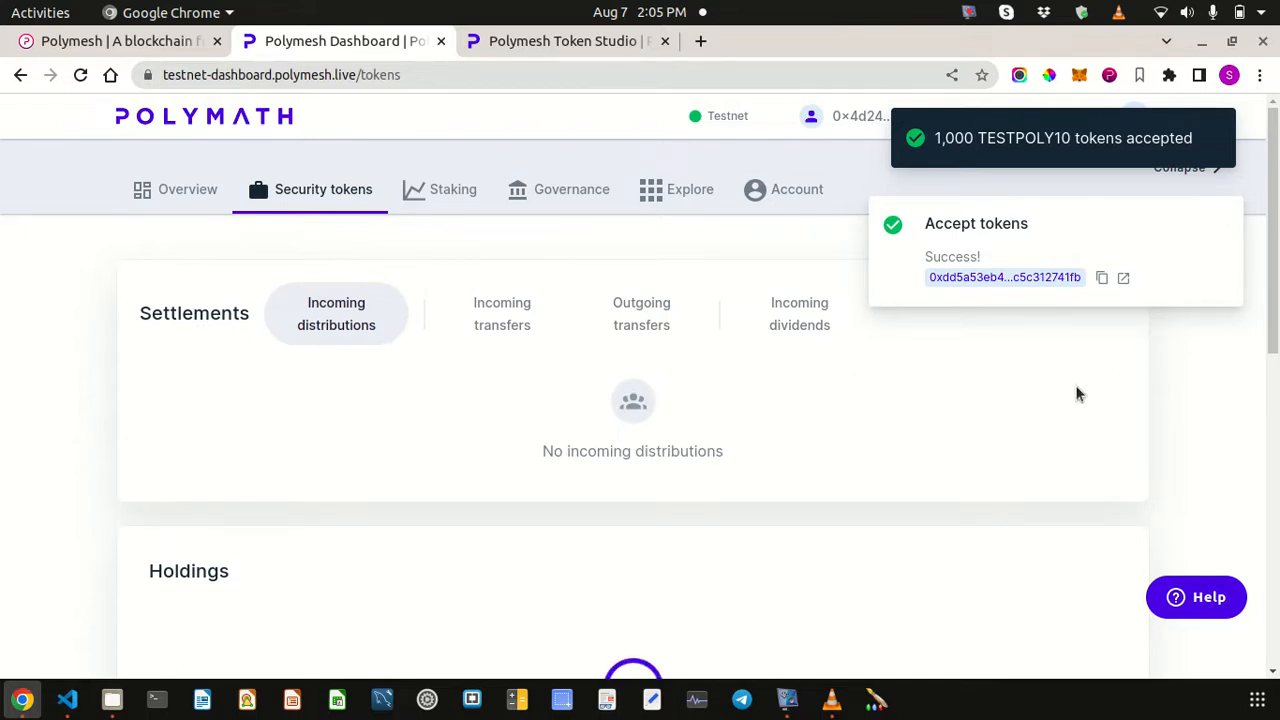
{"action": "left_click", "coordinate": [1208, 175]}
{"action": "scroll", "coordinate": [840, 290], "scroll_direction": "down", "scroll_amount": 5}
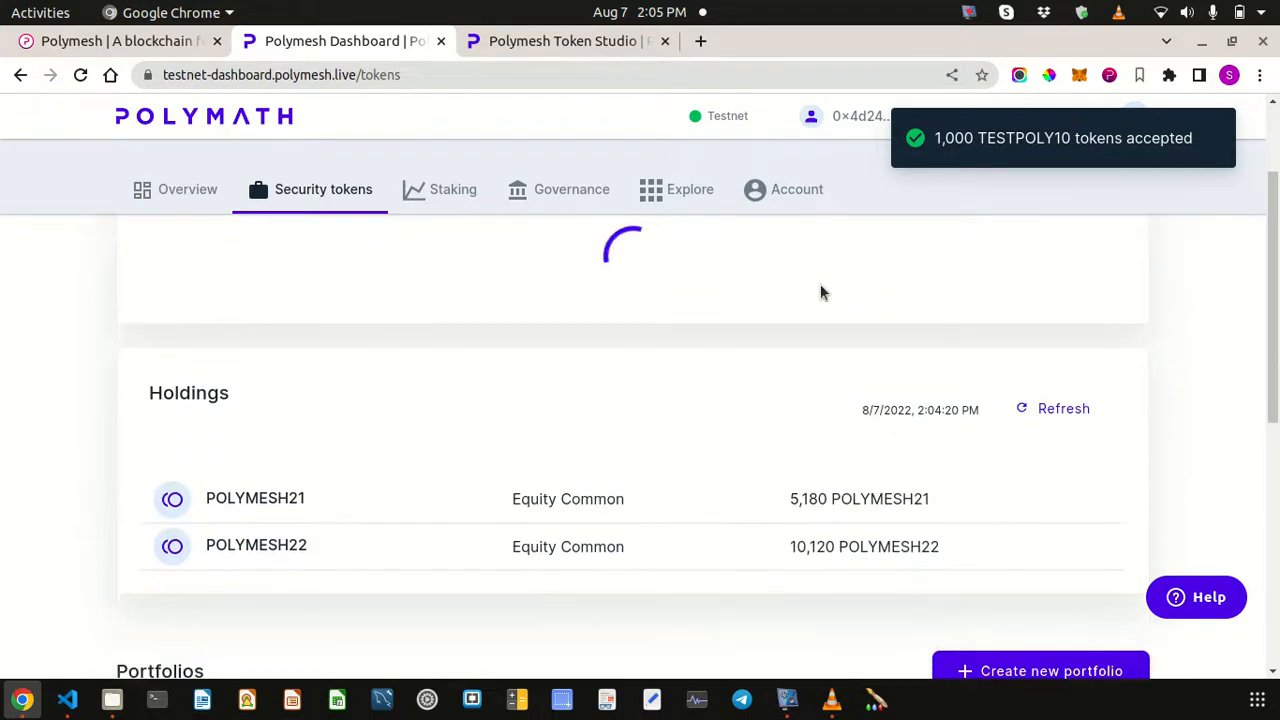
{"action": "scroll", "coordinate": [726, 364], "scroll_direction": "up", "scroll_amount": 5}
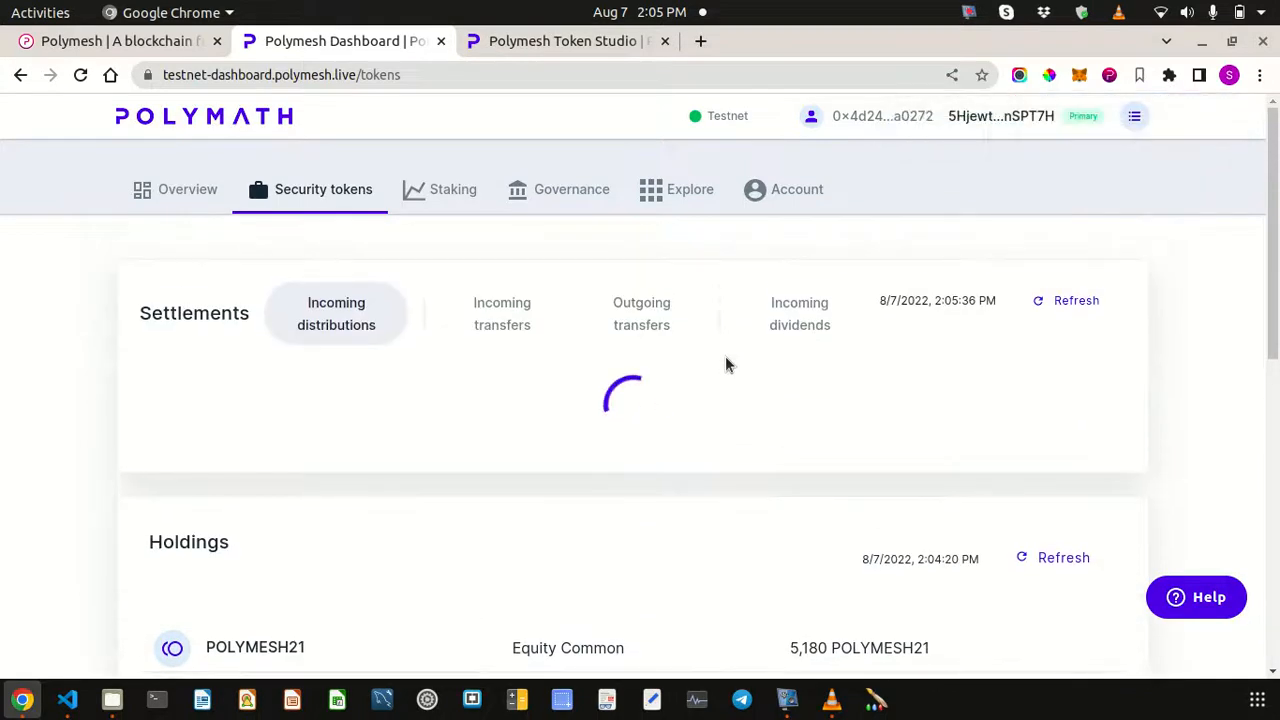
- Refresh Holdings and verify the 1,000 TESTPOLY10 row beside POLYMESH21 and POLYMESH22
{"action": "scroll", "coordinate": [726, 364], "scroll_direction": "down", "scroll_amount": 2}
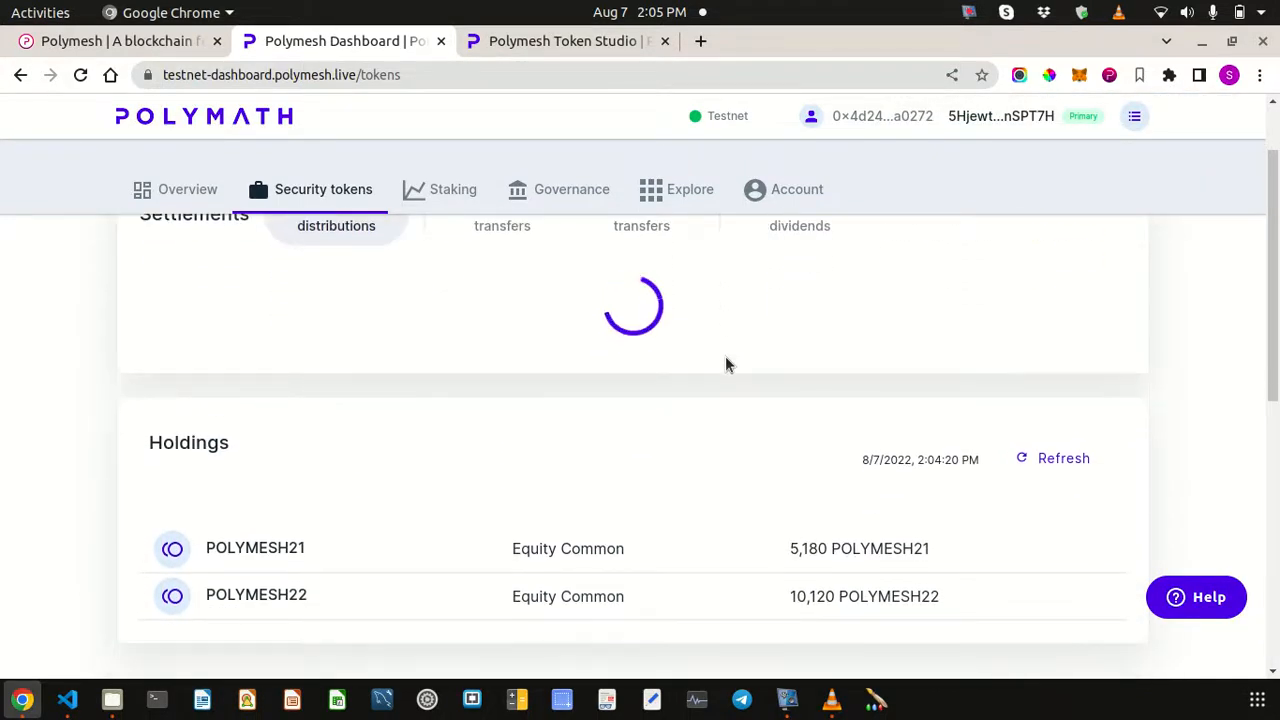
{"action": "scroll", "coordinate": [725, 356], "scroll_direction": "down", "scroll_amount": 4}
{"action": "scroll", "coordinate": [740, 356], "scroll_direction": "up", "scroll_amount": 2}
{"action": "left_click", "coordinate": [1086, 391]}
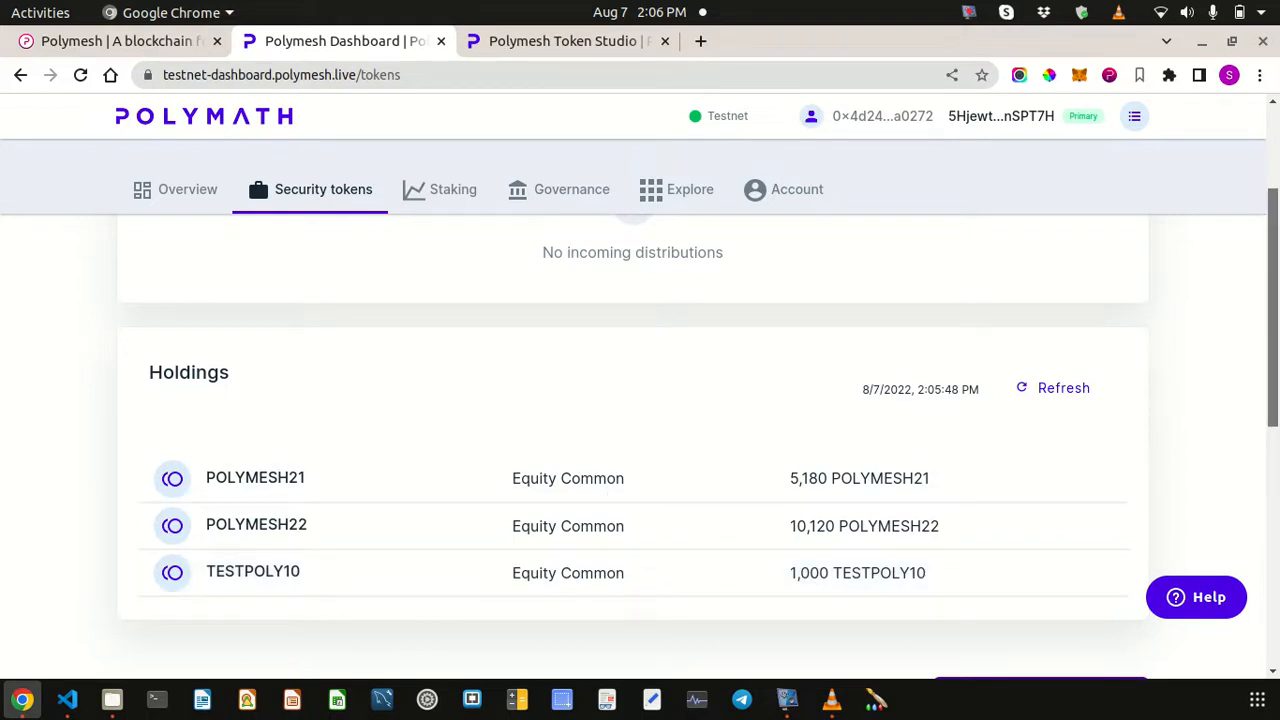
{"action": "scroll", "coordinate": [1276, 294], "scroll_direction": "up", "scroll_amount": 3}
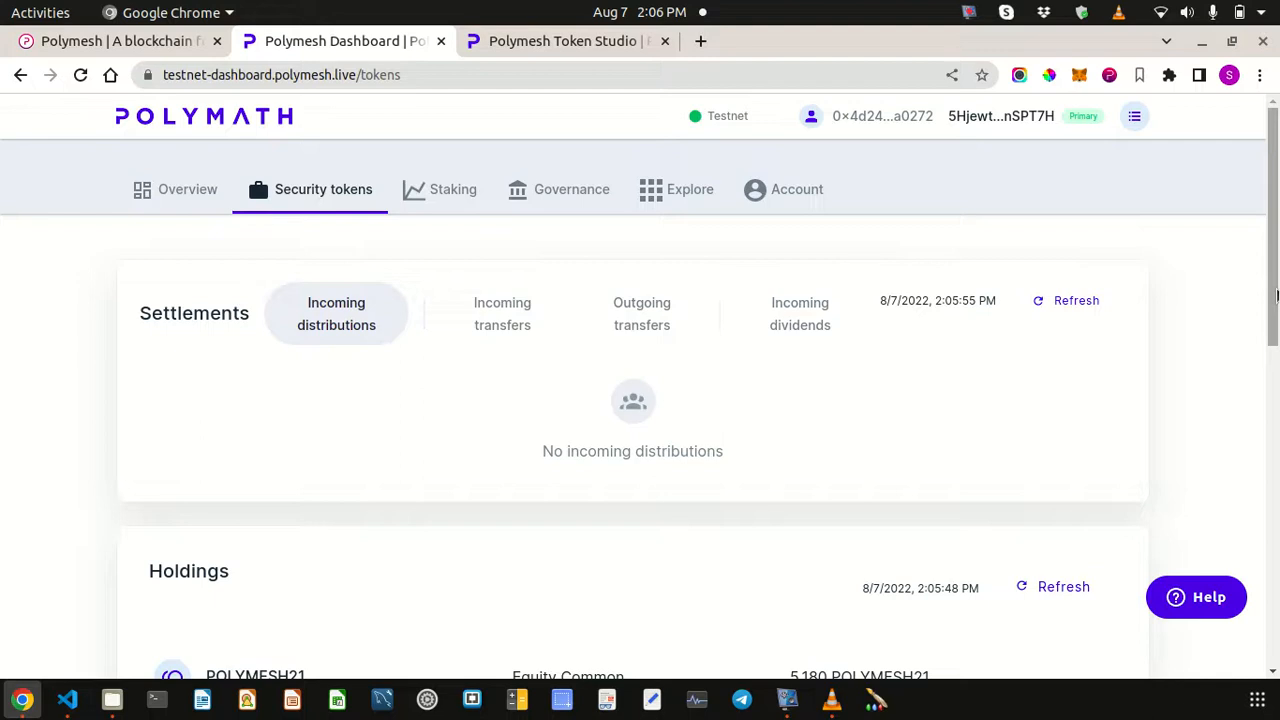
{"action": "scroll", "coordinate": [830, 440], "scroll_direction": "down", "scroll_amount": 4}
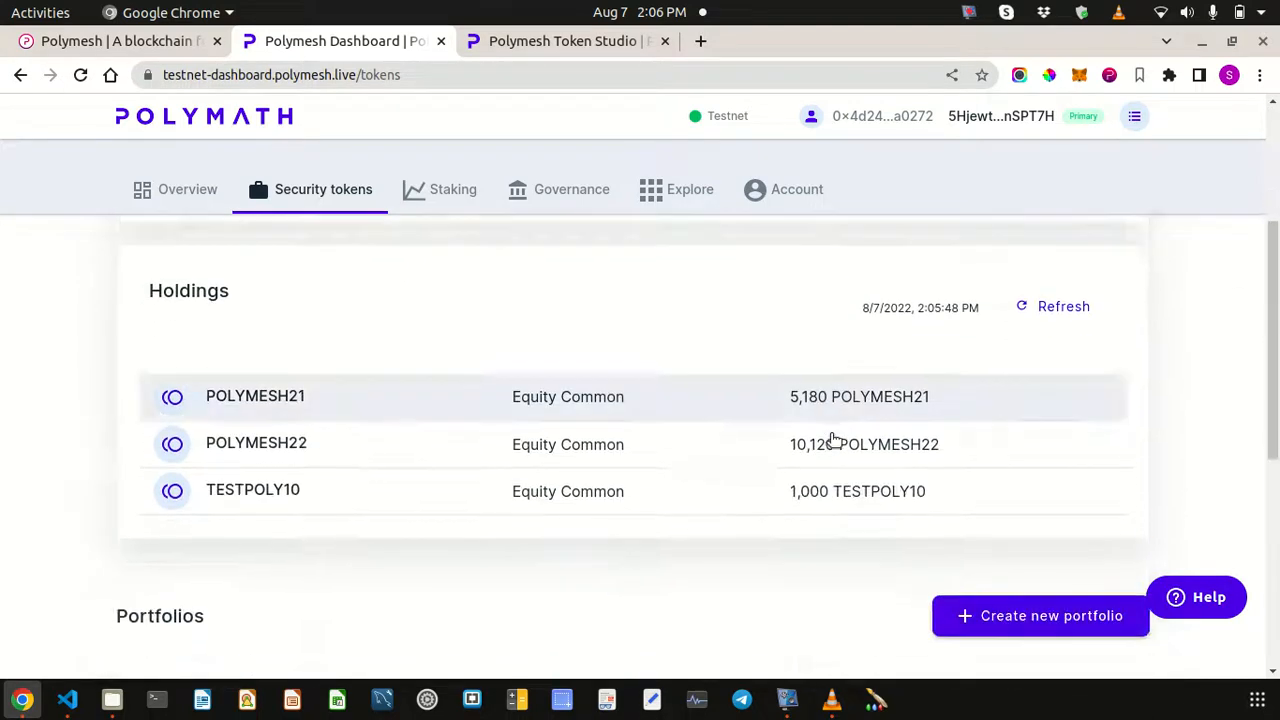
{"action": "scroll", "coordinate": [743, 480], "scroll_direction": "down", "scroll_amount": 2}
{"action": "scroll", "coordinate": [743, 482], "scroll_direction": "up", "scroll_amount": 5}
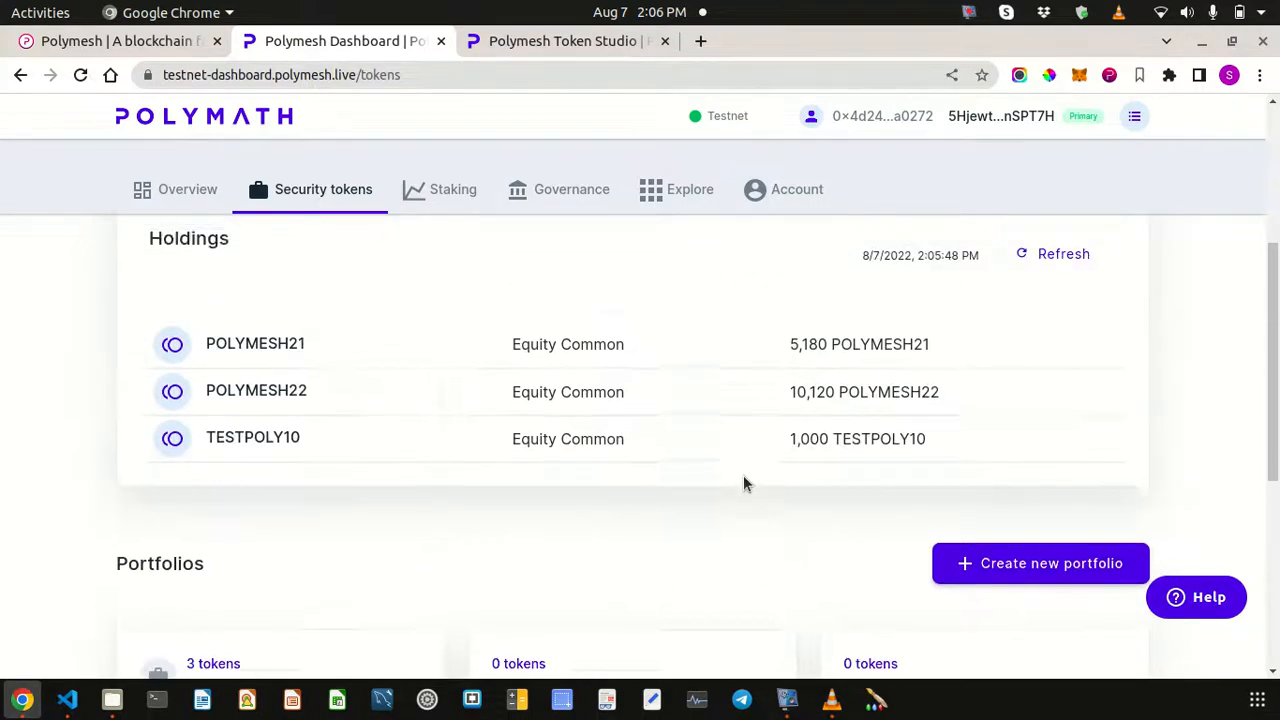
{"action": "scroll", "coordinate": [743, 484], "scroll_direction": "up", "scroll_amount": 1}
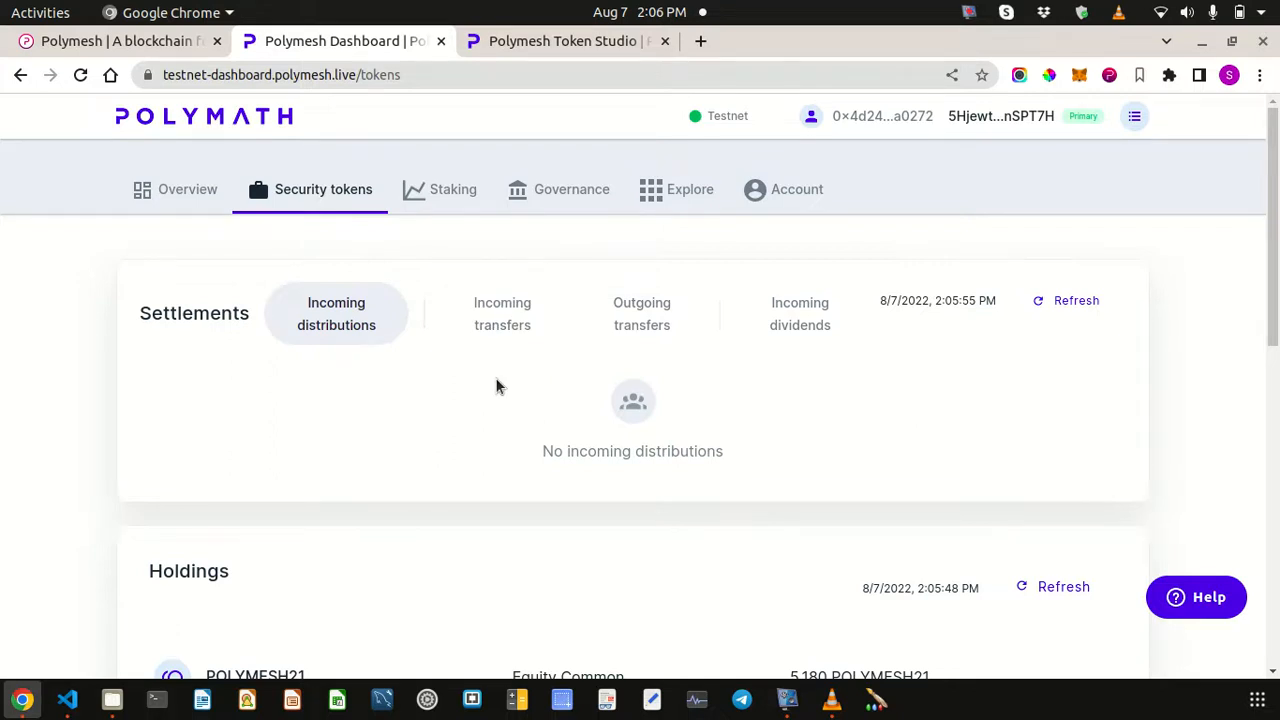
{"action": "scroll", "coordinate": [495, 377], "scroll_direction": "down", "scroll_amount": 5}
{"action": "scroll", "coordinate": [495, 377], "scroll_direction": "up", "scroll_amount": 4}
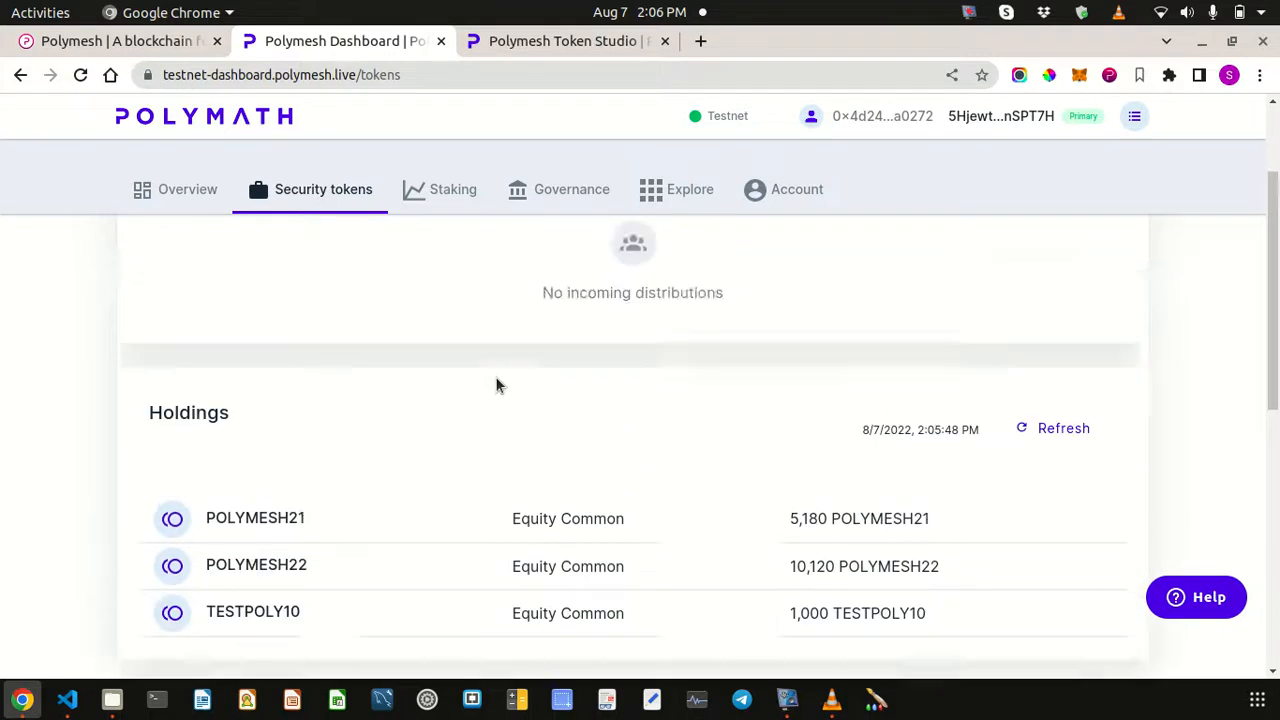
{"action": "scroll", "coordinate": [495, 377], "scroll_direction": "up", "scroll_amount": 1}
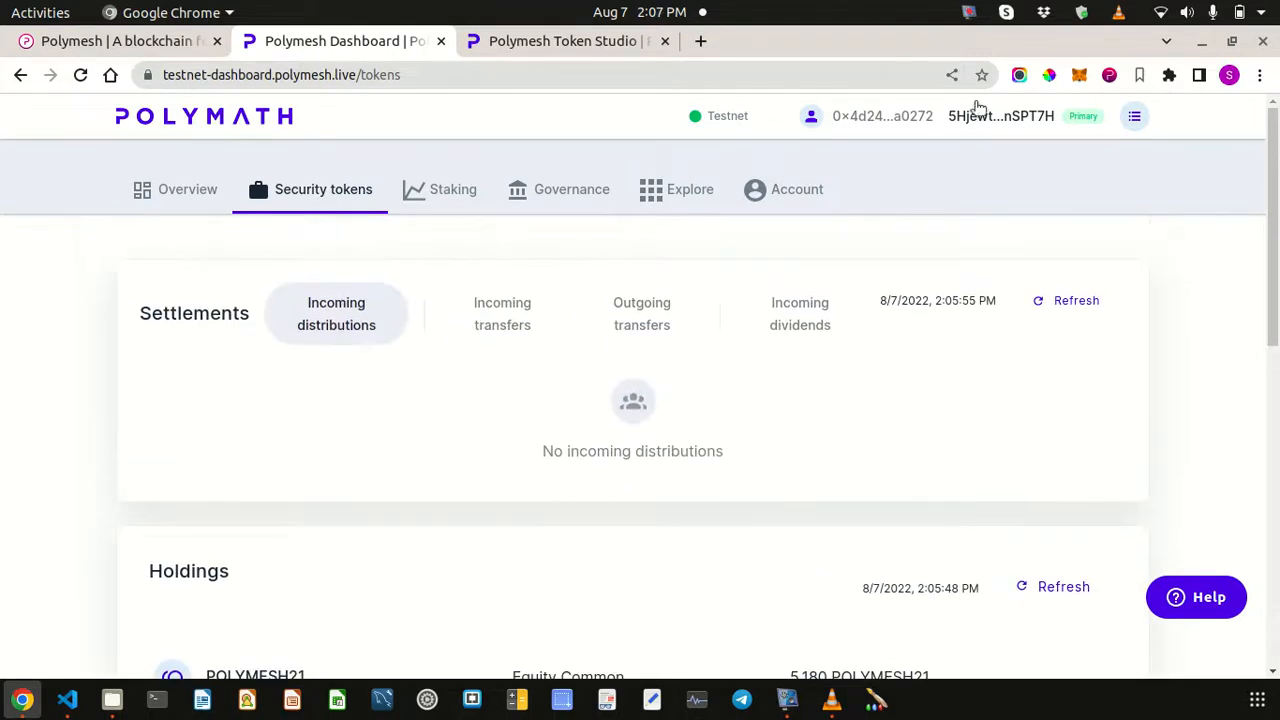
- Switch back to the distribution agent account and confirm its holdings show 9,000 TESTPOLY10
{"action": "left_click", "coordinate": [1109, 75]}
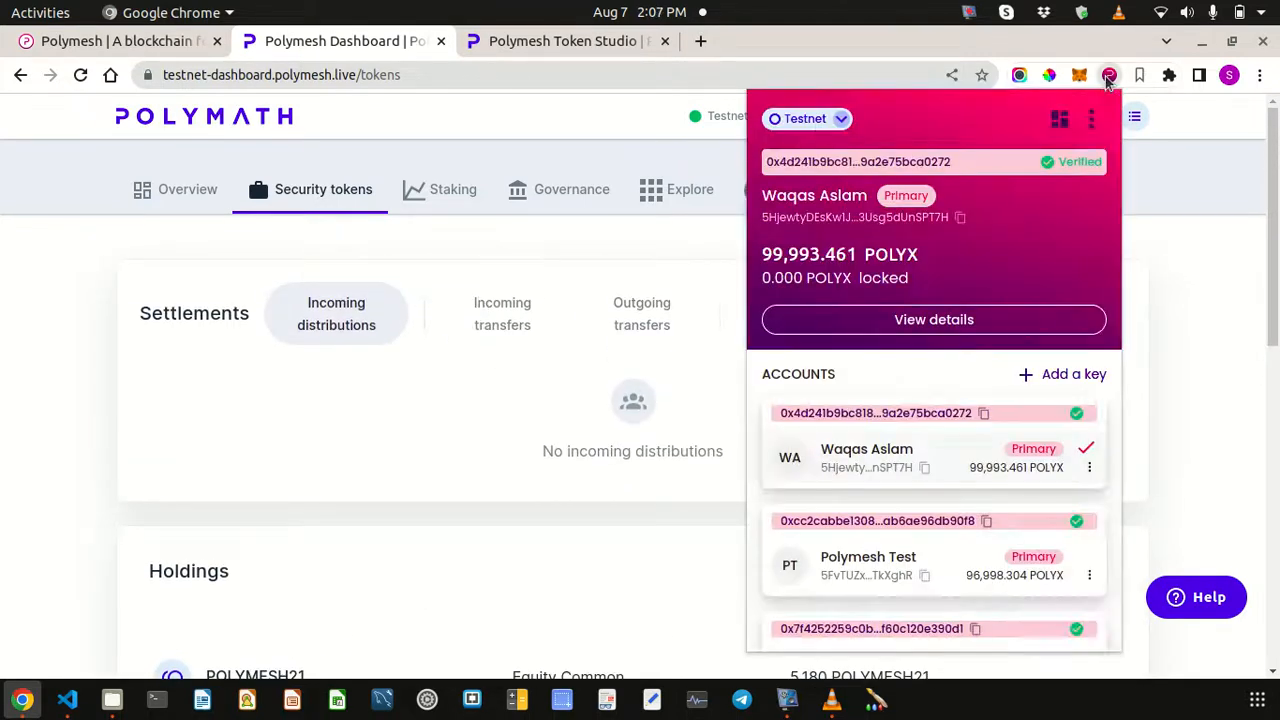
{"action": "left_click", "coordinate": [958, 560]}
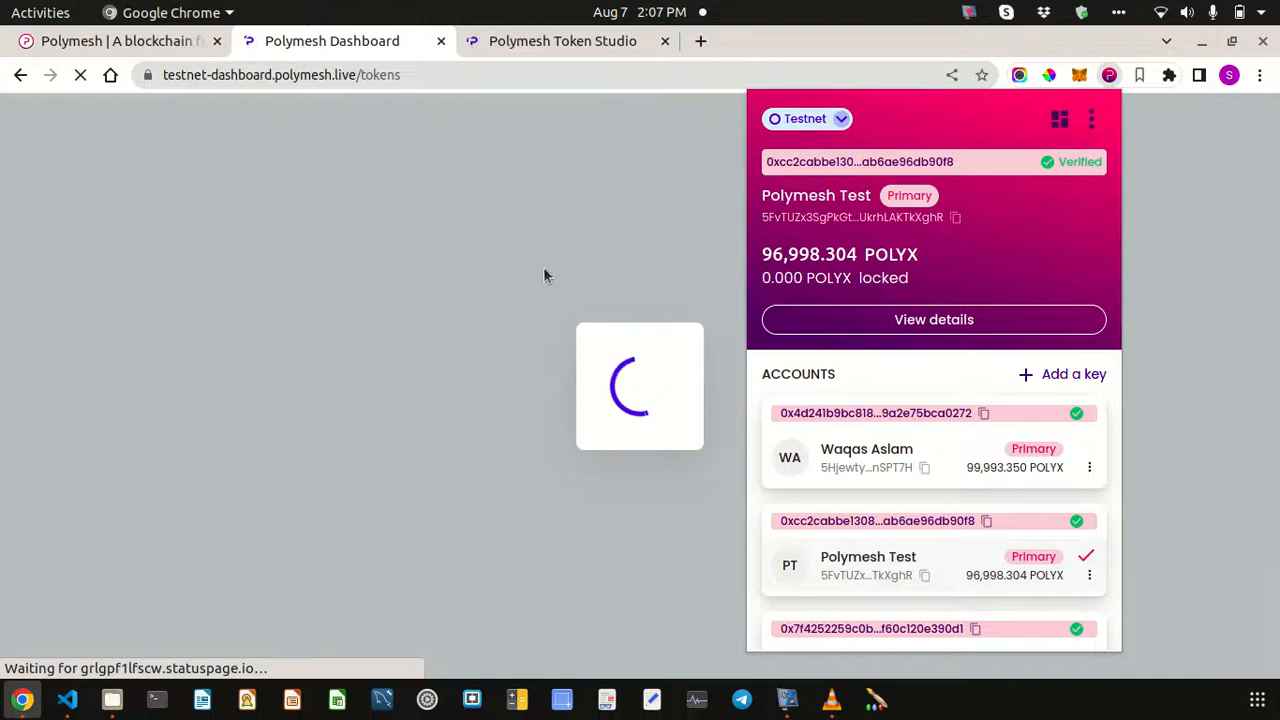
{"action": "left_click", "coordinate": [587, 202]}
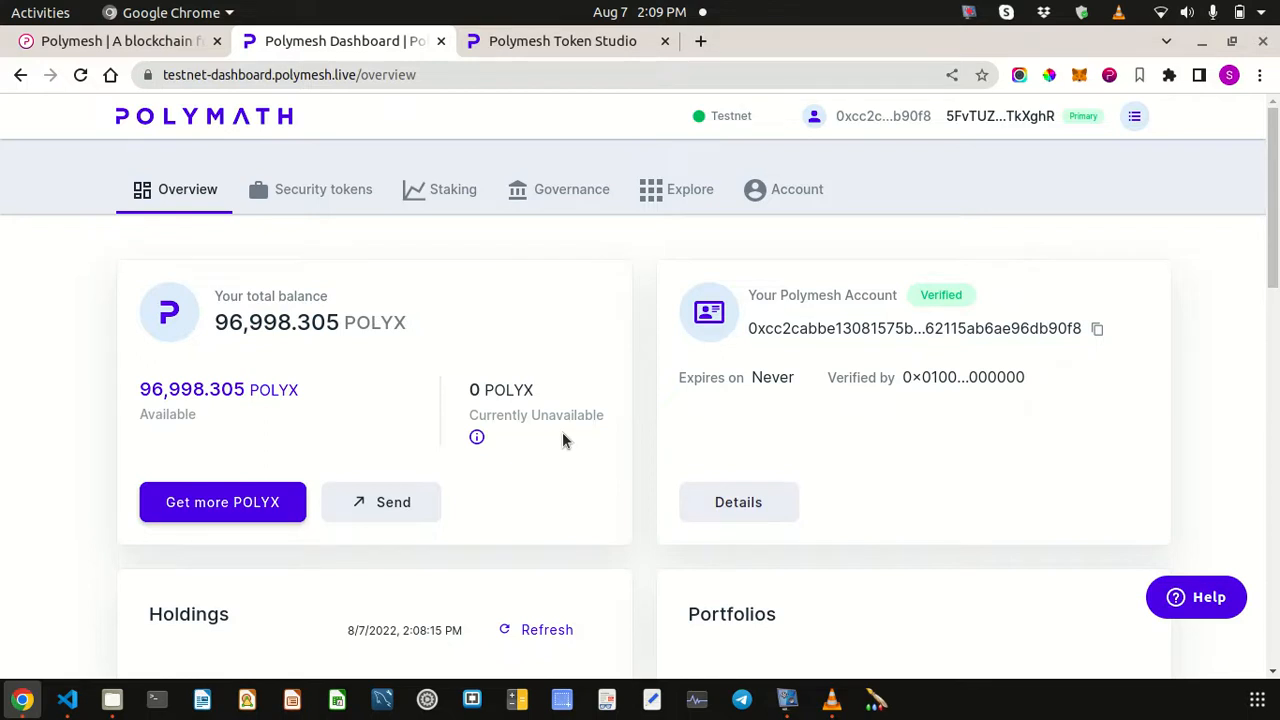
{"action": "scroll", "coordinate": [340, 357], "scroll_direction": "down", "scroll_amount": 3}
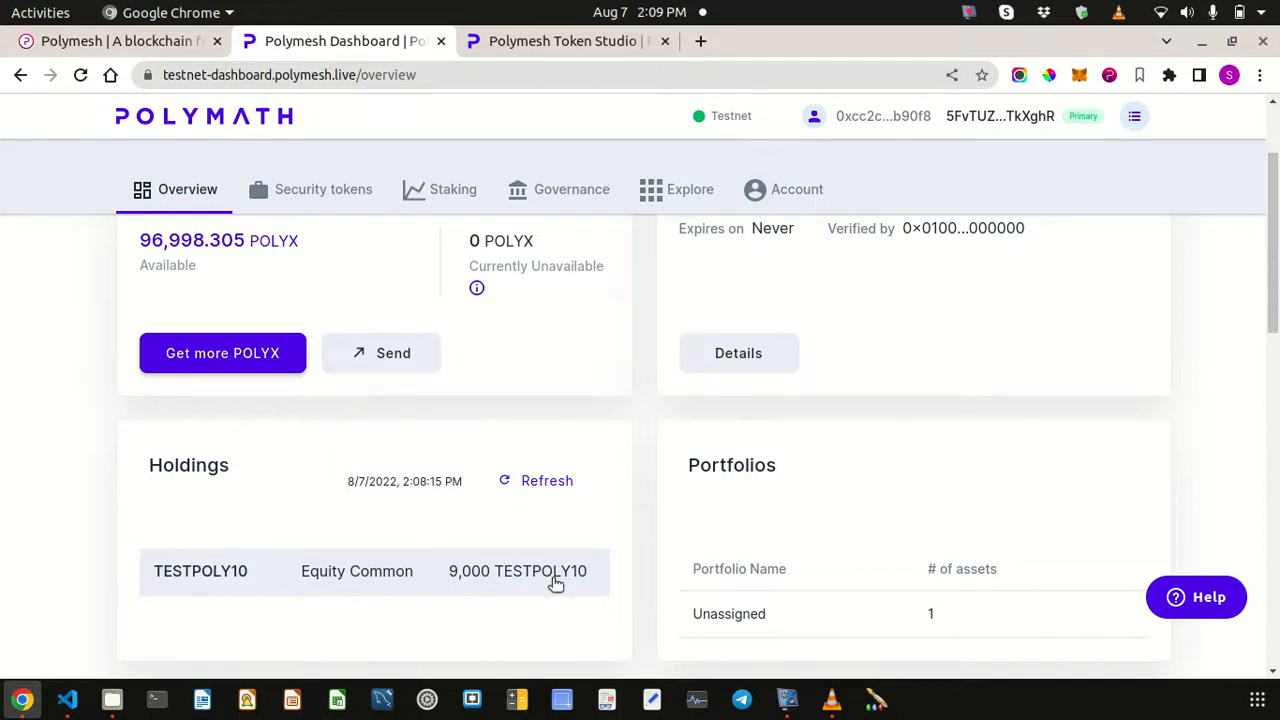
{"action": "scroll", "coordinate": [555, 580], "scroll_direction": "down", "scroll_amount": 3}
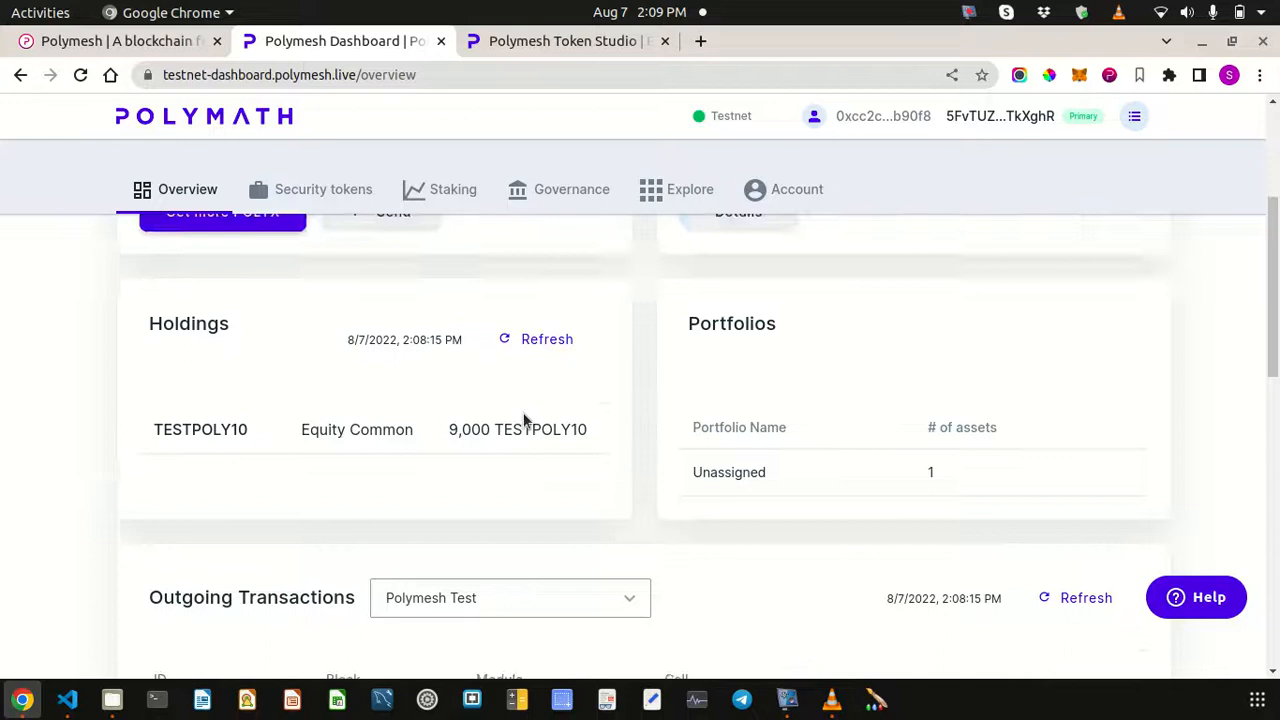
{"action": "scroll", "coordinate": [523, 412], "scroll_direction": "up", "scroll_amount": 5}
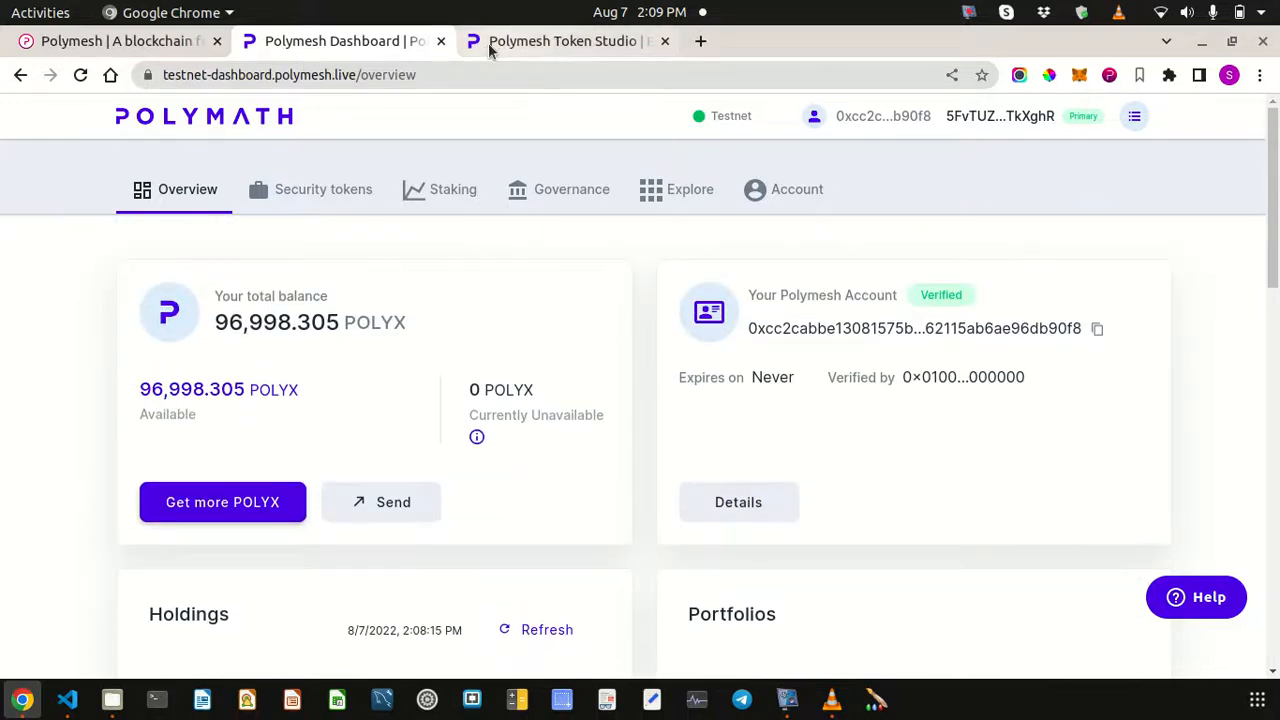
- Open the TESTPOLY10 token management page in Token Studio
{"action": "left_click", "coordinate": [528, 41]}
{"action": "left_click", "coordinate": [508, 420]}
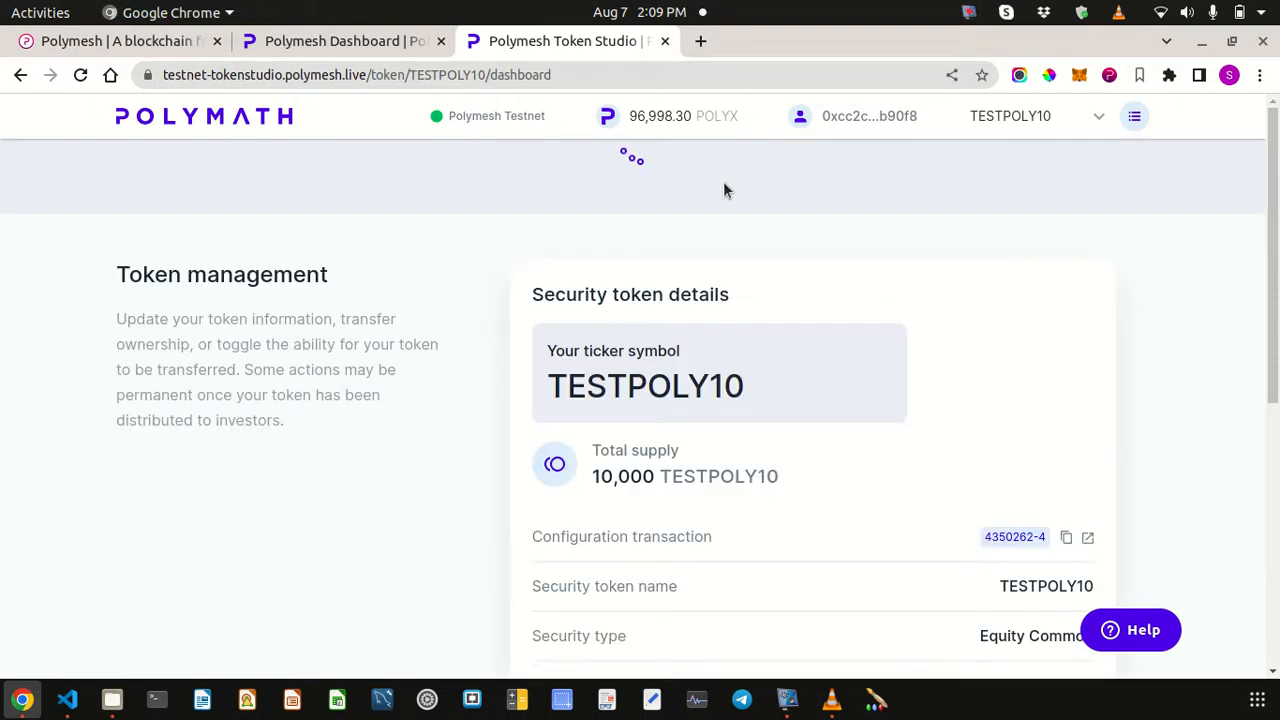
{"action": "scroll", "coordinate": [800, 455], "scroll_direction": "down", "scroll_amount": 3}
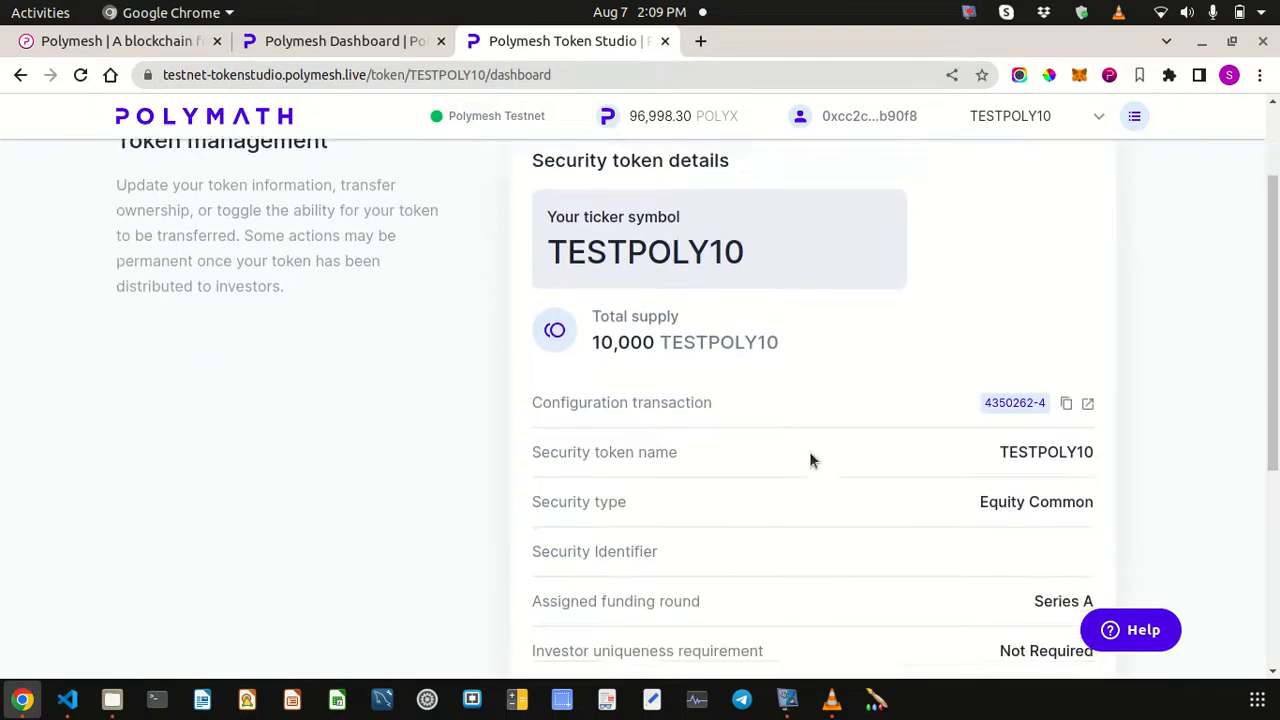
{"action": "scroll", "coordinate": [994, 406], "scroll_direction": "down", "scroll_amount": 3}
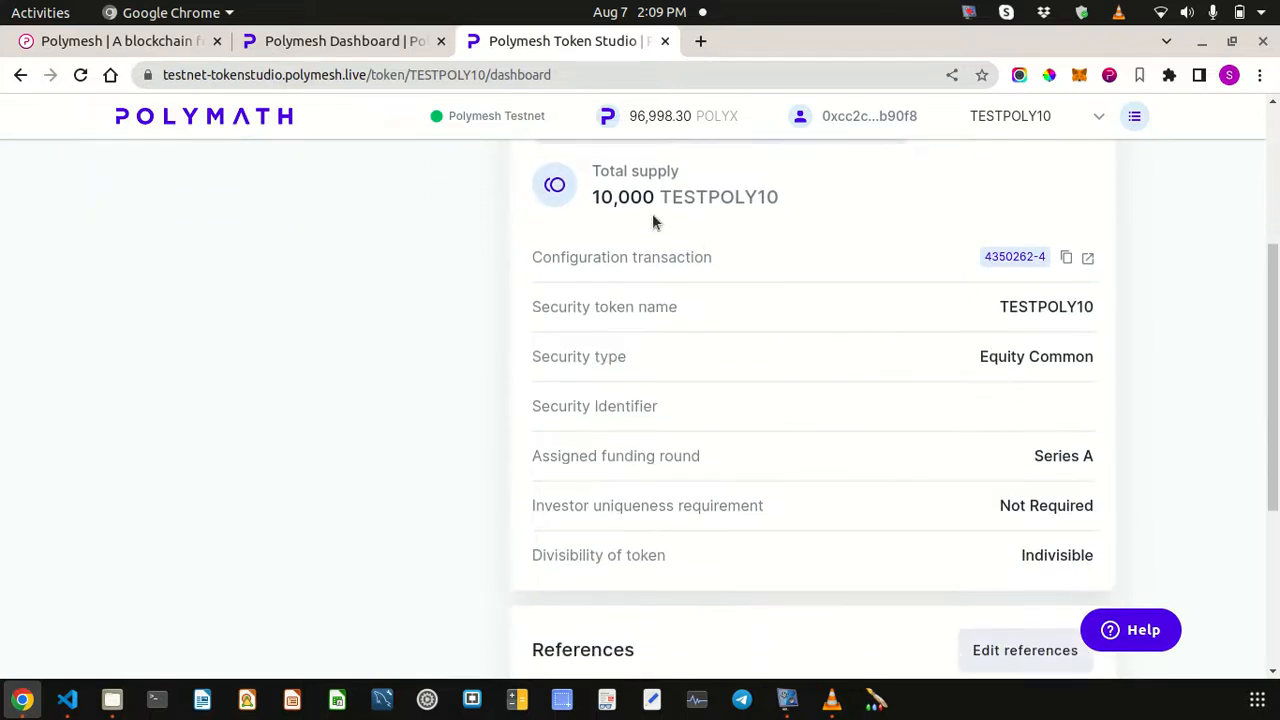
{"action": "scroll", "coordinate": [652, 222], "scroll_direction": "up", "scroll_amount": 3}
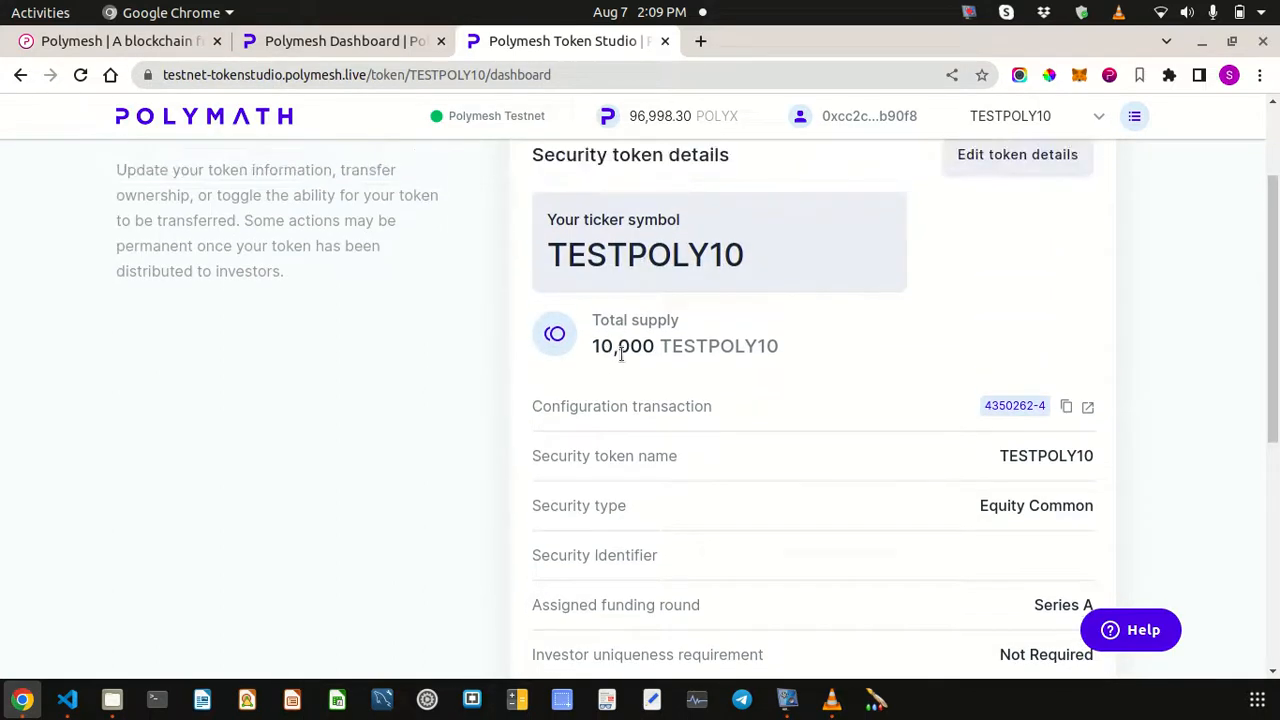
{"action": "scroll", "coordinate": [678, 352], "scroll_direction": "up", "scroll_amount": 3}
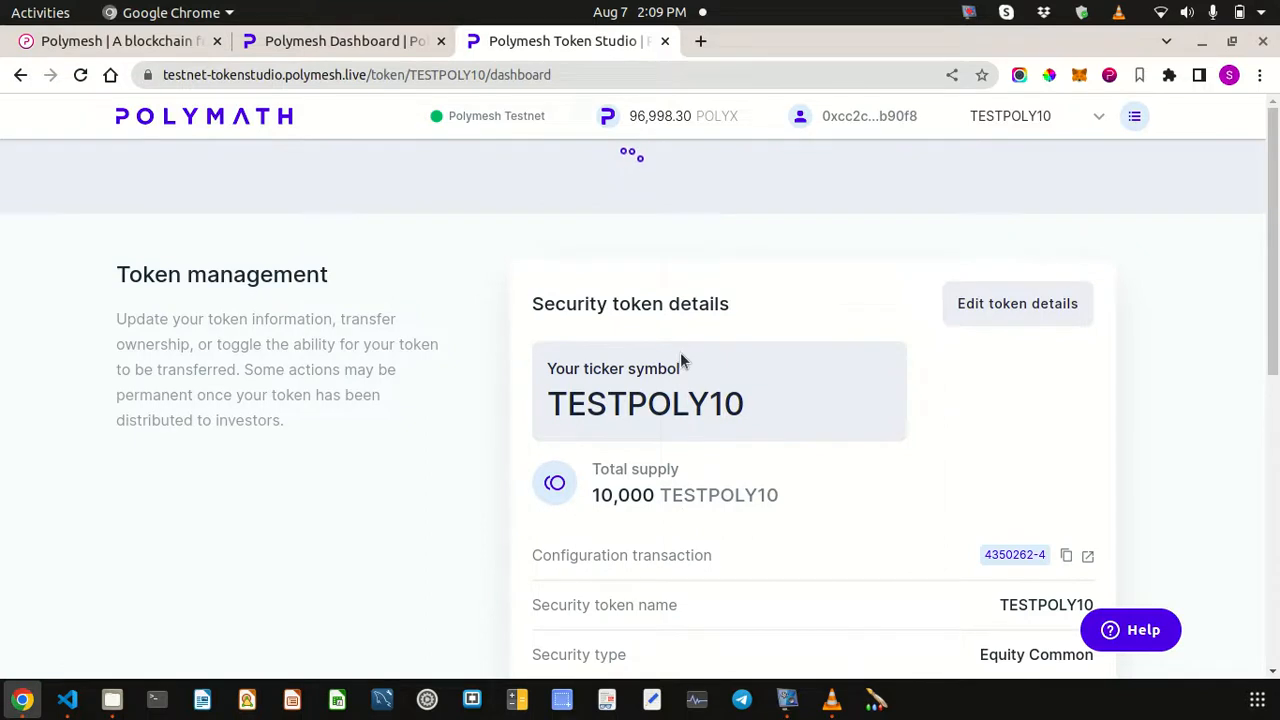
- Look over the Compliance settings, then return to the Token overview showing 10,000 supply
{"action": "left_click", "coordinate": [293, 165]}
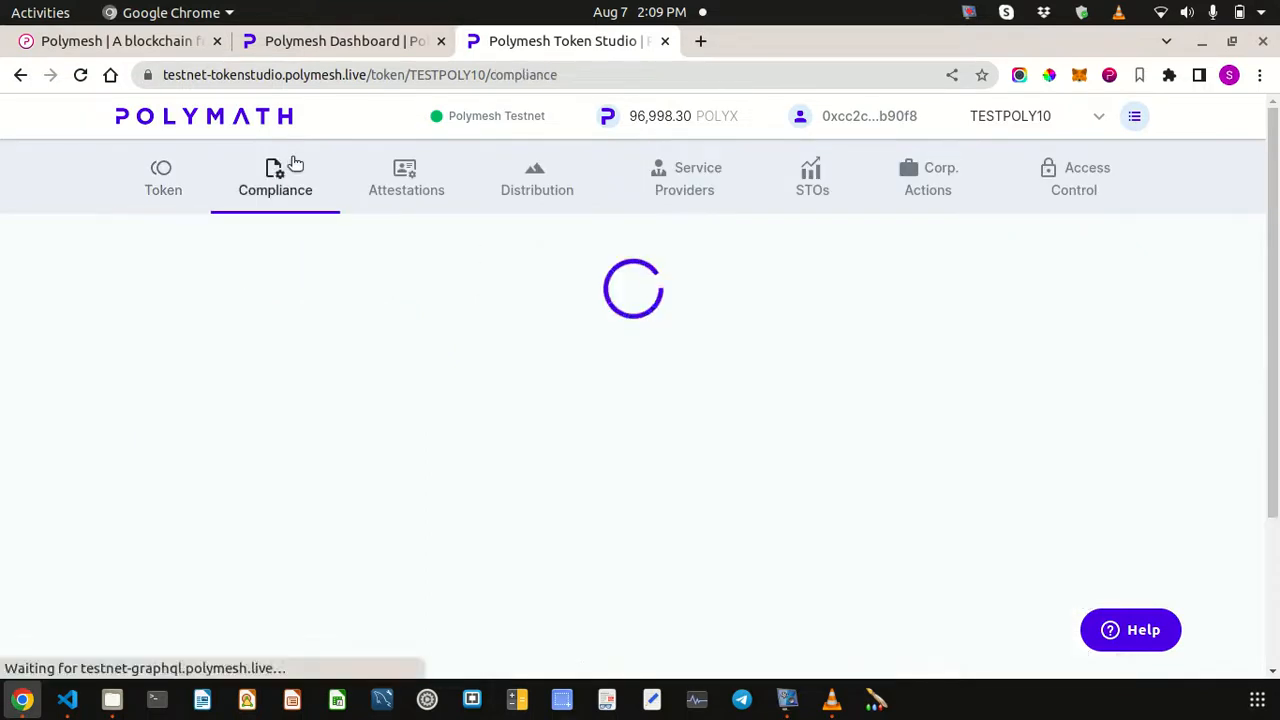
{"action": "left_click", "coordinate": [369, 45]}
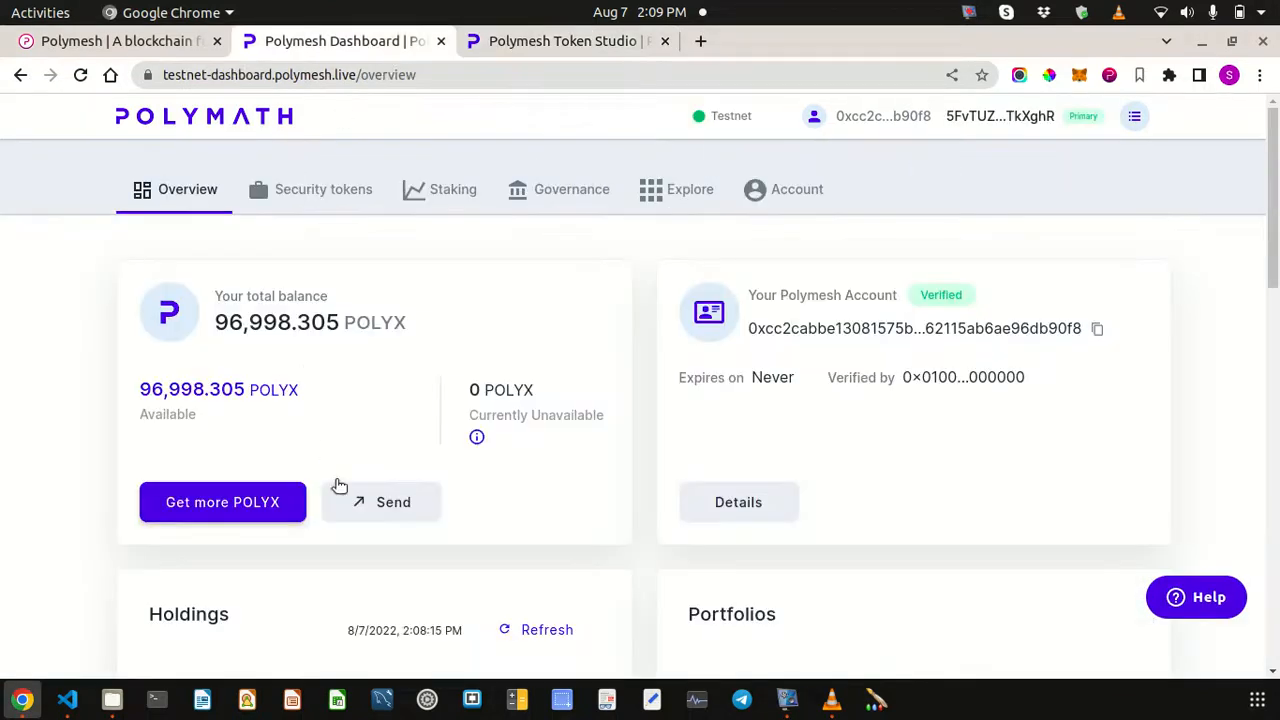
{"action": "scroll", "coordinate": [300, 510], "scroll_direction": "down", "scroll_amount": 3}
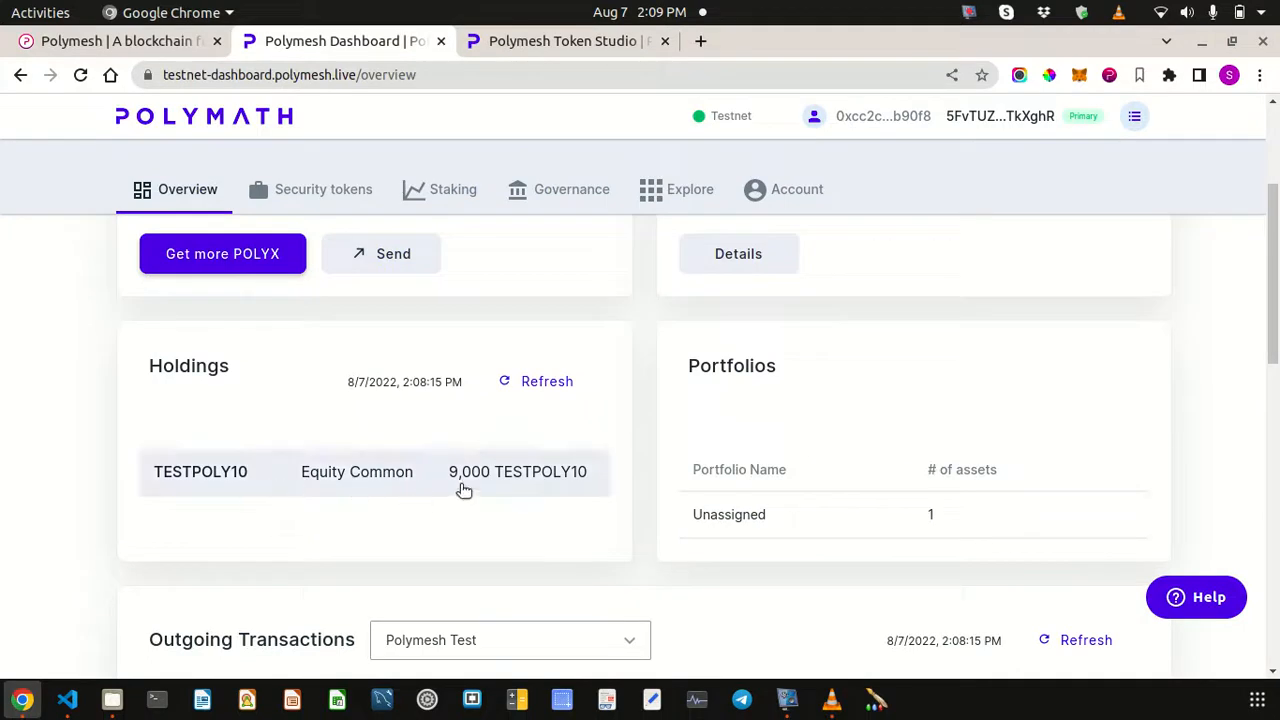
{"action": "left_click", "coordinate": [525, 45]}
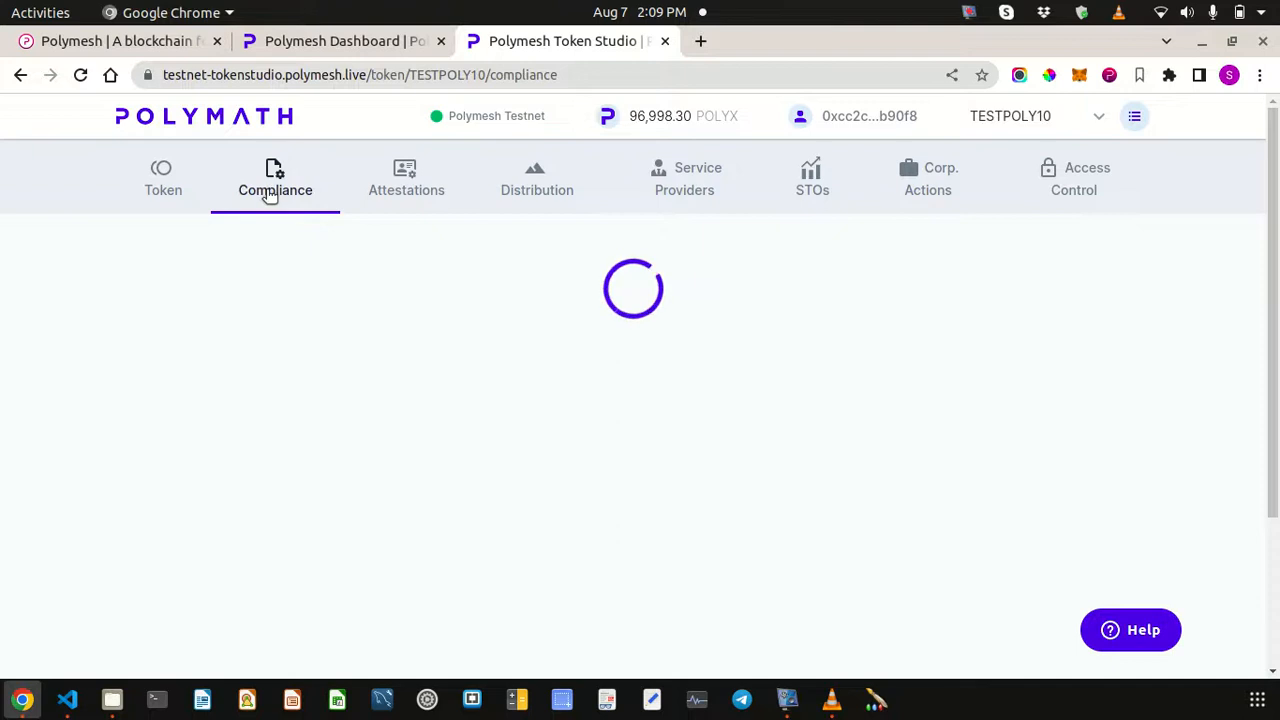
{"action": "scroll", "coordinate": [677, 337], "scroll_direction": "down", "scroll_amount": 2}
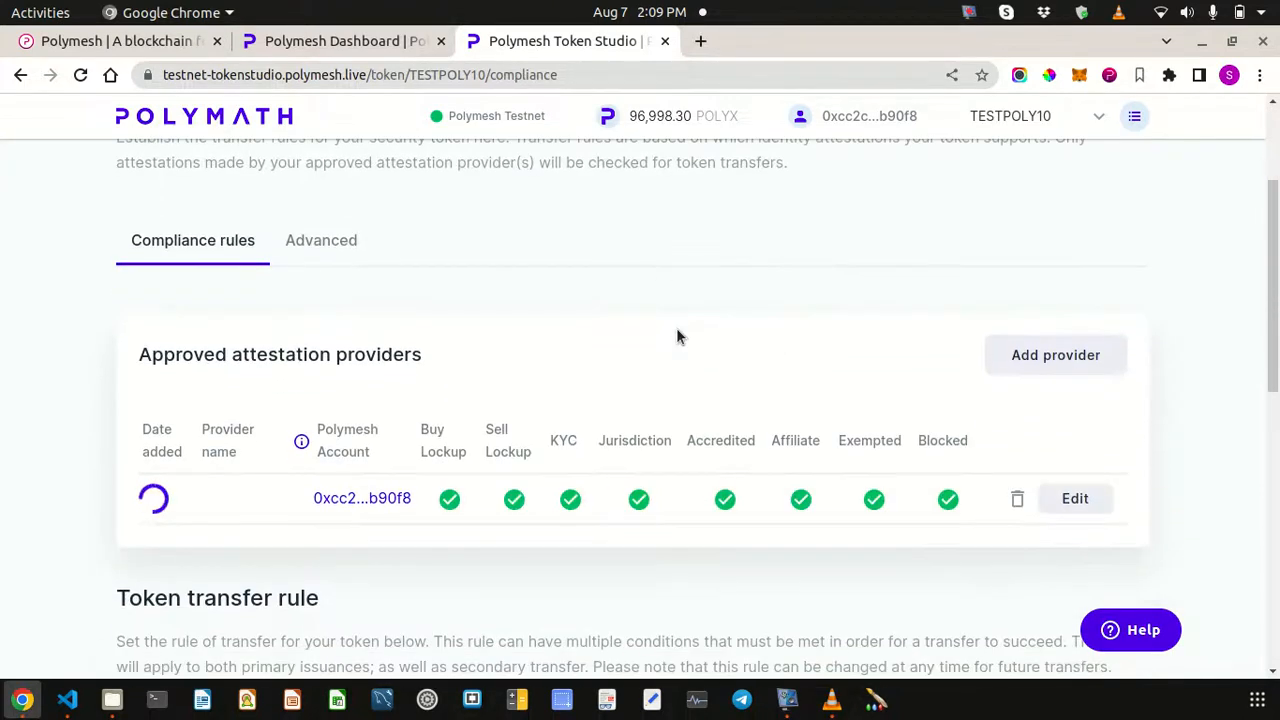
{"action": "scroll", "coordinate": [660, 330], "scroll_direction": "up", "scroll_amount": 3}
{"action": "left_click", "coordinate": [155, 178]}
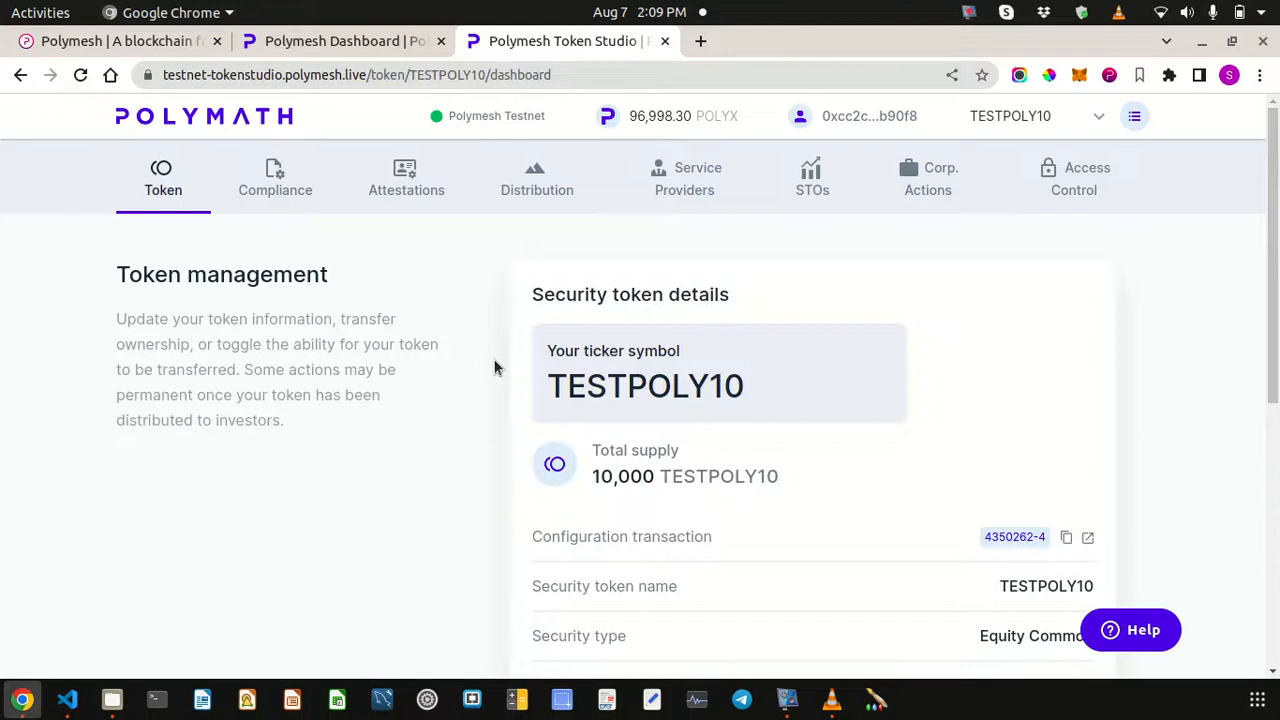
{"action": "scroll", "coordinate": [494, 368], "scroll_direction": "down", "scroll_amount": 3}
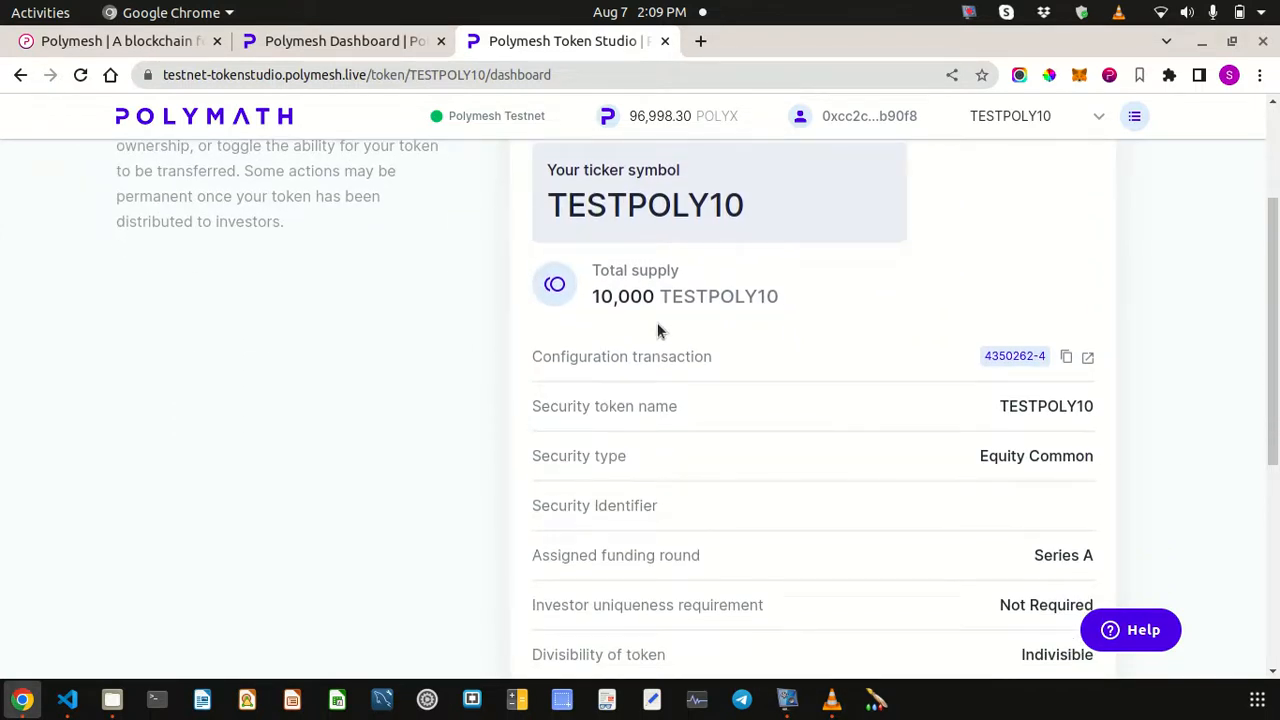
{"action": "scroll", "coordinate": [419, 404], "scroll_direction": "up", "scroll_amount": 3}
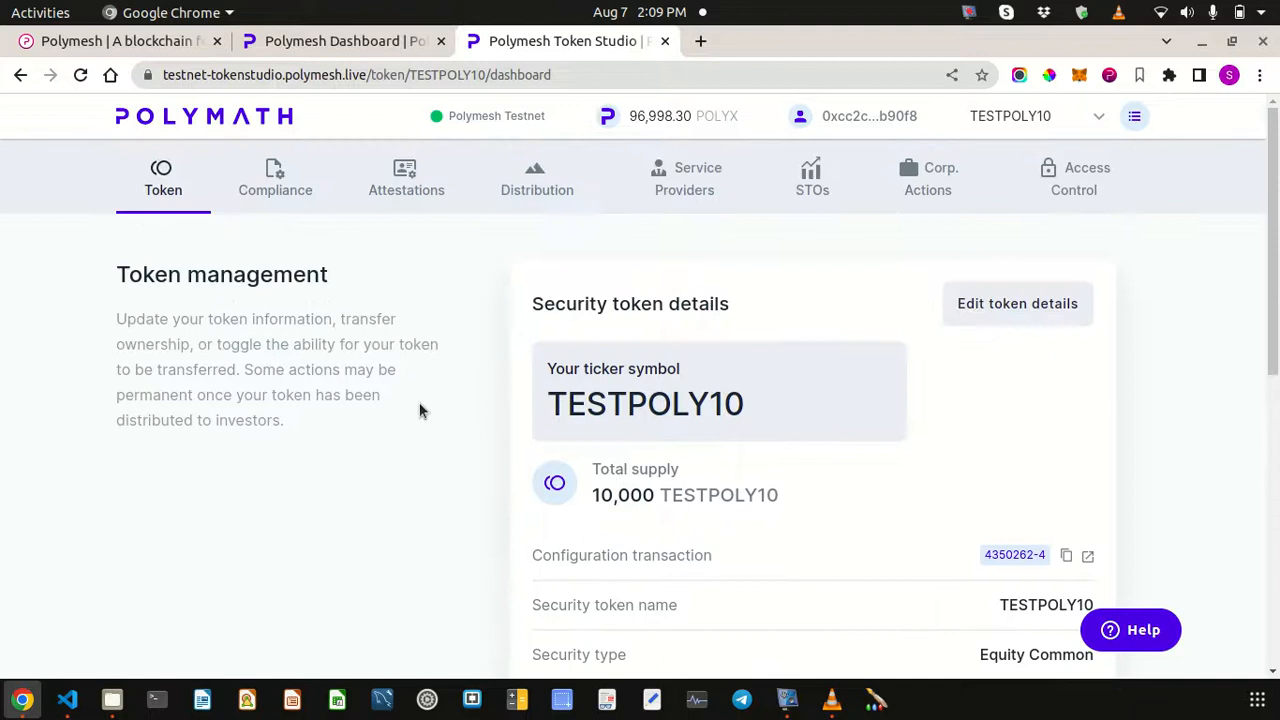
- Review the TESTPOLY10 distribution page: 1,000 outstanding and 9,000 held by the distribution agent
{"action": "left_click", "coordinate": [534, 192]}
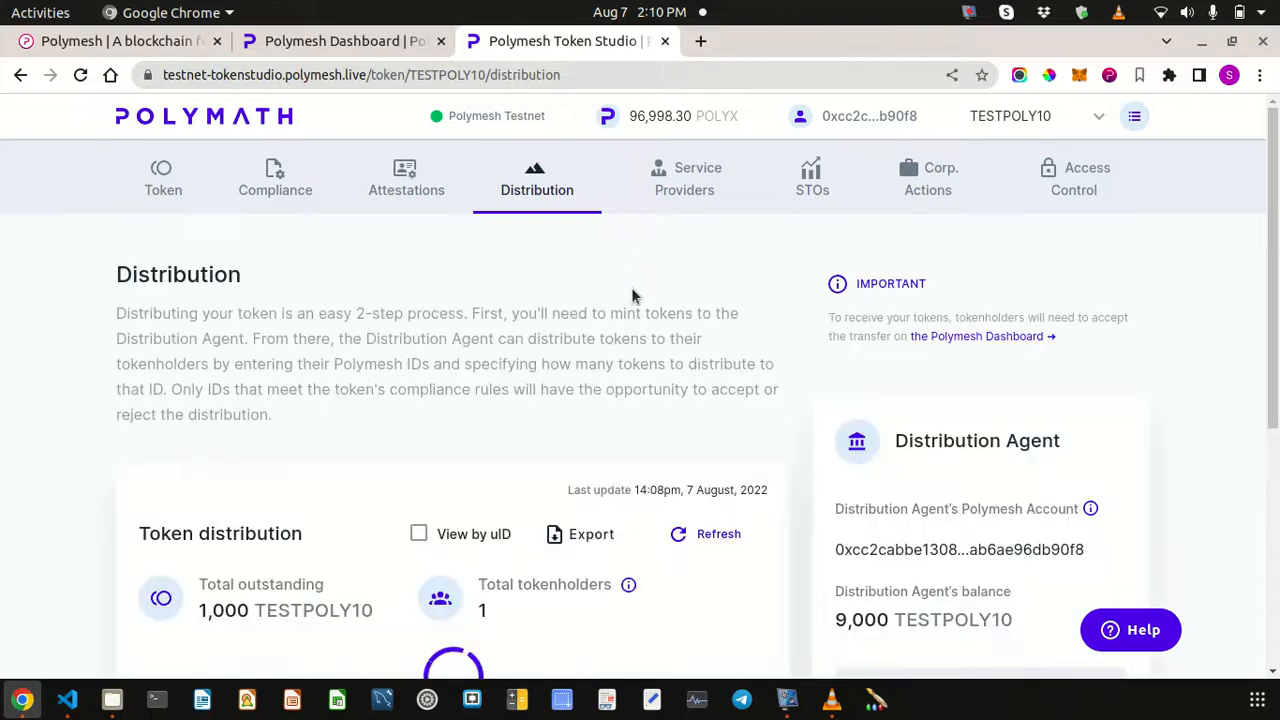
{"action": "scroll", "coordinate": [643, 314], "scroll_direction": "down", "scroll_amount": 2}
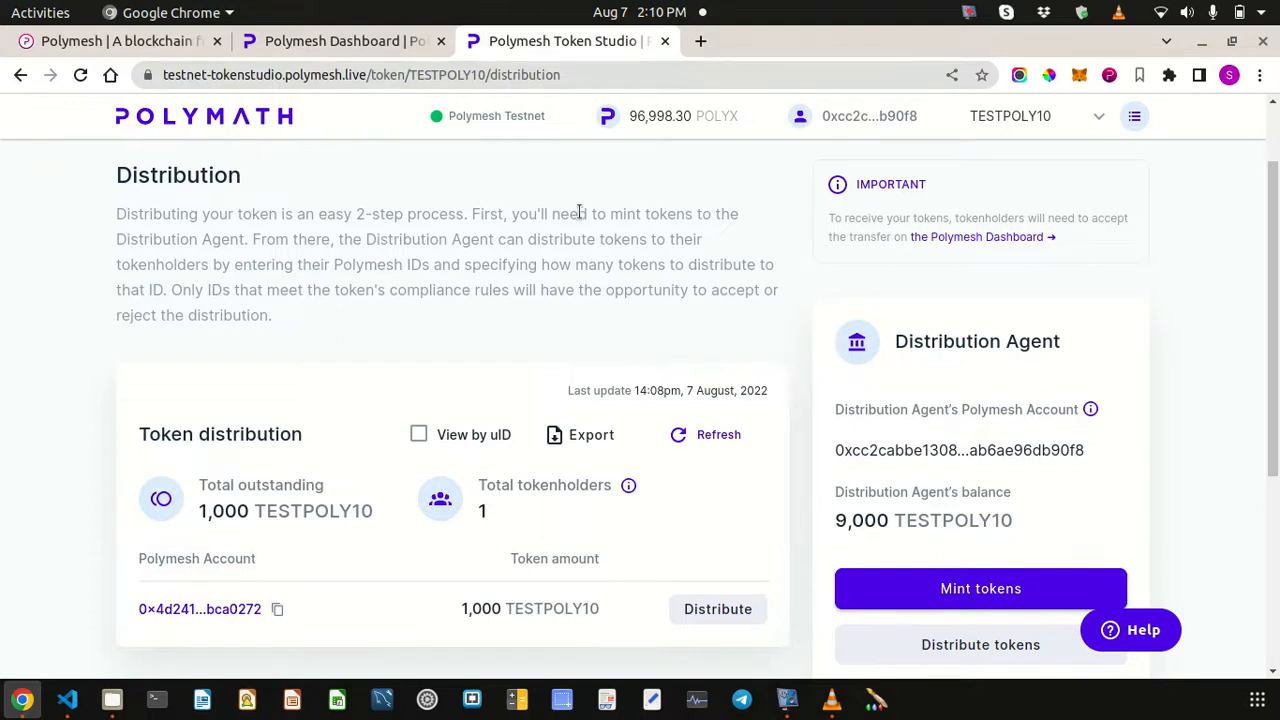
{"action": "scroll", "coordinate": [508, 228], "scroll_direction": "up", "scroll_amount": 2}
- Check the total supply on the Token page, then return to the Distribution page
{"action": "left_click", "coordinate": [165, 190]}
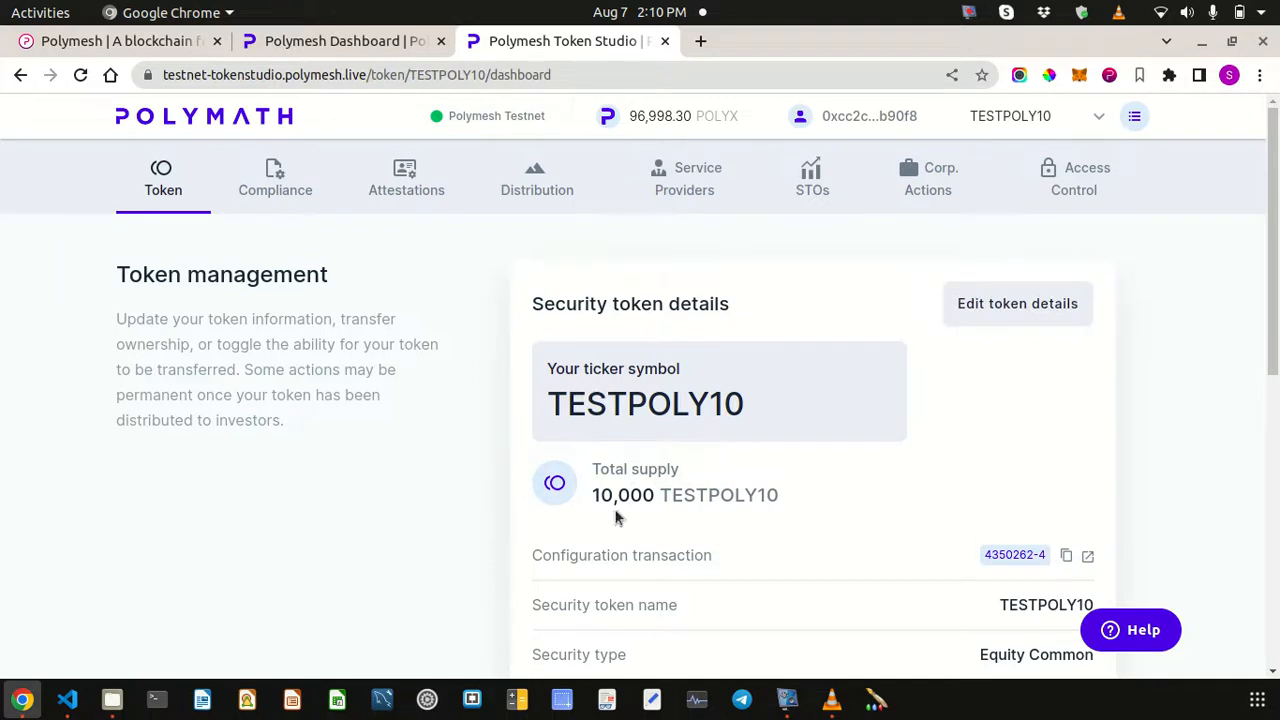
{"action": "left_click_drag", "start_coordinate": [592, 466], "coordinate": [783, 498]}
{"action": "left_click", "coordinate": [884, 524]}
{"action": "left_click", "coordinate": [549, 191]}
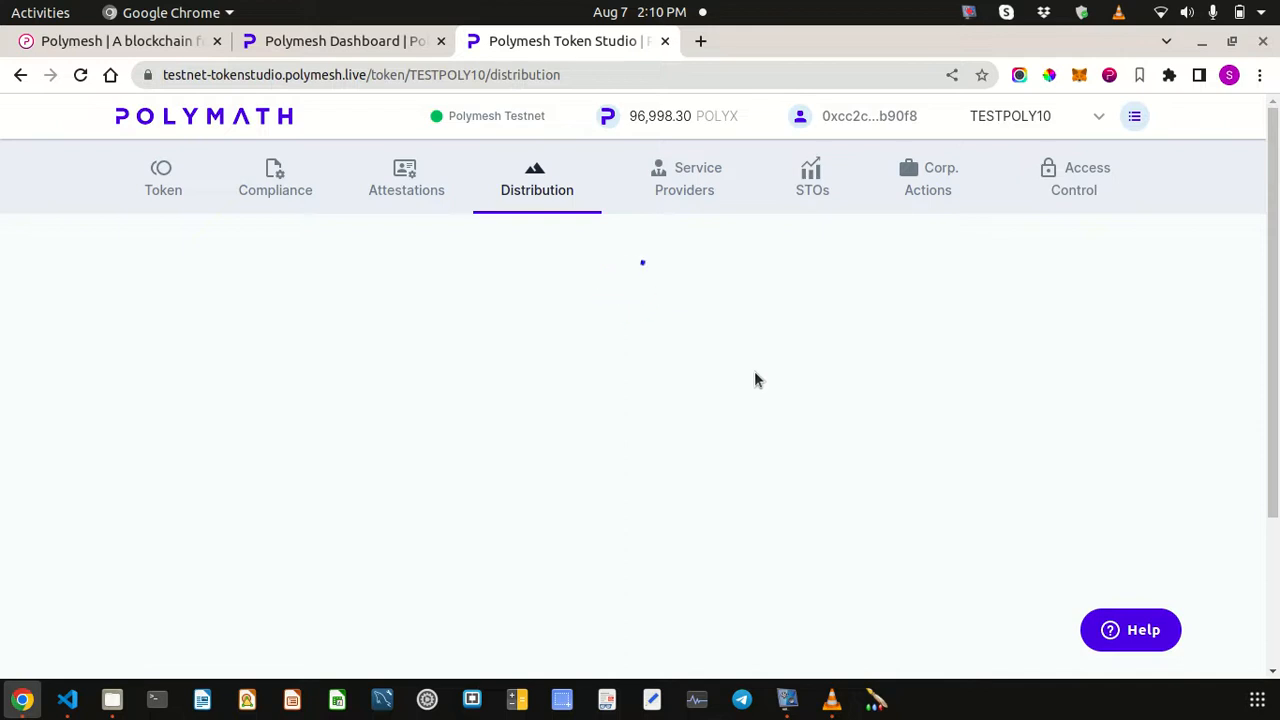
{"action": "left_click", "coordinate": [366, 41]}
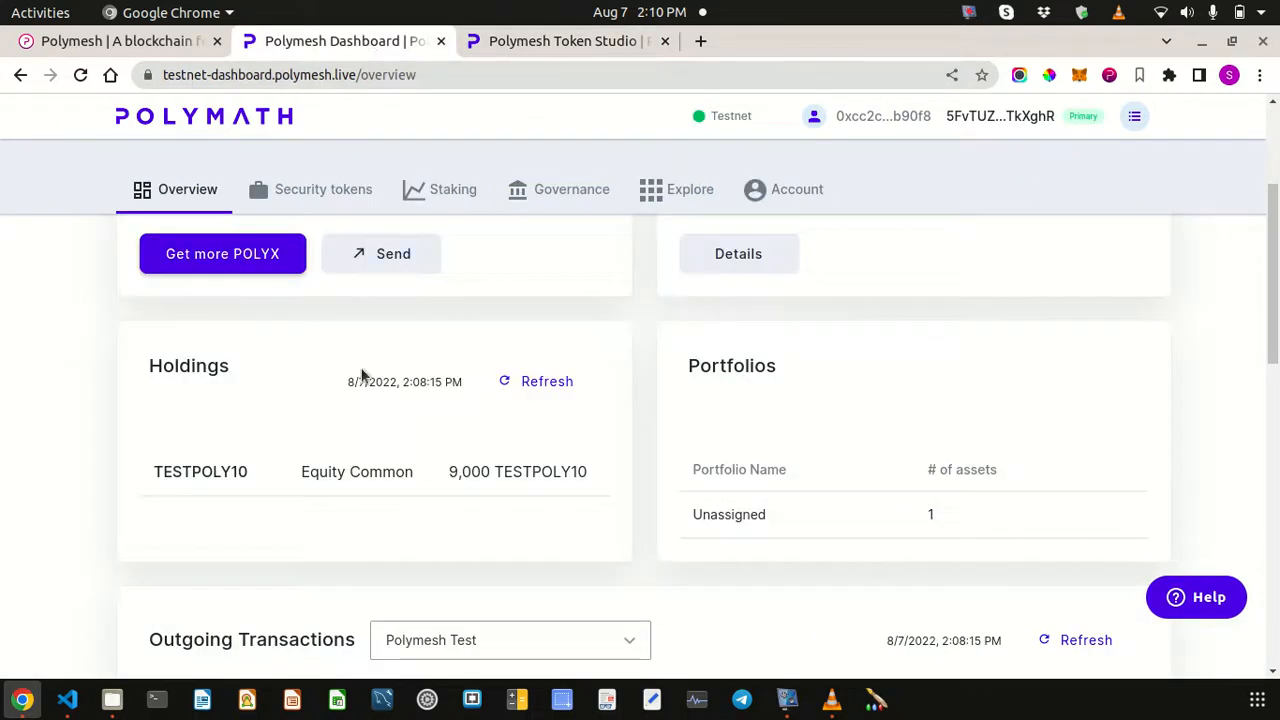
{"action": "scroll", "coordinate": [364, 387], "scroll_direction": "up", "scroll_amount": 2}
{"action": "scroll", "coordinate": [364, 396], "scroll_direction": "up", "scroll_amount": 1}
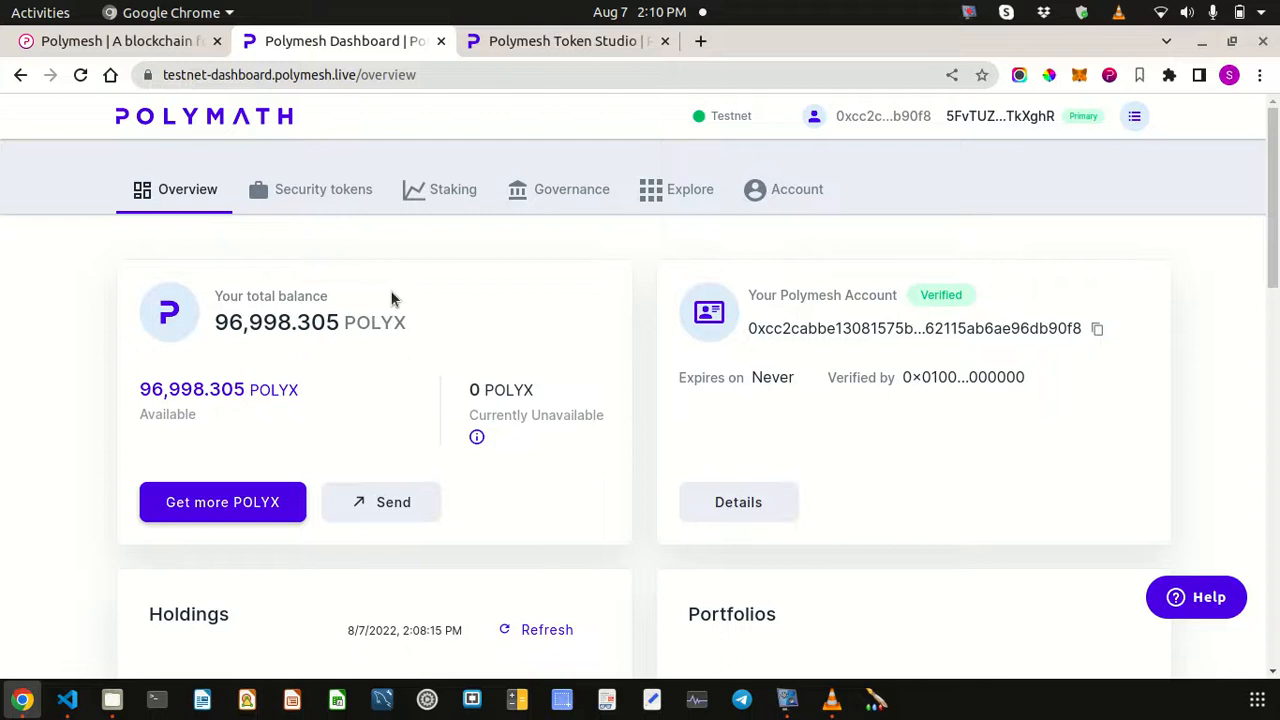
{"action": "scroll", "coordinate": [392, 303], "scroll_direction": "down", "scroll_amount": 2}
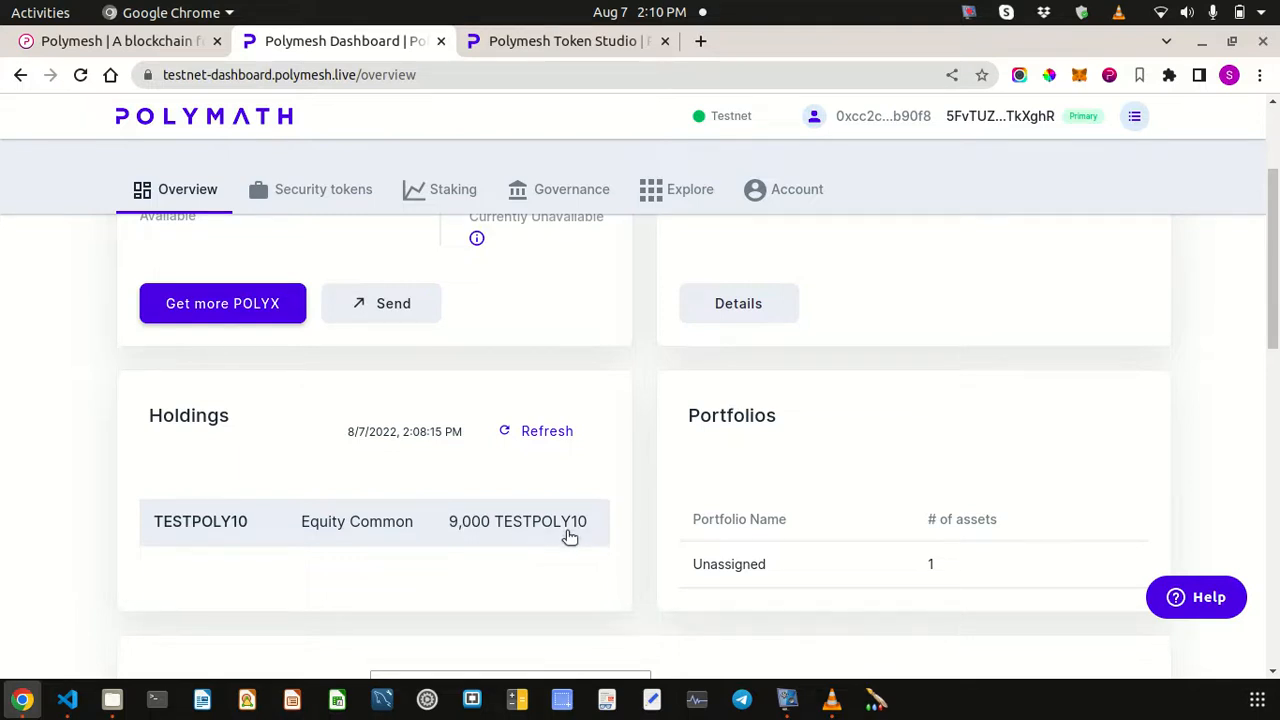
{"action": "scroll", "coordinate": [499, 403], "scroll_direction": "up", "scroll_amount": 4}
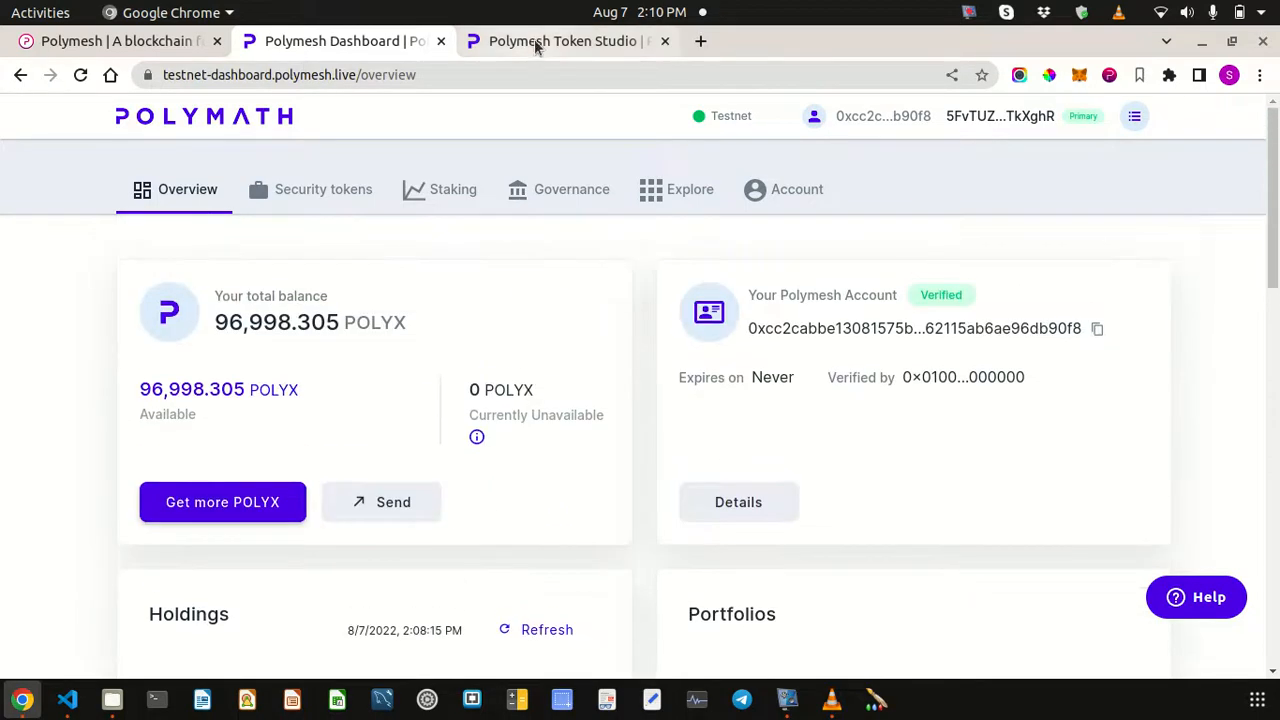
{"action": "left_click", "coordinate": [537, 47]}
{"action": "scroll", "coordinate": [812, 330], "scroll_direction": "down", "scroll_amount": 3}
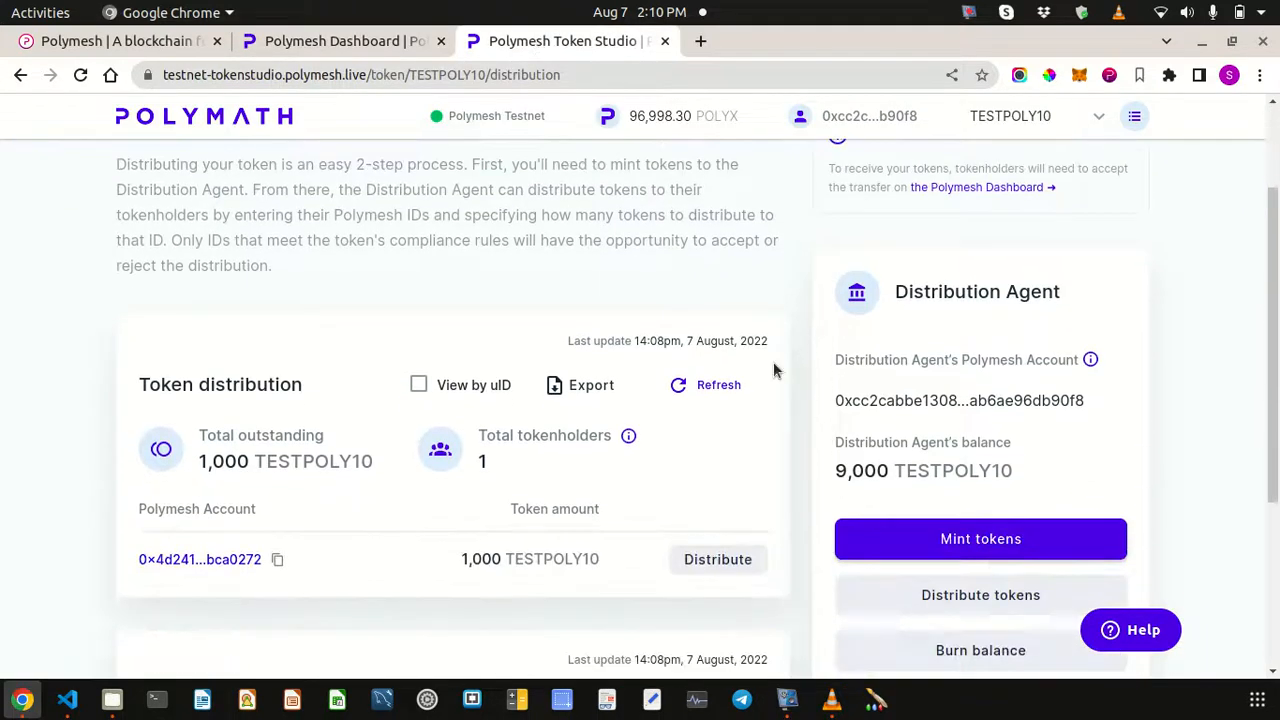
{"action": "scroll", "coordinate": [571, 260], "scroll_direction": "up", "scroll_amount": 3}
{"action": "scroll", "coordinate": [851, 517], "scroll_direction": "down", "scroll_amount": 4}
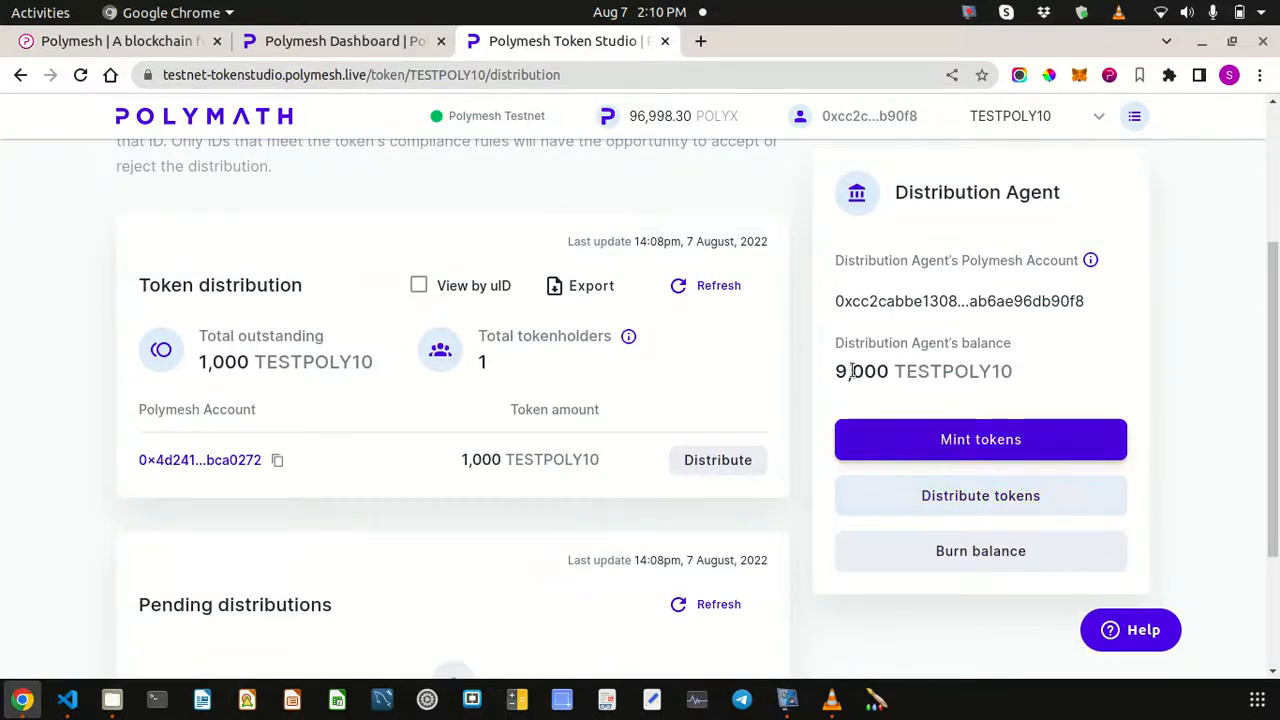